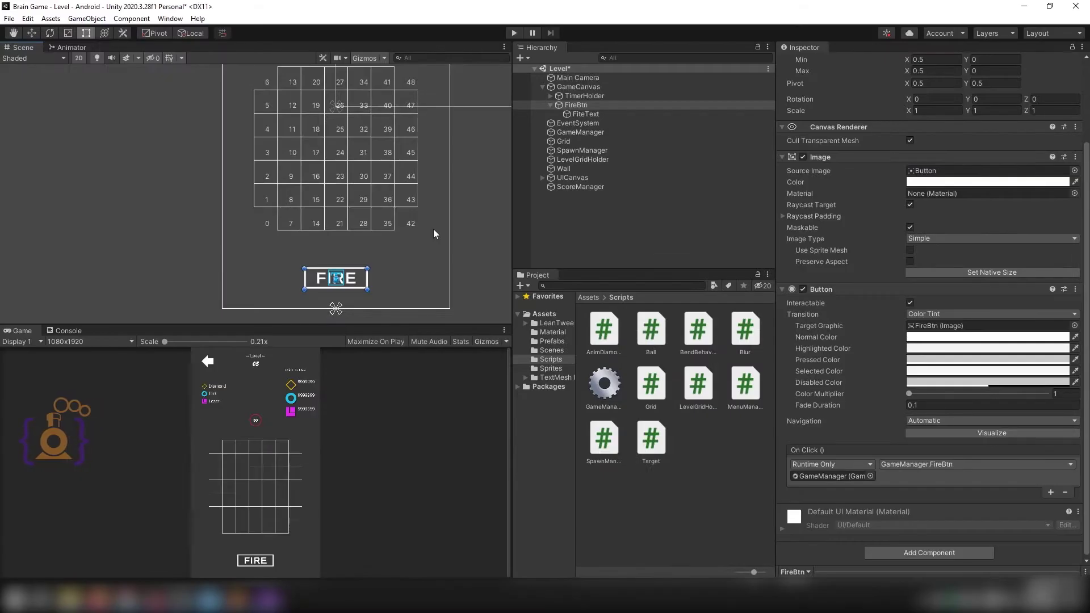
Zoom out in the Unity Scene view to bring the level timer into view.
scroll(444, 202, down, 2)
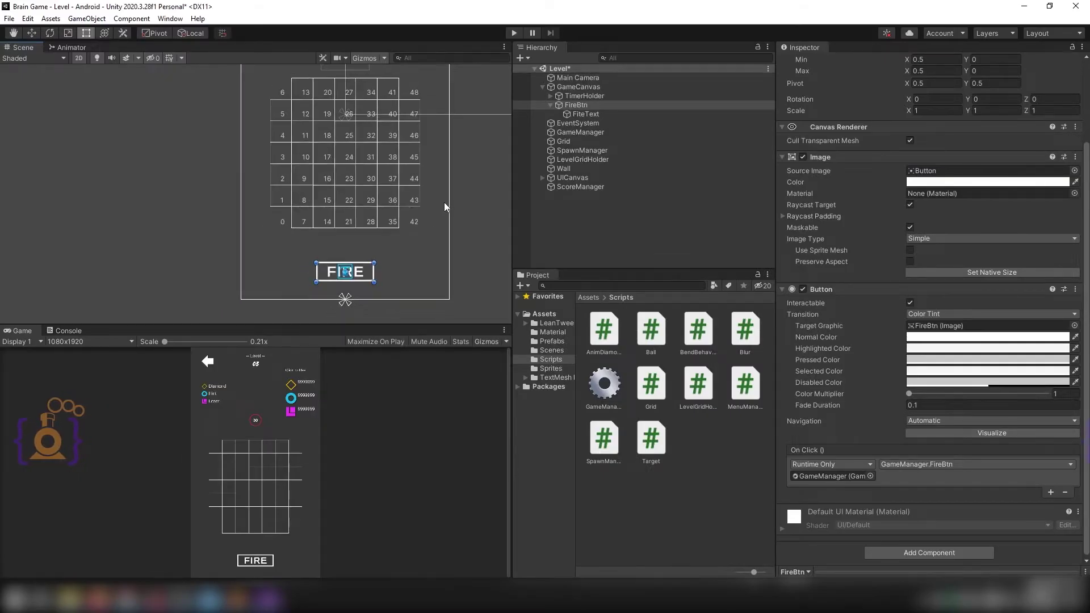
scroll(343, 130, down, 1)
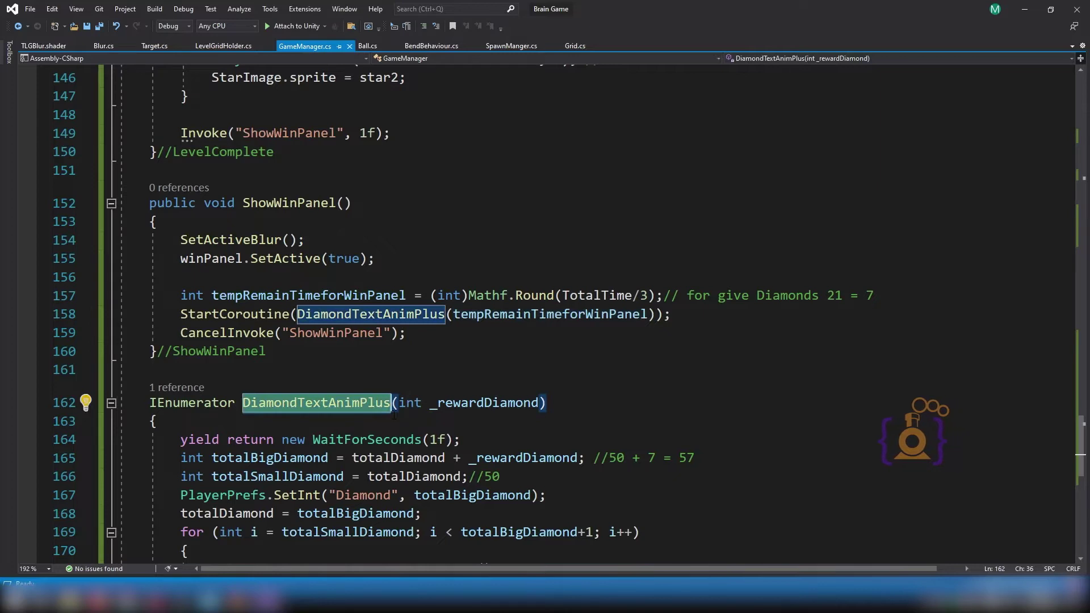
Write a RemainTimeAnim() coroutine skeleton with empty braces and a //RemainTimeAnim closing comment.
click(694, 318)
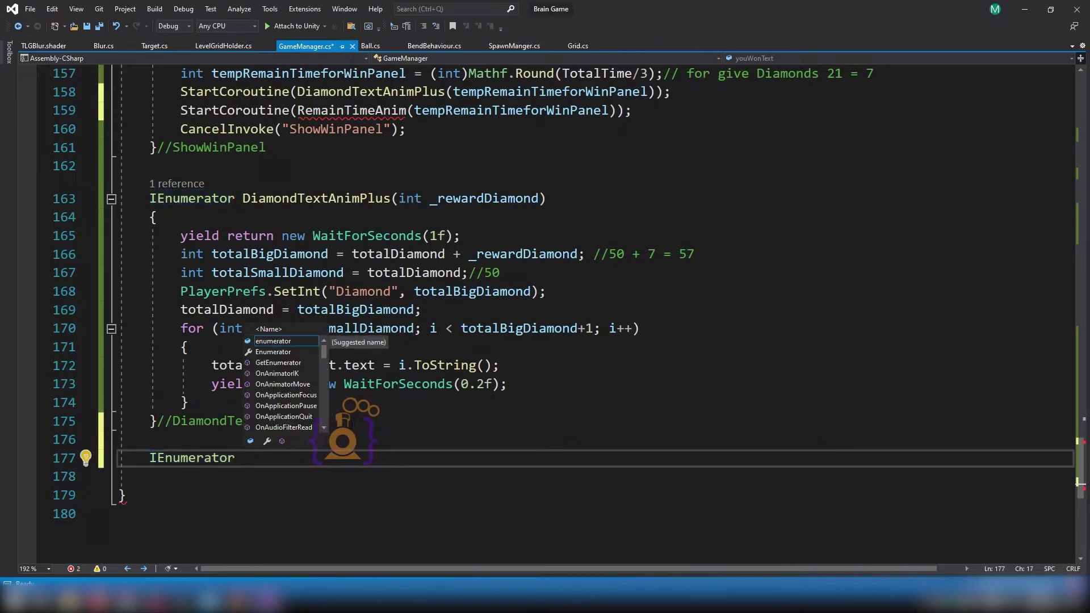
text(RemainTimeAnim)
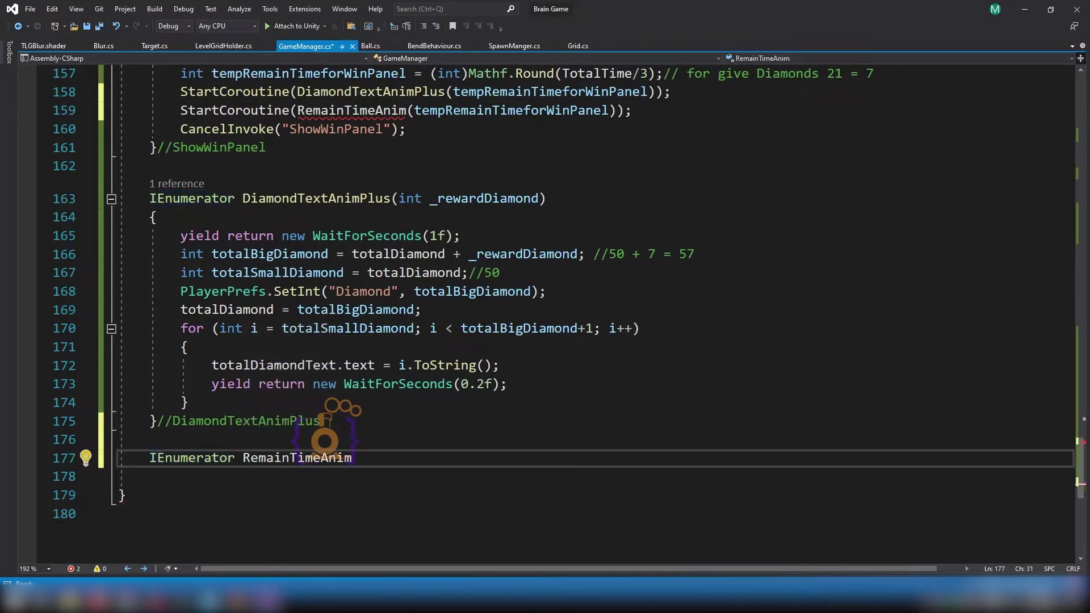
text(())
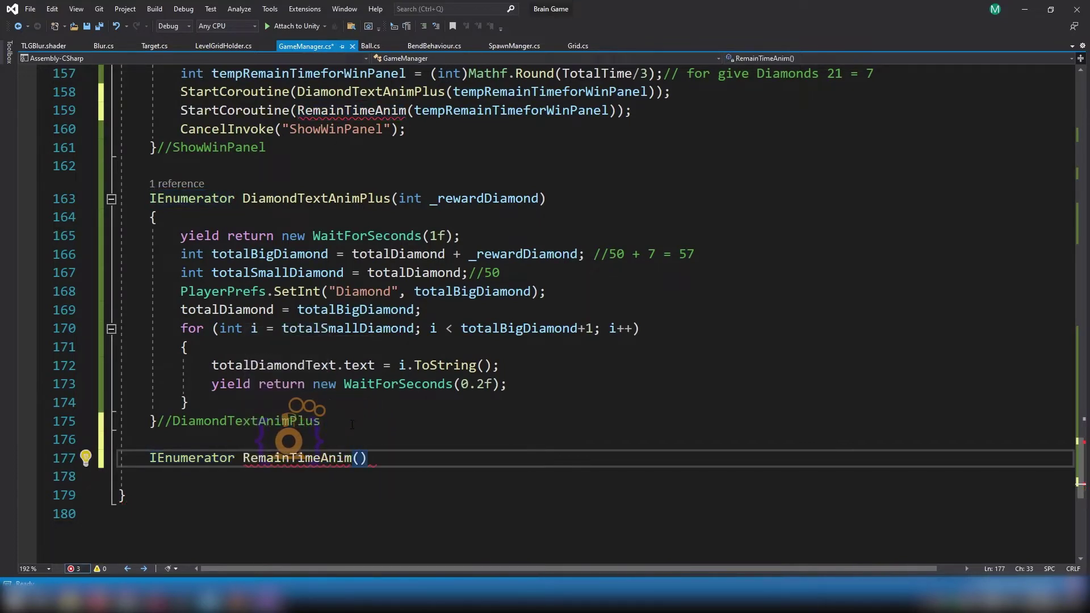
key(Return)
text({)
key(Return)
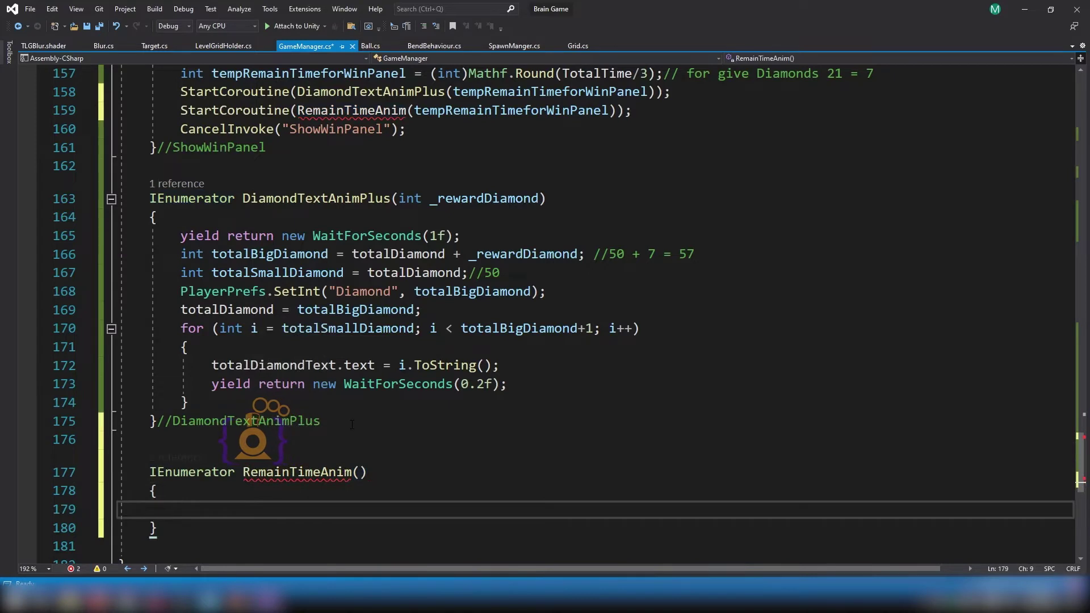
key(Down)
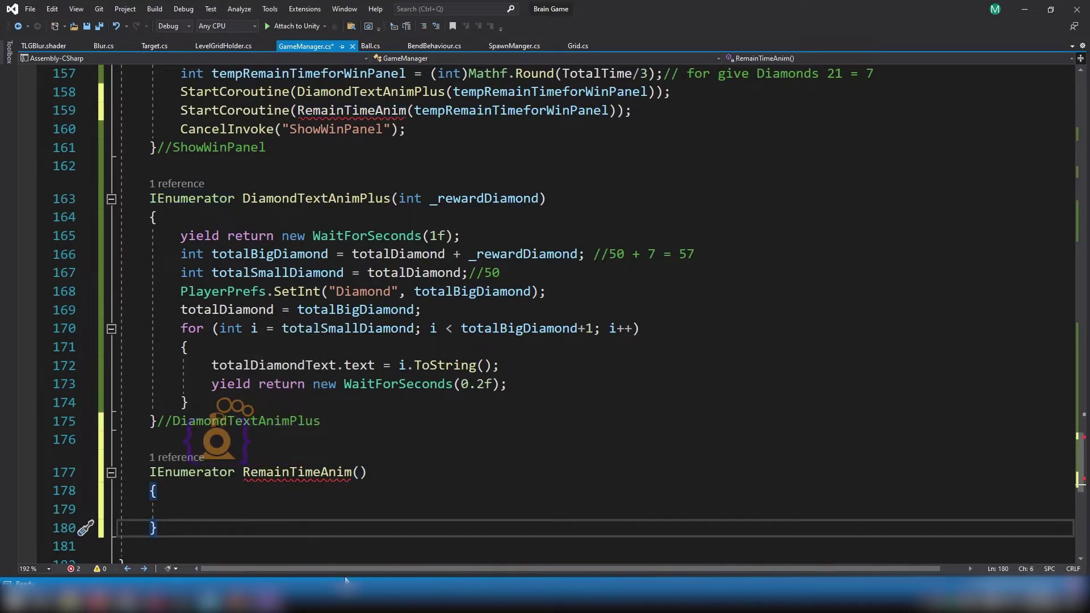
text(//RemainTimeAnim)
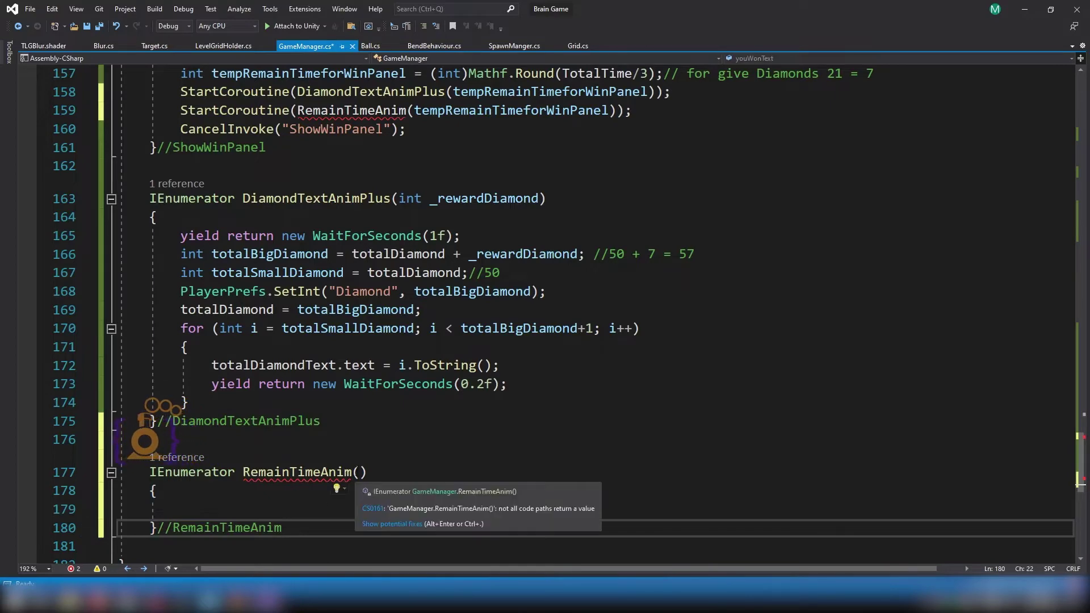
Give RemainTimeAnim an int _remainTime parameter to match the tempRemainTimeforWinPanel argument.
scroll(479, 168, up, 1)
double_click(479, 166)
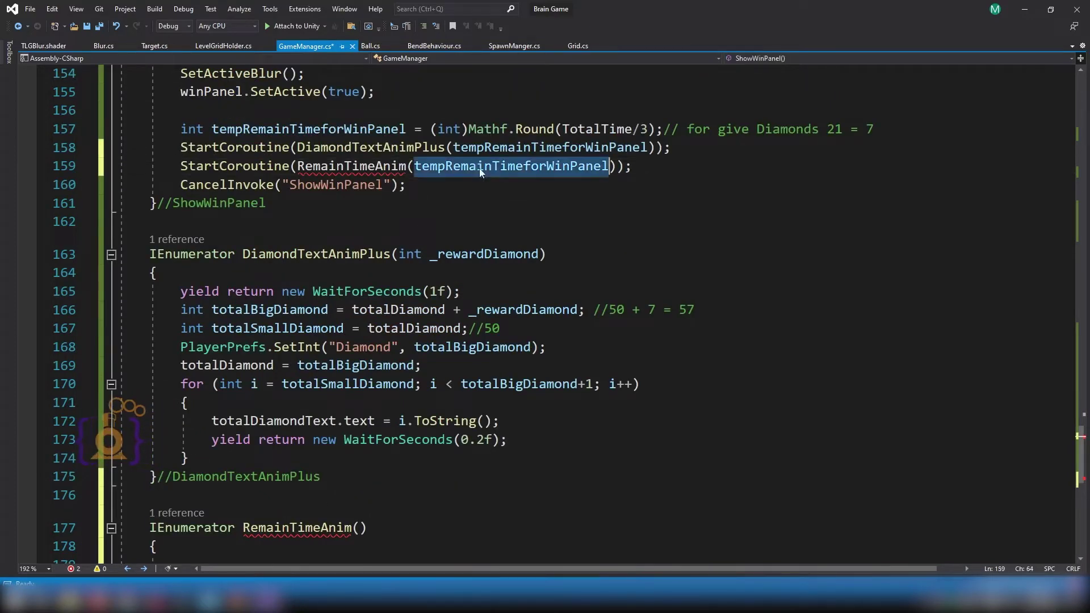
scroll(364, 513, down, 1)
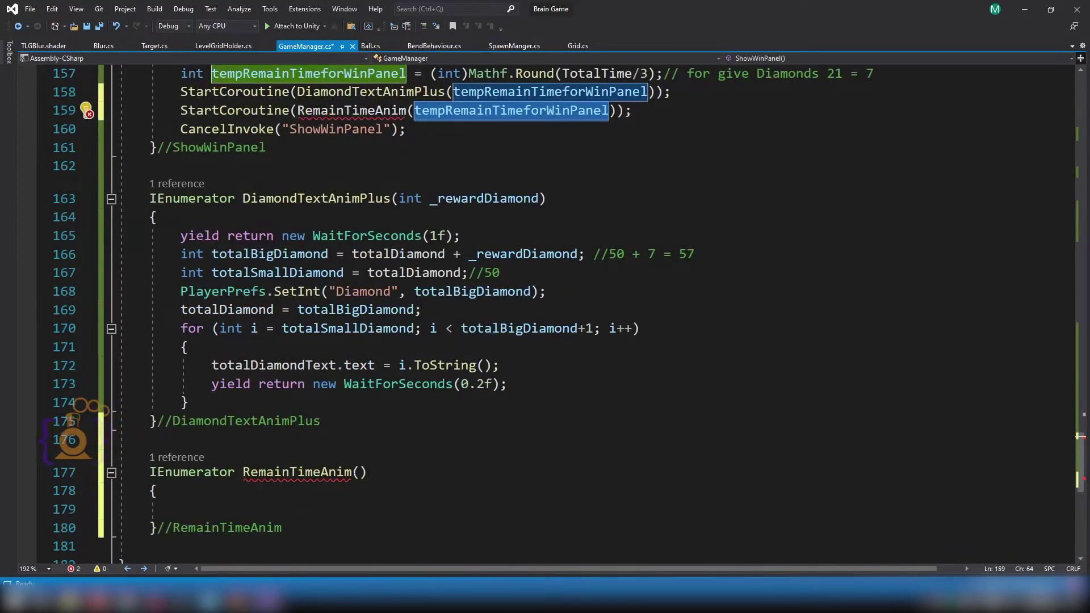
click(504, 472)
scroll(504, 409, up, 1)
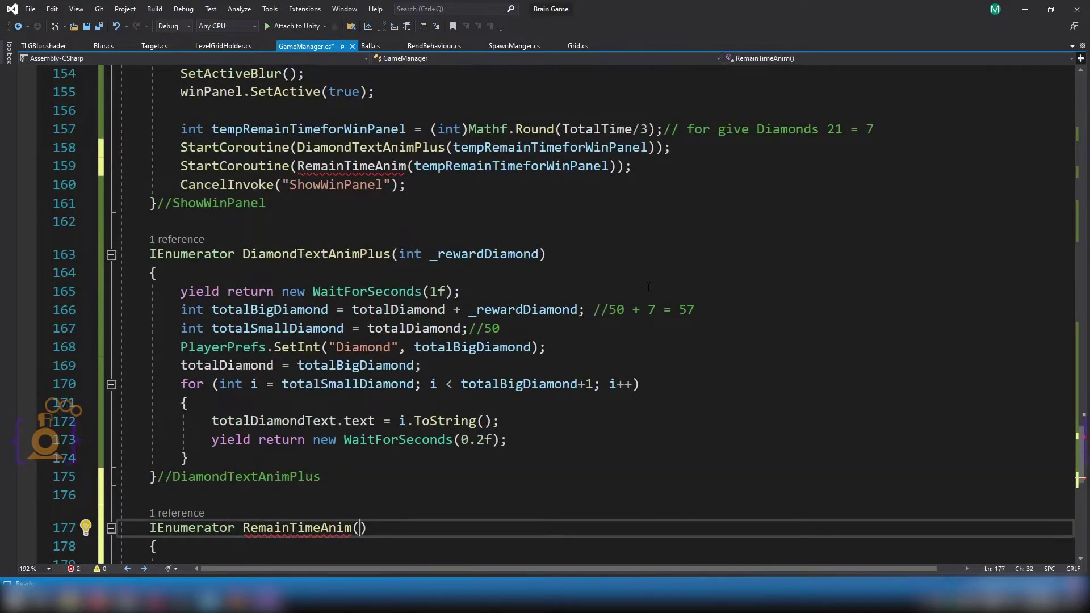
text(in)
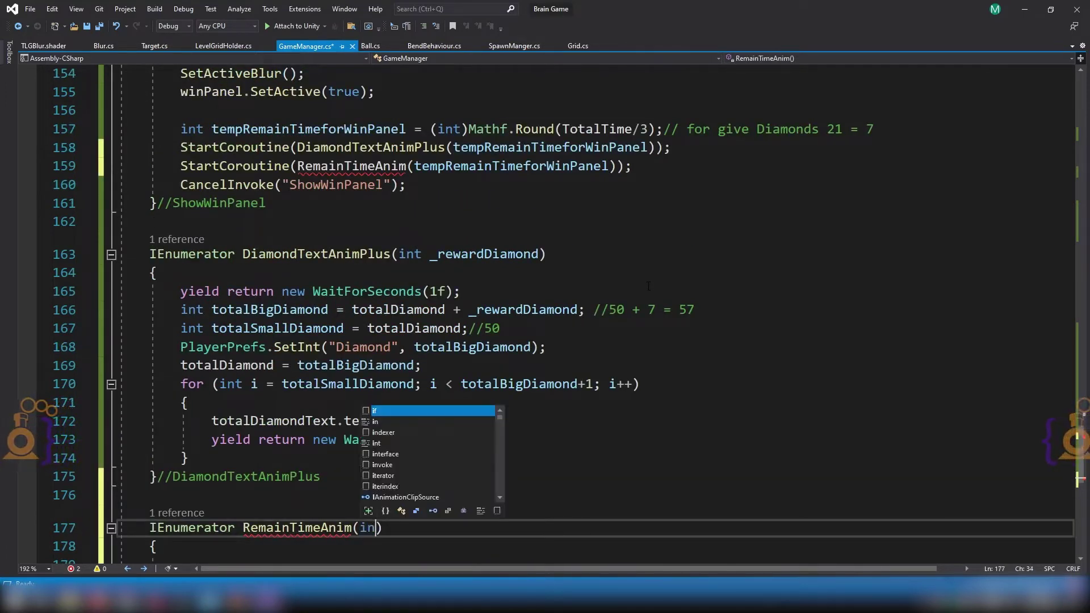
text(t )
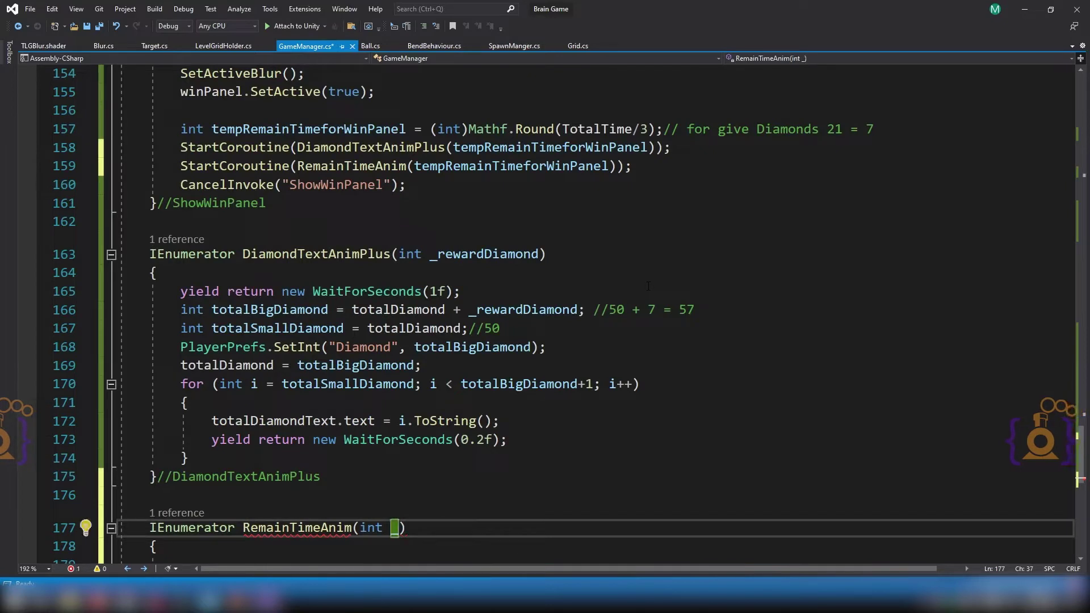
text(_remainTime)
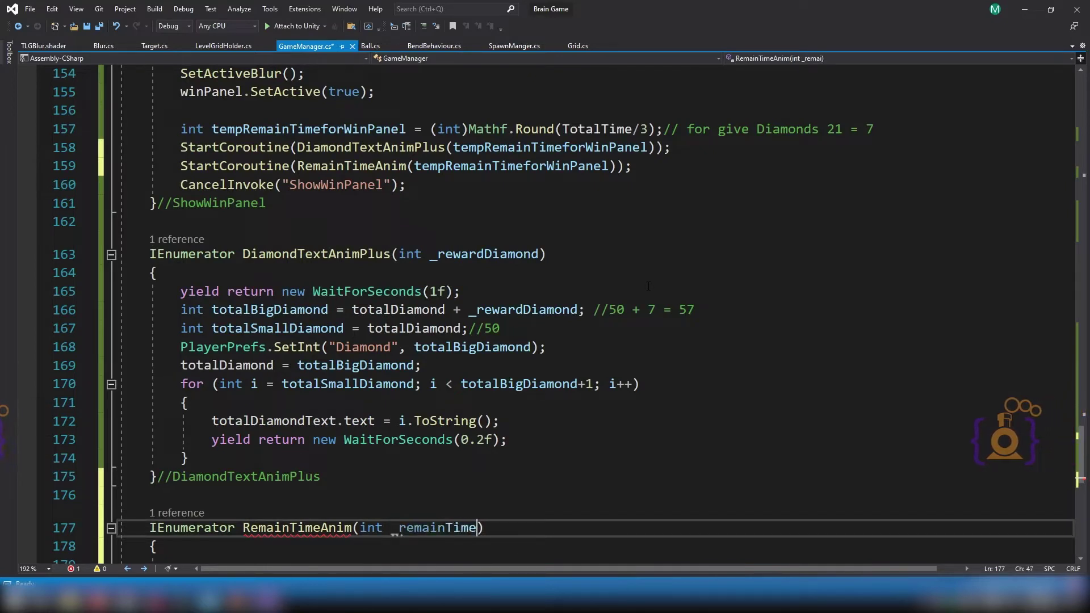
scroll(250, 392, down, 3)
click(250, 391)
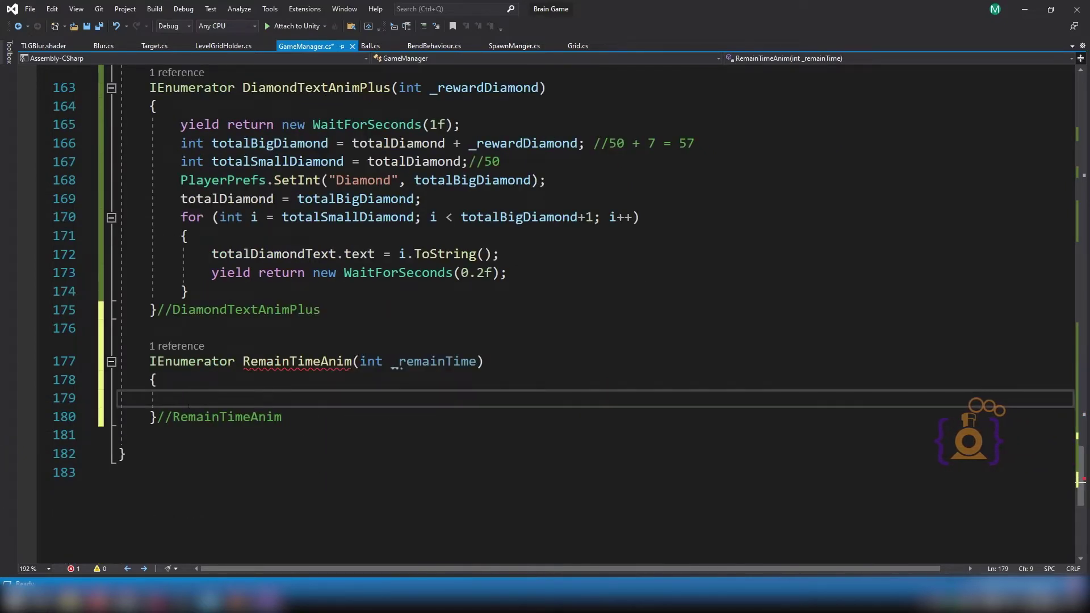
In Unity, expand UICanvas and activate WinPanel so the Level Complete panel shows.
click(182, 597)
click(244, 545)
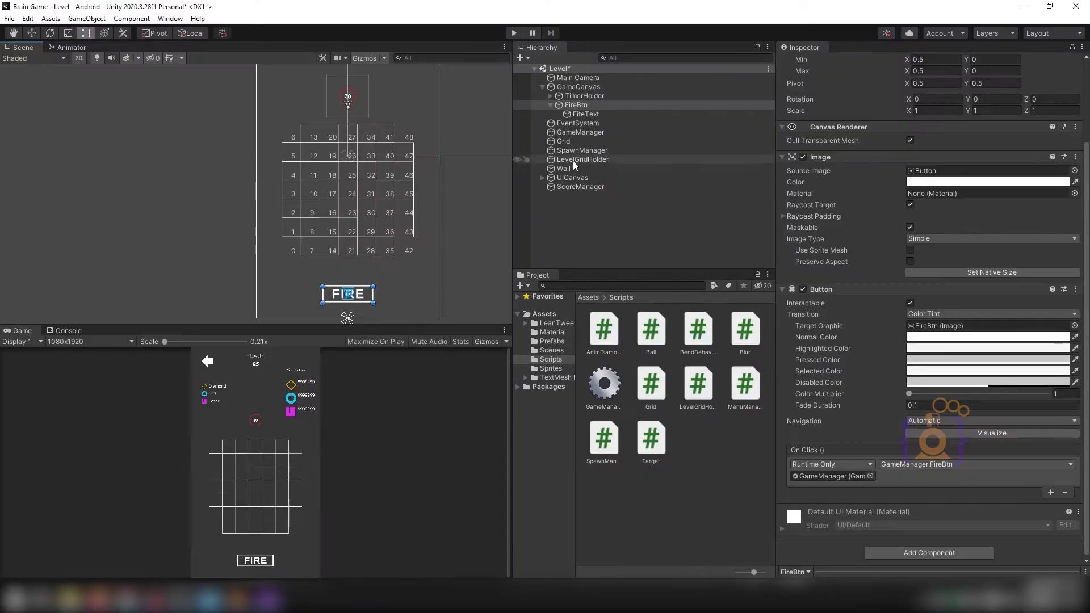
click(570, 177)
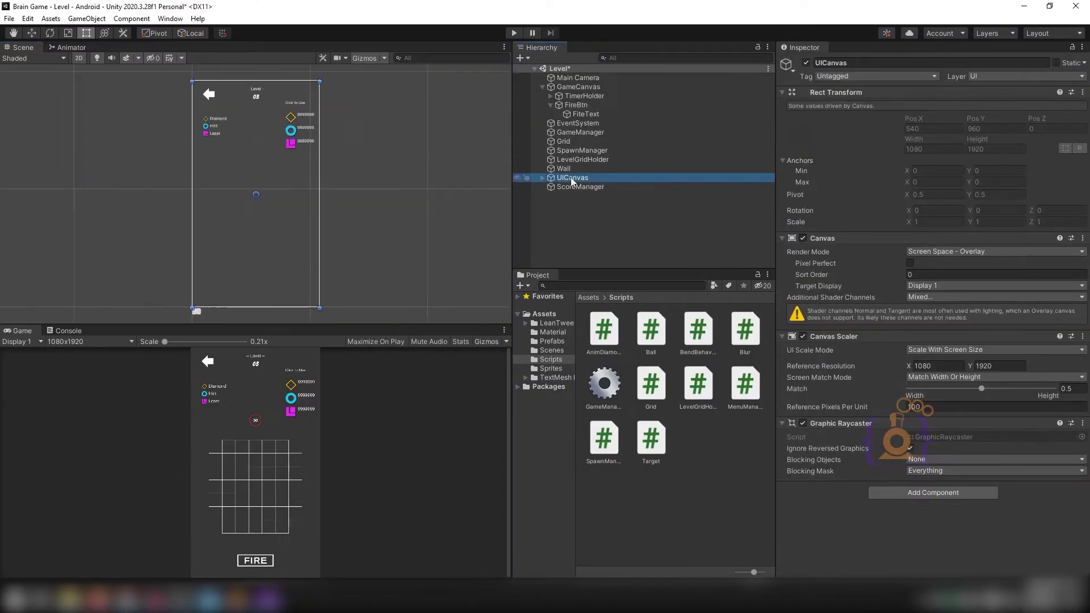
click(542, 178)
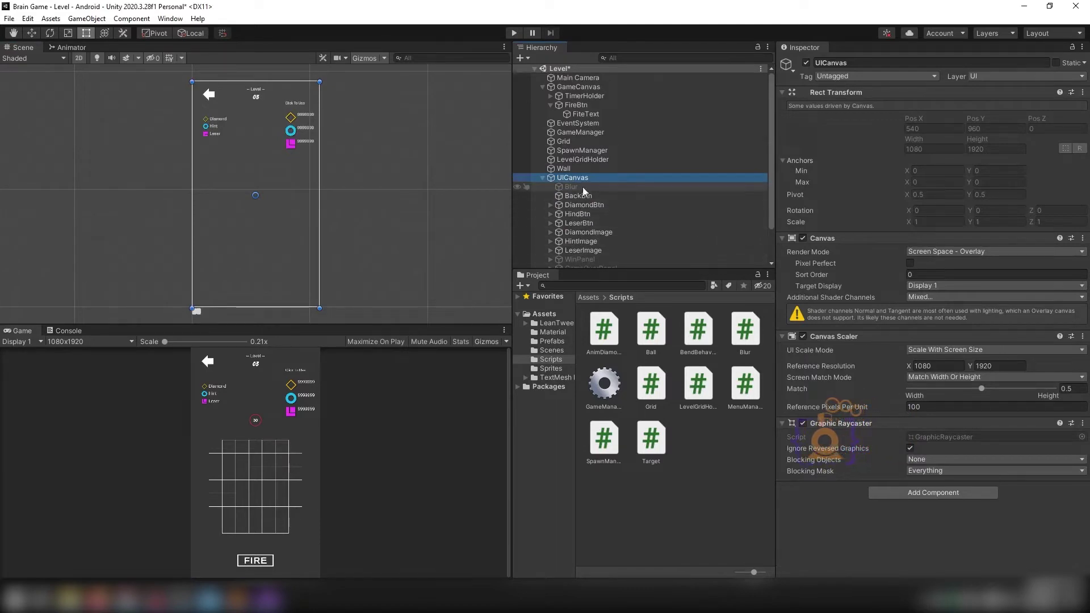
scroll(584, 232, down, 3)
click(585, 227)
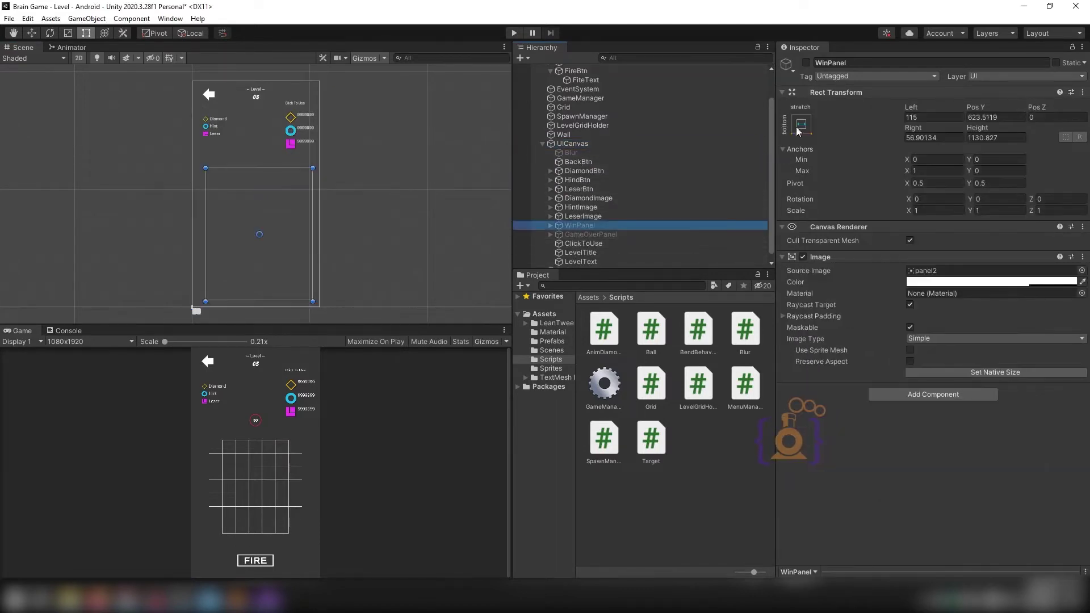
click(806, 63)
scroll(240, 236, up, 5)
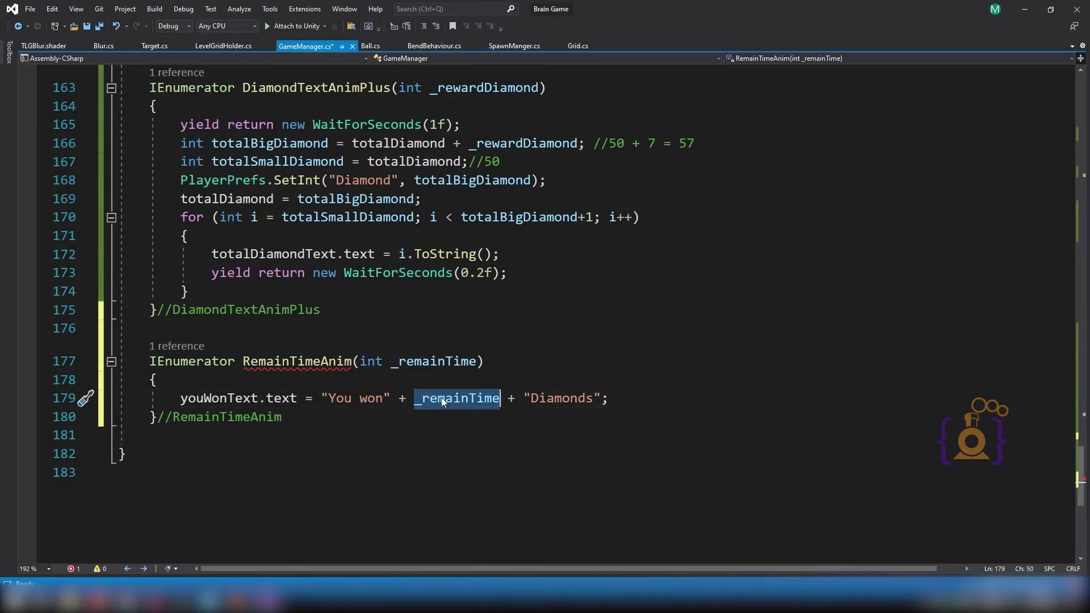
double_click(441, 398)
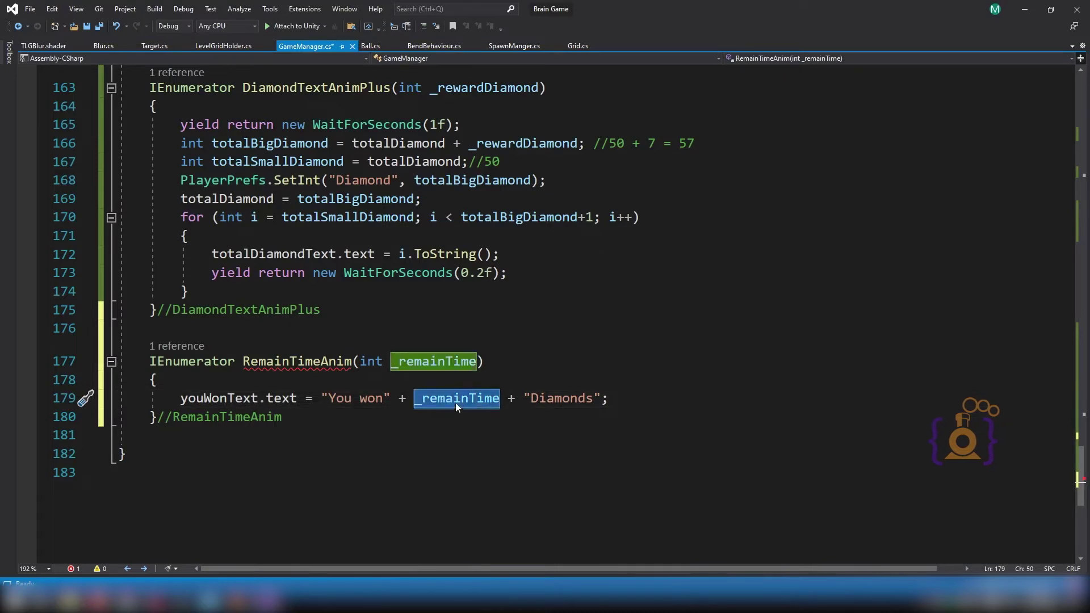
Make the for loop's counter i start at _remainTime instead of 0.
click(502, 398)
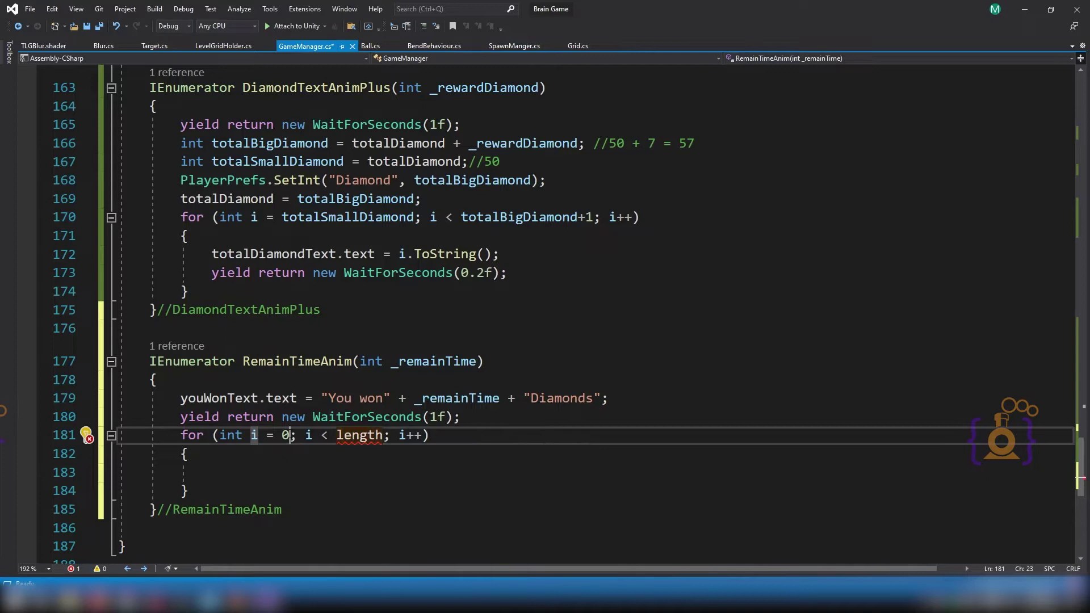
key(BackSpace)
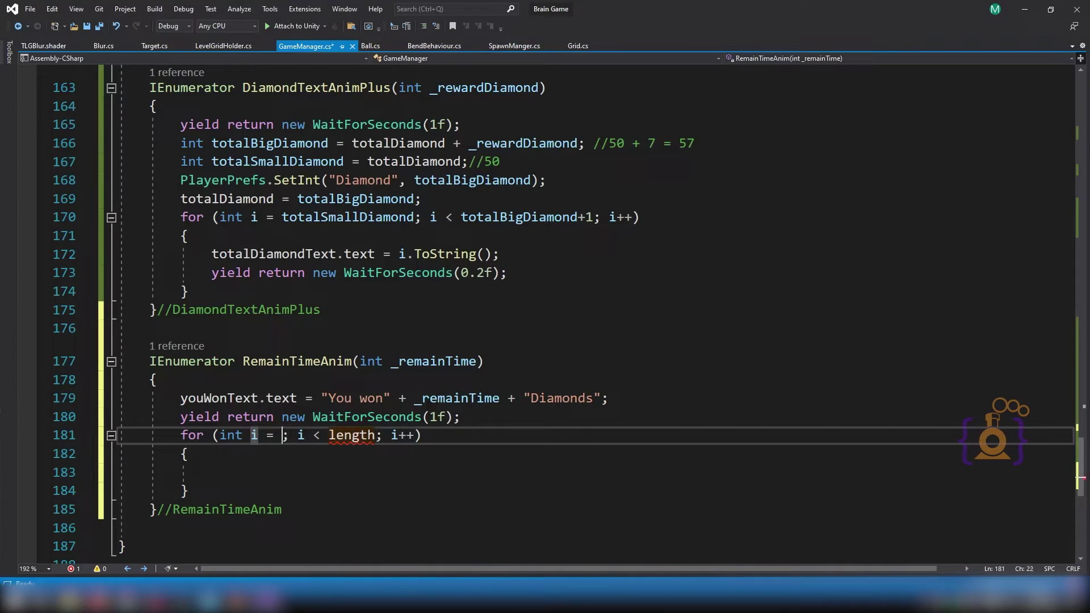
text(_r)
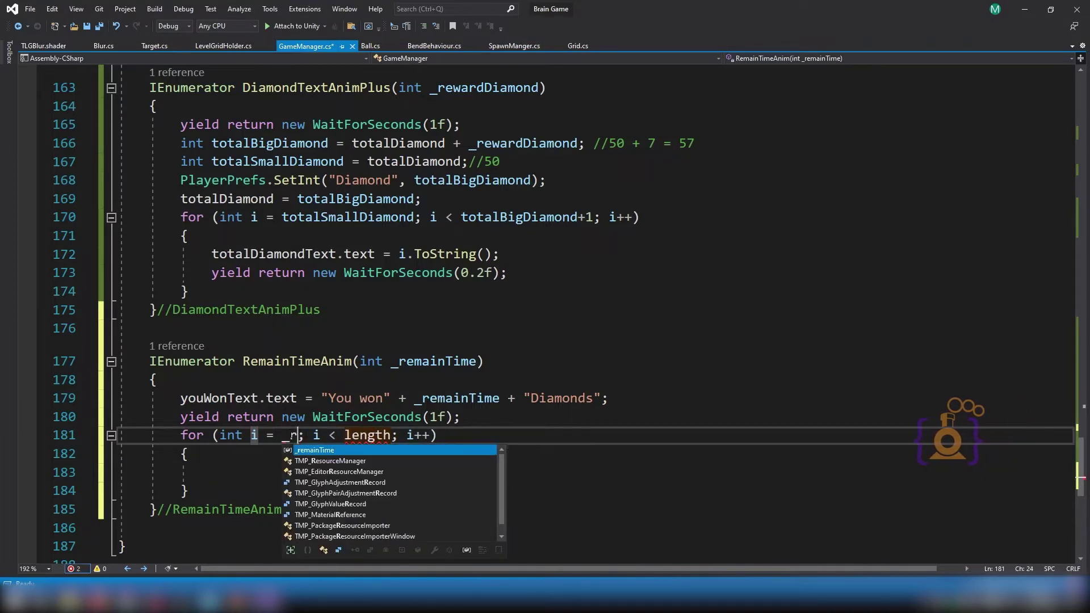
key(Tab)
Change the loop condition to i >= 0.
click(407, 434)
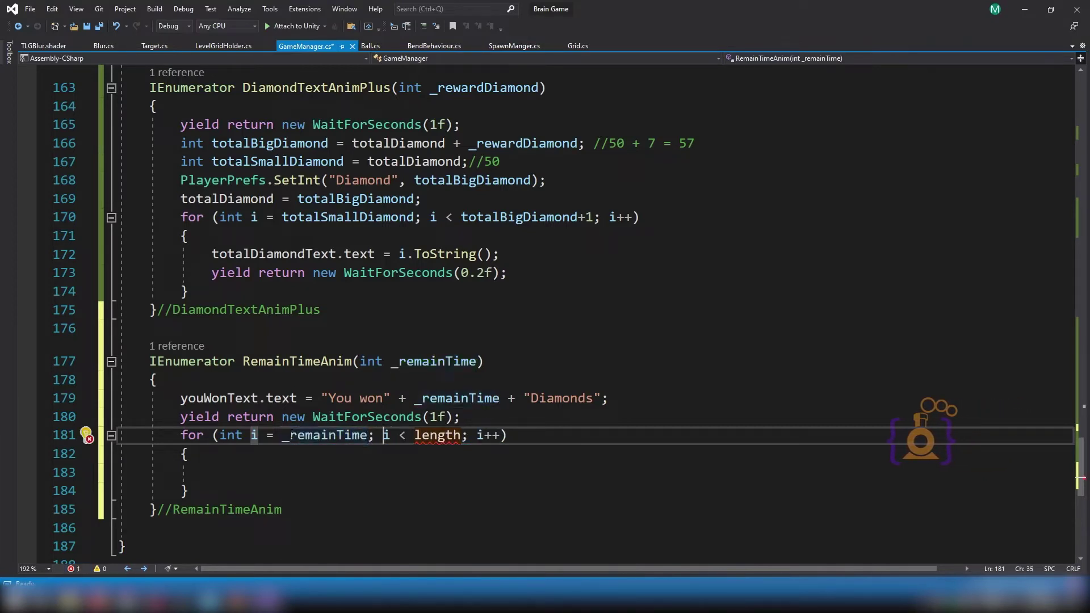
key(BackSpace)
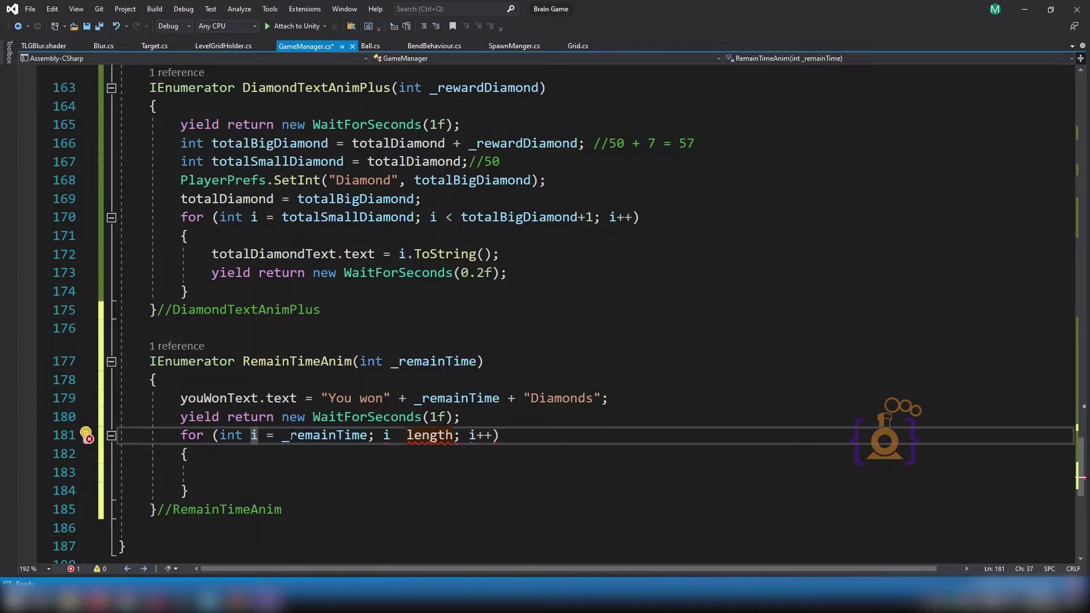
key(ctrl+Delete)
text(> 0)
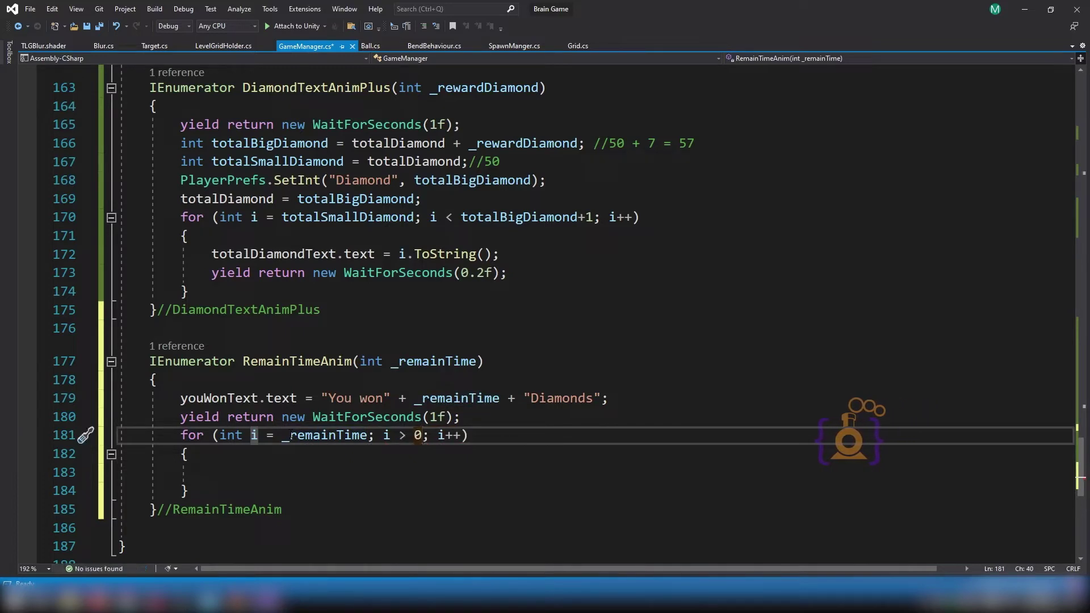
key(Left)
key(Left)
text(=)
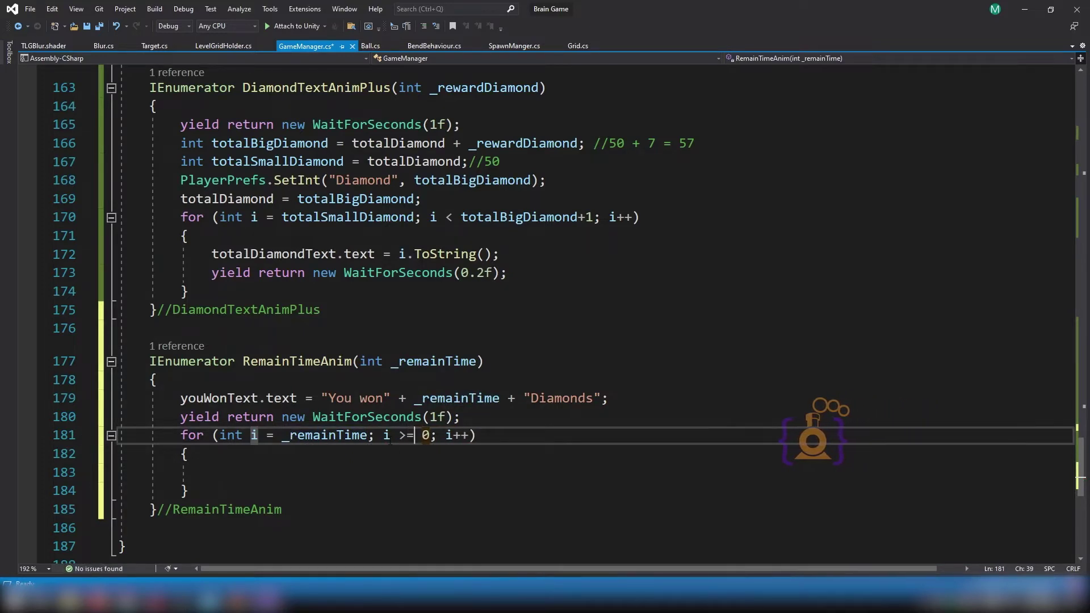
key(Left)
key(Left)
key(Left)
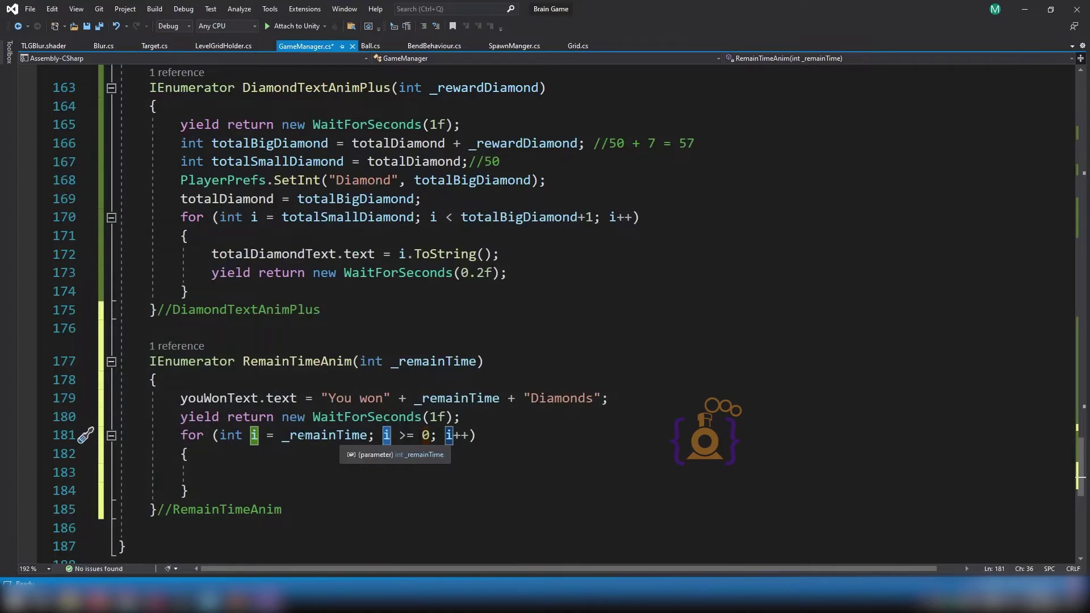
key(Left)
key(Left)
key(Left)
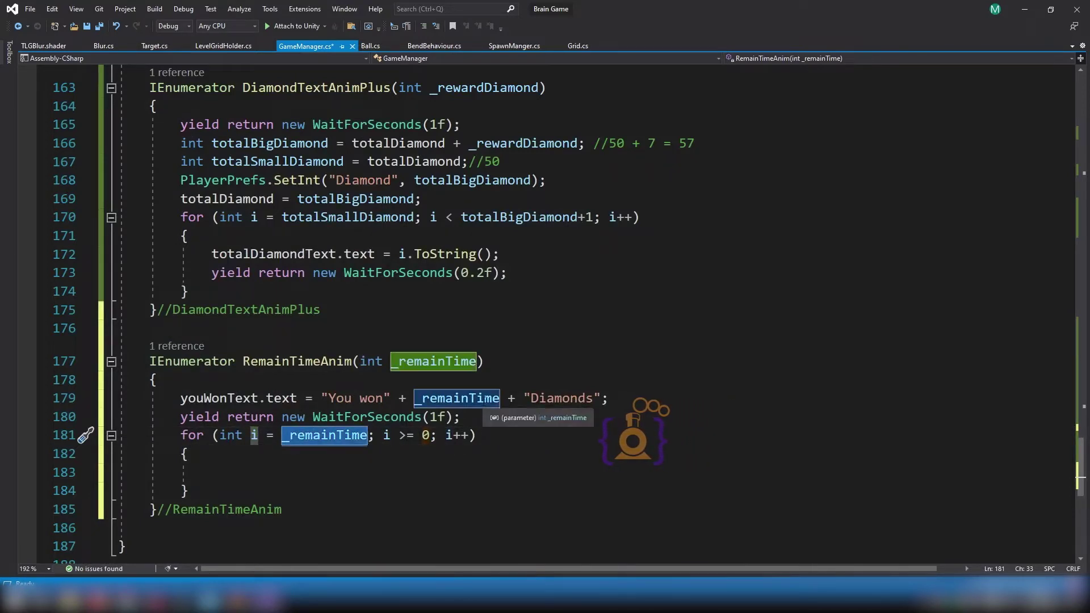
click(521, 362)
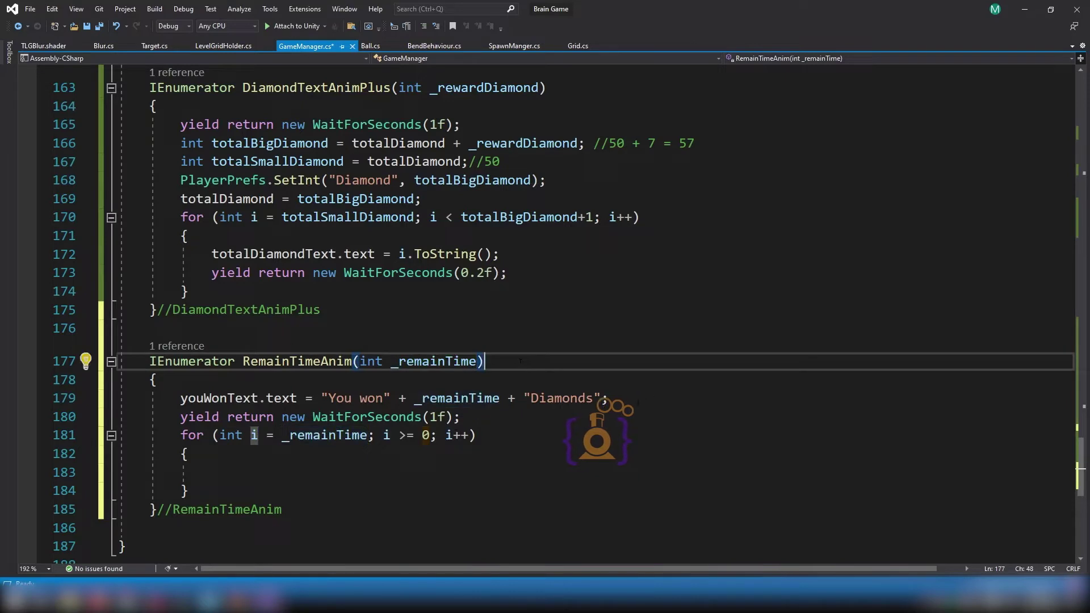
Add a // _remainTime = 10 comment after the wait line and change i++ to i--.
key(Down)
key(Down)
key(Down)
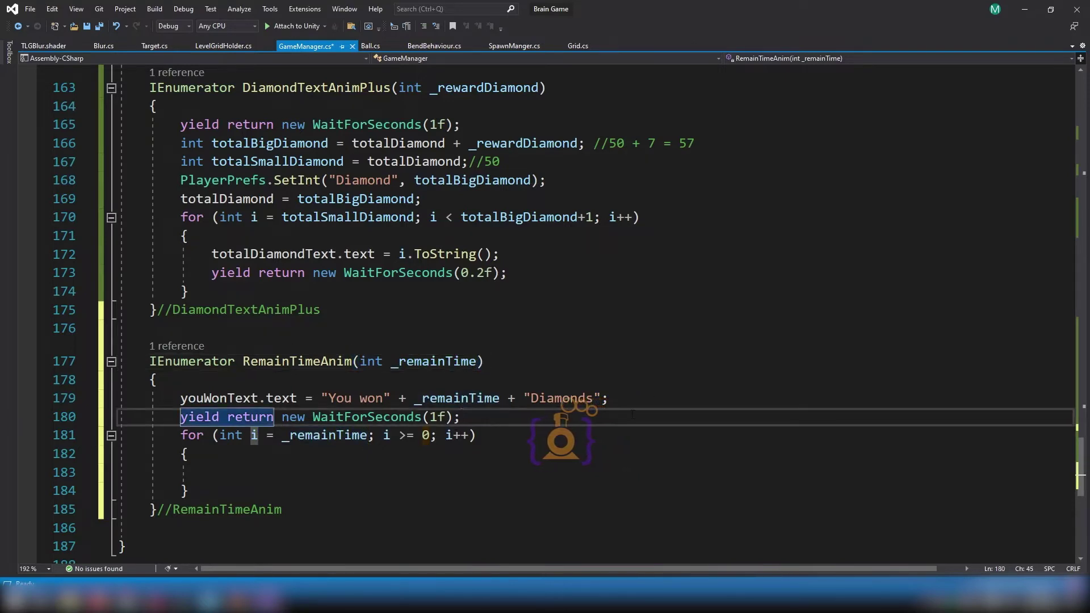
text(//_r)
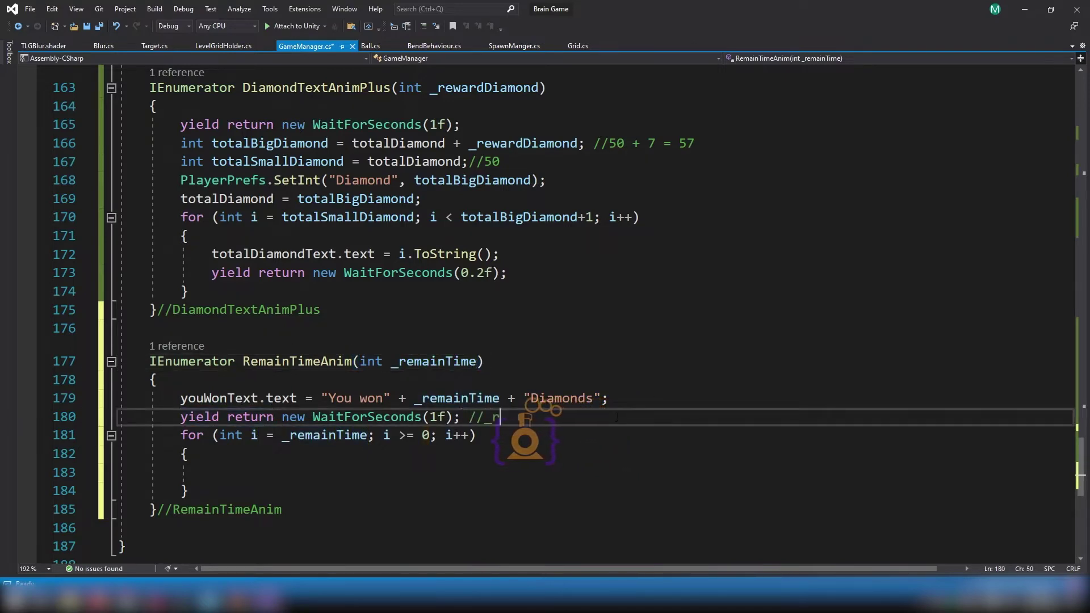
text(emainTime = )
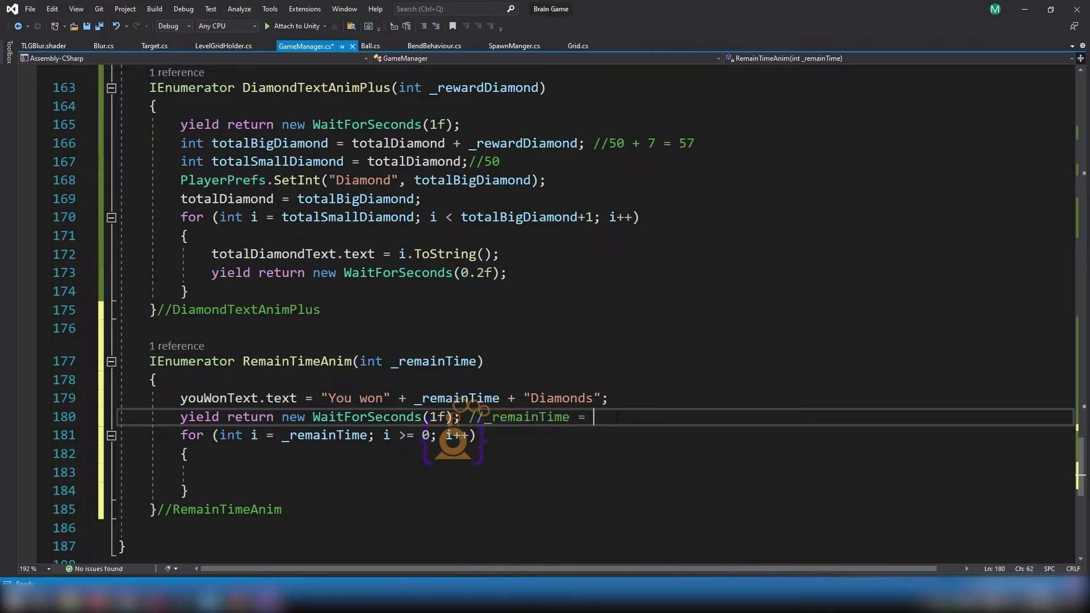
text(10)
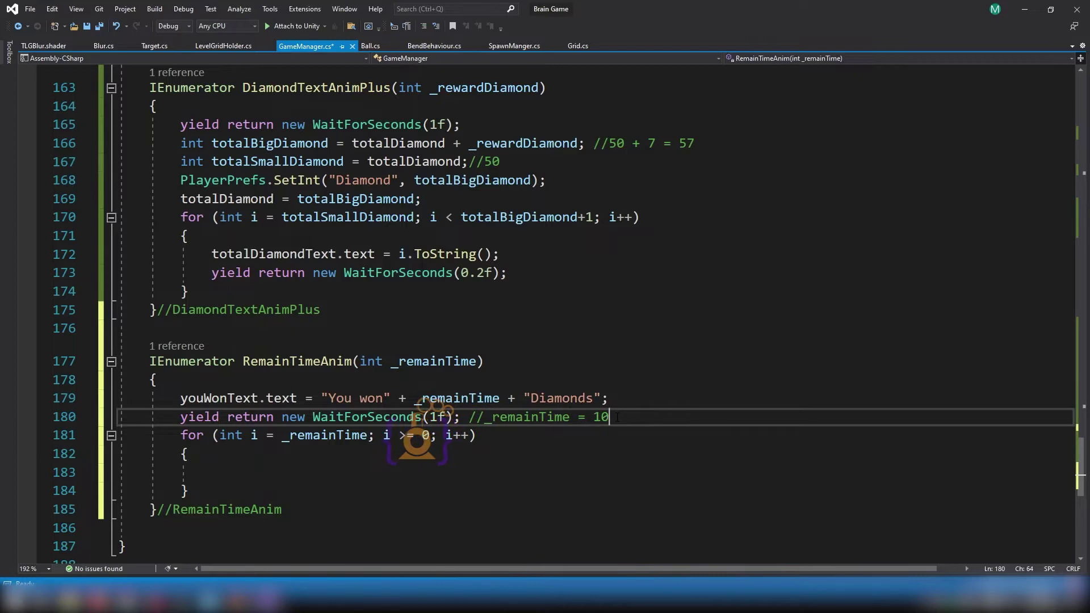
click(369, 434)
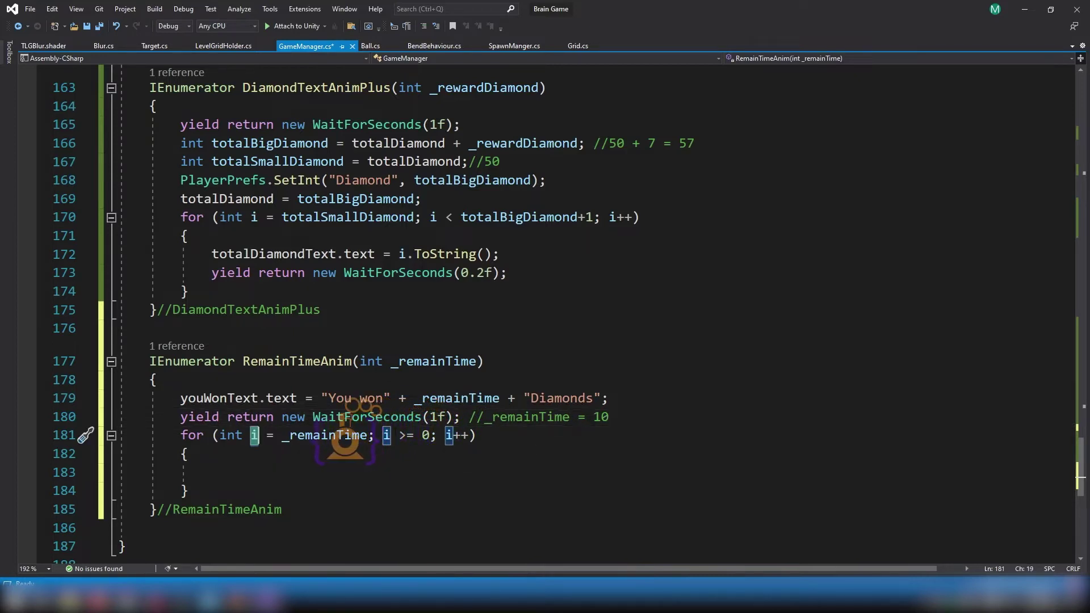
click(460, 434)
key(BackSpace)
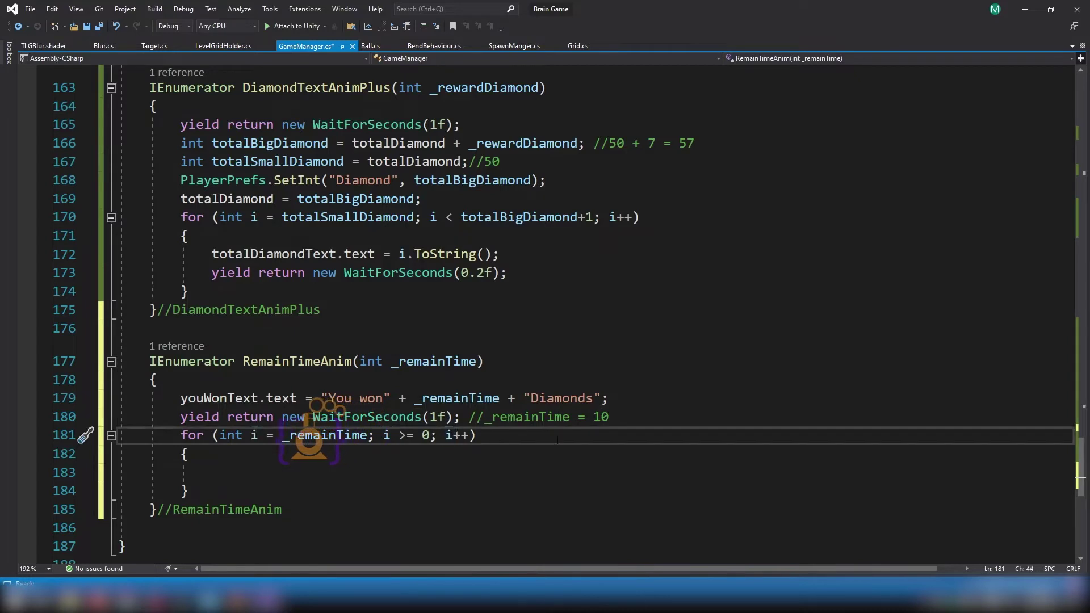
text(--)
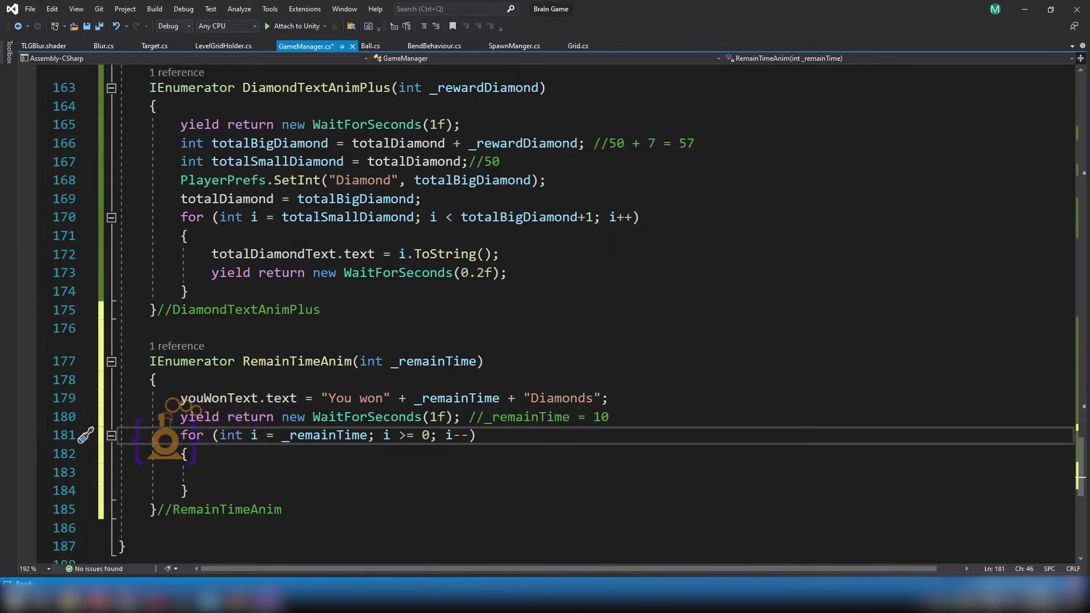
double_click(425, 435)
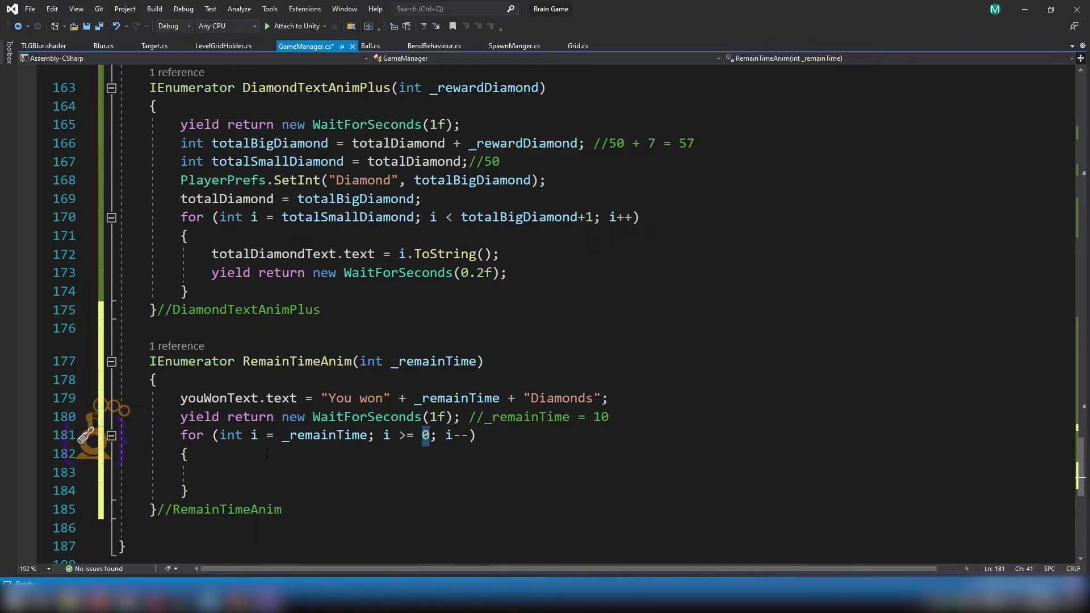
scroll(227, 366, down, 2)
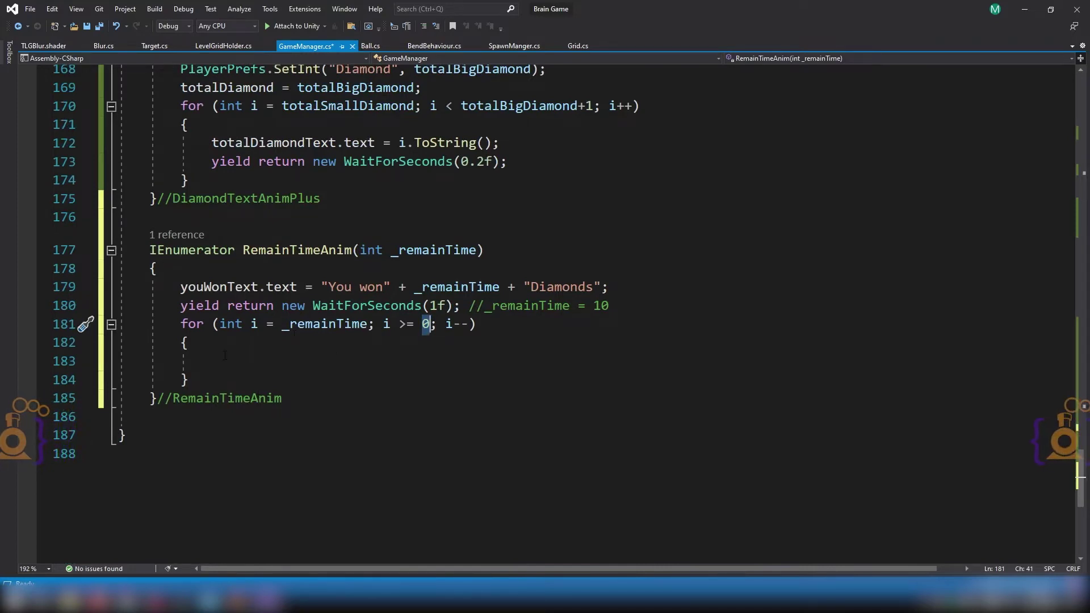
Begin the loop body with GameObject tempDiamond = Instantiate( using IntelliSense.
click(325, 354)
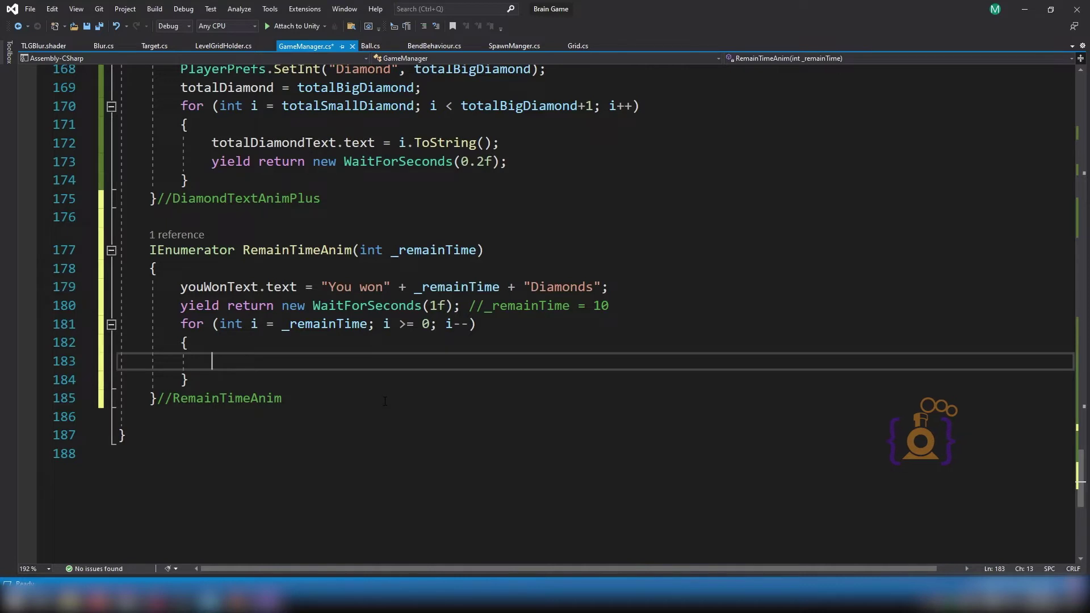
text(G)
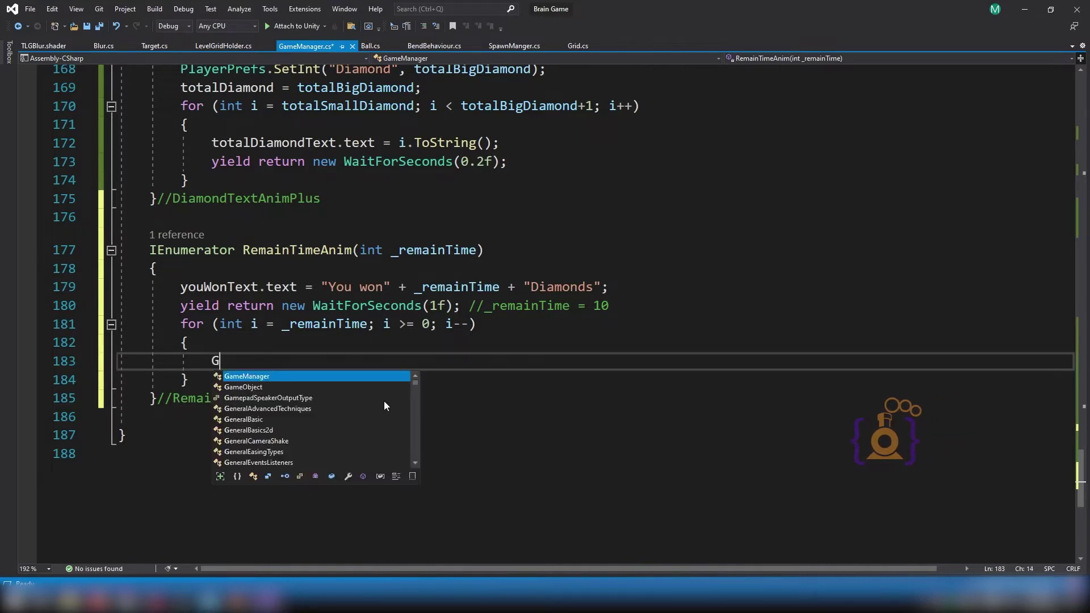
key(Down)
key(Tab)
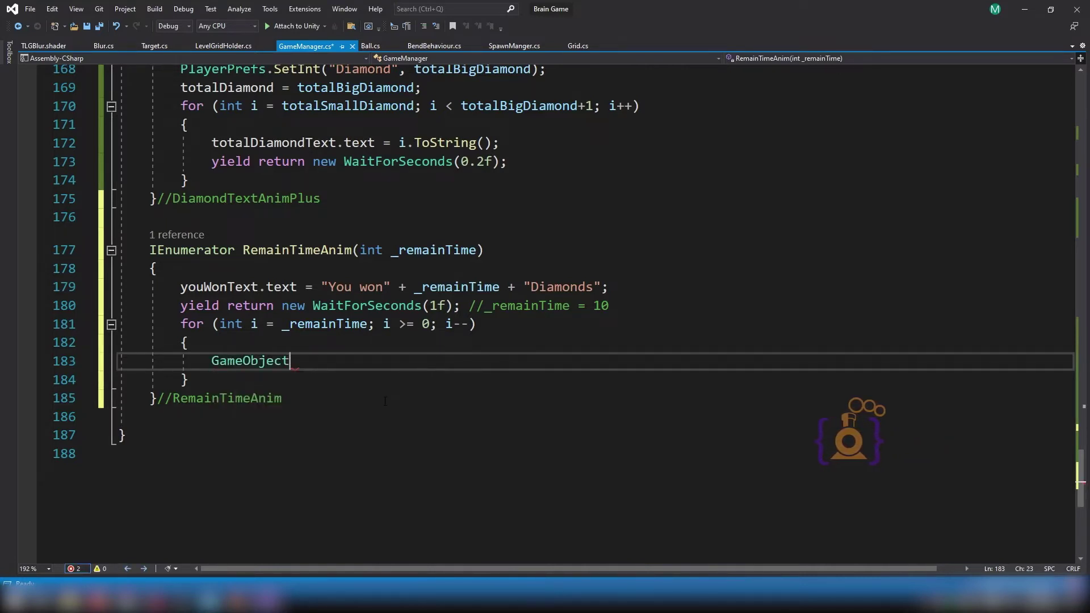
text( temp)
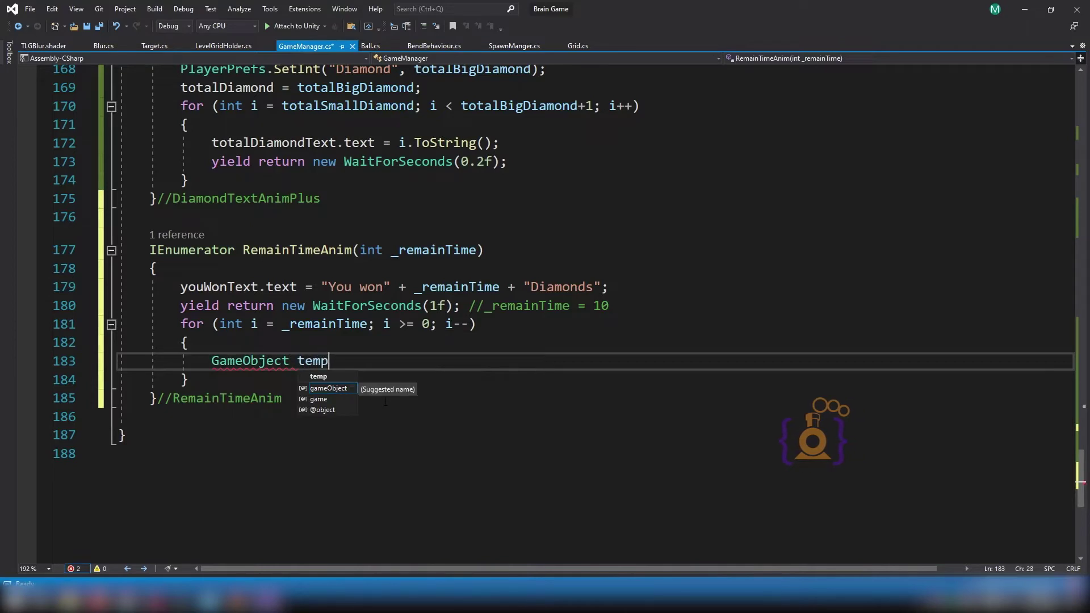
text(Diamond)
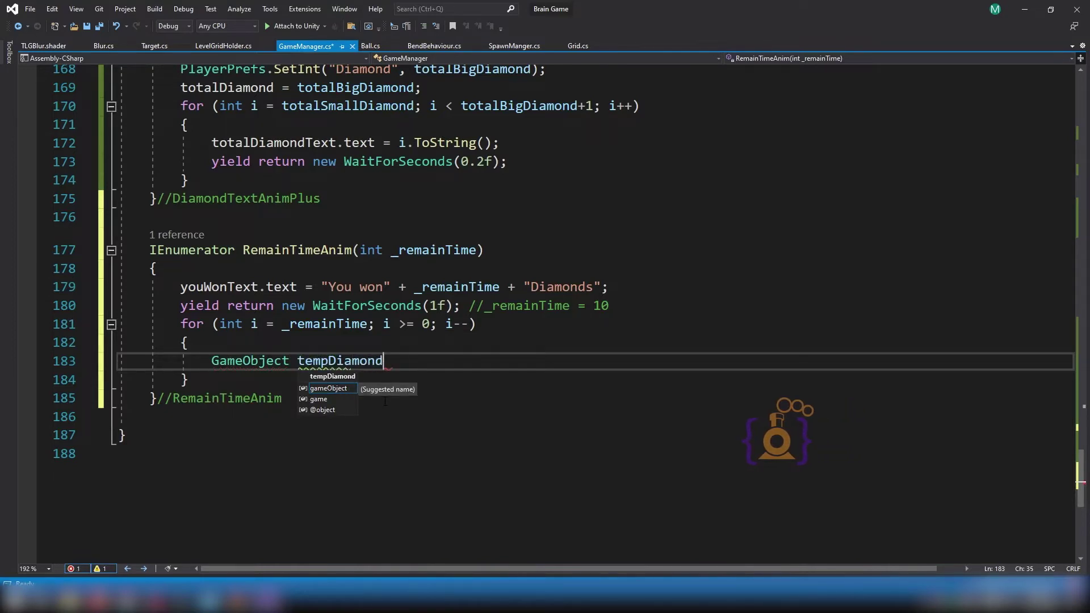
text( = )
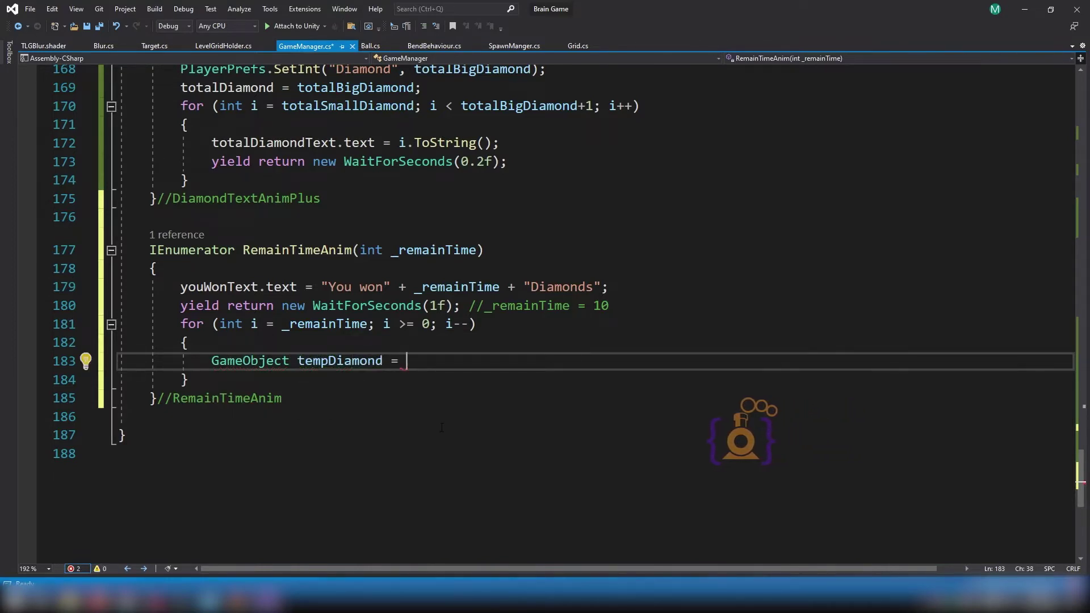
text(In)
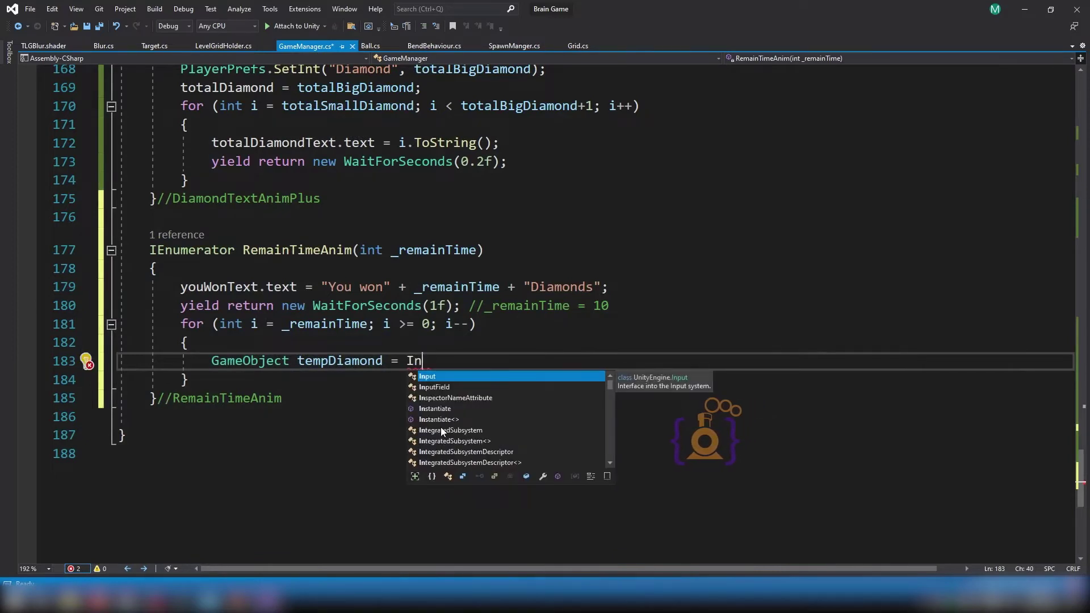
key(Down)
key(Down)
key(Down)
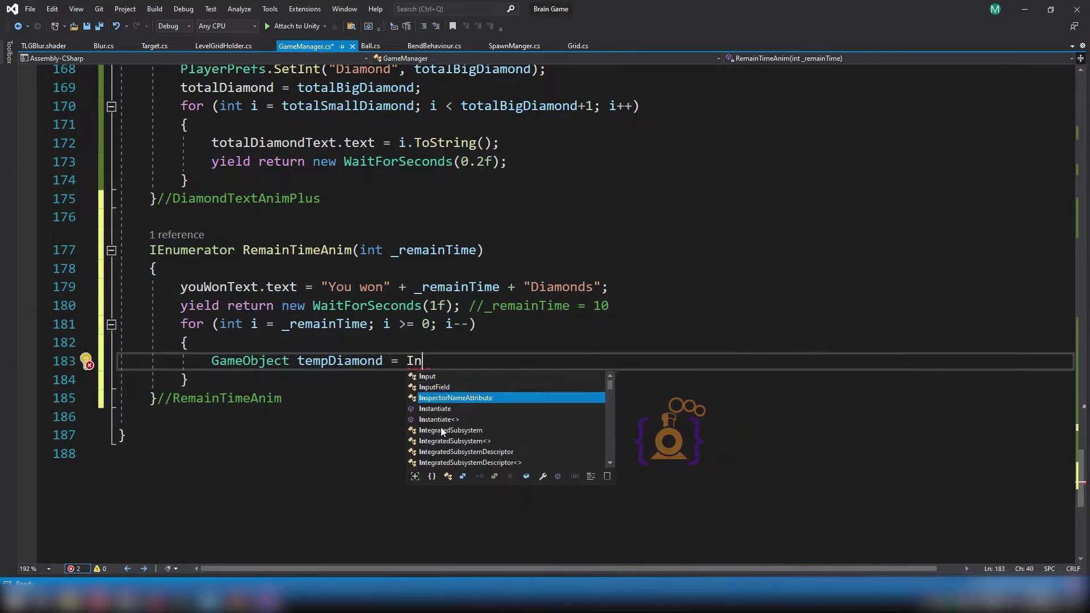
key(Tab)
text(()
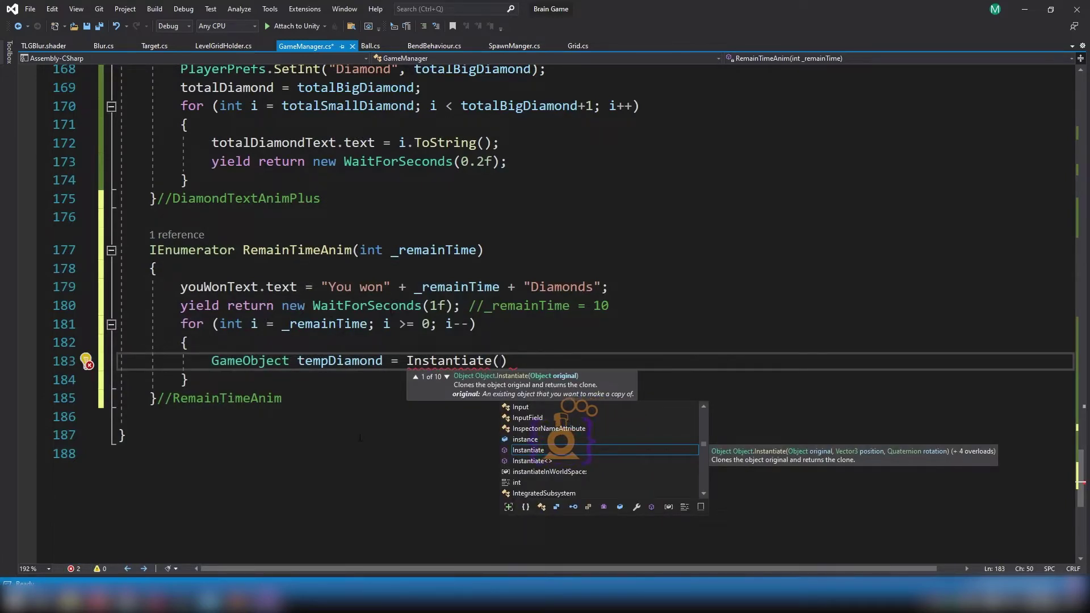
Check the animDiamond field declaration near the top of GameManager.cs, then return to the loop.
scroll(358, 437, up, 6)
scroll(340, 341, up, 6)
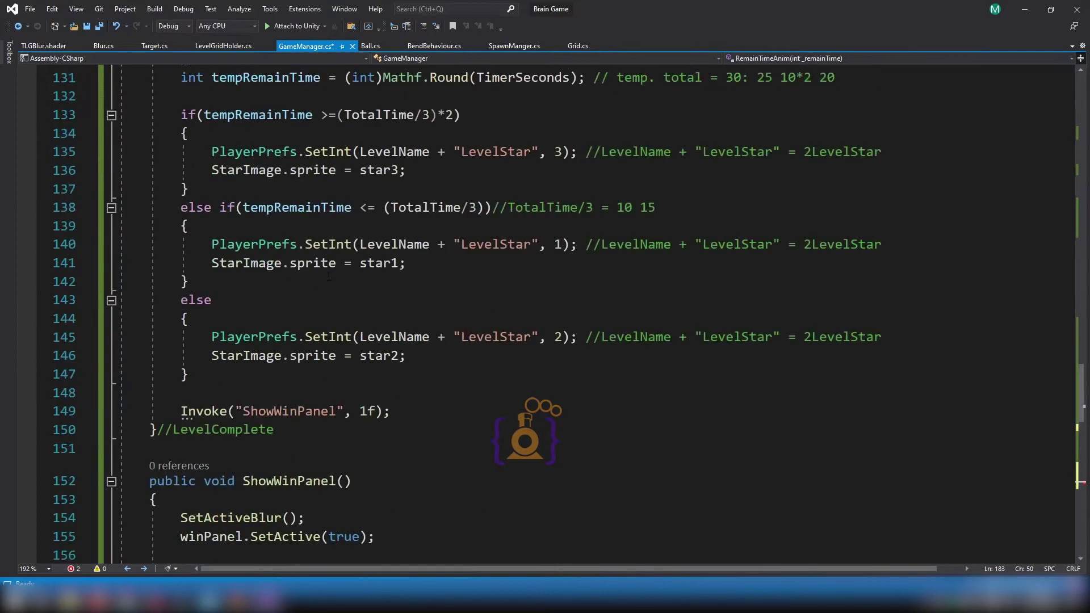
scroll(329, 277, up, 11)
scroll(329, 277, up, 5)
scroll(329, 277, up, 9)
scroll(327, 276, up, 5)
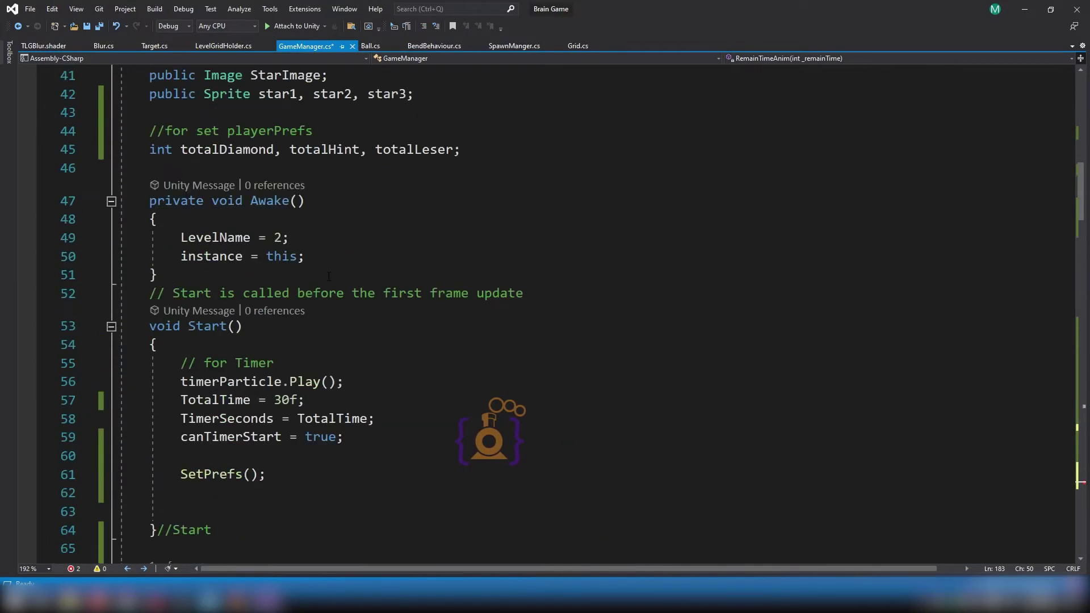
scroll(324, 276, up, 5)
scroll(320, 276, up, 3)
scroll(321, 277, down, 3)
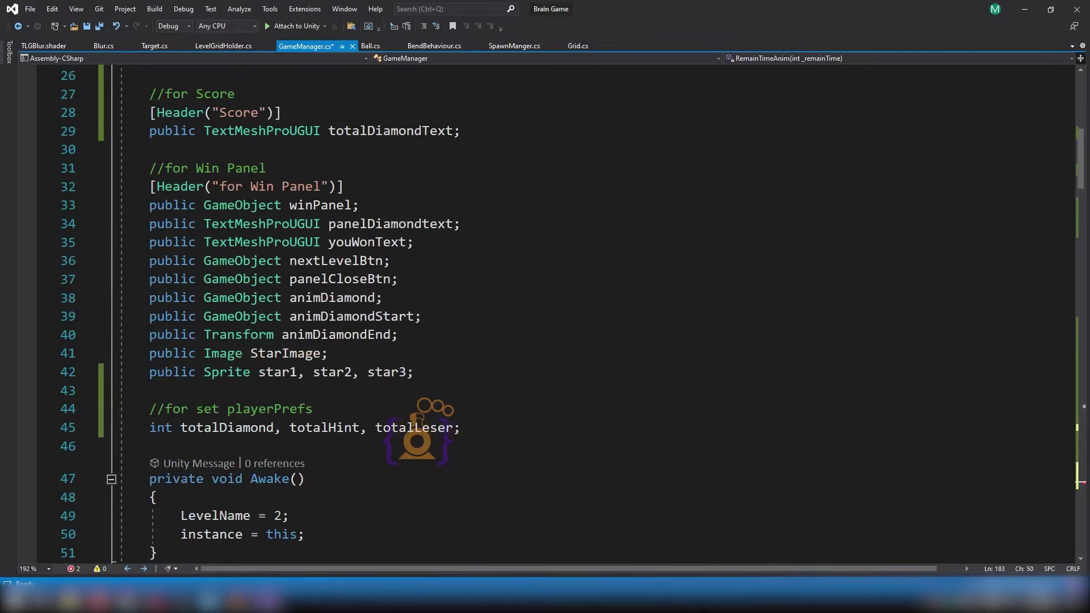
click(344, 297)
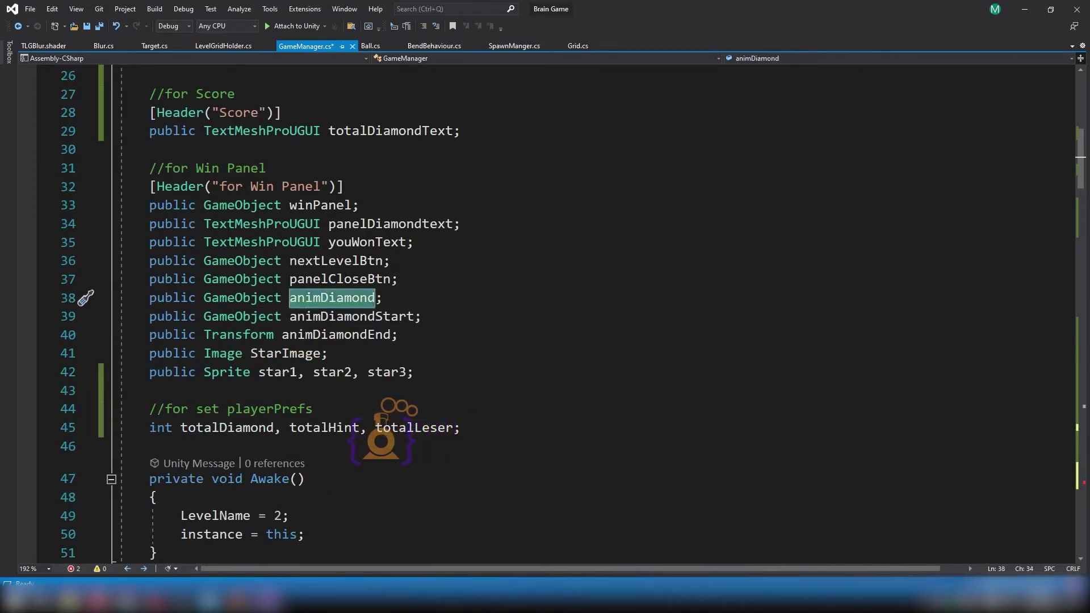
scroll(516, 338, down, 8)
scroll(517, 338, down, 5)
scroll(522, 346, down, 7)
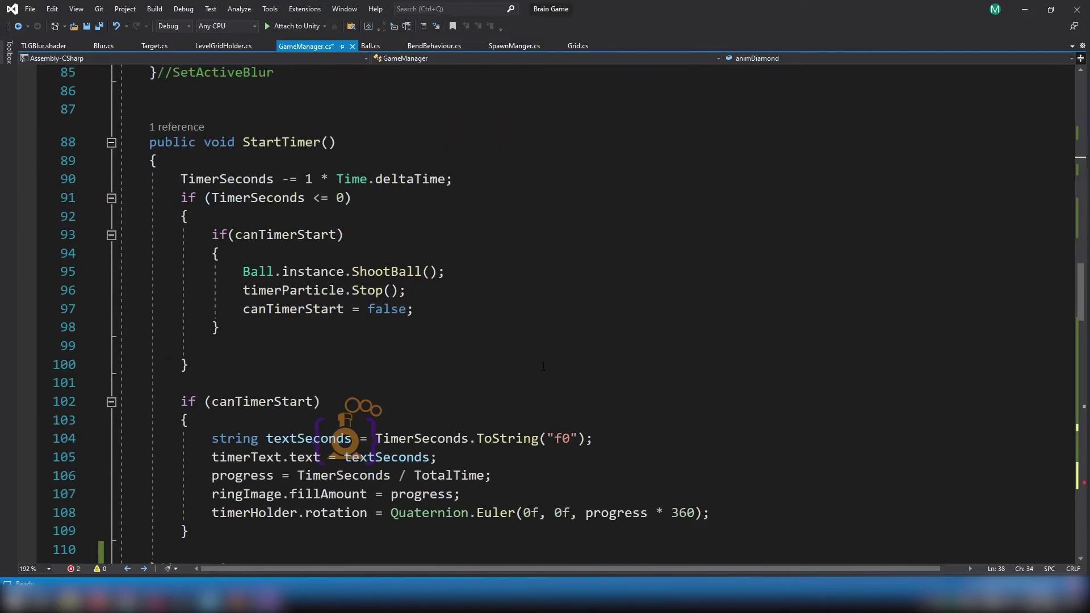
scroll(533, 363, down, 7)
scroll(547, 376, down, 11)
scroll(548, 376, down, 7)
scroll(548, 377, down, 6)
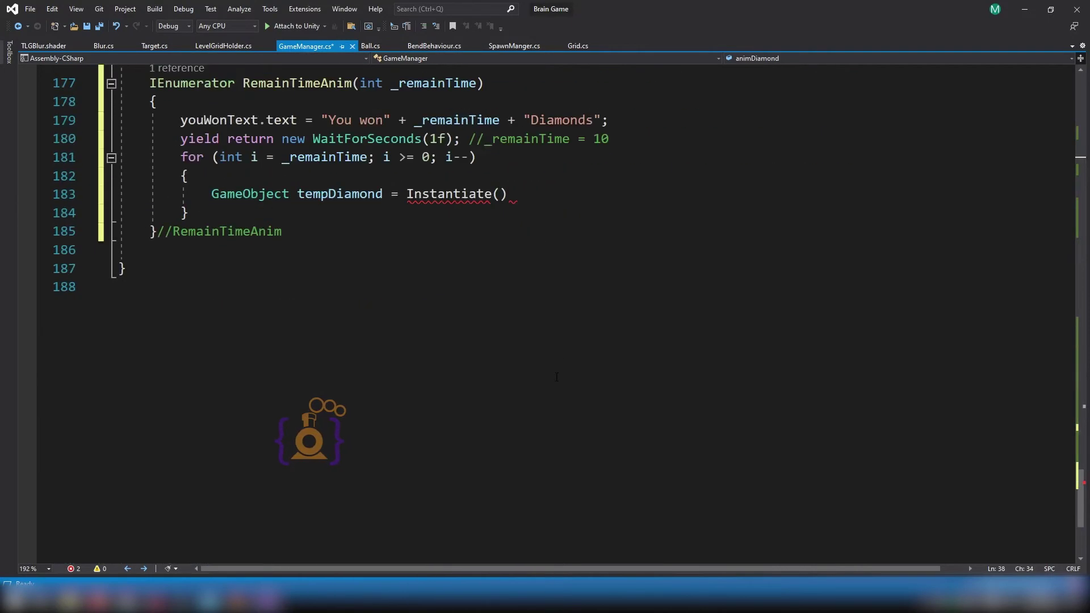
Fill Instantiate with animDiamond, transform.position and Quaternion.identity.
click(500, 193)
text(a)
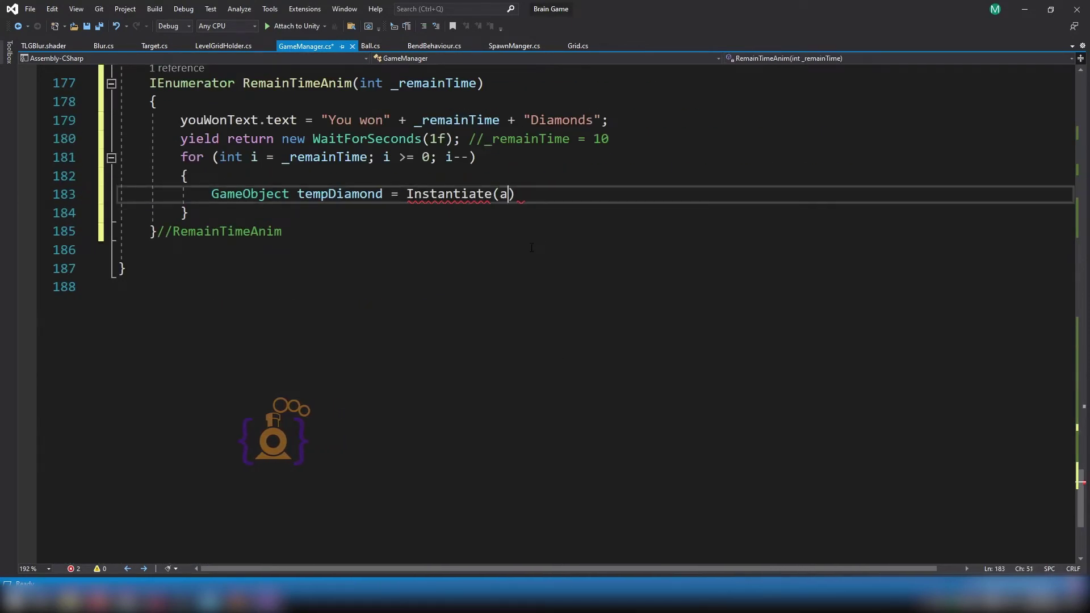
text(nim)
key(Tab)
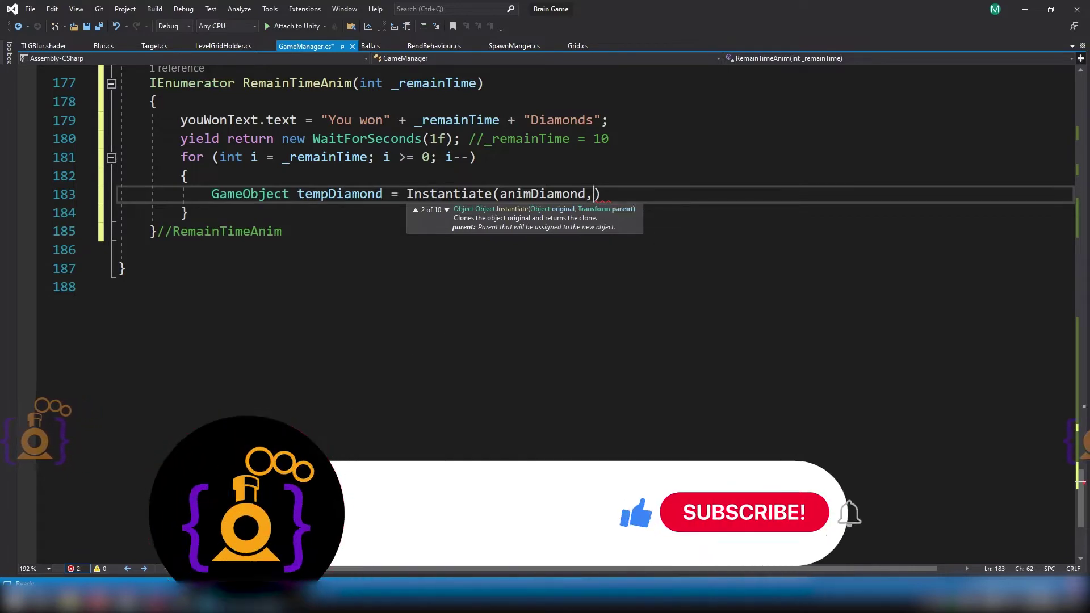
scroll(658, 217, up, 2)
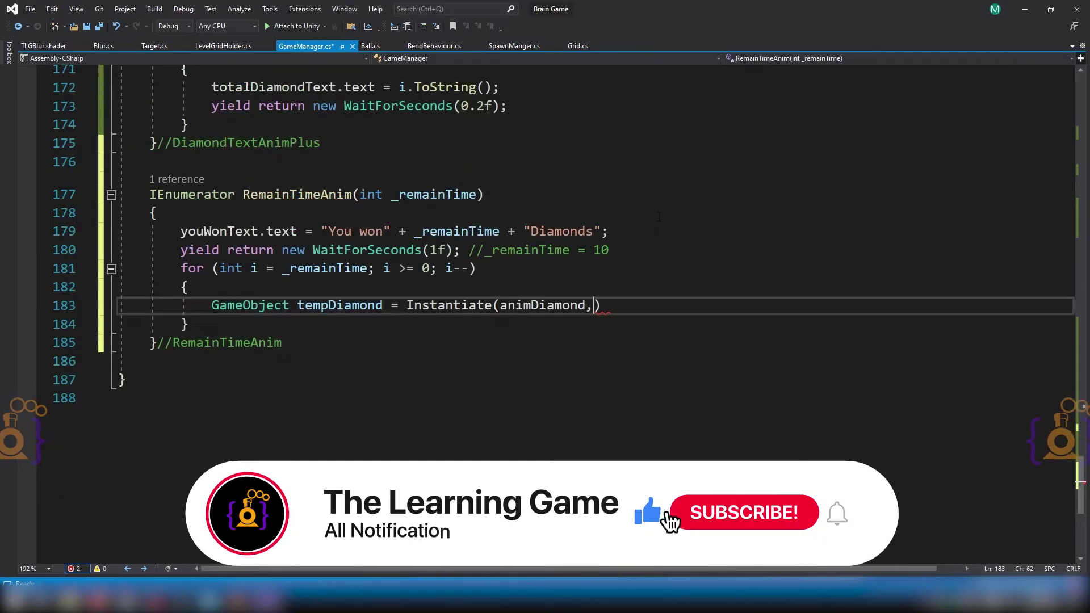
text(te(animDiamond,t)
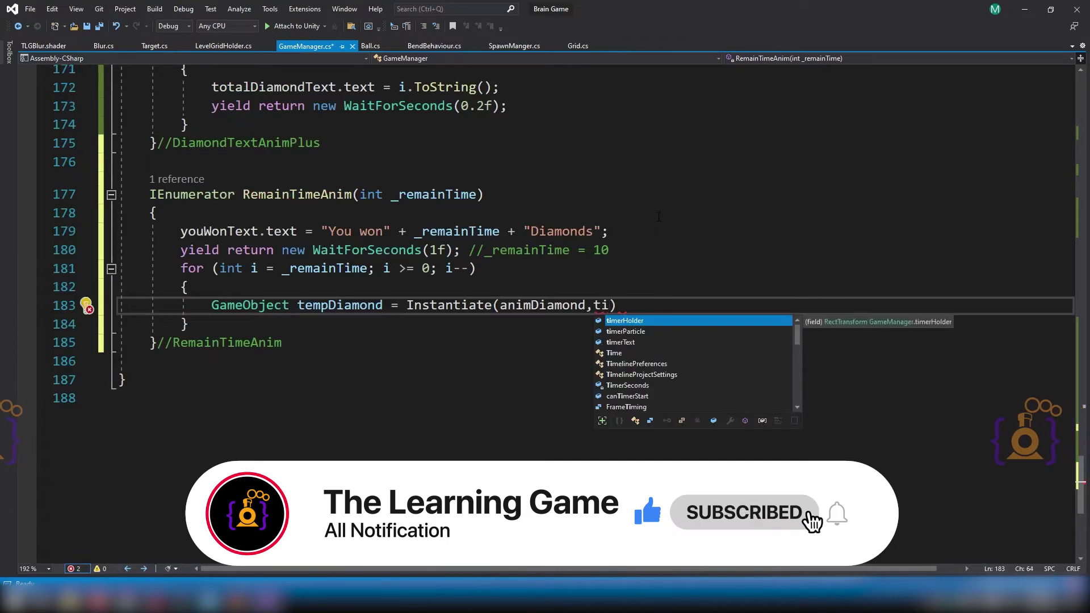
text(ransform.position,)
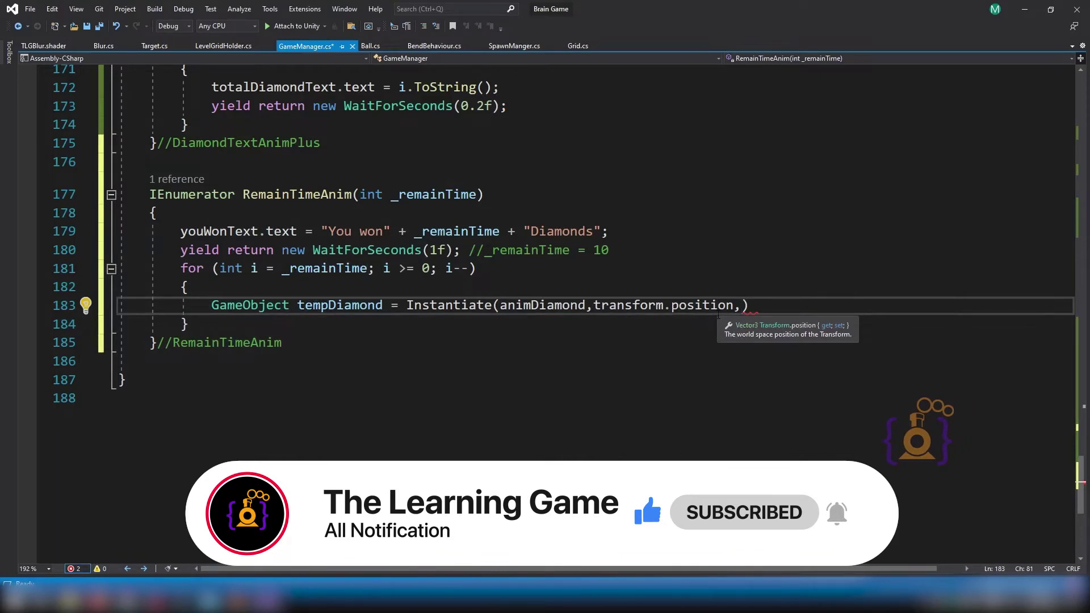
text(Quaternion.i)
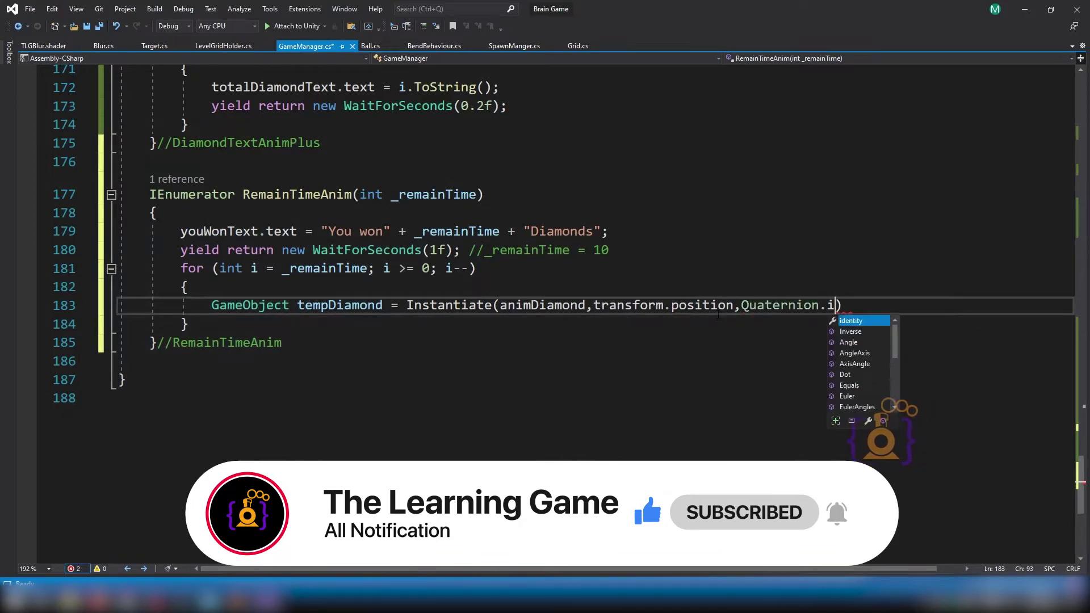
key(Tab)
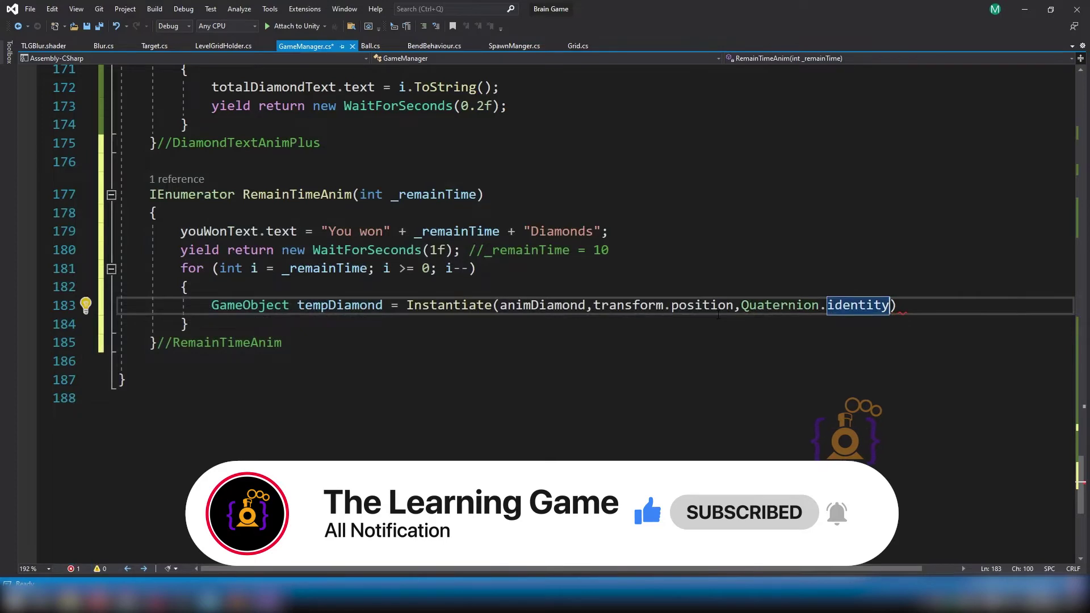
Cast the Instantiate result 'as GameObject;' and start a new line below.
key(End)
text(as )
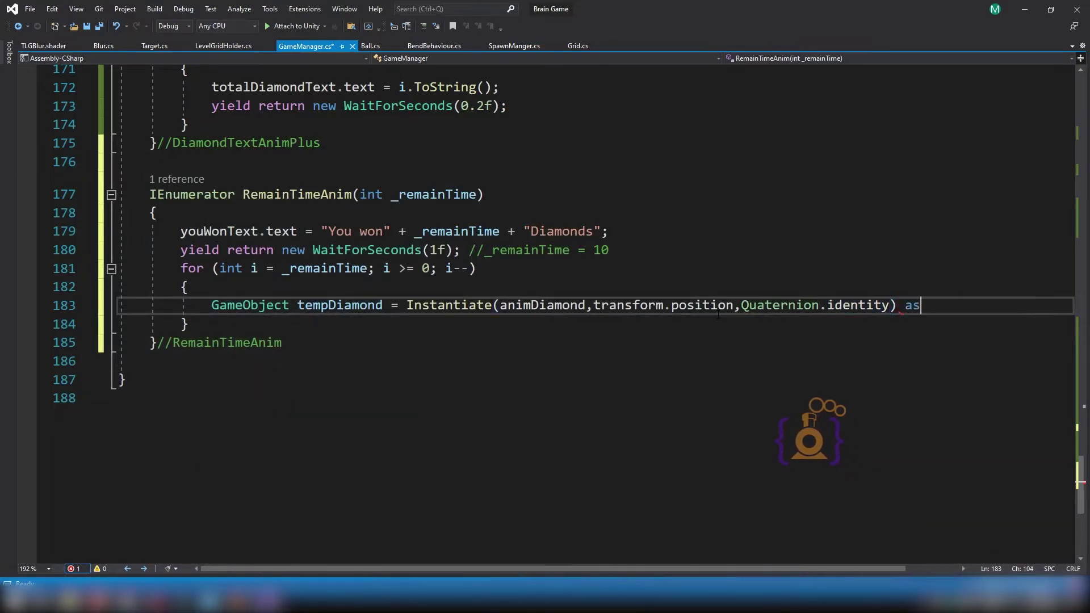
text(ga)
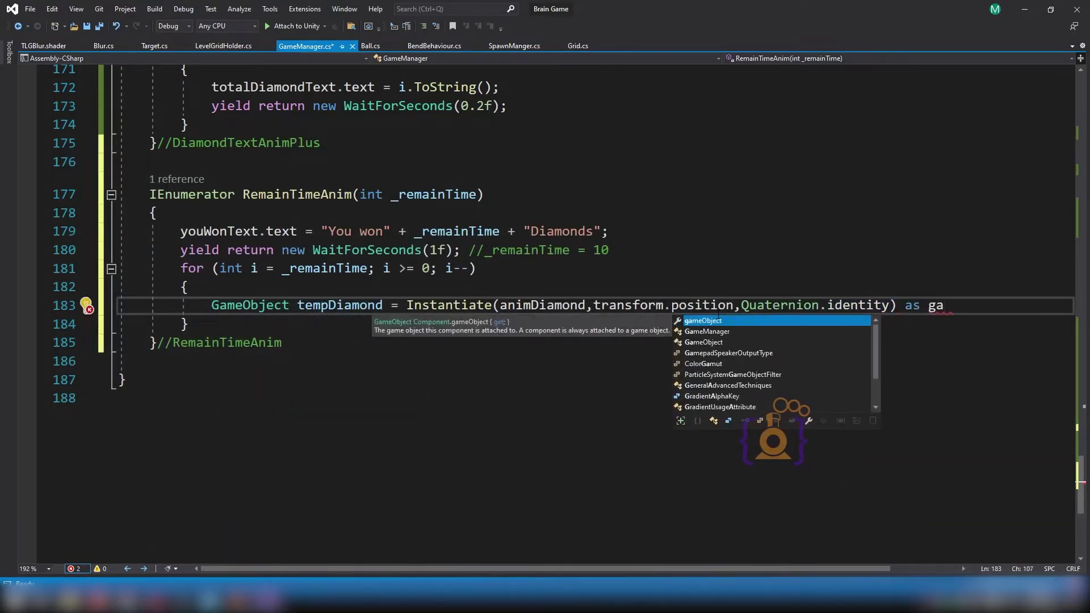
key(Down)
key(Down)
key(Tab)
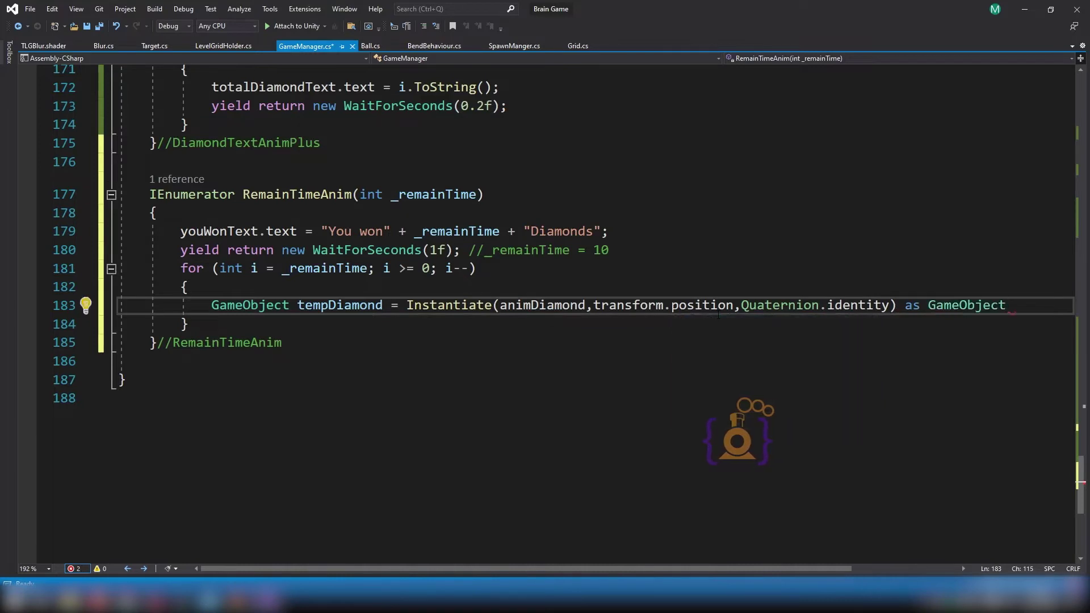
text(;)
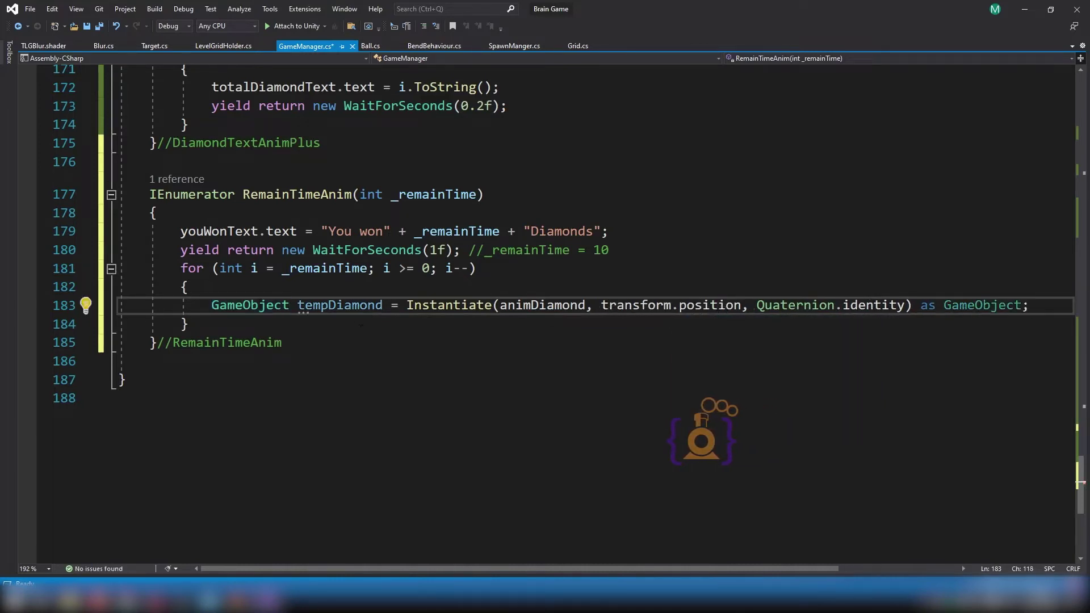
double_click(254, 305)
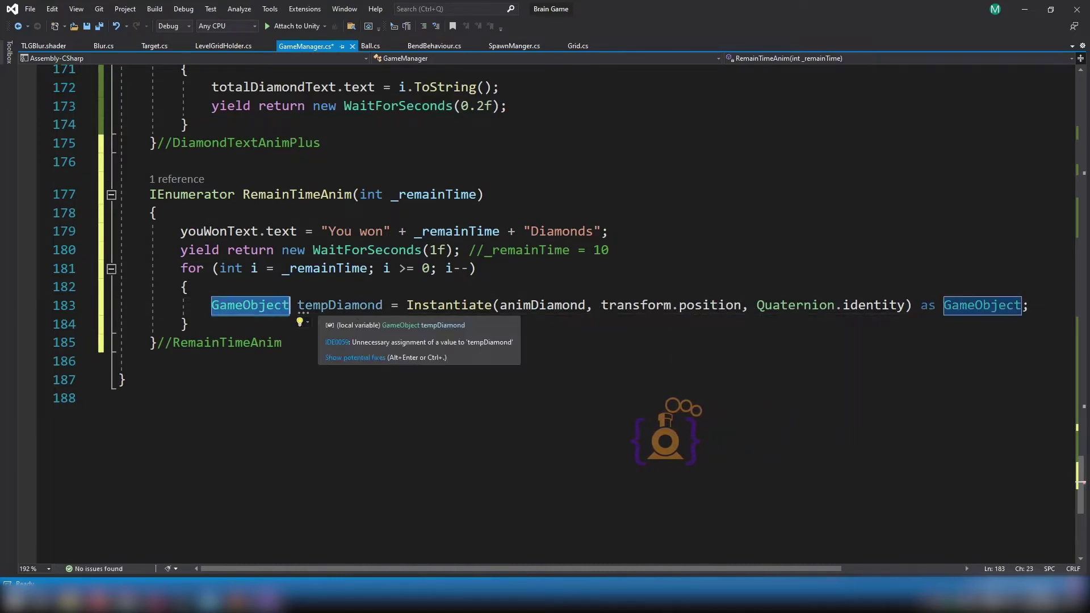
key(End)
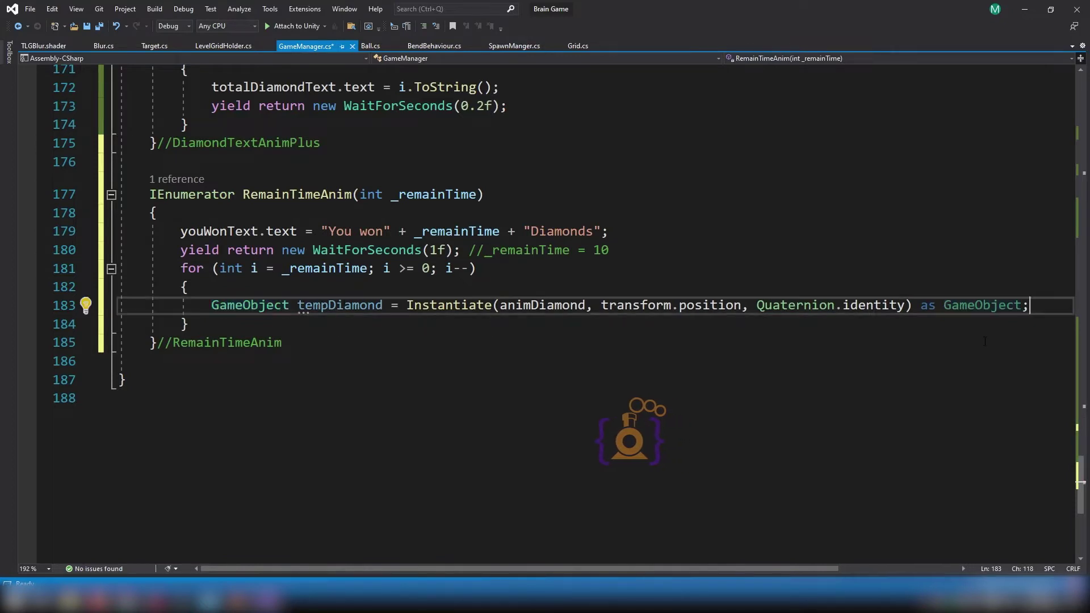
key(Return)
Start line 184 with tempDiamond.transform.position =.
text(tem)
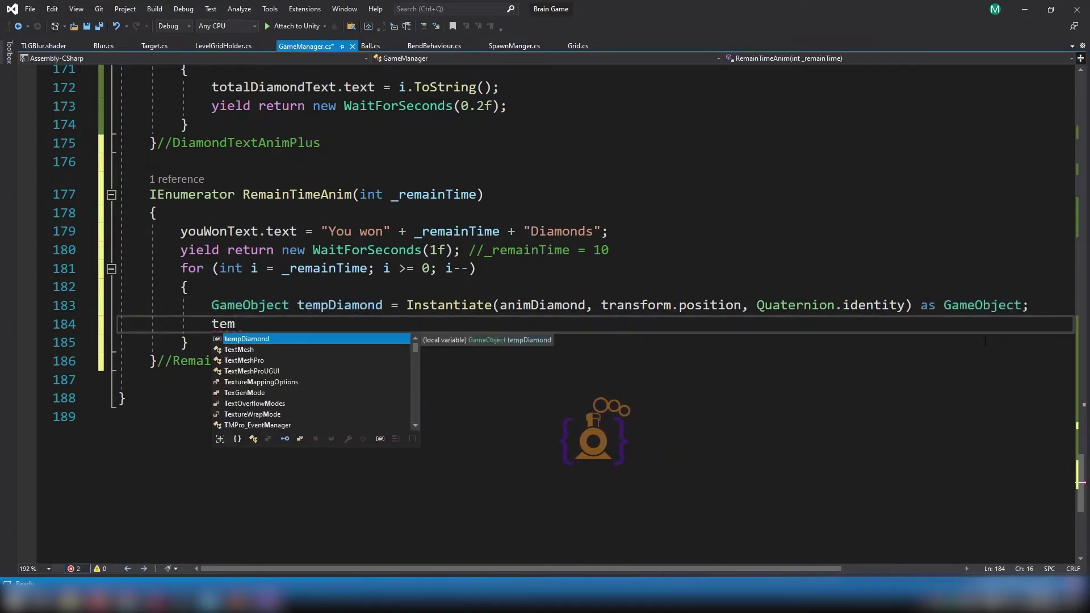
text(pDiamond.)
key(Escape)
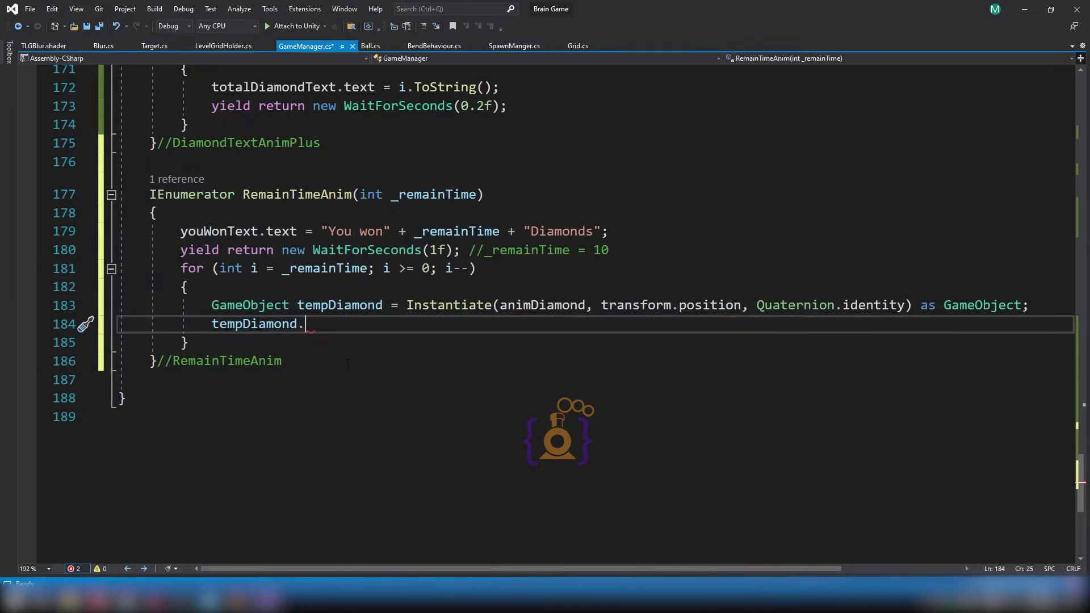
text(tr)
key(Tab)
text(.)
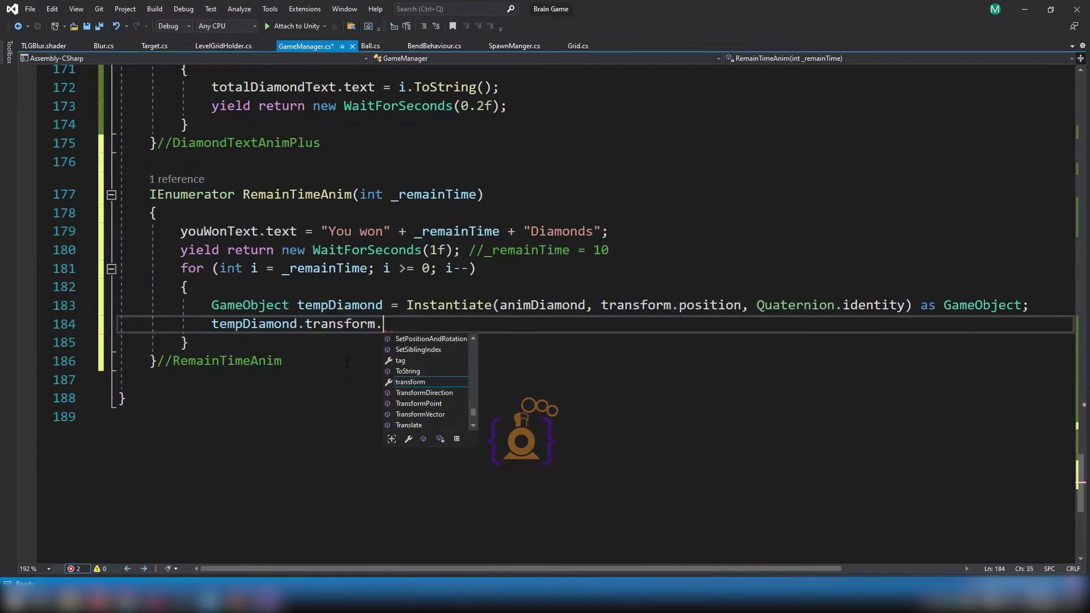
text(po)
key(Tab)
text(=)
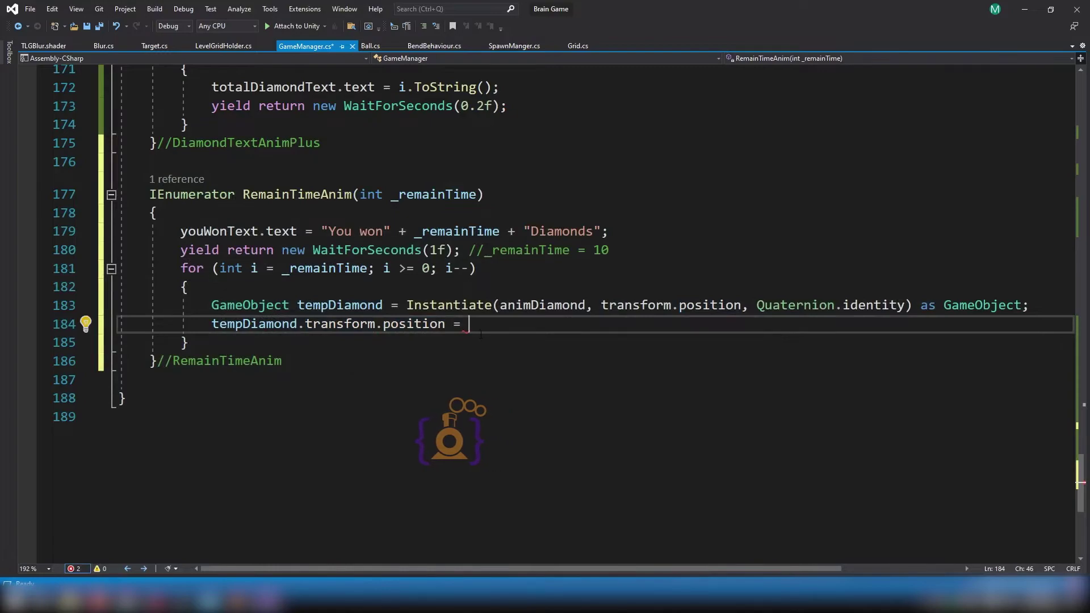
Compare the animDiamondStart and animDiamondEnd field declarations at the top of the script.
scroll(481, 333, up, 2)
scroll(432, 318, up, 9)
scroll(363, 295, up, 9)
scroll(292, 264, up, 7)
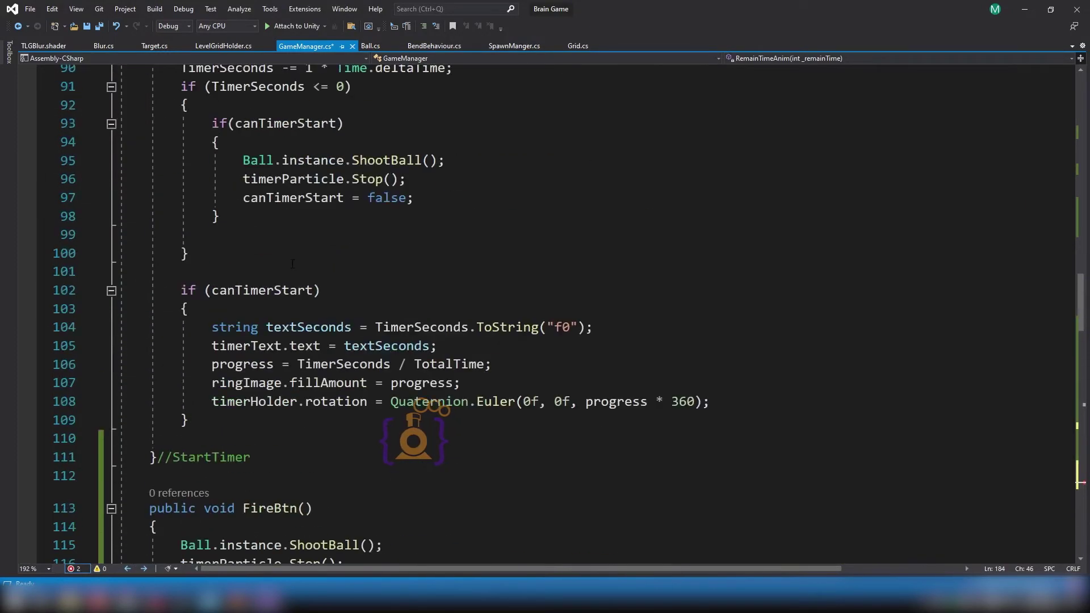
scroll(292, 264, up, 10)
scroll(292, 264, up, 5)
scroll(292, 264, up, 4)
scroll(292, 266, up, 2)
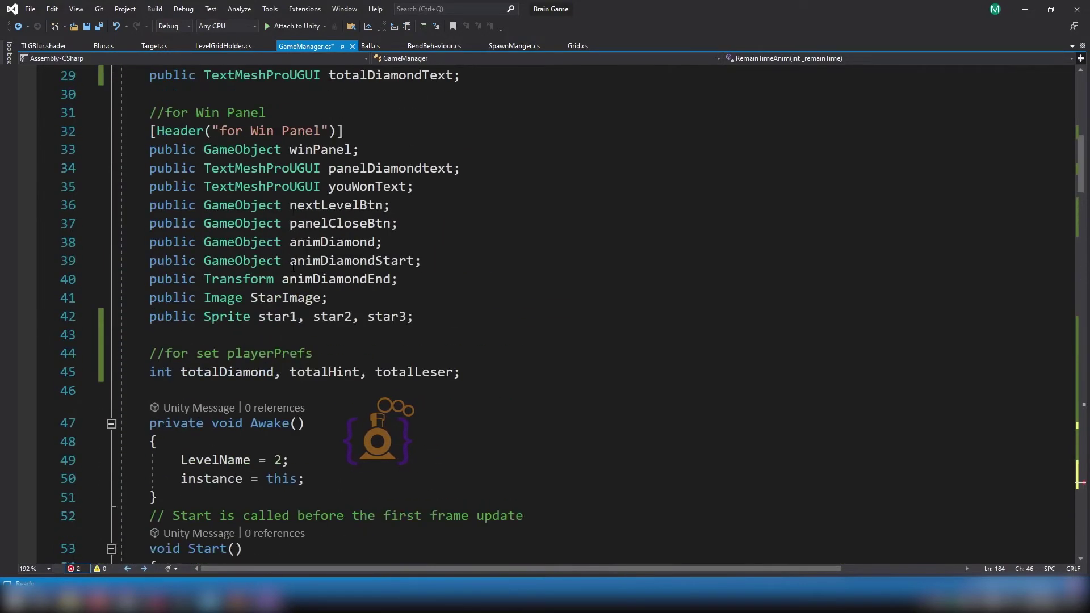
scroll(292, 265, up, 1)
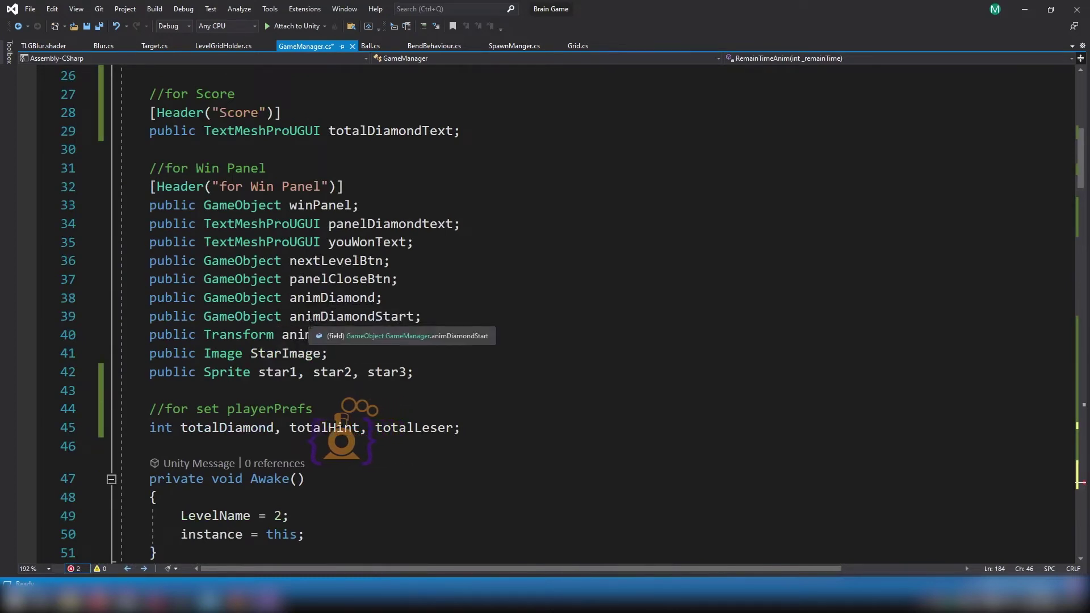
click(337, 316)
double_click(336, 316)
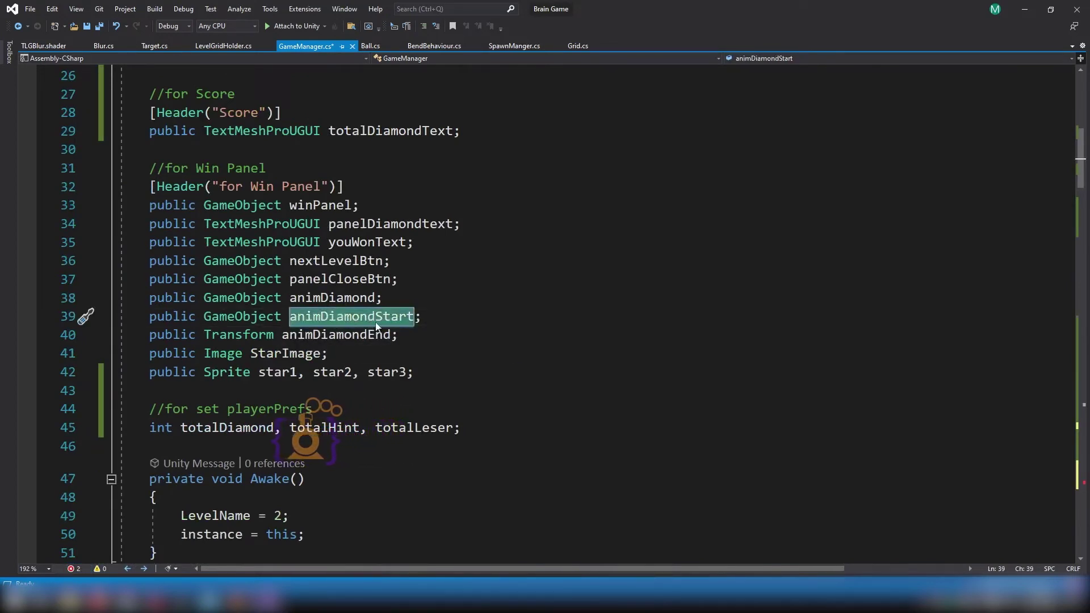
double_click(332, 336)
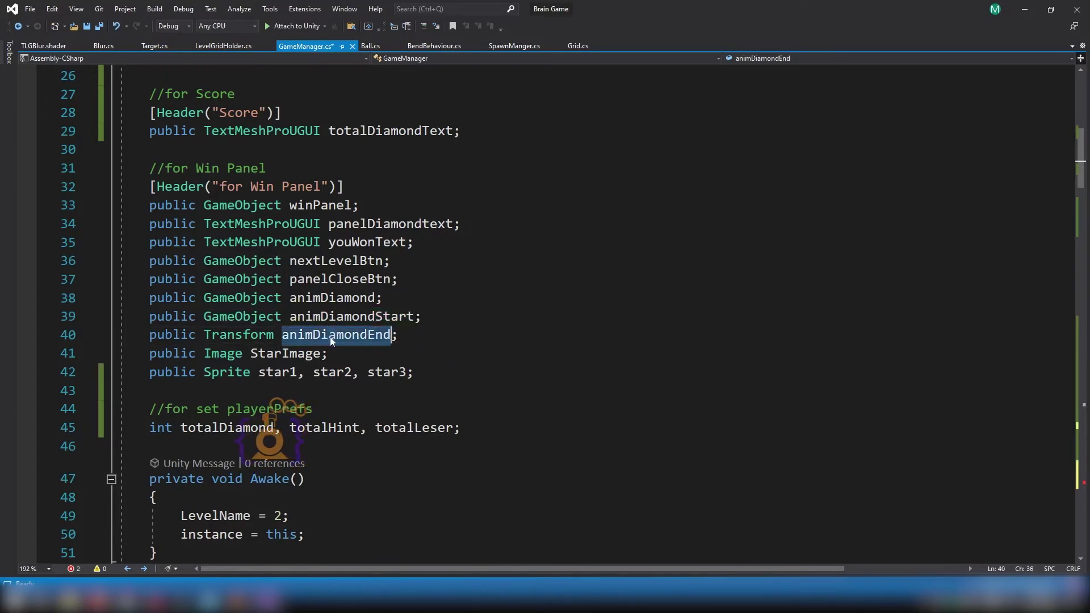
double_click(376, 318)
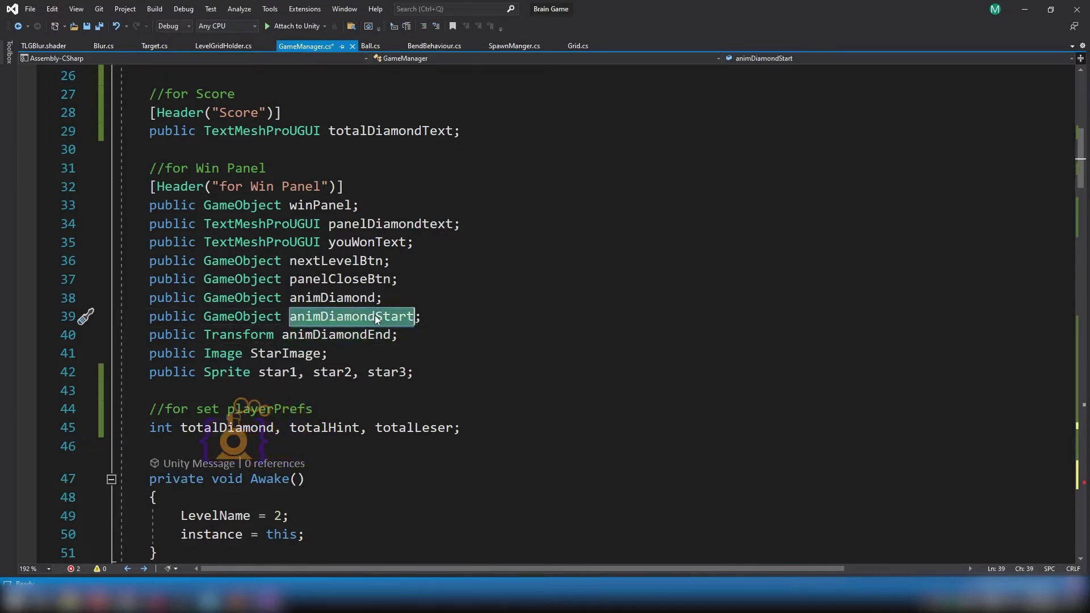
double_click(335, 335)
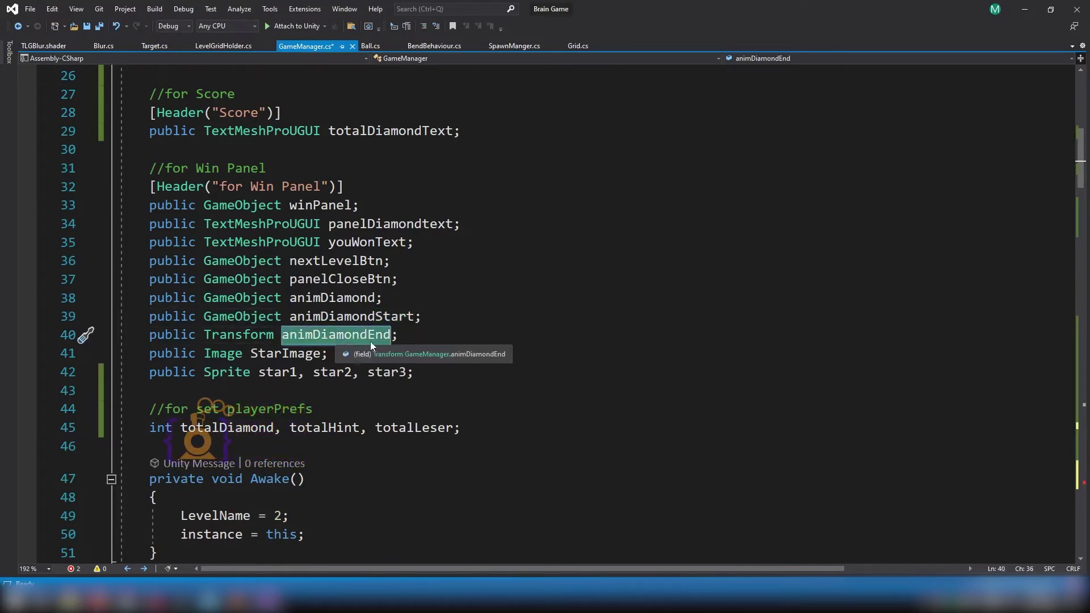
double_click(373, 318)
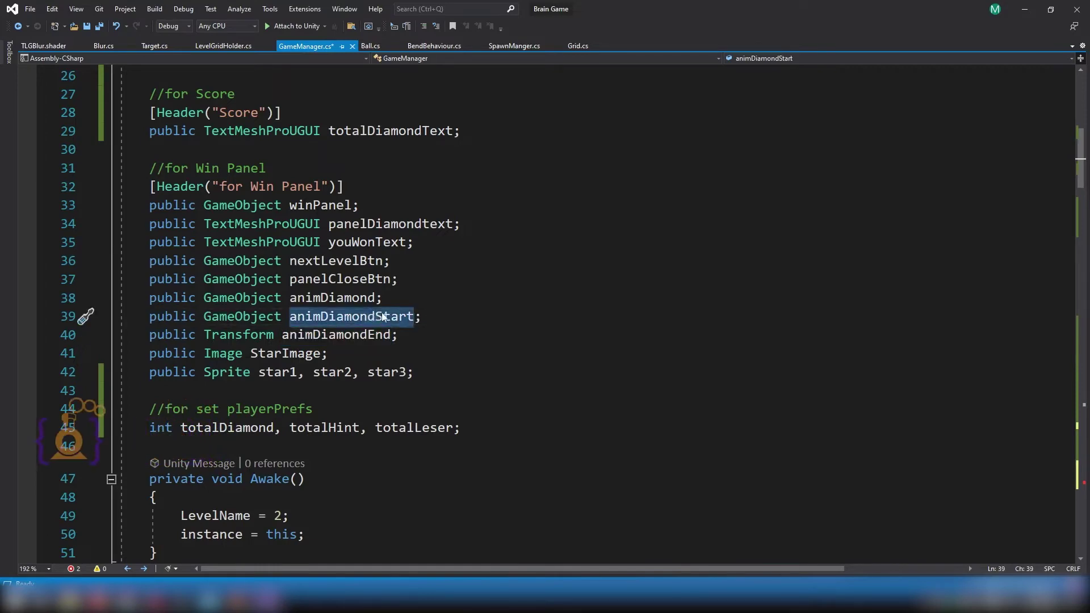
scroll(406, 325, down, 7)
scroll(665, 365, down, 14)
scroll(665, 365, down, 9)
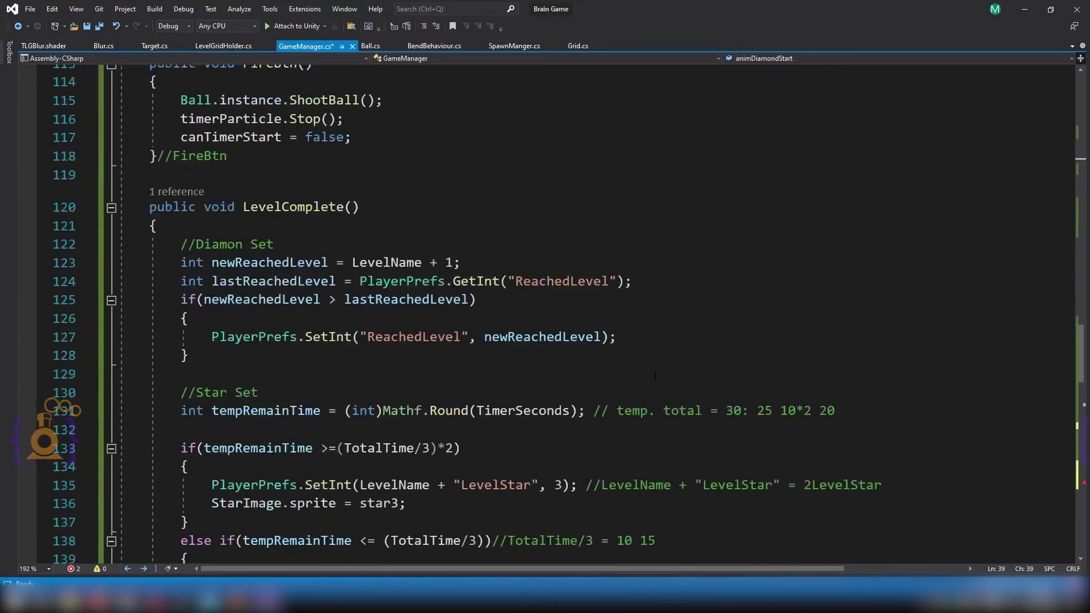
scroll(664, 365, down, 4)
scroll(433, 297, up, 7)
scroll(433, 298, up, 12)
scroll(433, 298, up, 8)
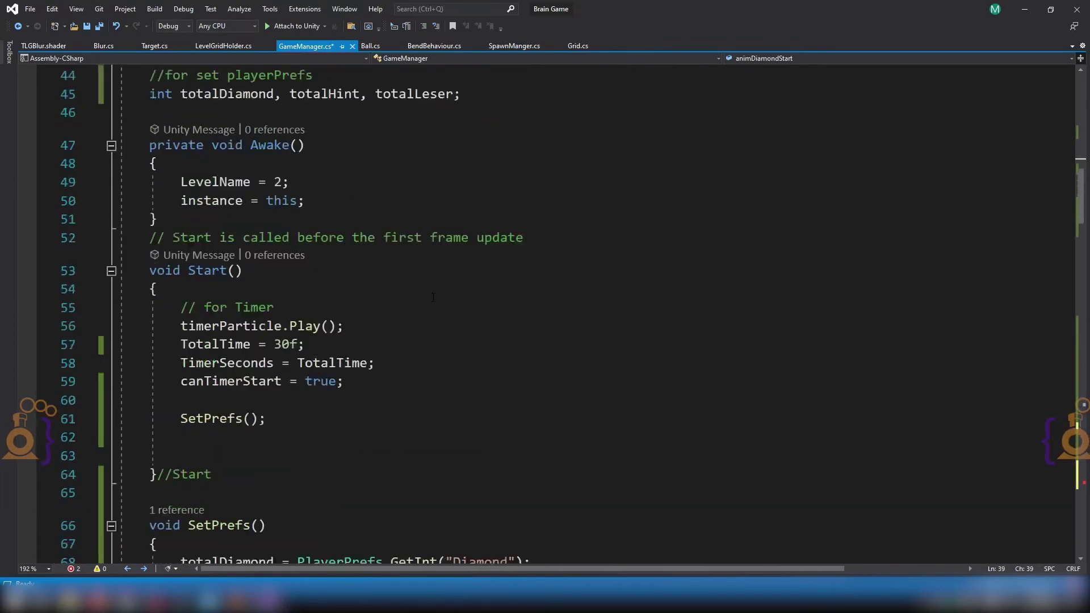
scroll(397, 340, up, 7)
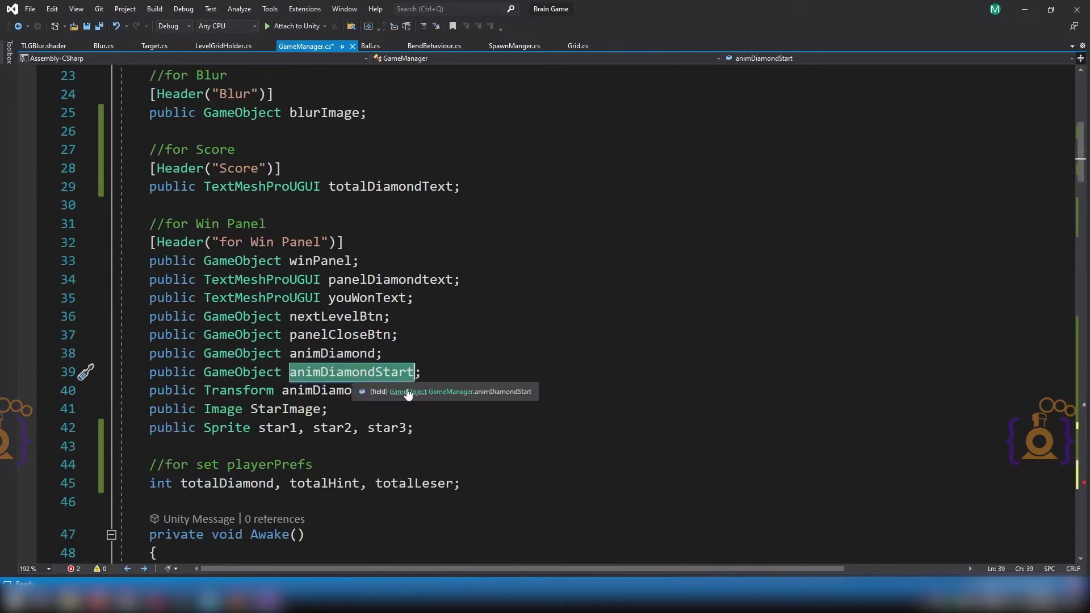
scroll(678, 461, down, 14)
scroll(678, 461, down, 9)
scroll(678, 461, down, 20)
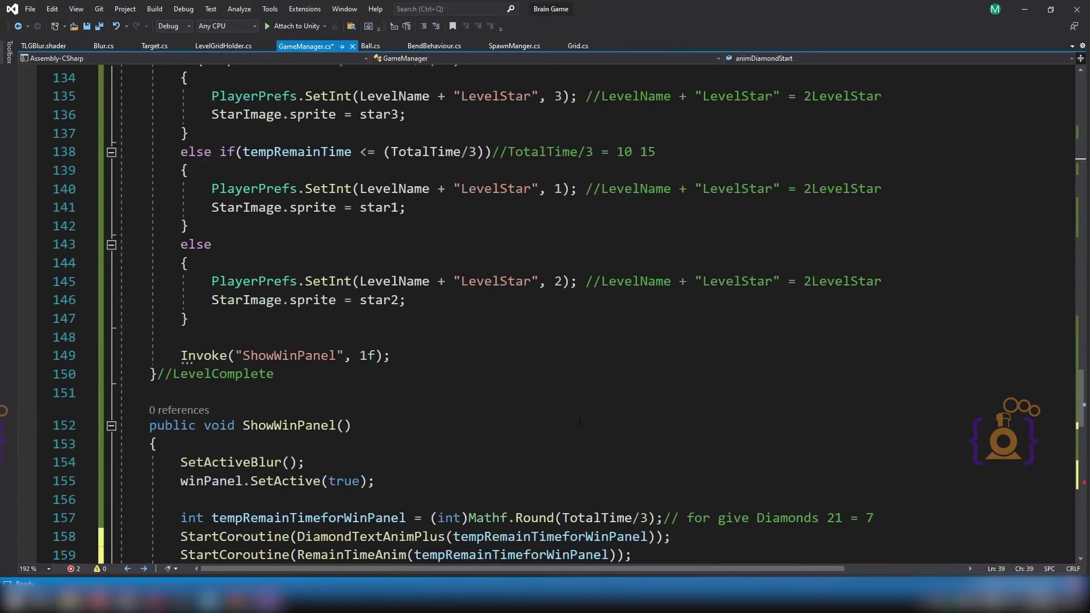
Assign animDiamondStart.transform.position to the diamond's position.
click(500, 212)
text(ani)
key(Down)
key(Down)
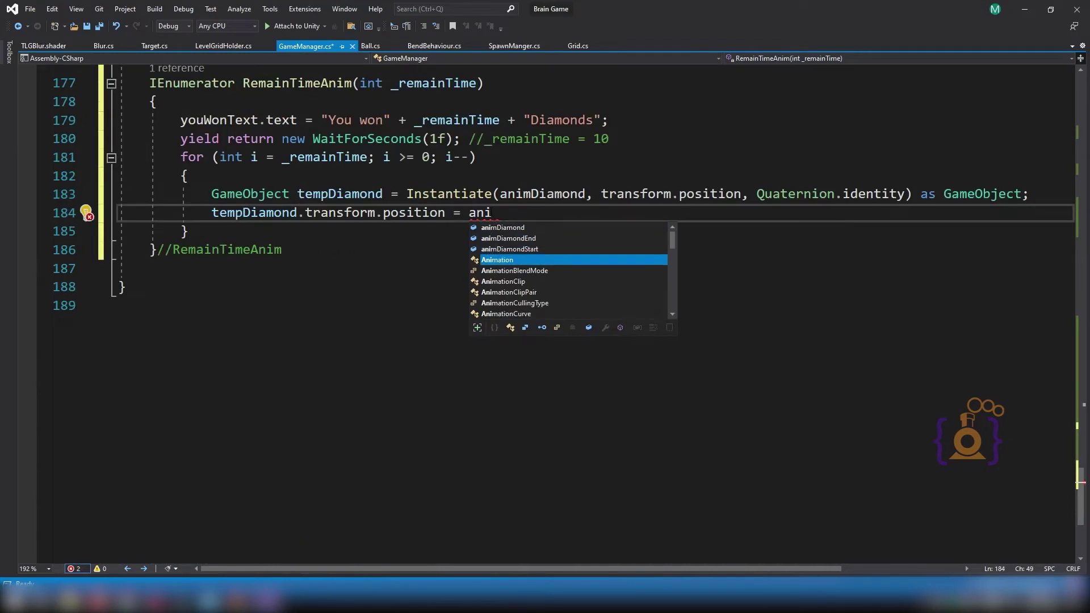
key(Tab)
text(.)
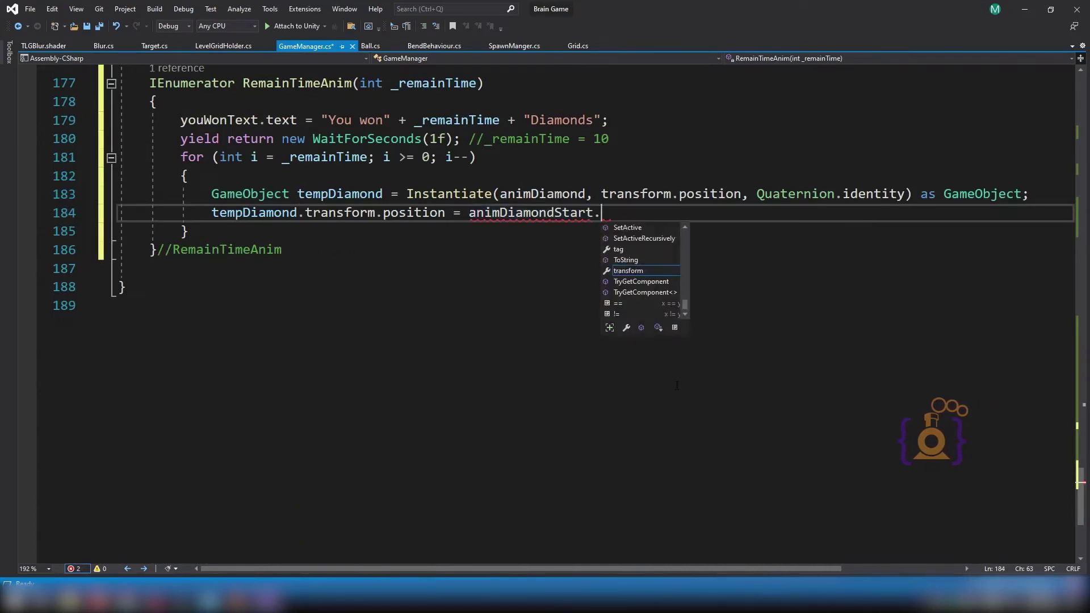
text(tr.)
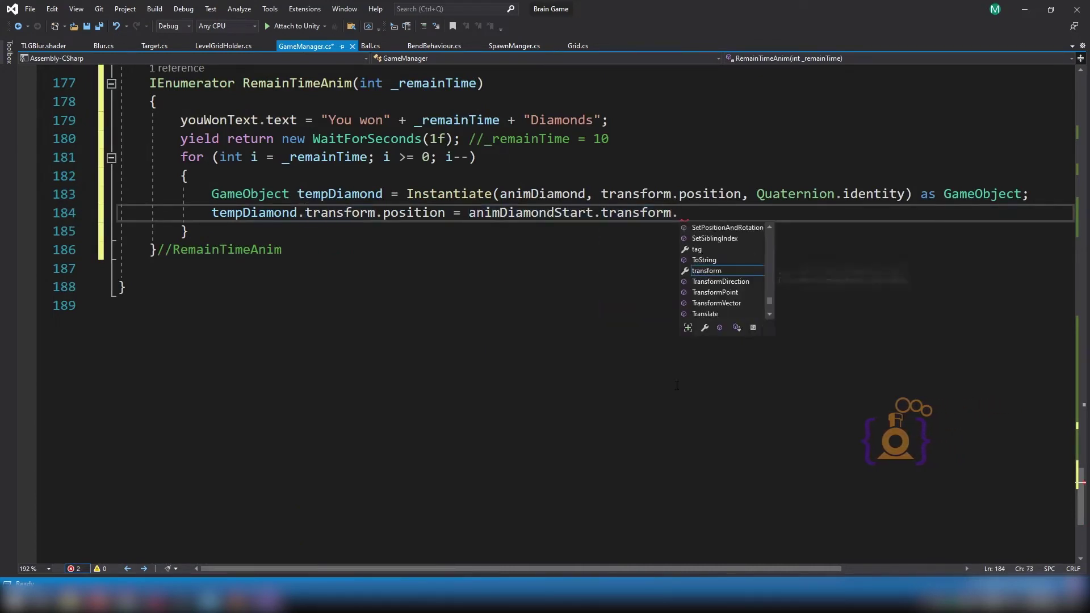
text(po)
key(Tab)
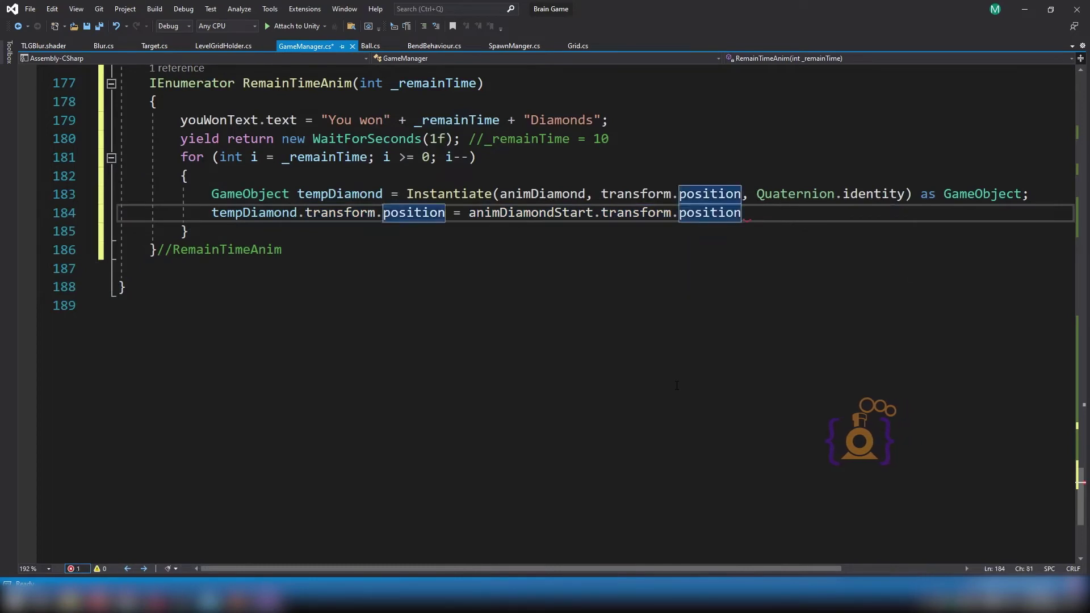
text(;)
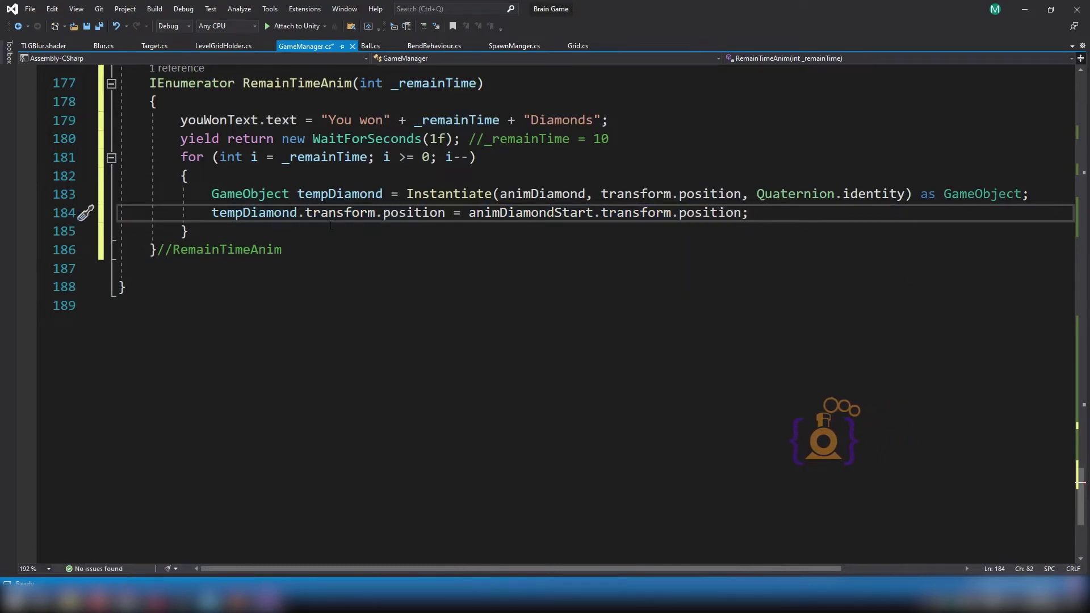
Discard a trial tempDiamond line and save GameManager.cs.
key(Return)
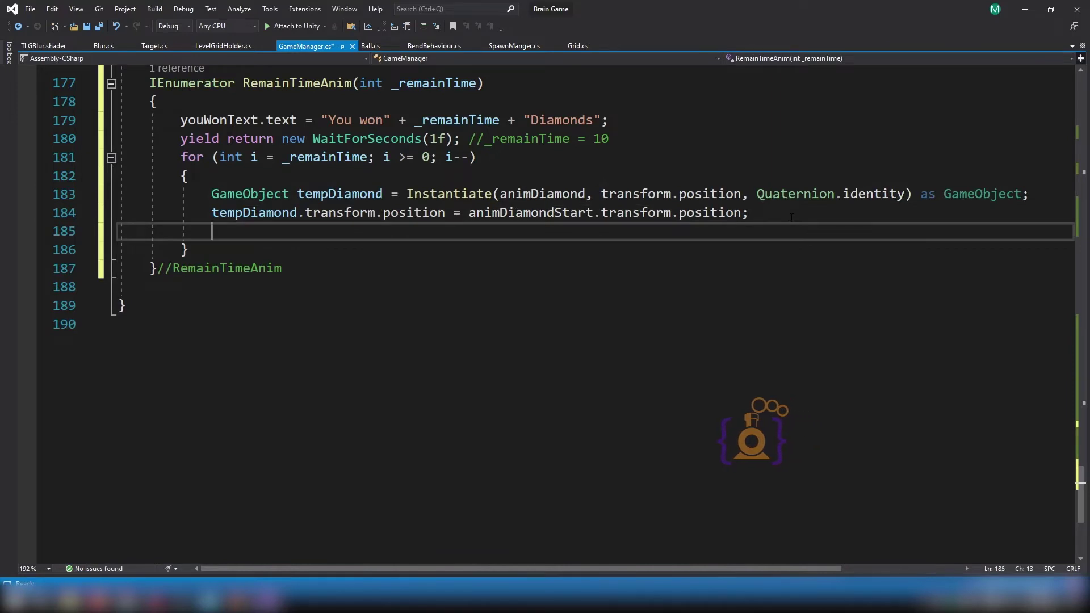
text(te)
key(Tab)
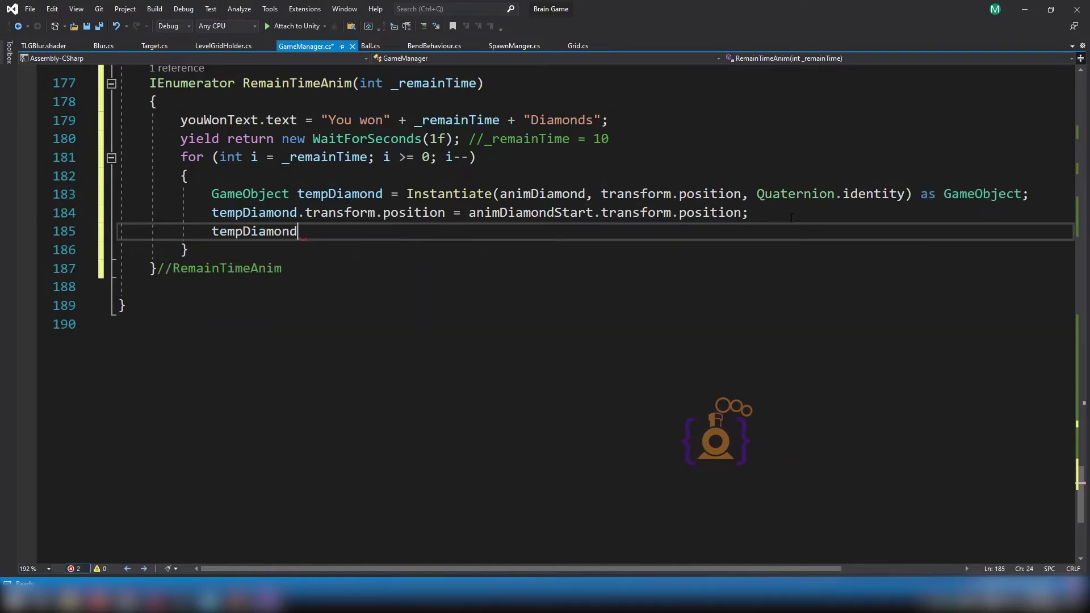
key(ctrl+z)
key(ctrl+z)
key(ctrl+z)
key(ctrl+s)
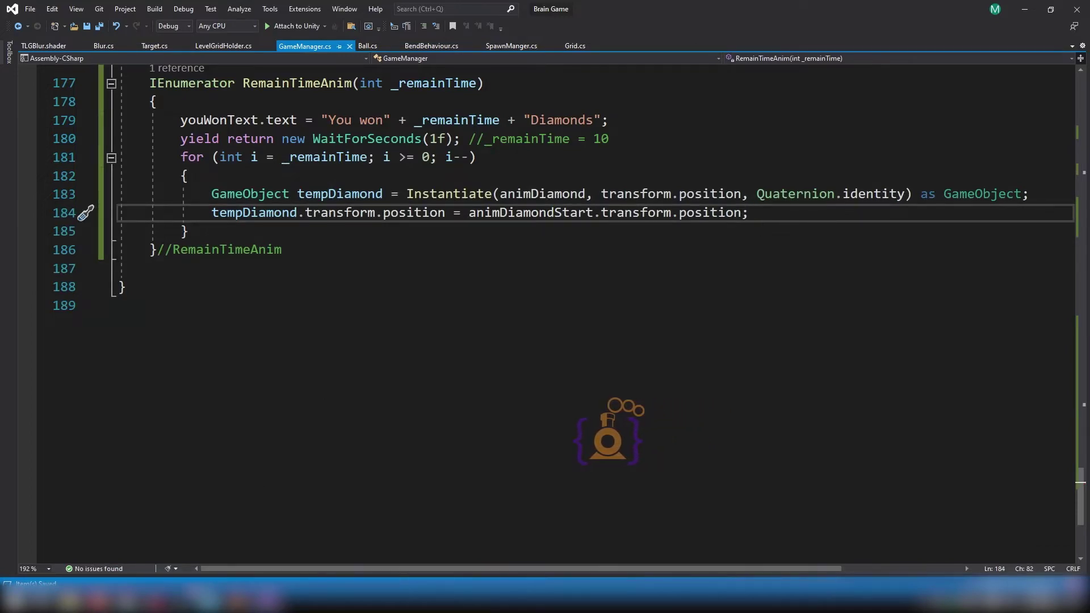
In Unity Prefabs, select AnimDiamondImage and open its Anim Diamond script in Visual Studio.
mouse_move(190, 596)
click(113, 539)
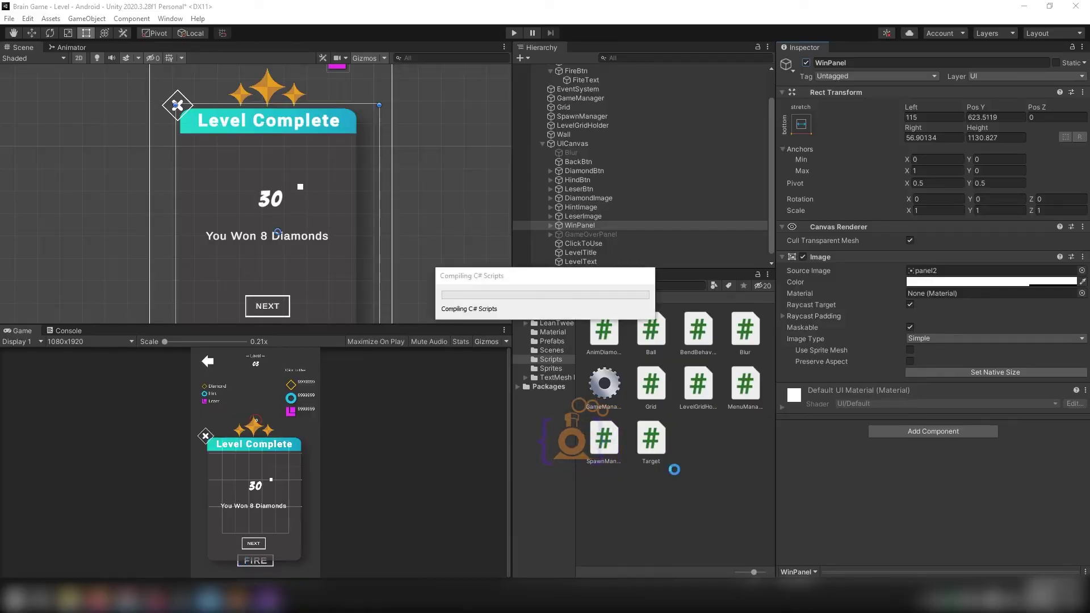
click(605, 353)
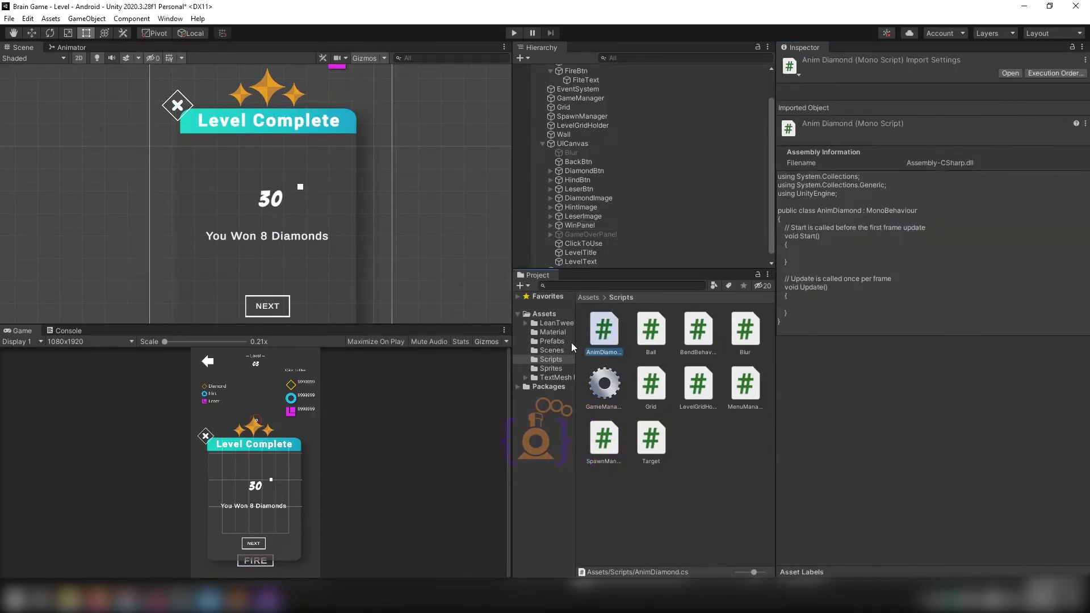
click(555, 342)
click(589, 334)
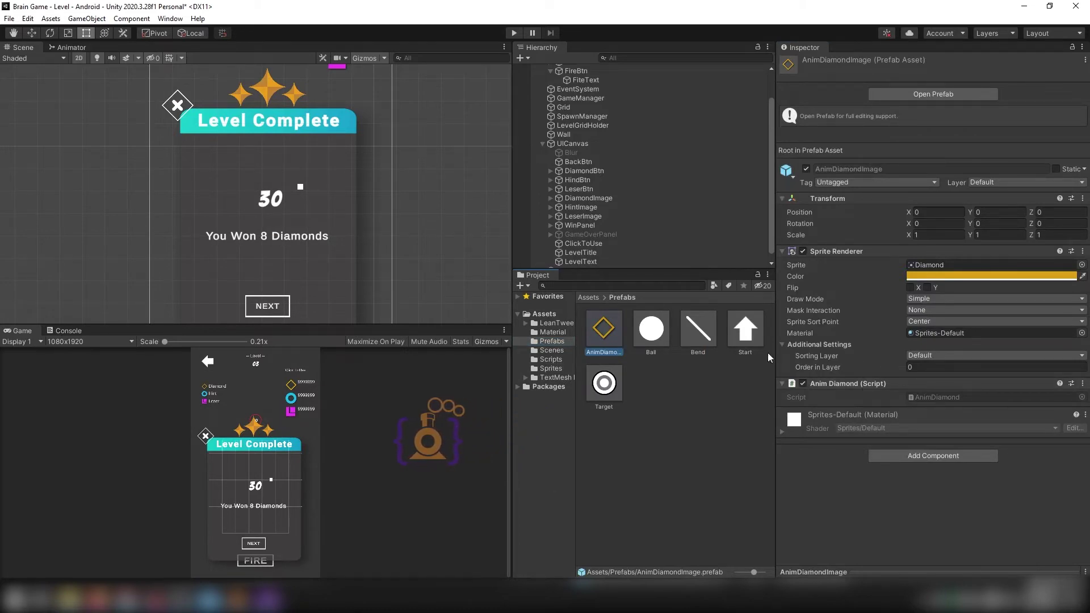
double_click(955, 399)
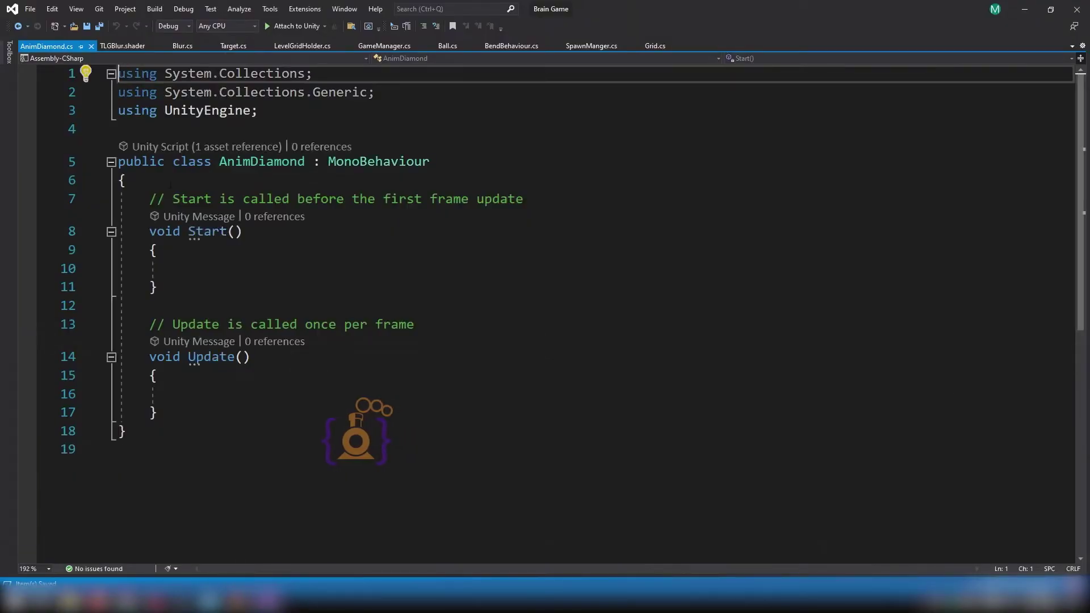
Declare 'public Transform target;' at the top of the AnimDiamond class.
click(499, 180)
key(Return)
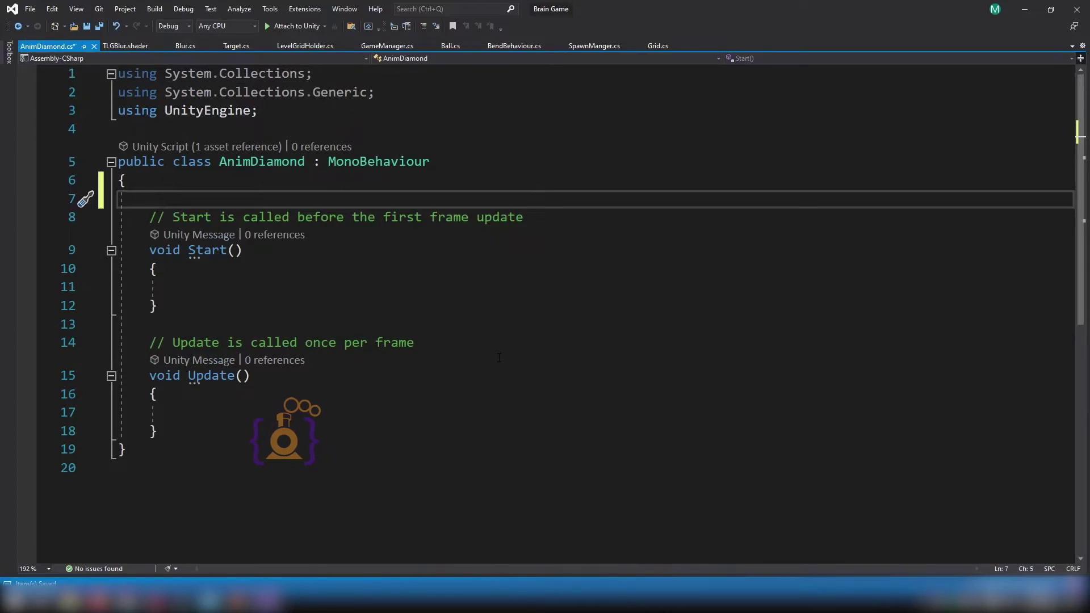
text(Tr)
key(BackSpace)
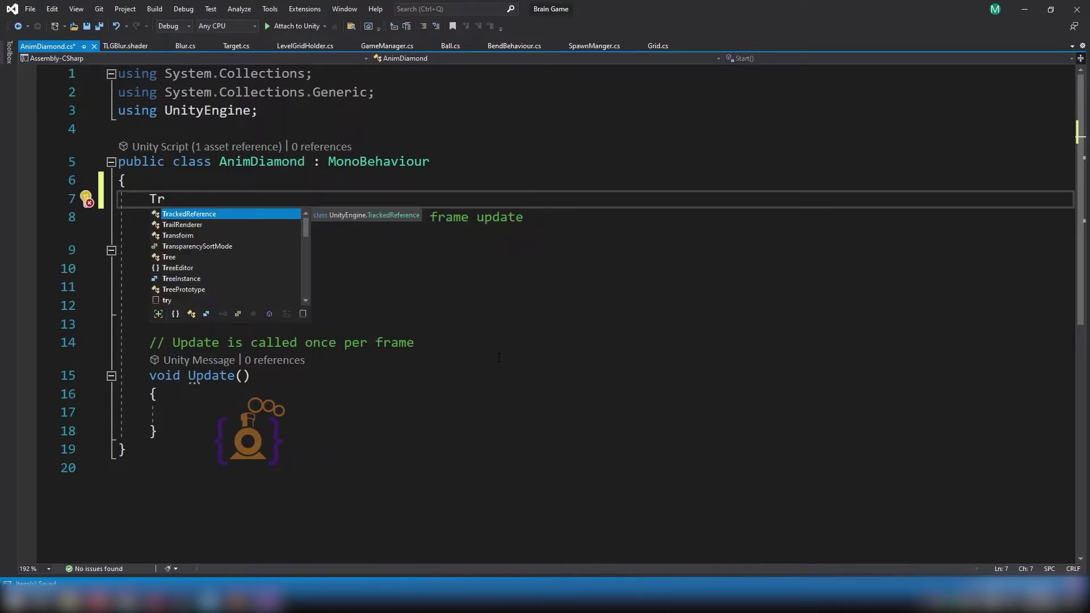
text(ra)
key(BackSpace)
key(BackSpace)
key(BackSpace)
text(p)
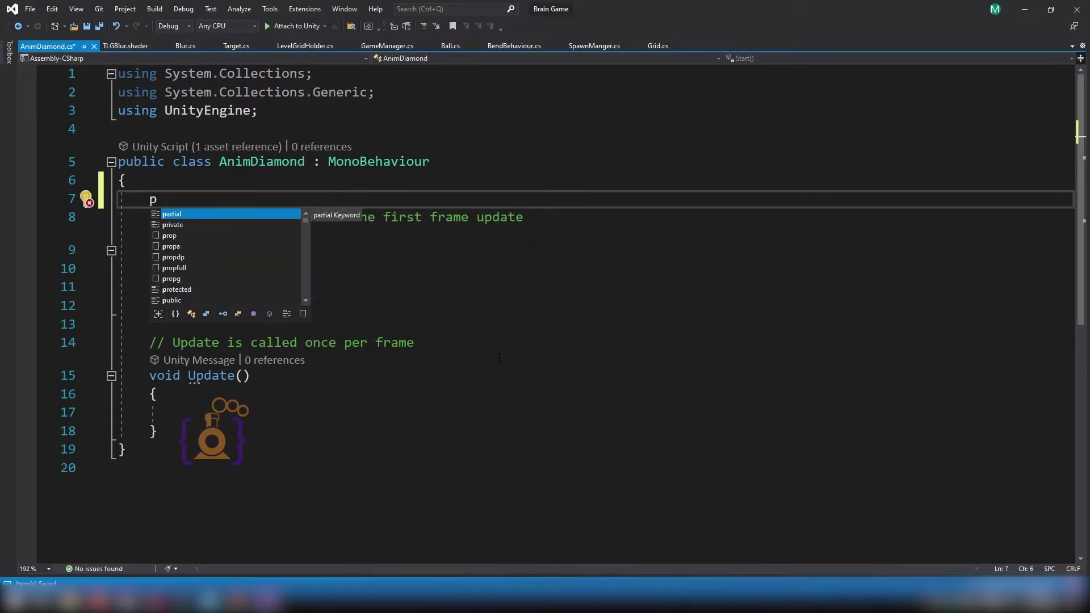
text(ublic Transform t)
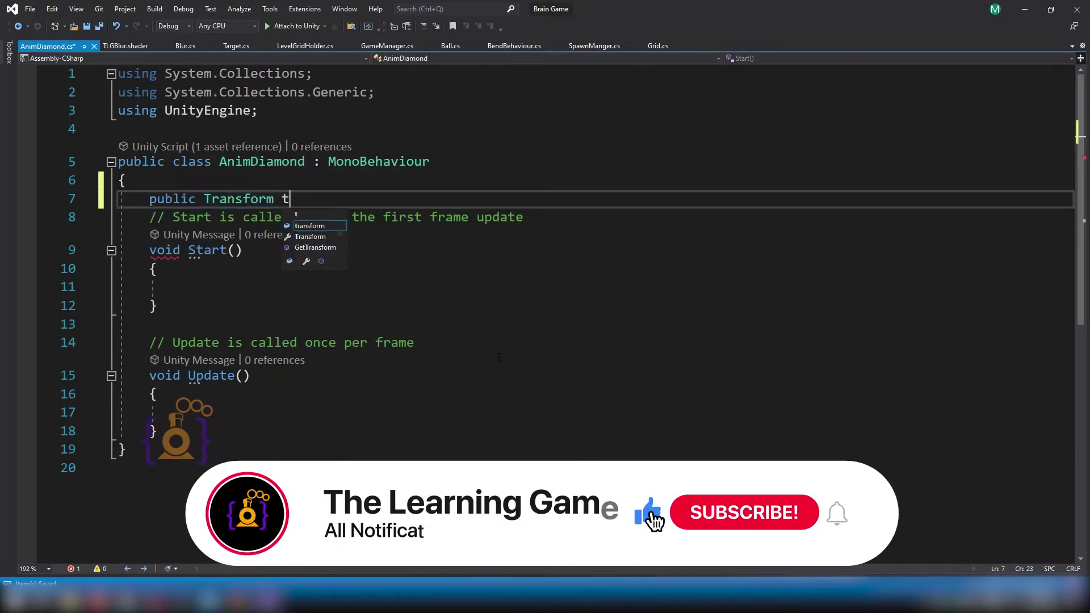
text(r)
key(BackSpace)
text(arget;)
key(Return)
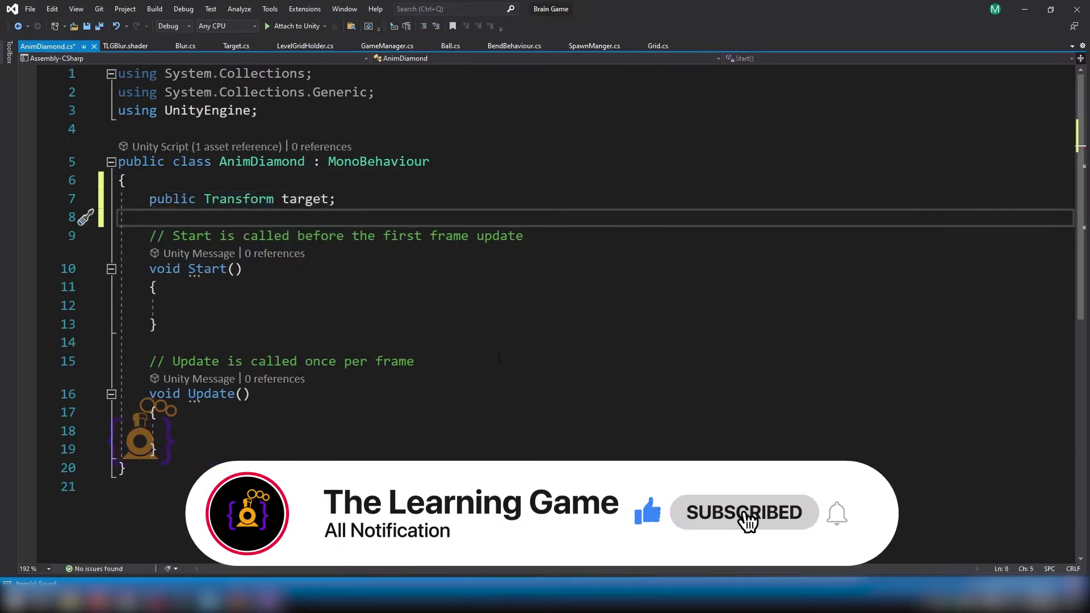
Add the fields 'Vector3 endPoint;' and 'public GameObject endPointGameObject;' below it.
text(Vector3)
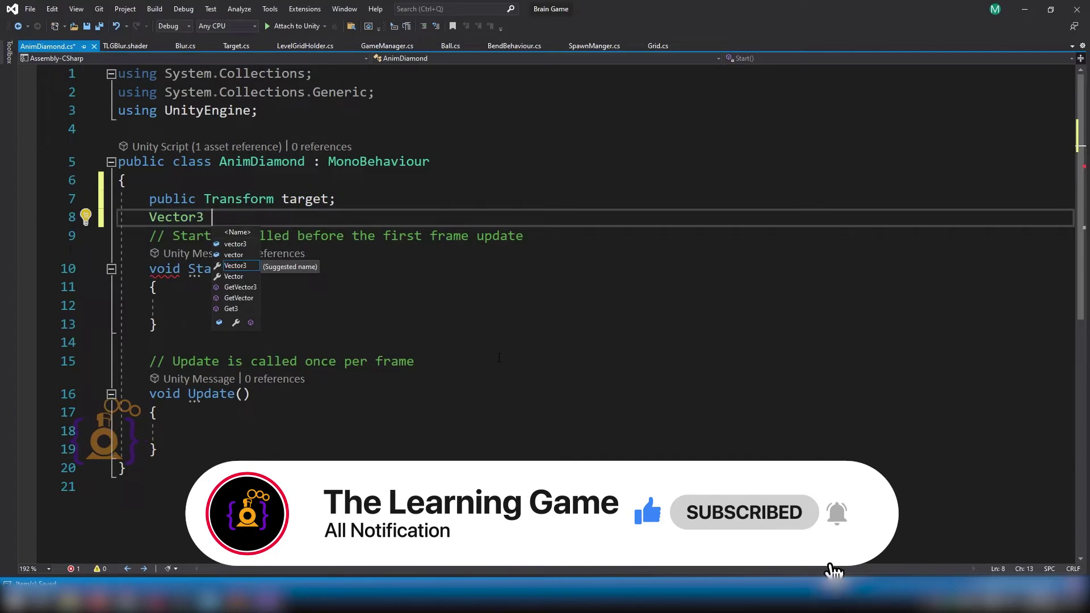
key(Escape)
text(endPoint)
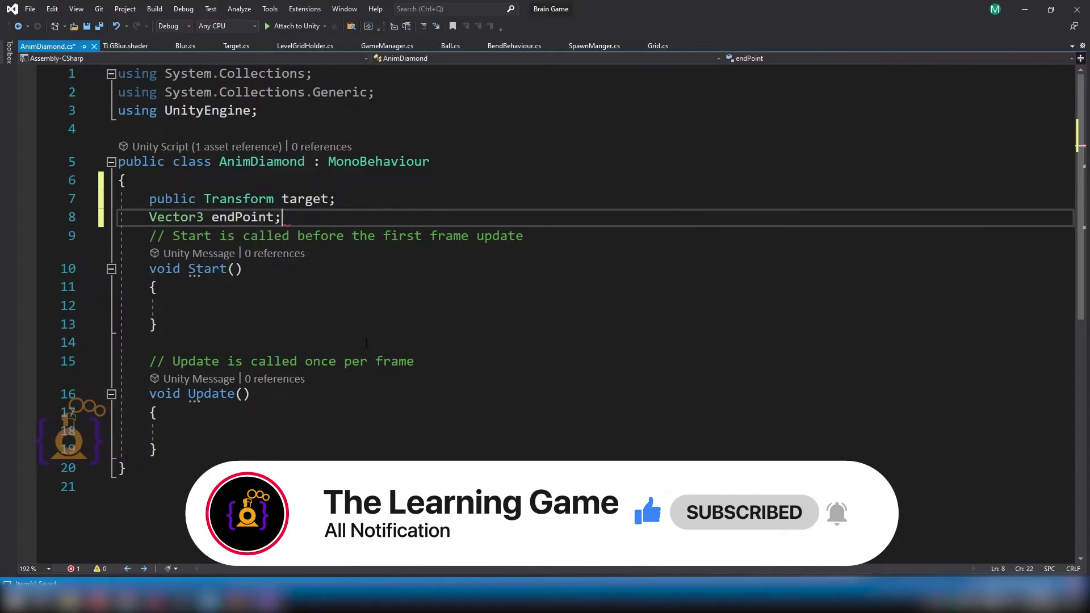
text(;)
key(Return)
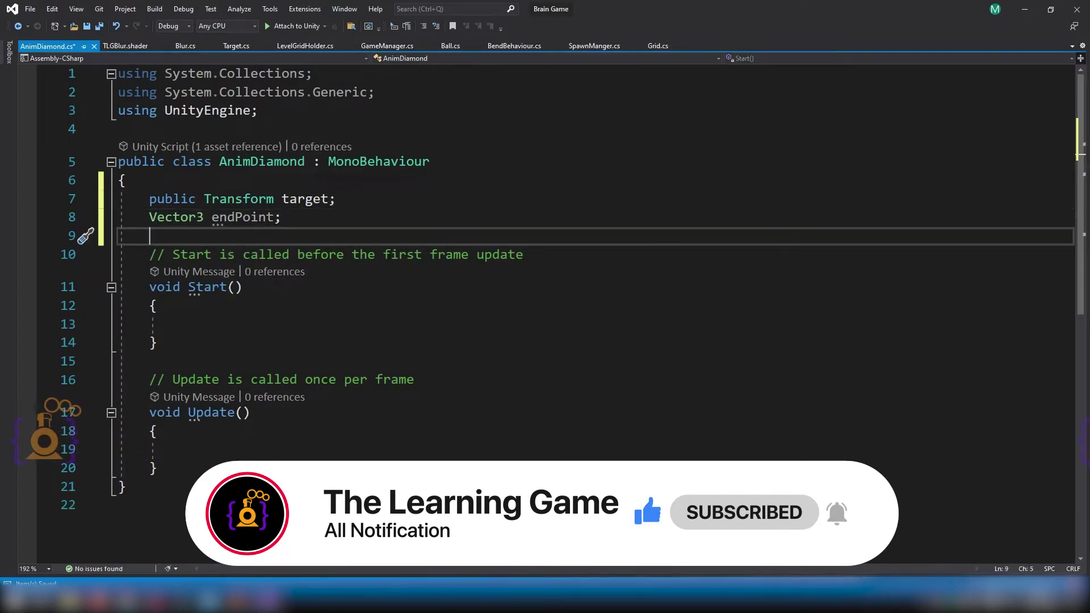
text(public )
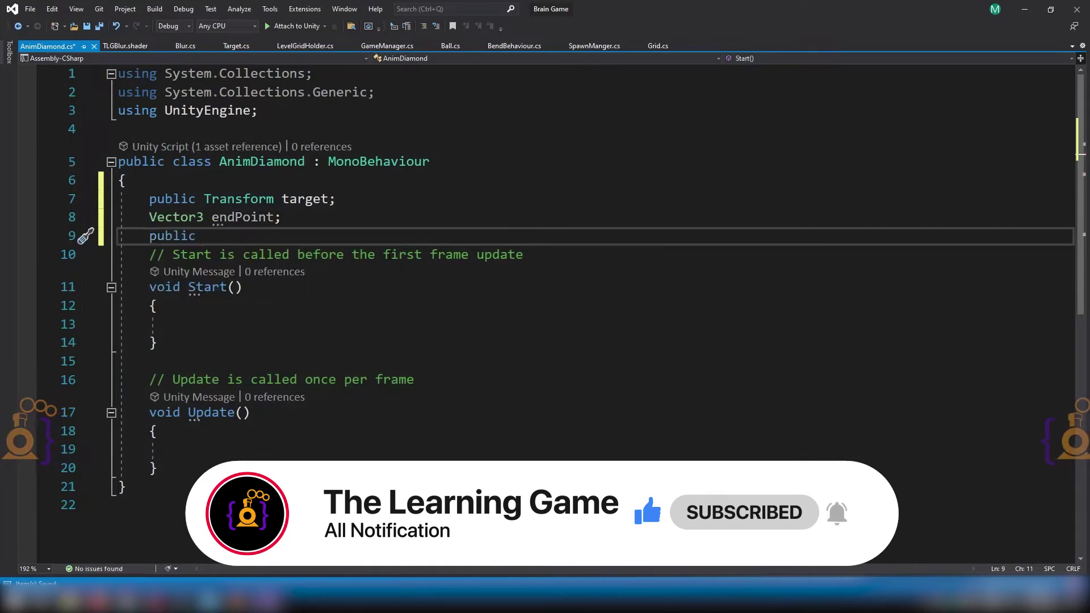
text(Gam)
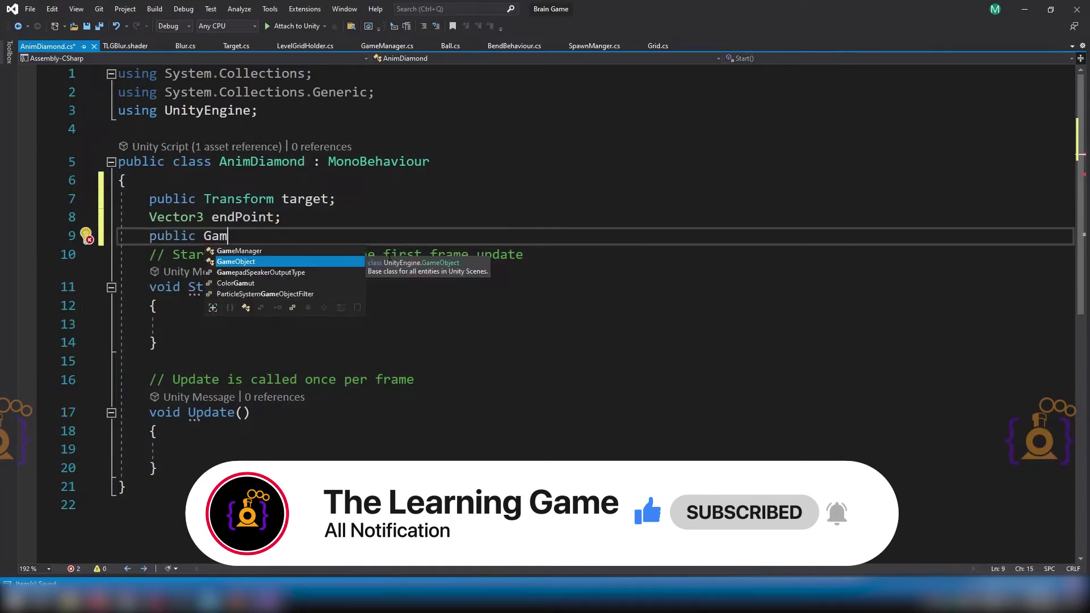
key(Tab)
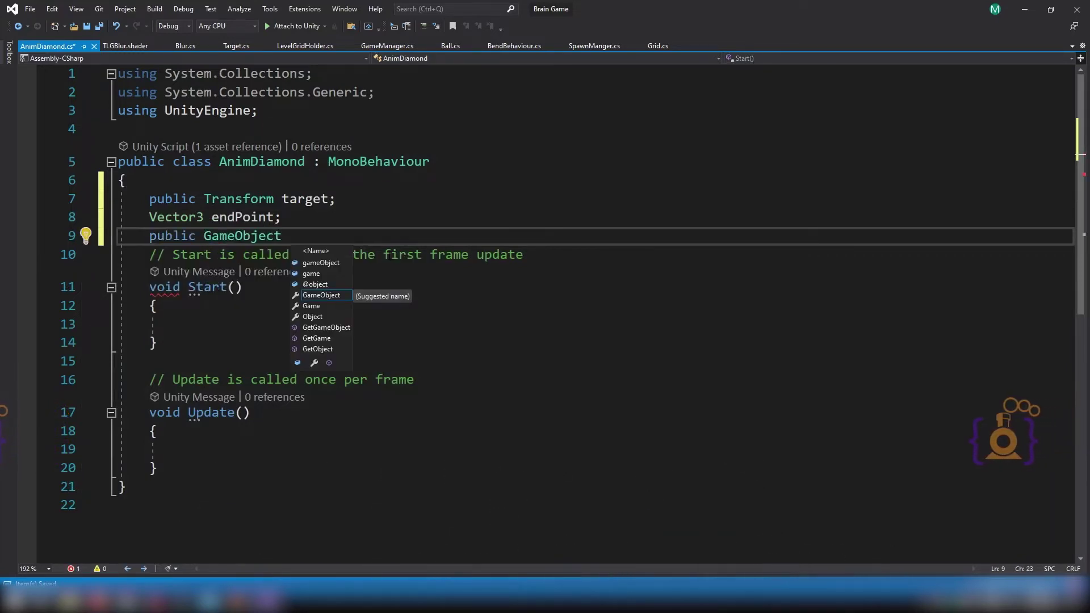
text(en)
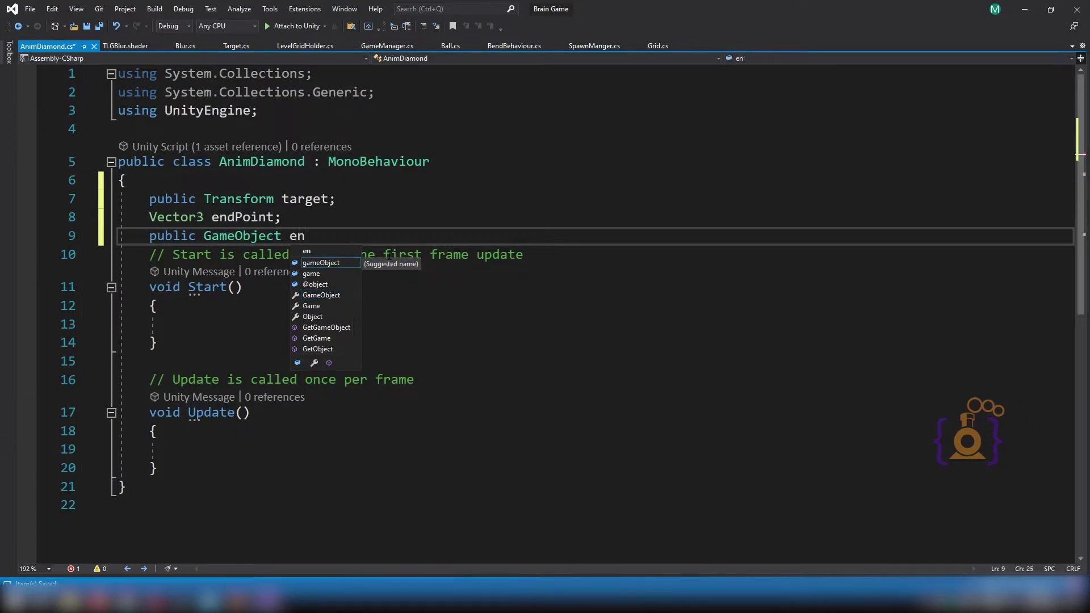
text(dPoi)
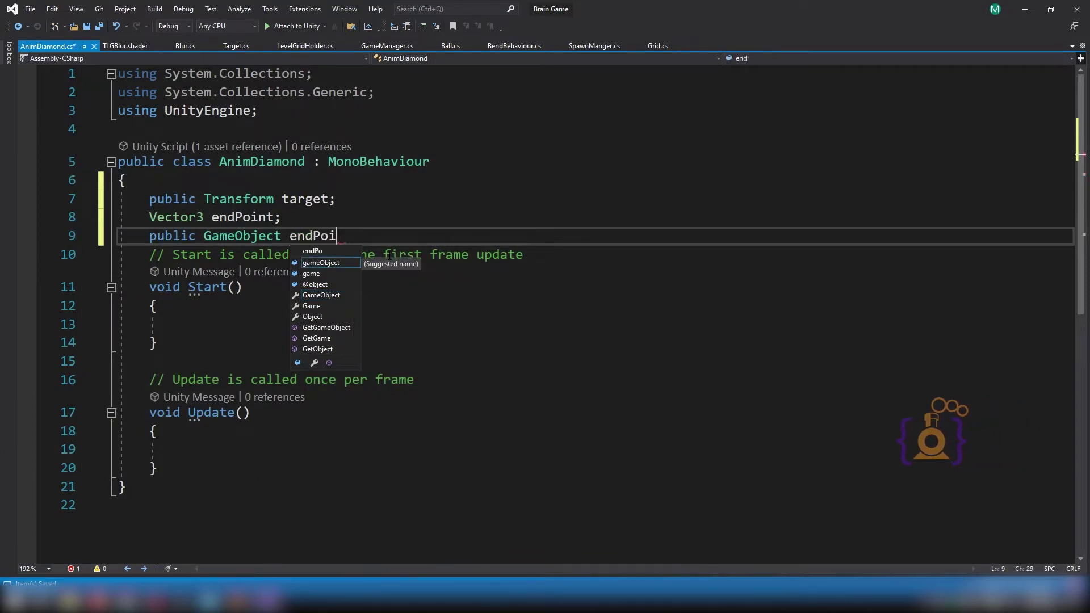
text(ntGam)
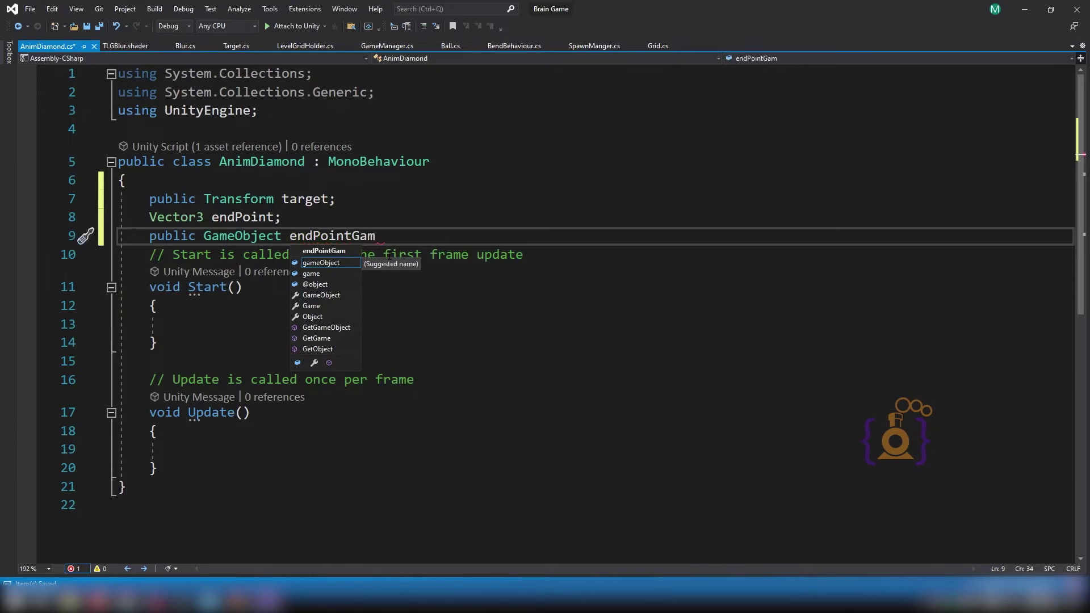
text(eObje)
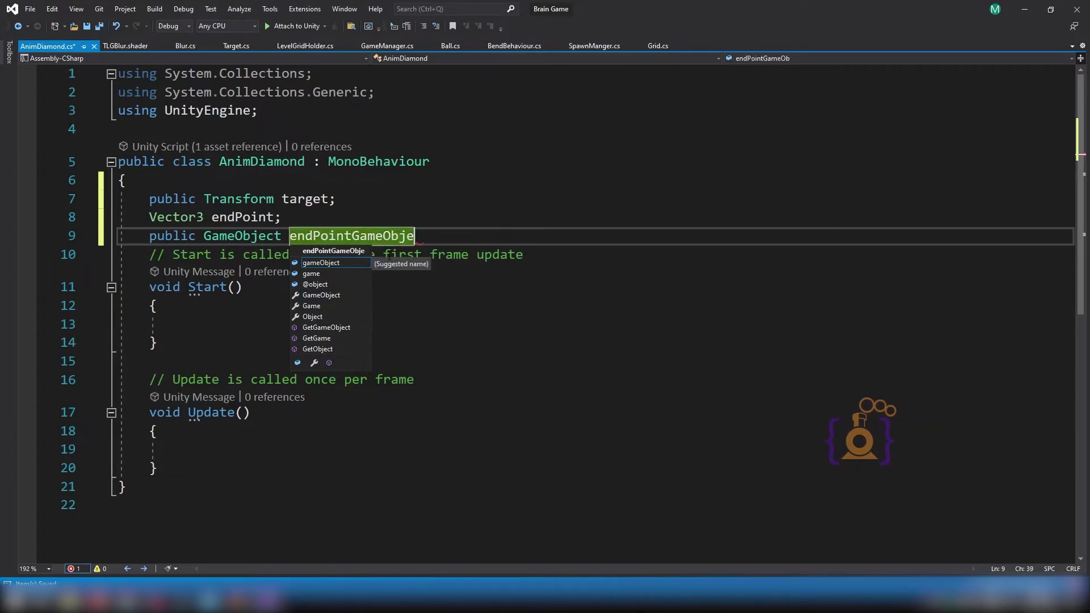
text(ct;)
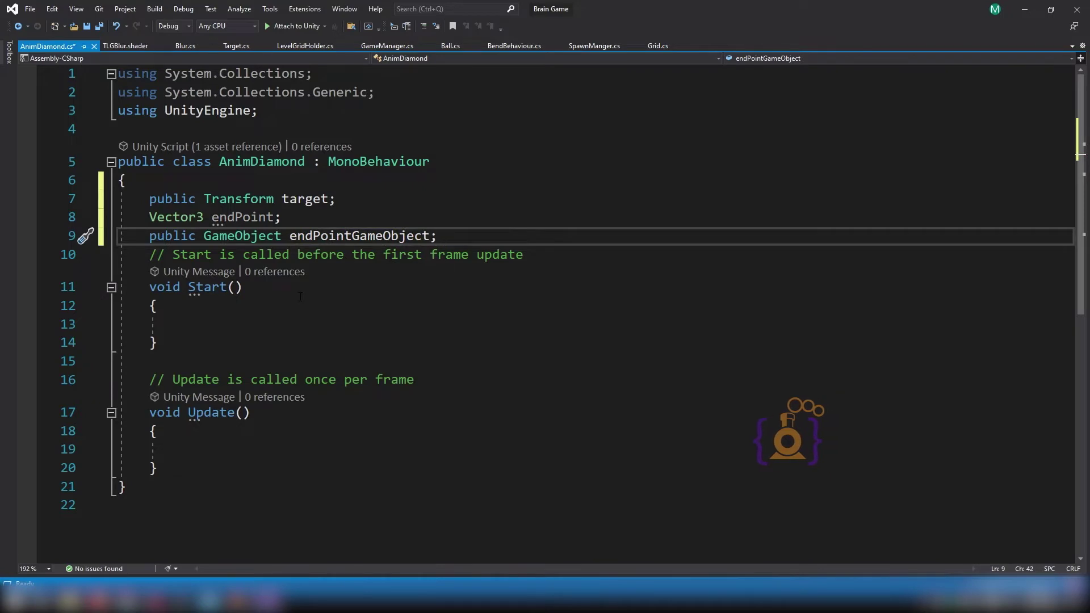
Write 'endPoint = target.position;' as the first line of Start().
click(203, 313)
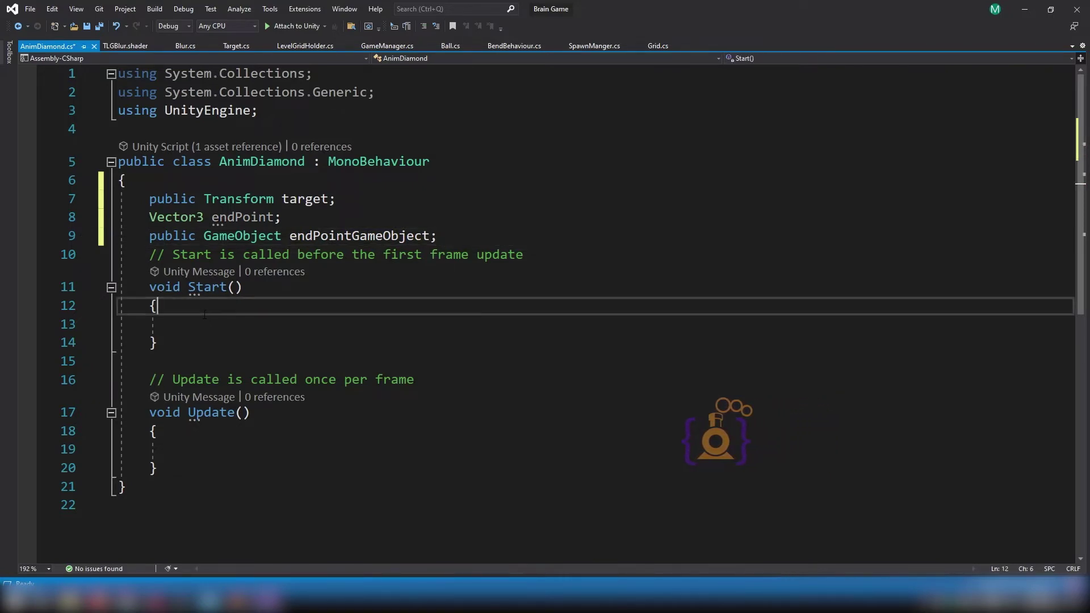
key(Return)
text(end)
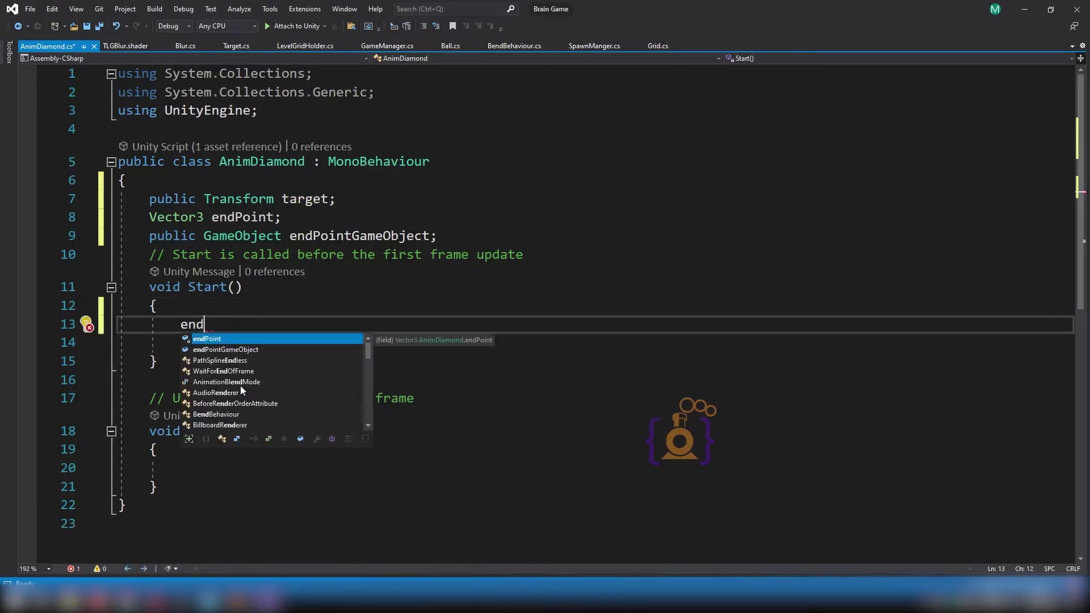
key(Tab)
text(= )
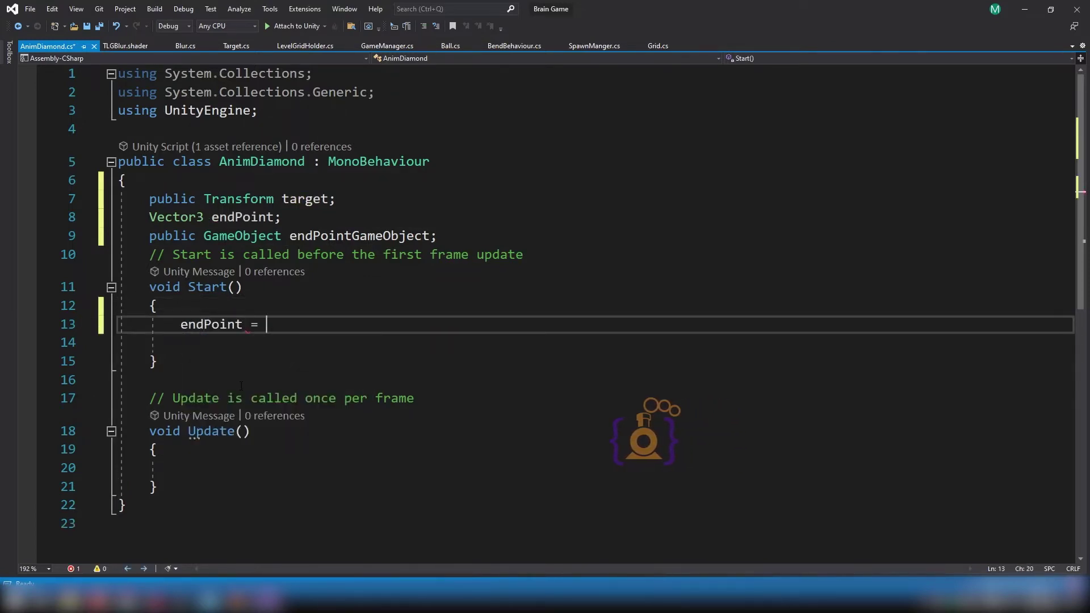
text(tra.p)
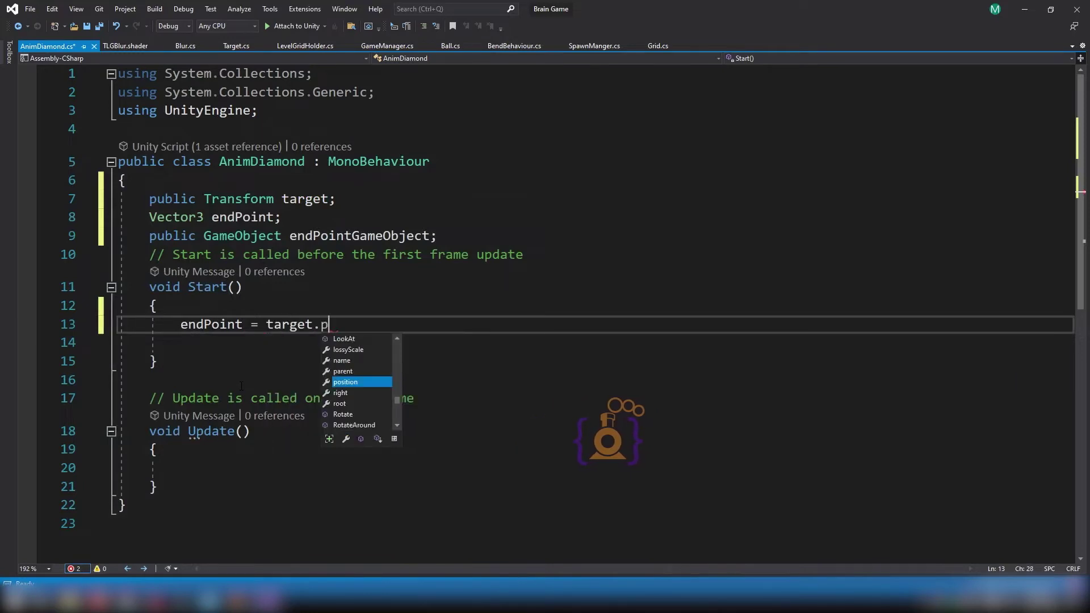
text(o;)
double_click(211, 324)
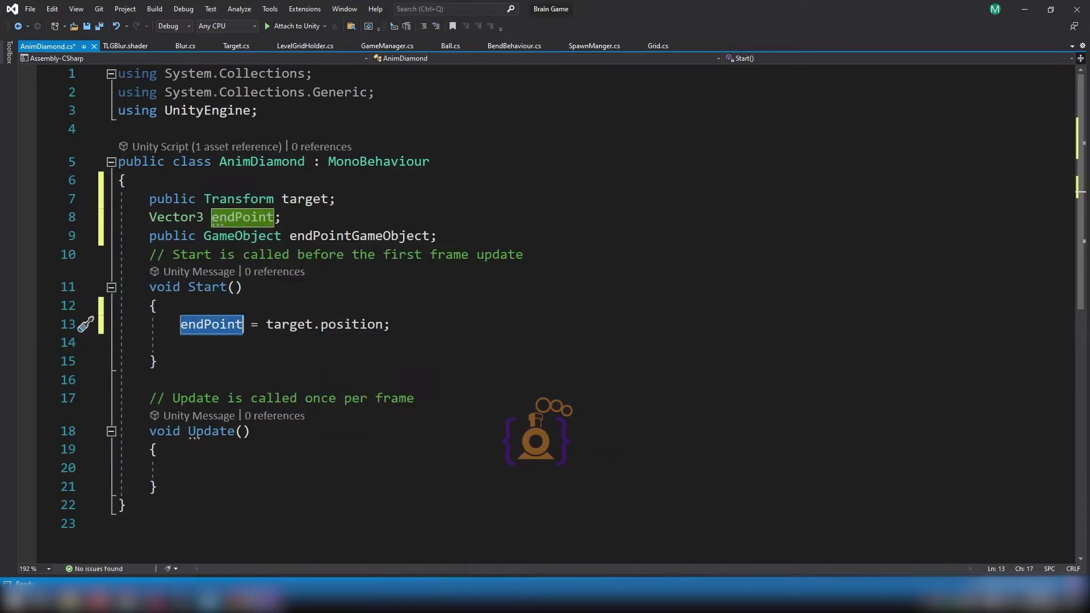
click(391, 324)
Add LeanTween.move(gameObject, endPoint, 2f).setEase(LeanTweenType.easeInCirc); after it.
key(Return)
text(Lean)
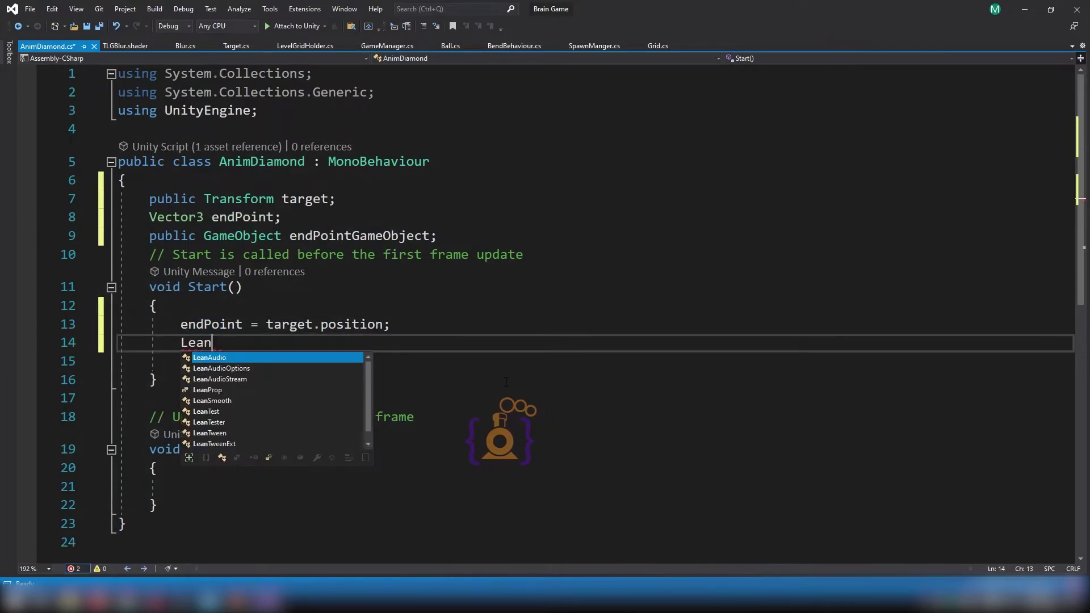
text(Tween.move()
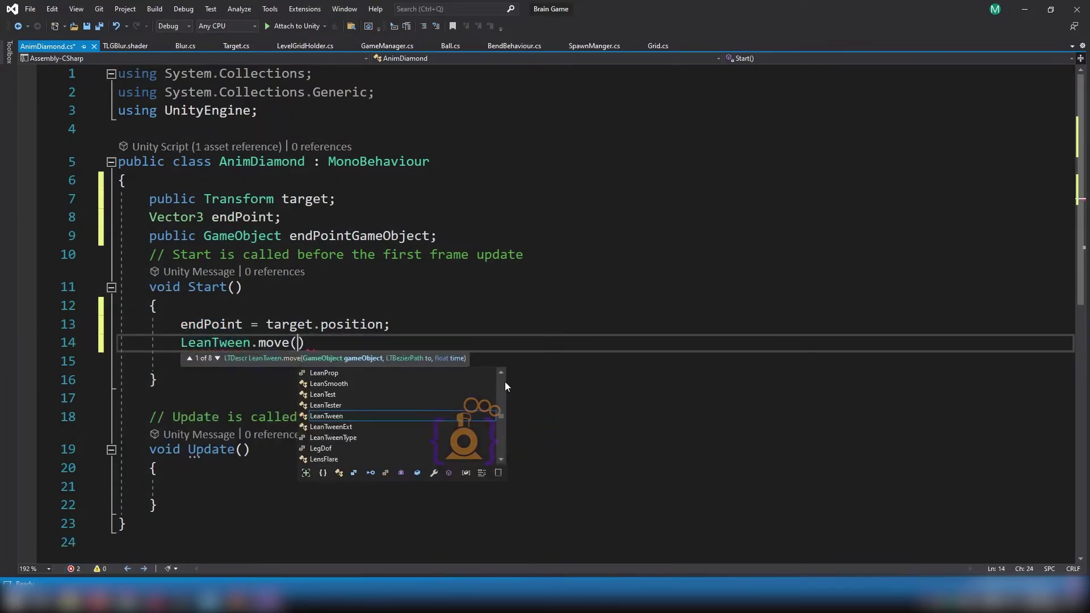
text(ga)
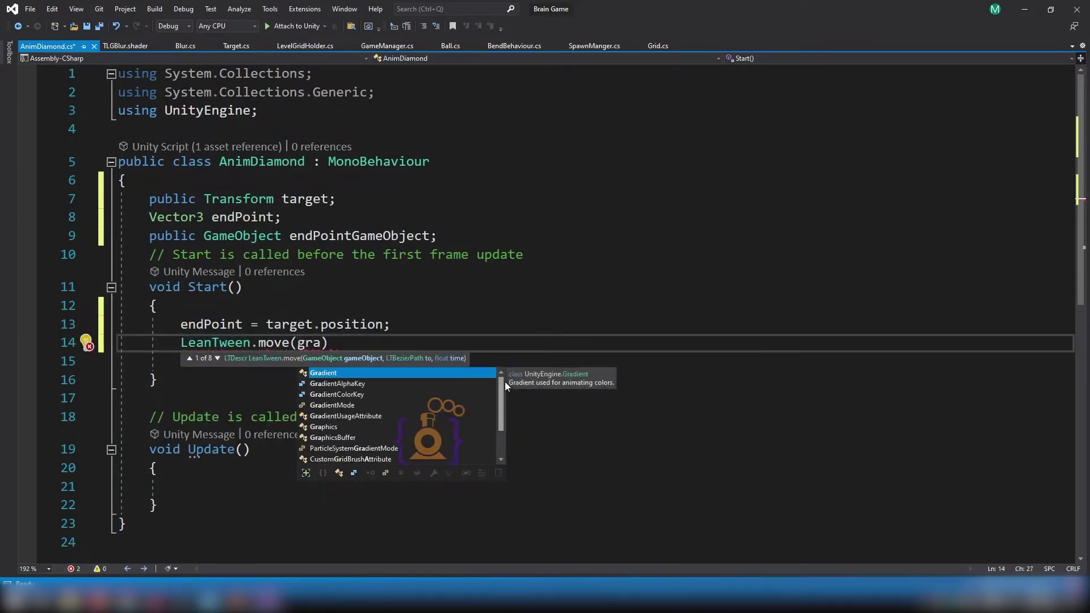
key(Tab)
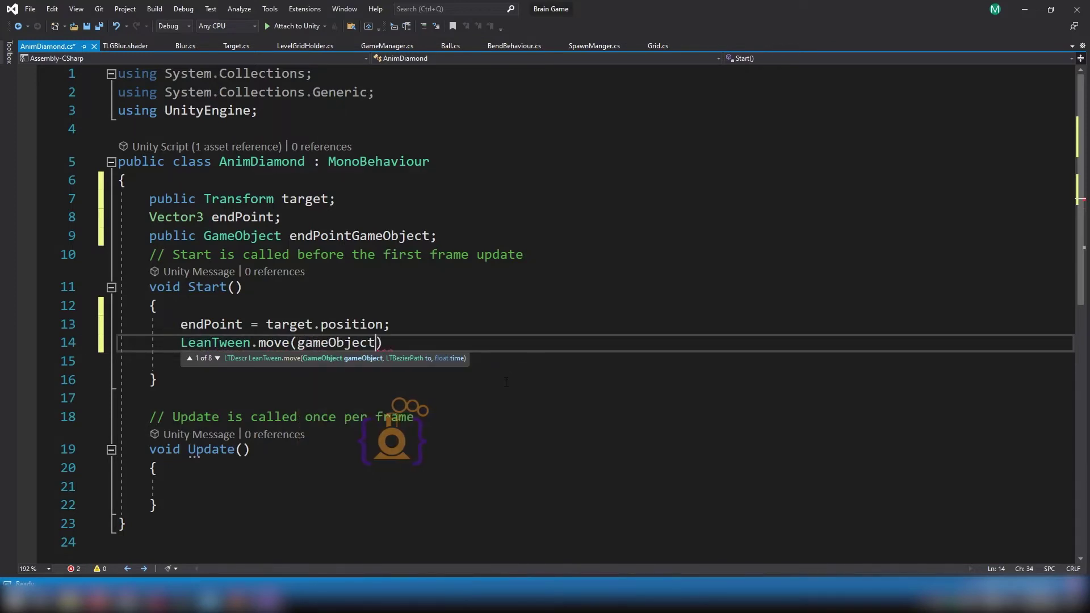
text(,)
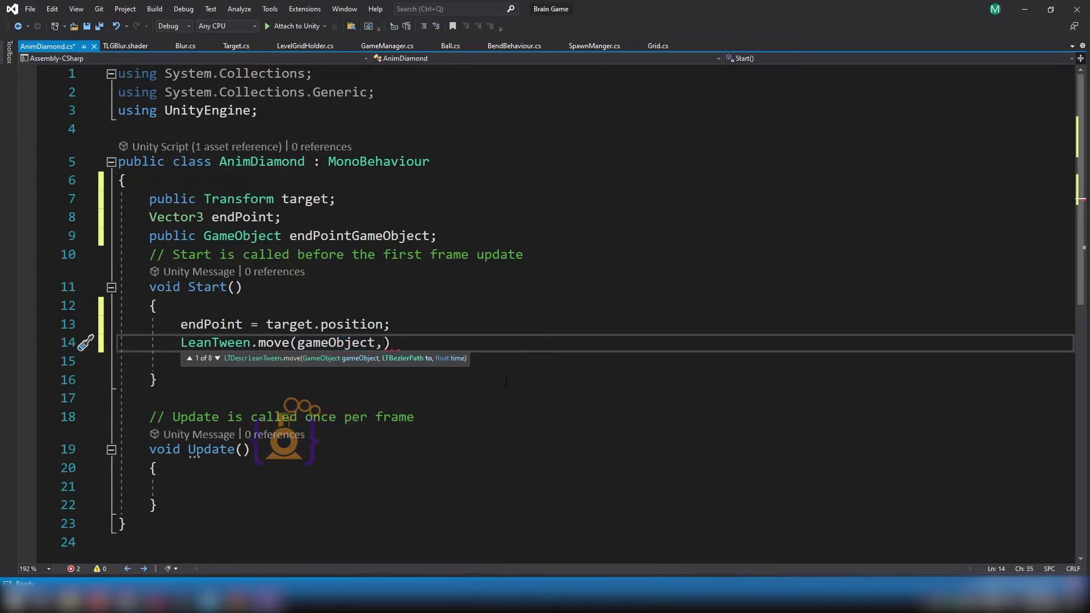
text(end)
key(Tab)
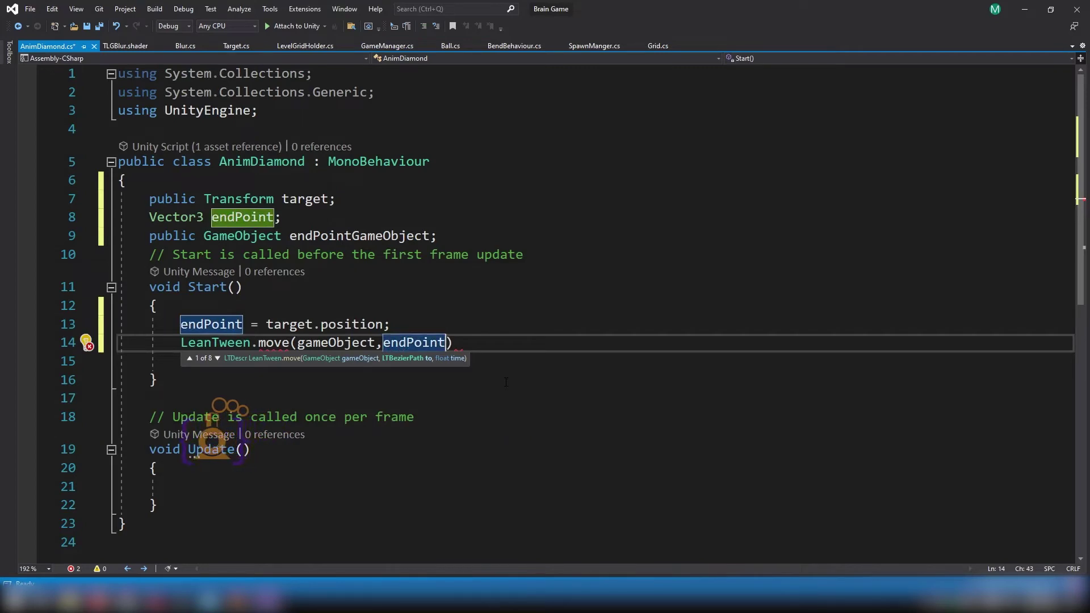
text(,)
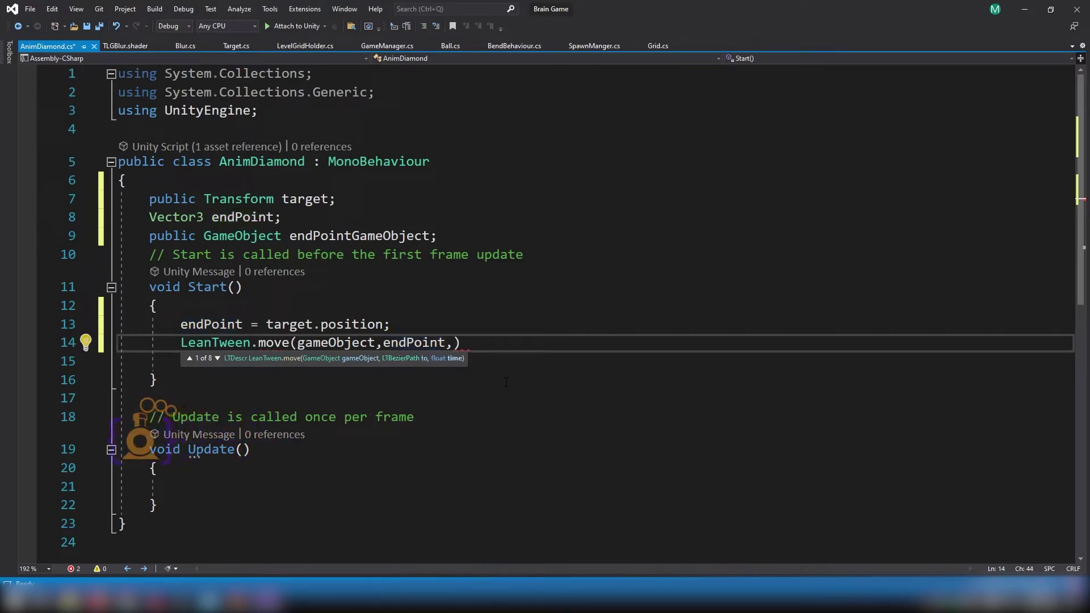
text(1)
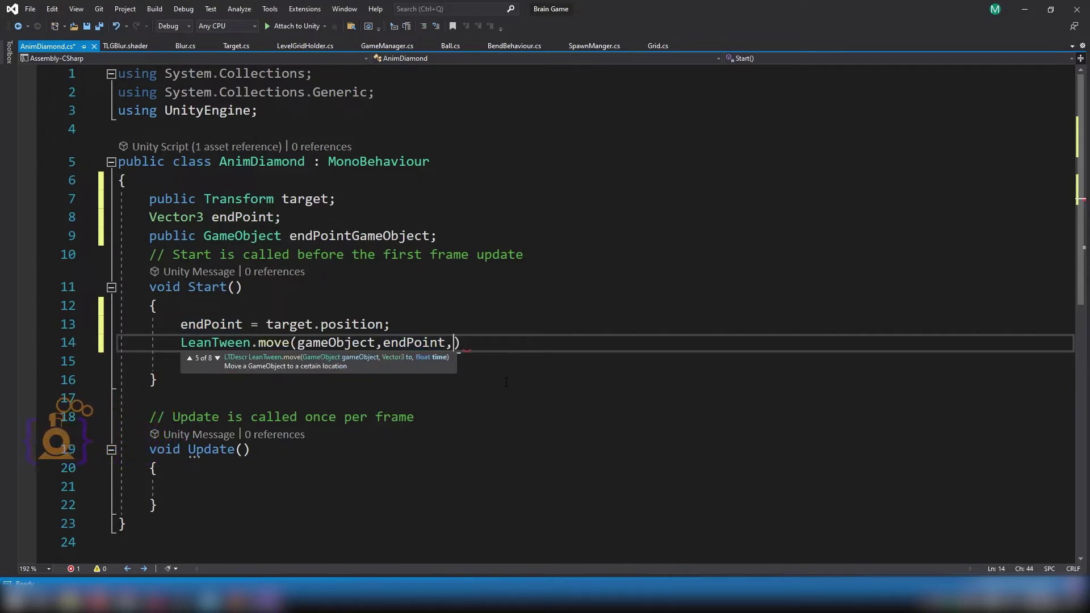
text())
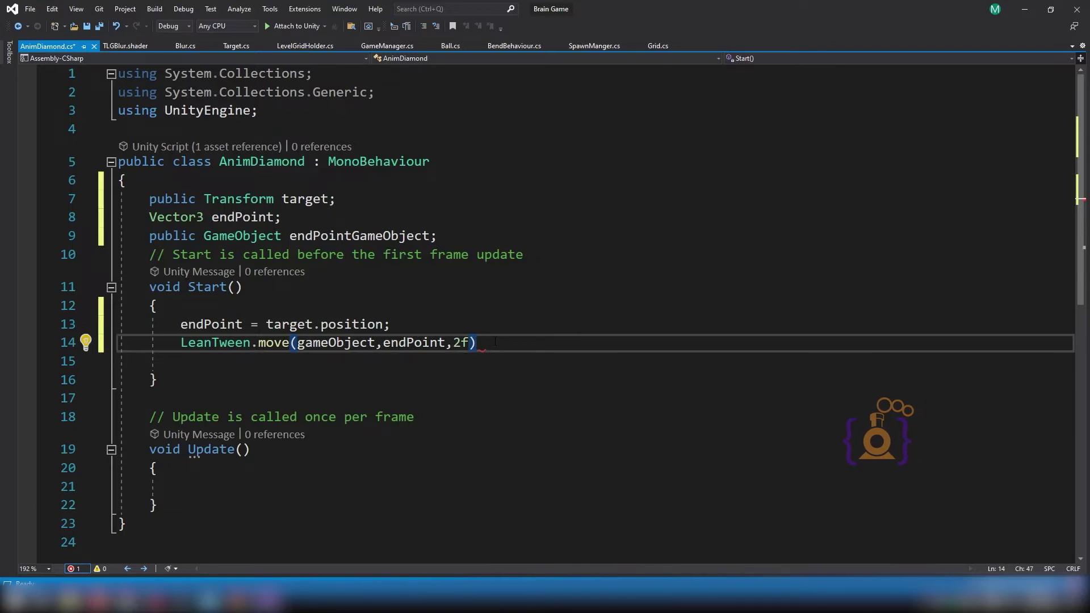
text(.)
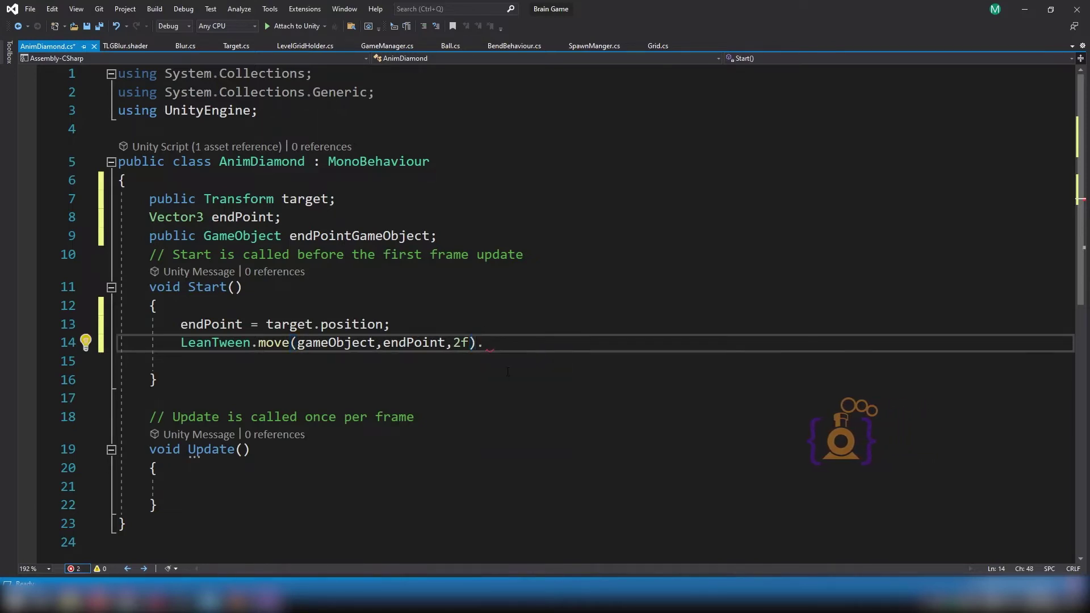
text(set)
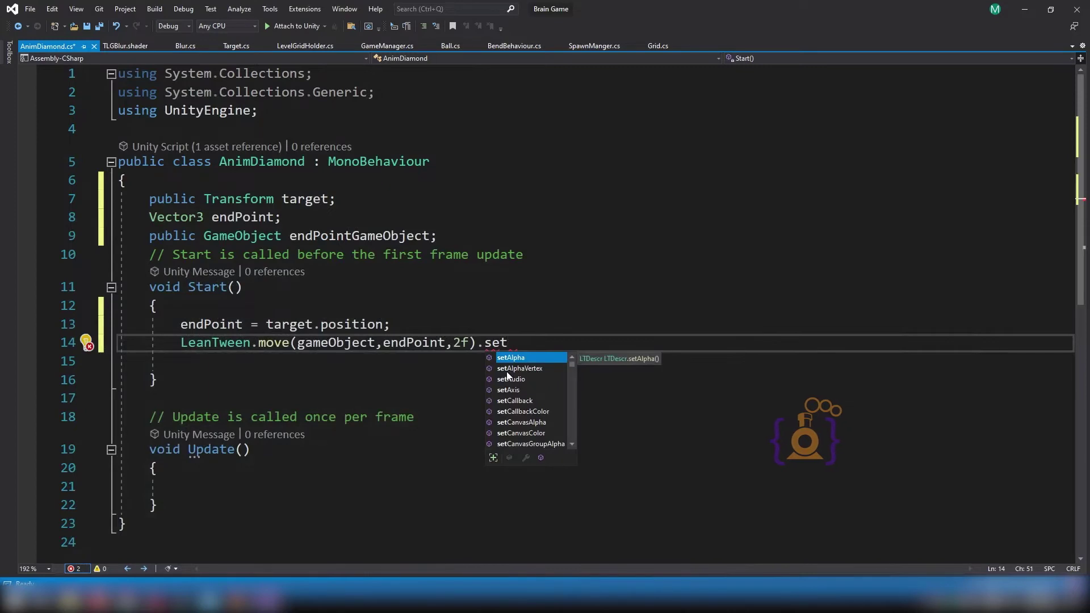
text(Ease()
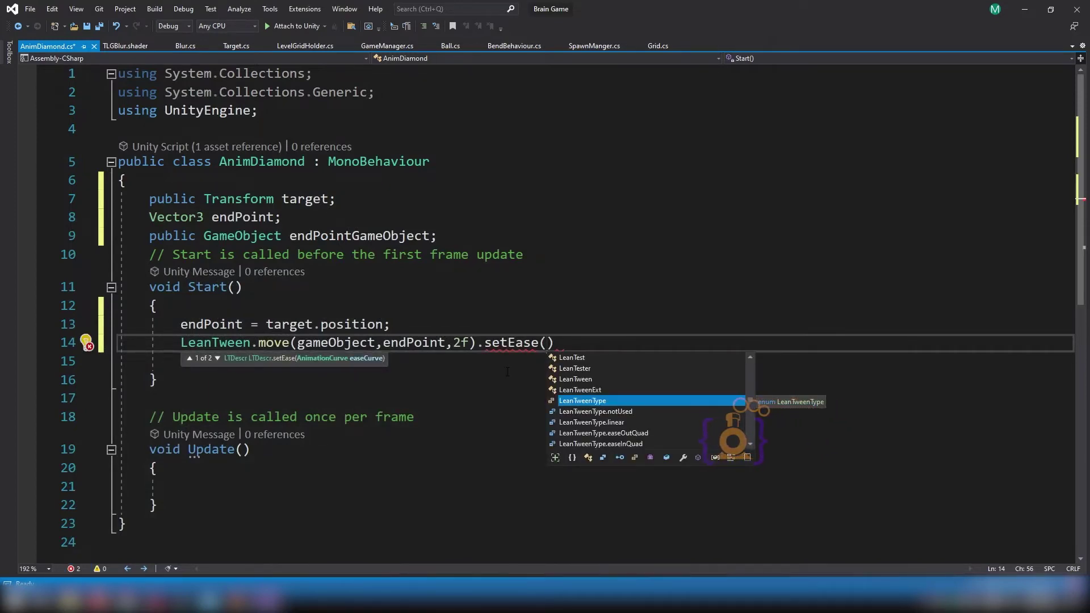
key(Tab)
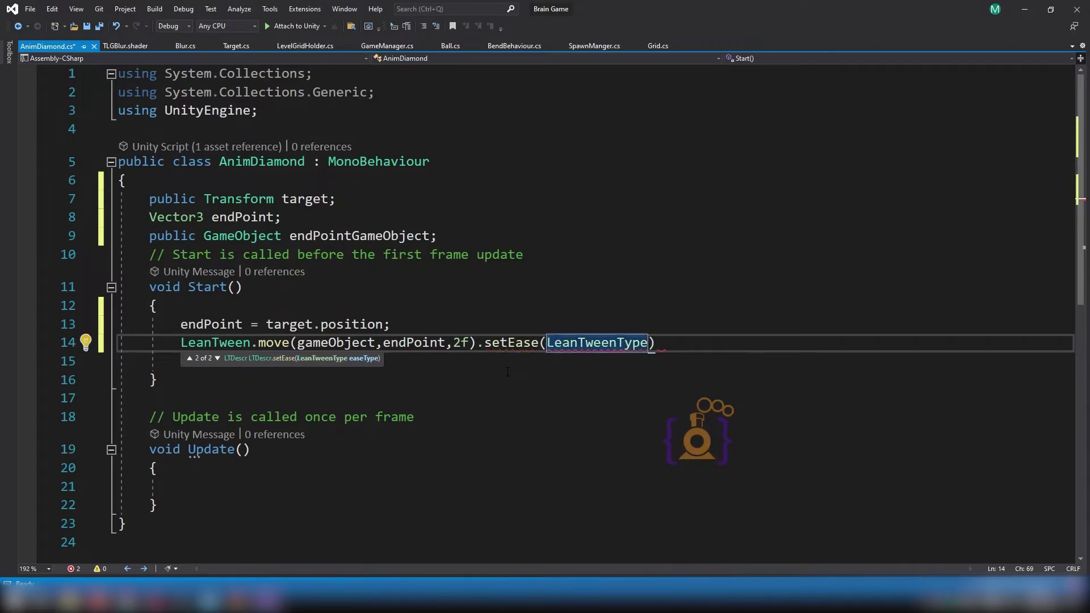
text(.)
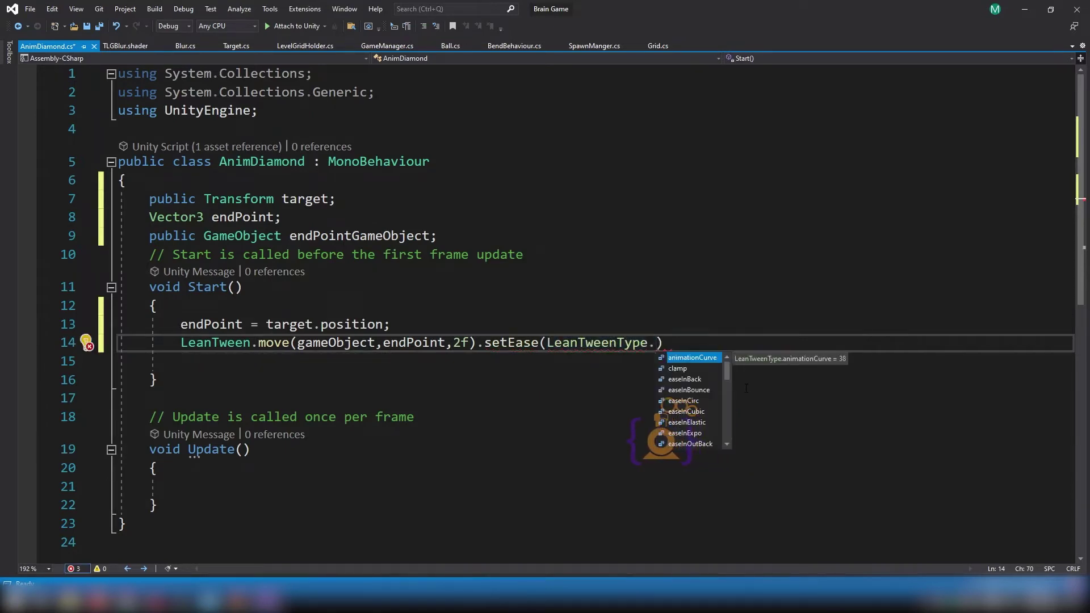
text(es)
key(BackSpace)
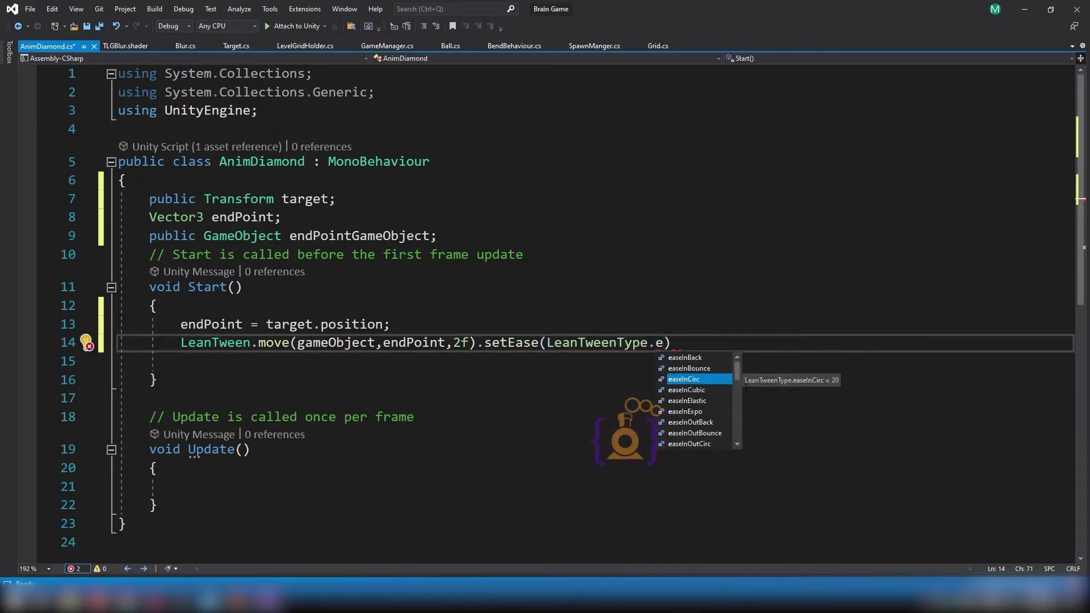
text(;)
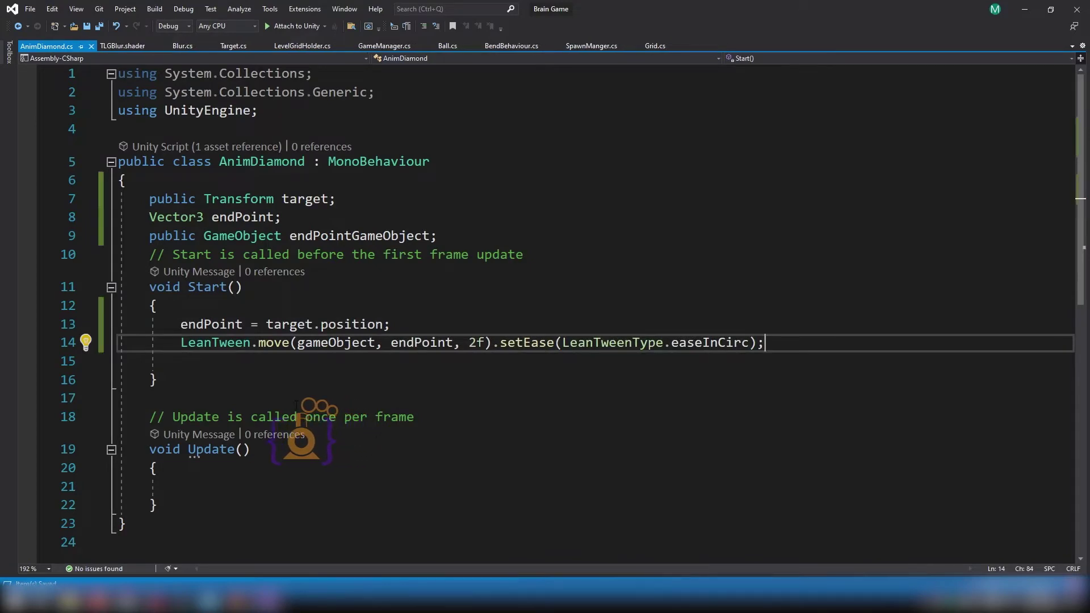
In GameManager.cs's loop, add 'AnimDiamond animDiamond = tempDiamond.GetComponent<AnimDiamond>();'.
click(380, 48)
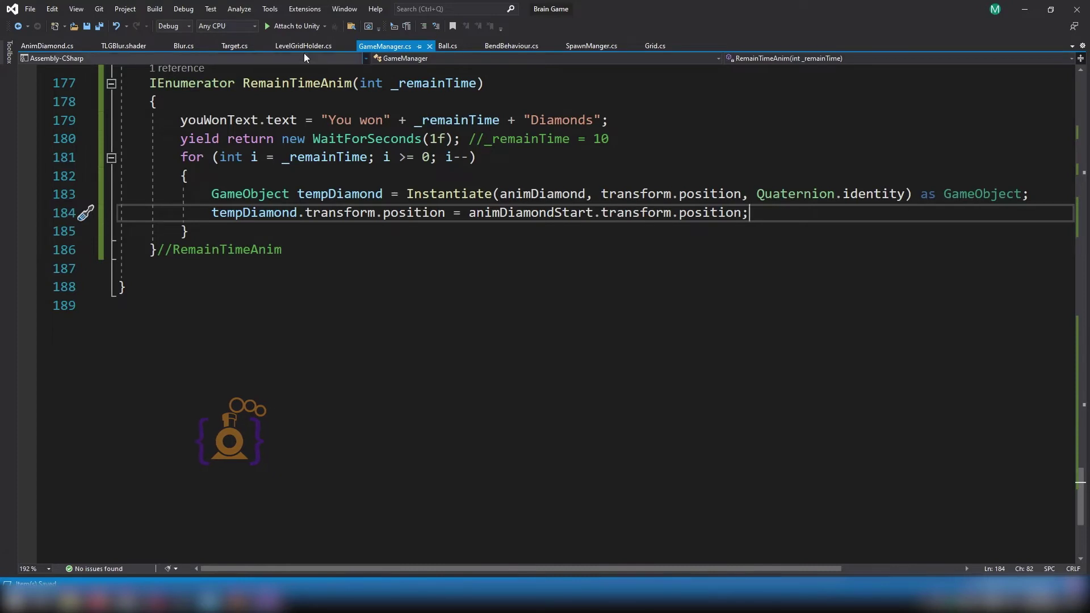
click(44, 48)
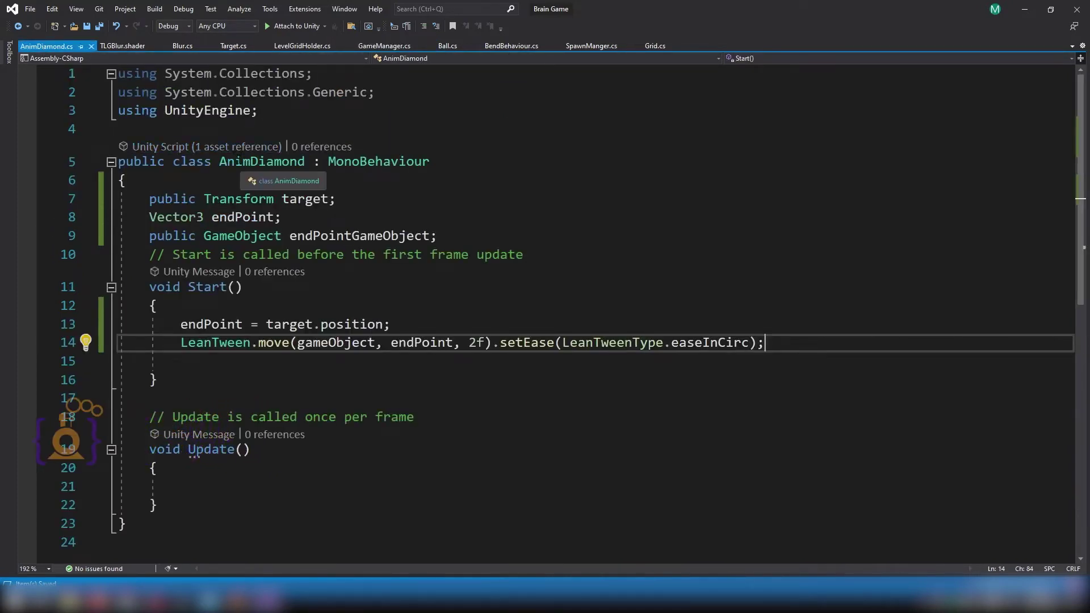
click(390, 44)
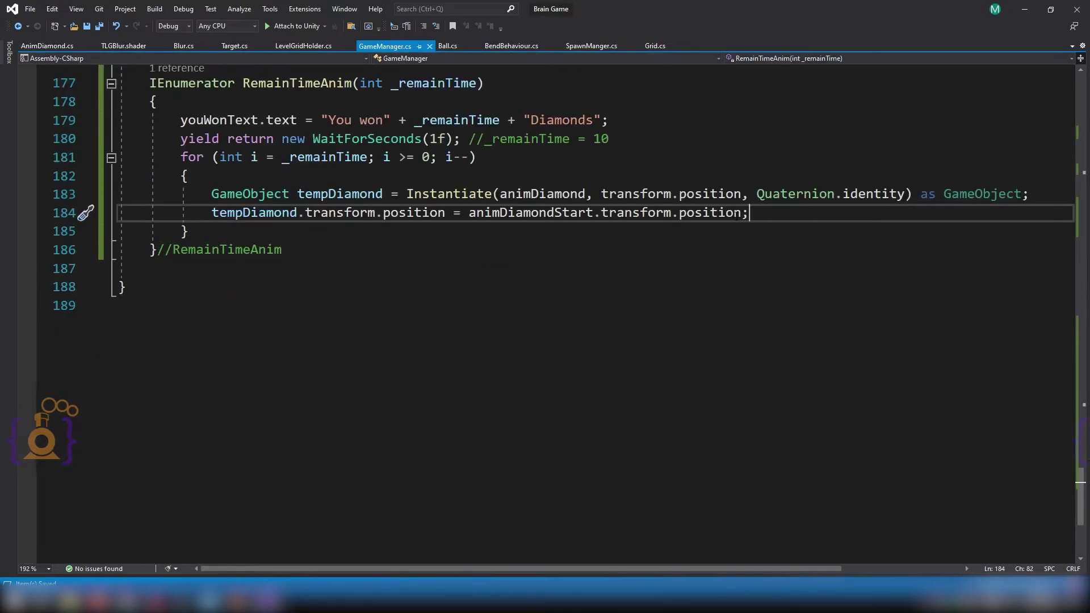
key(Return)
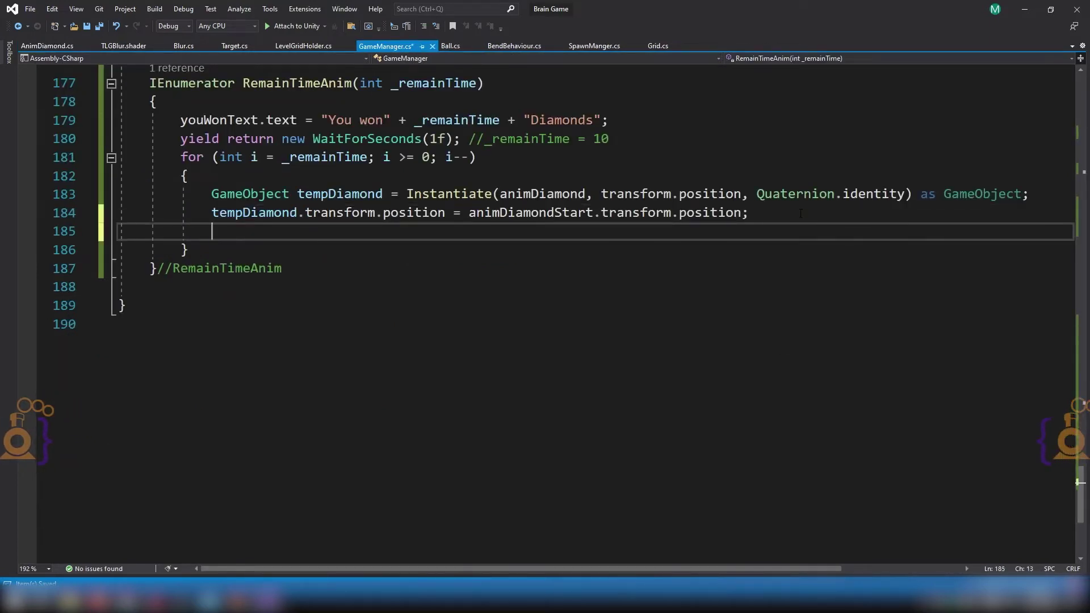
text(Anim)
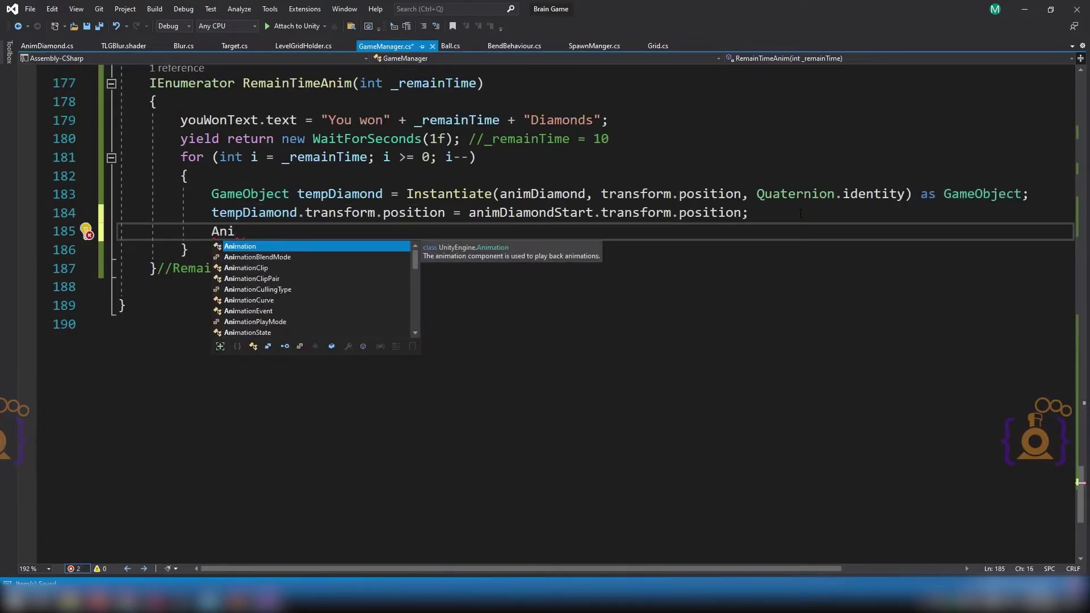
key(Tab)
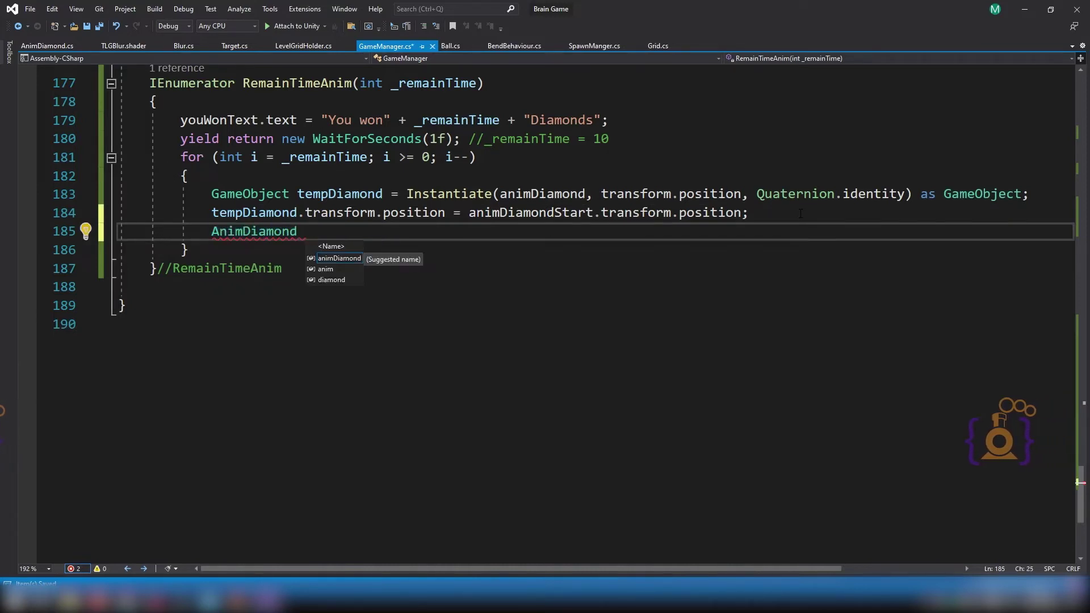
key(Tab)
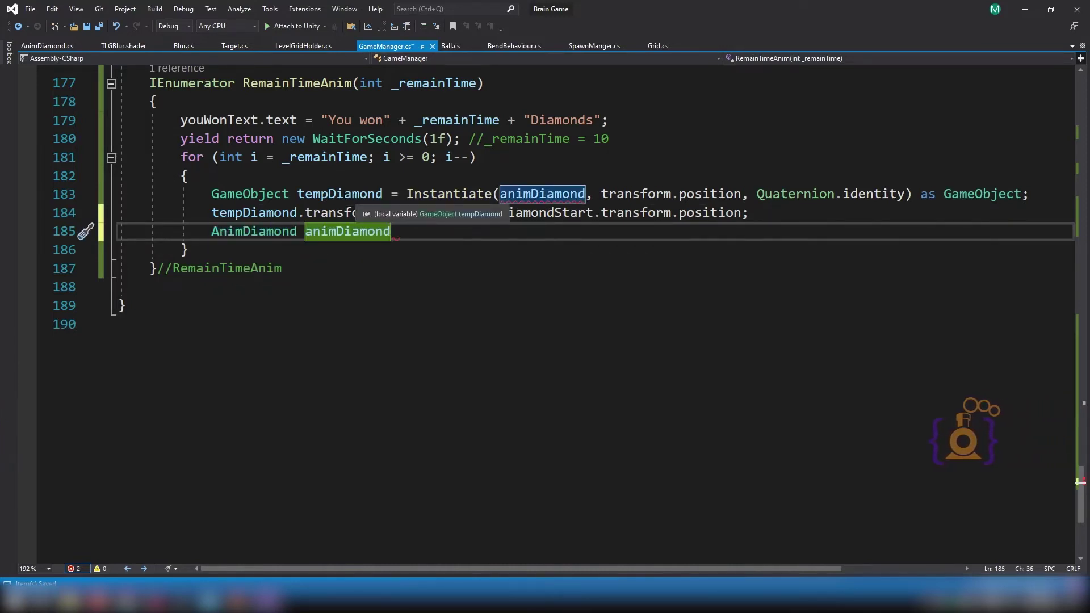
text(= tempDiamond)
scroll(495, 248, up, 1)
text(.GetComponent<)
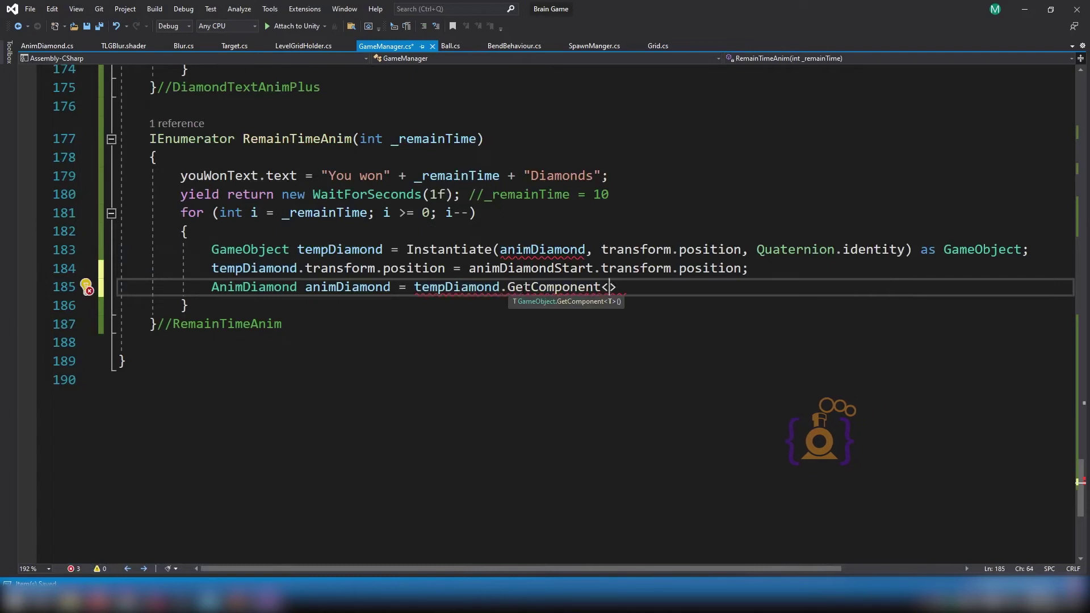
text(An)
key(Tab)
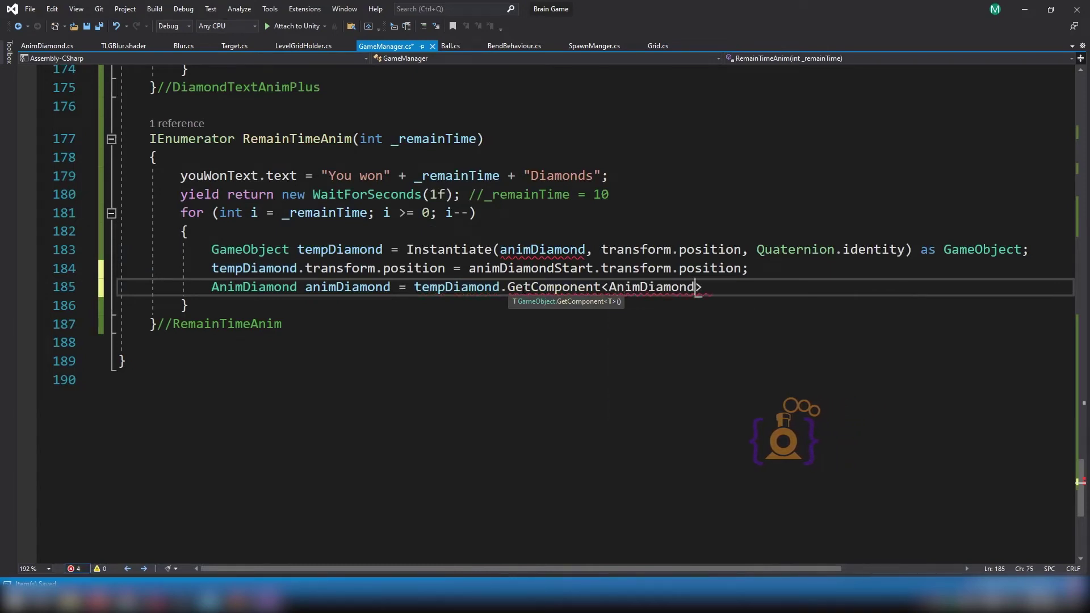
text(>())
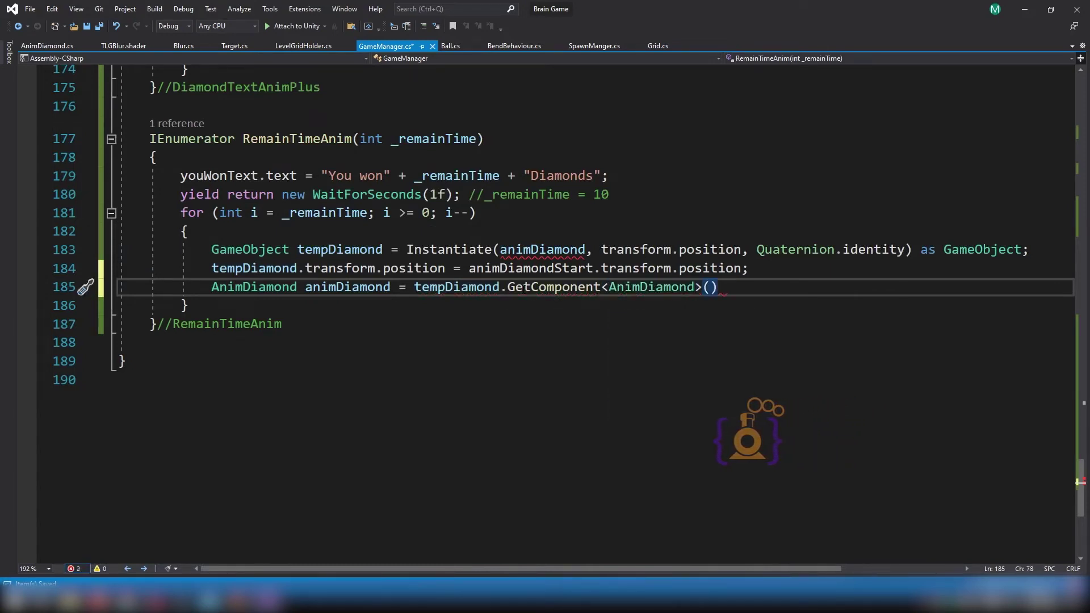
text(;)
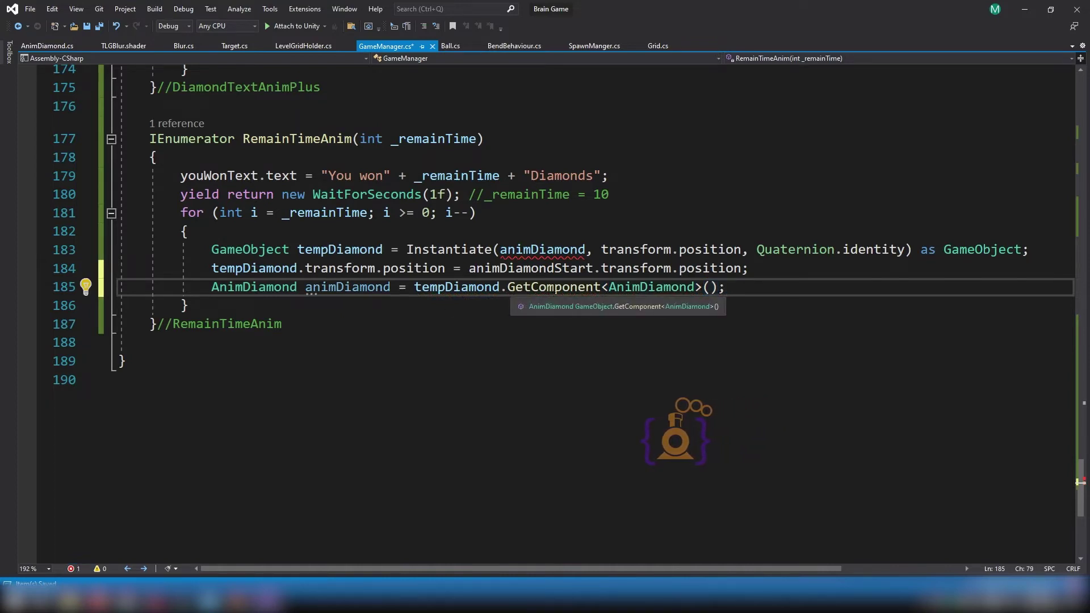
Check the AnimDiamondImage prefab in Unity, then return to GameManager.cs.
double_click(340, 249)
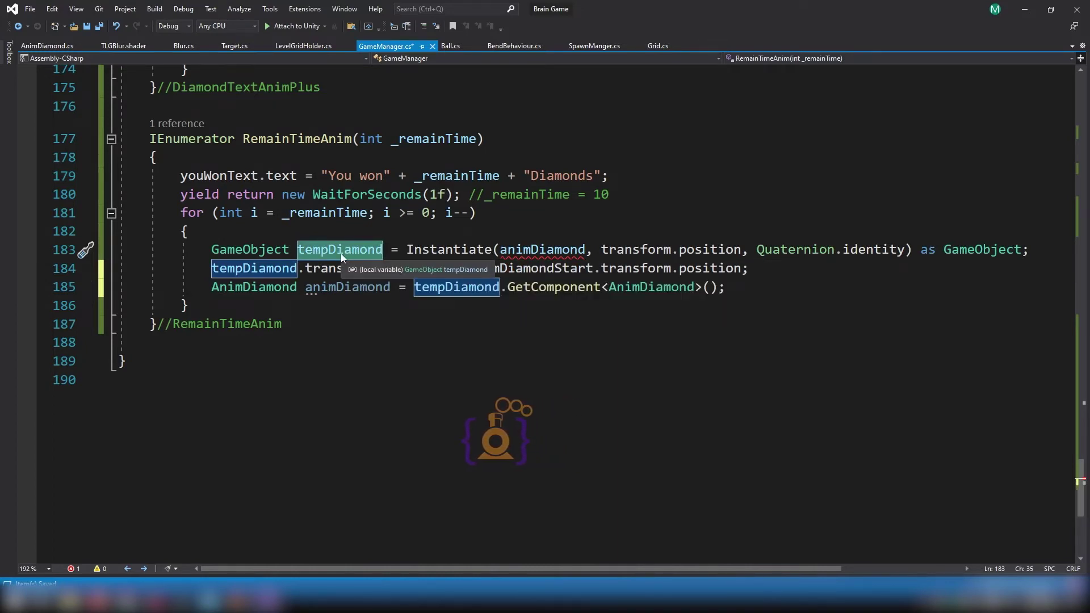
mouse_move(183, 605)
click(119, 545)
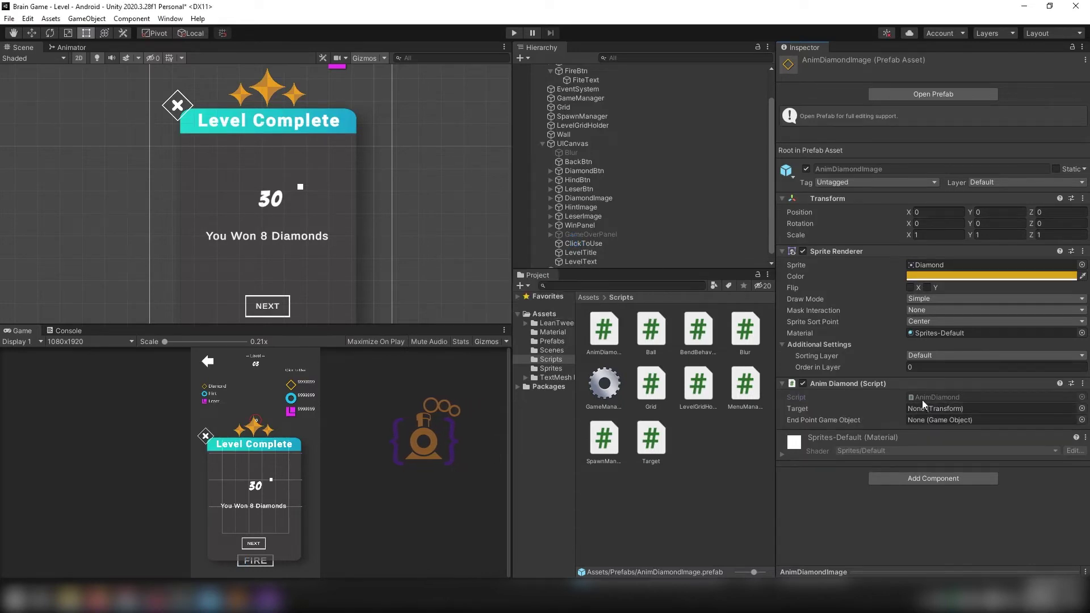
key(alt+Tab)
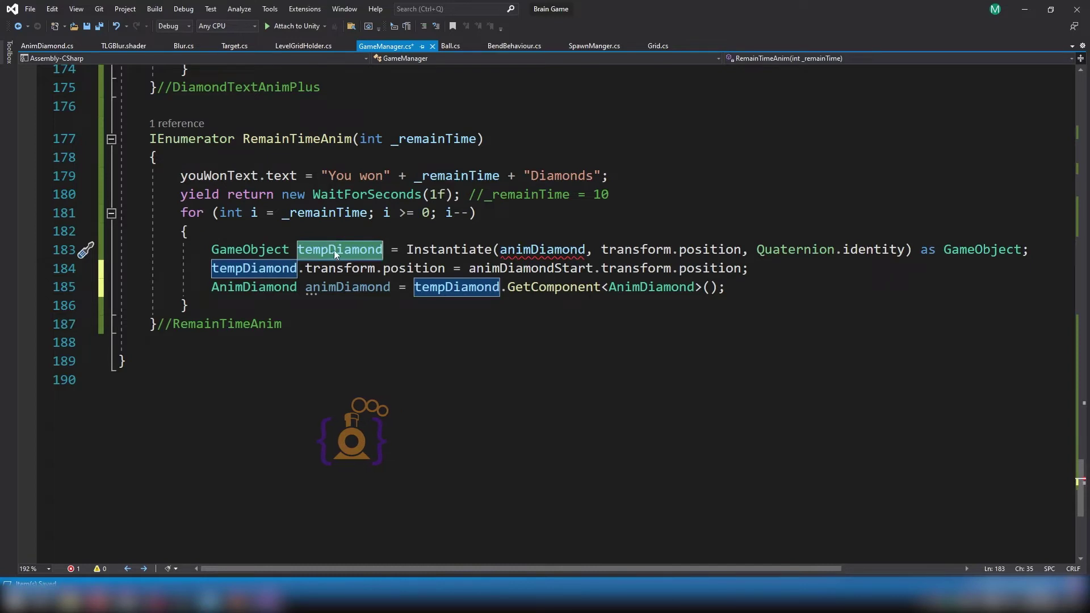
Compare the animDiamond local on line 185 with the animDiamond field on line 183.
click(265, 268)
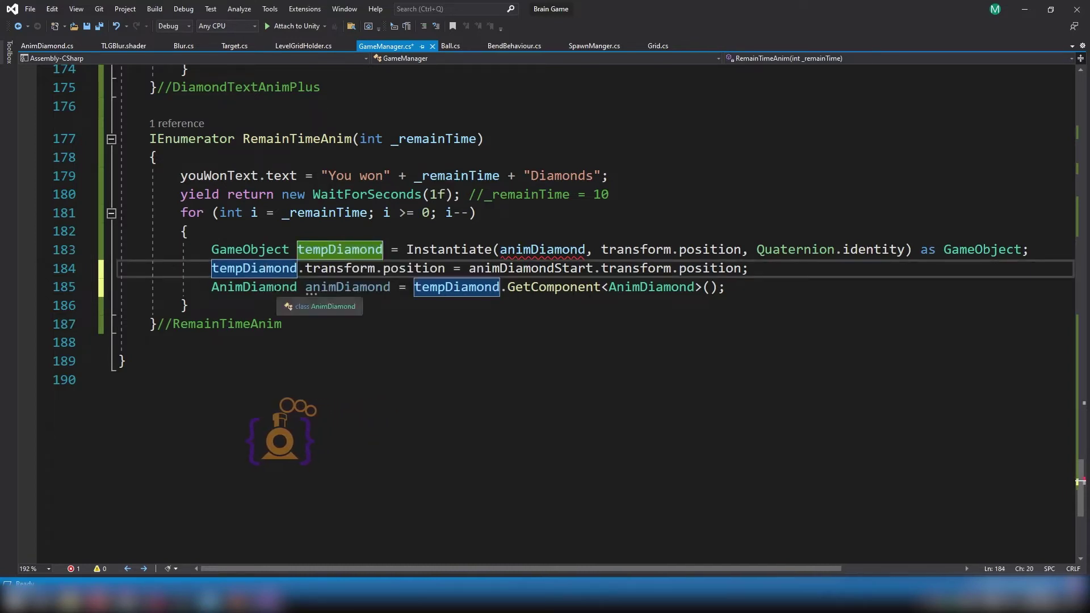
double_click(275, 287)
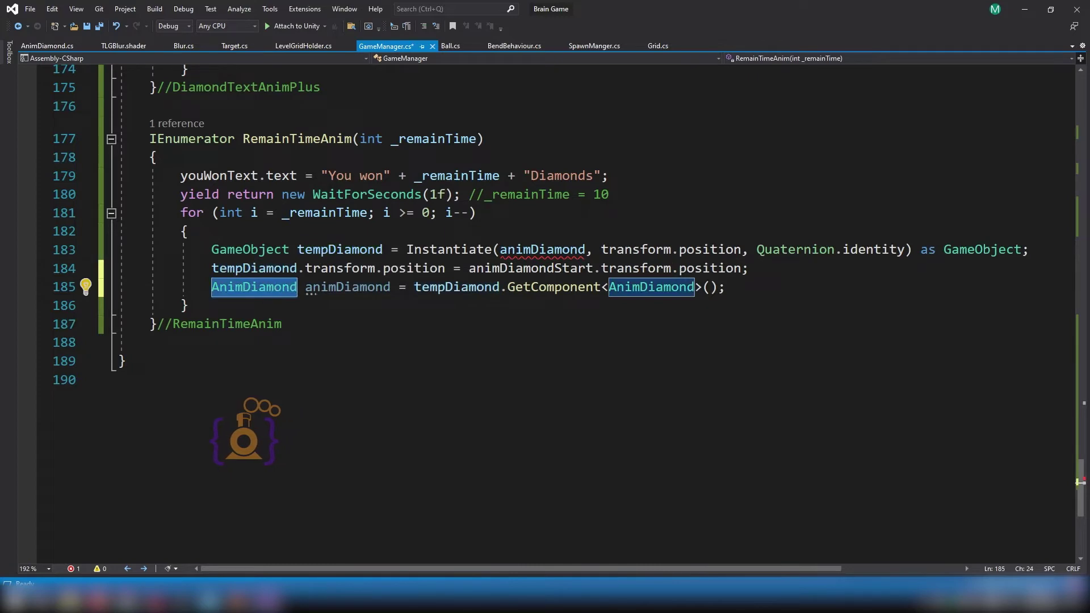
click(329, 288)
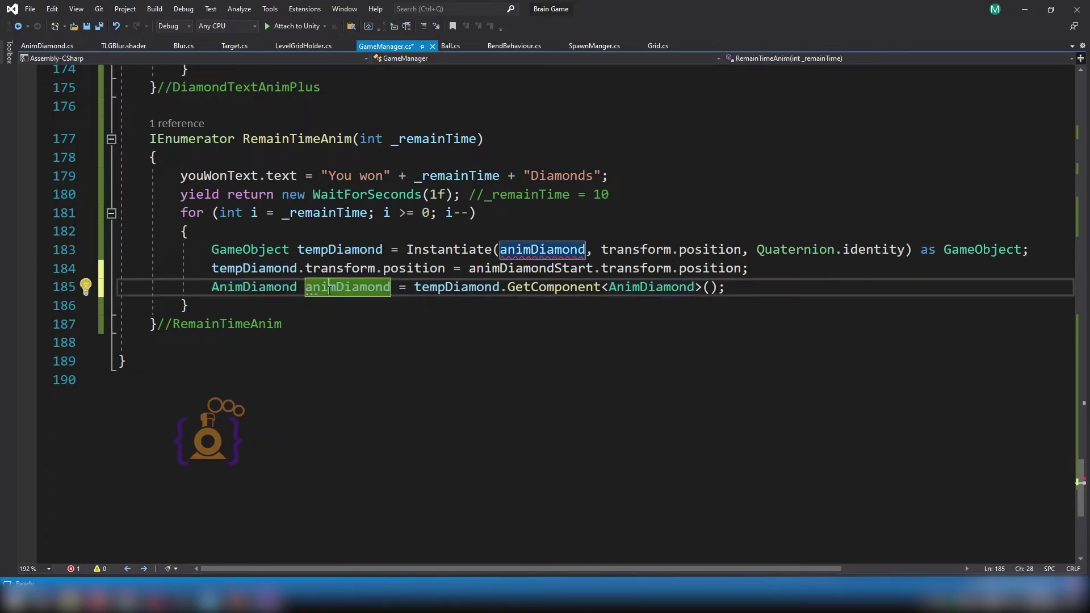
click(357, 250)
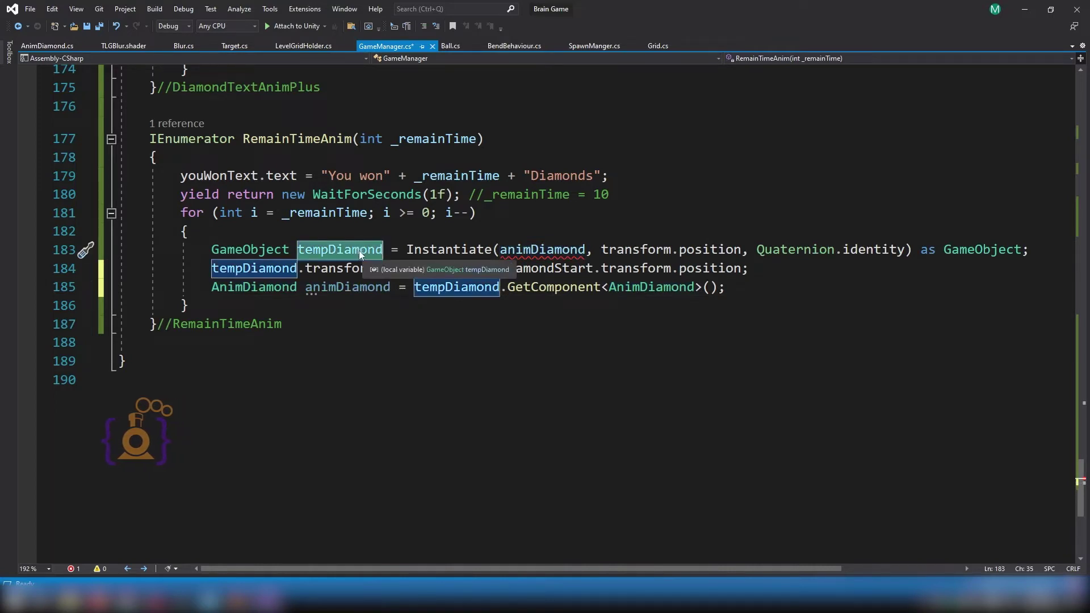
click(531, 287)
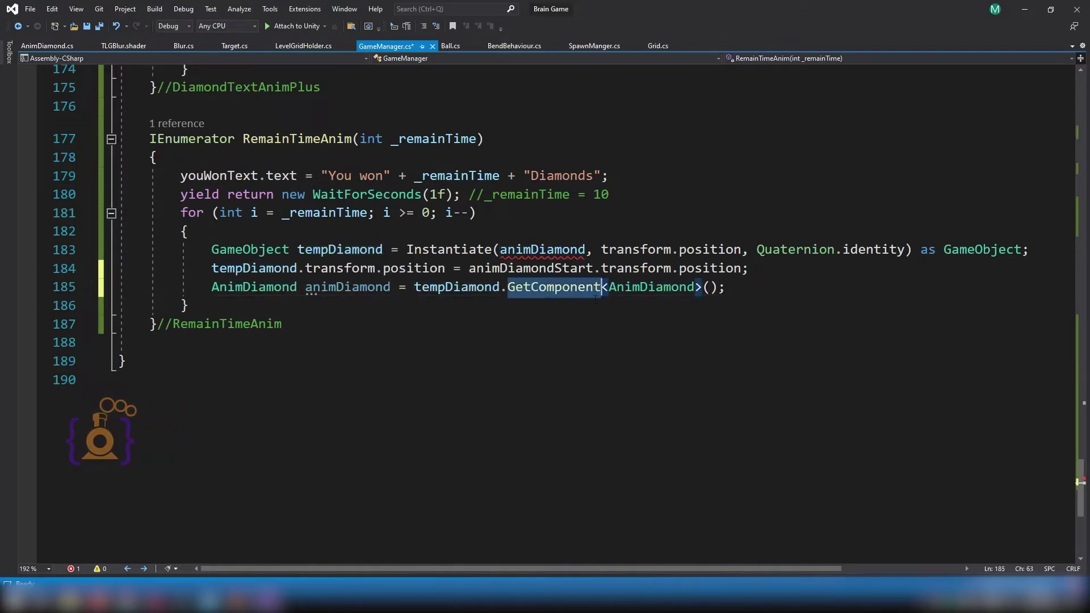
double_click(670, 290)
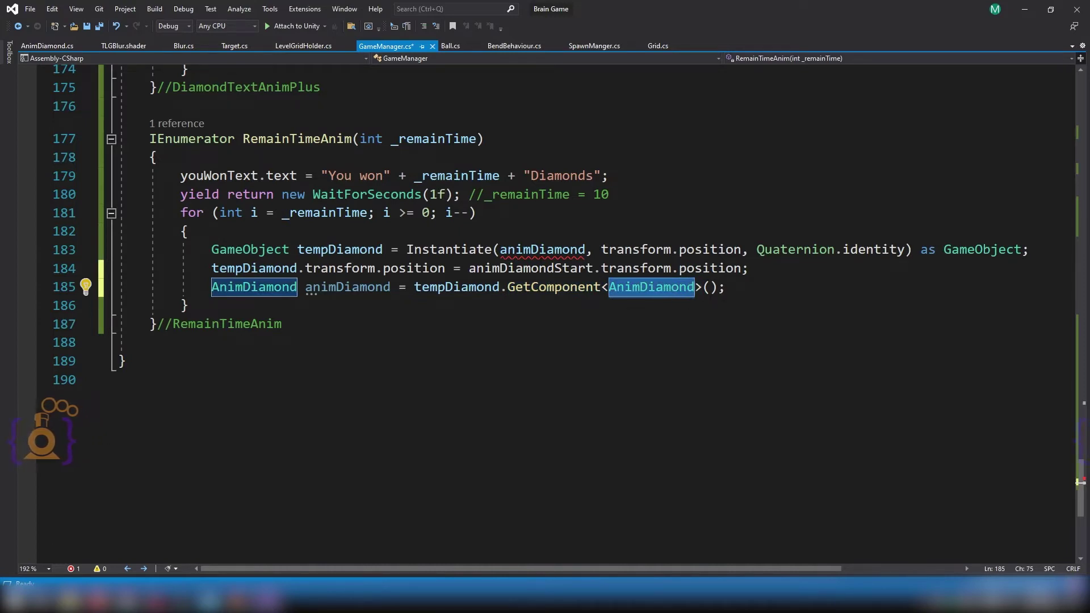
mouse_move(550, 252)
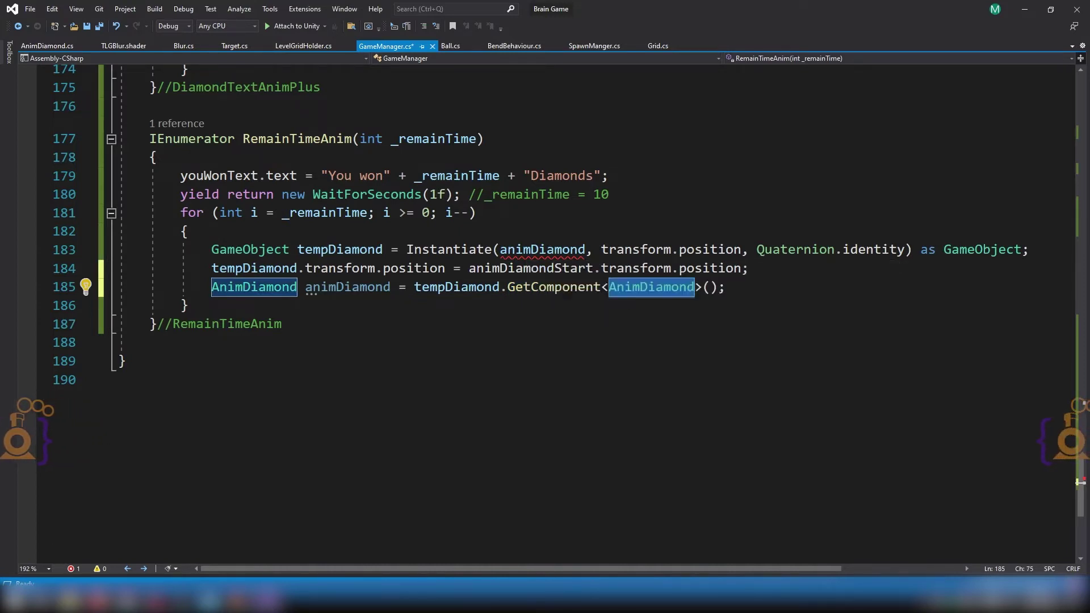
double_click(336, 290)
double_click(538, 250)
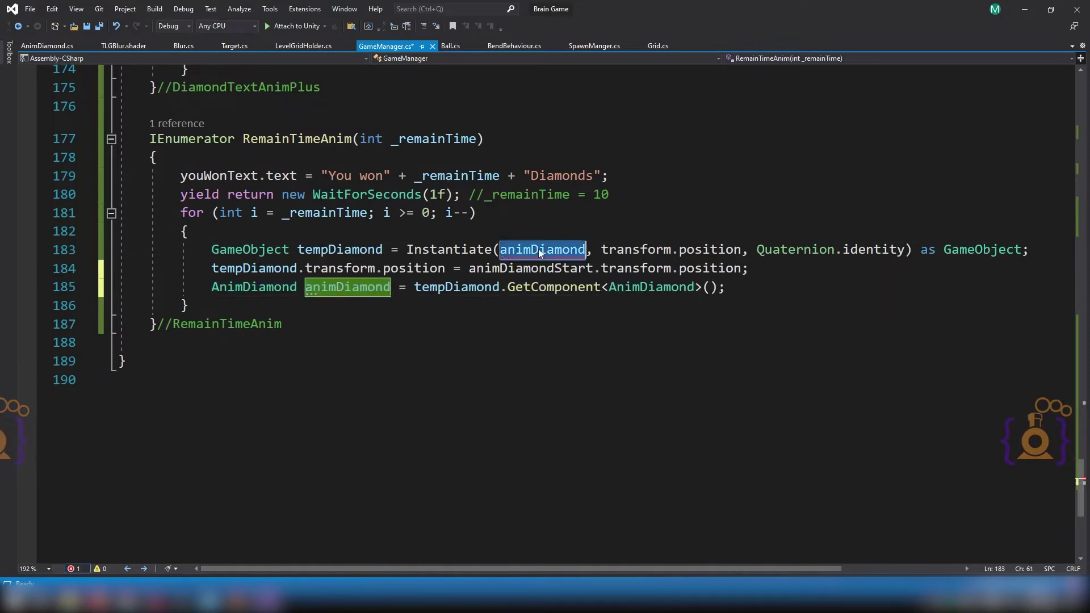
Rename the line 185 local to newAnimDiamond and save GameManager.cs.
click(306, 287)
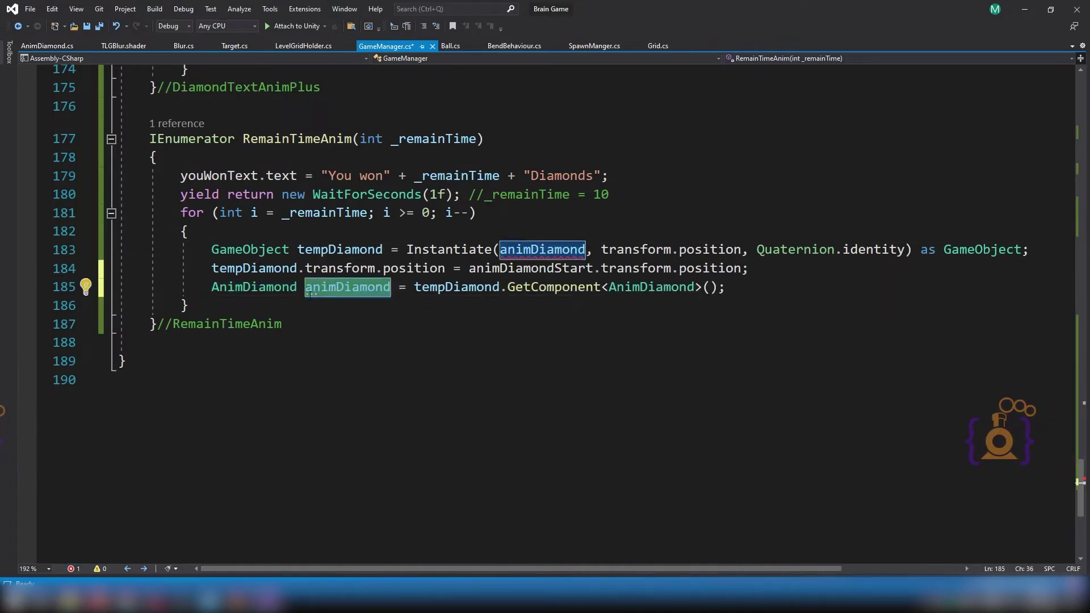
key(Delete)
text(N)
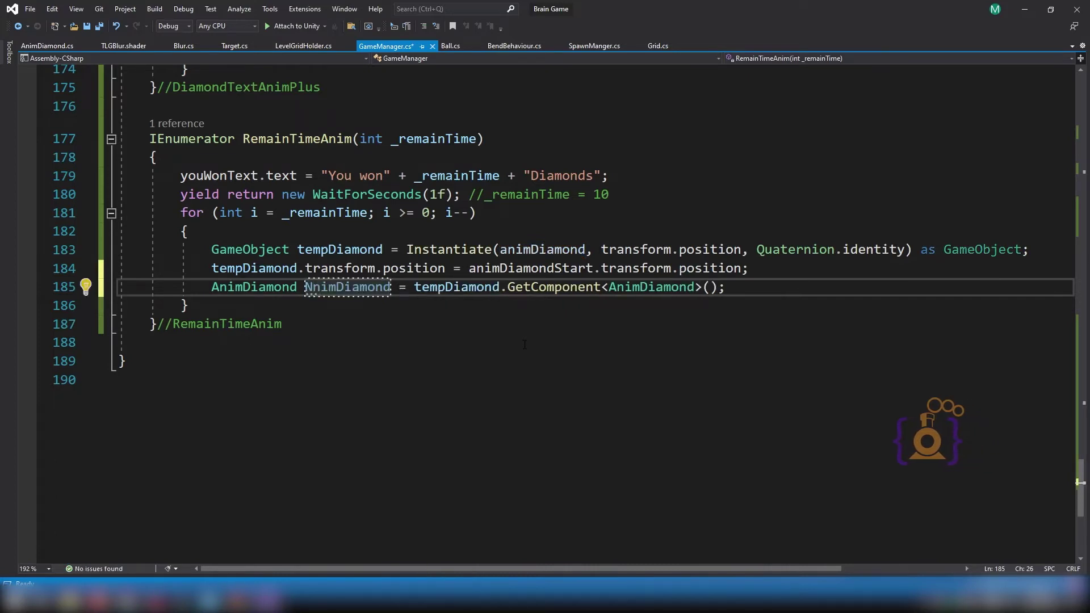
text(newA)
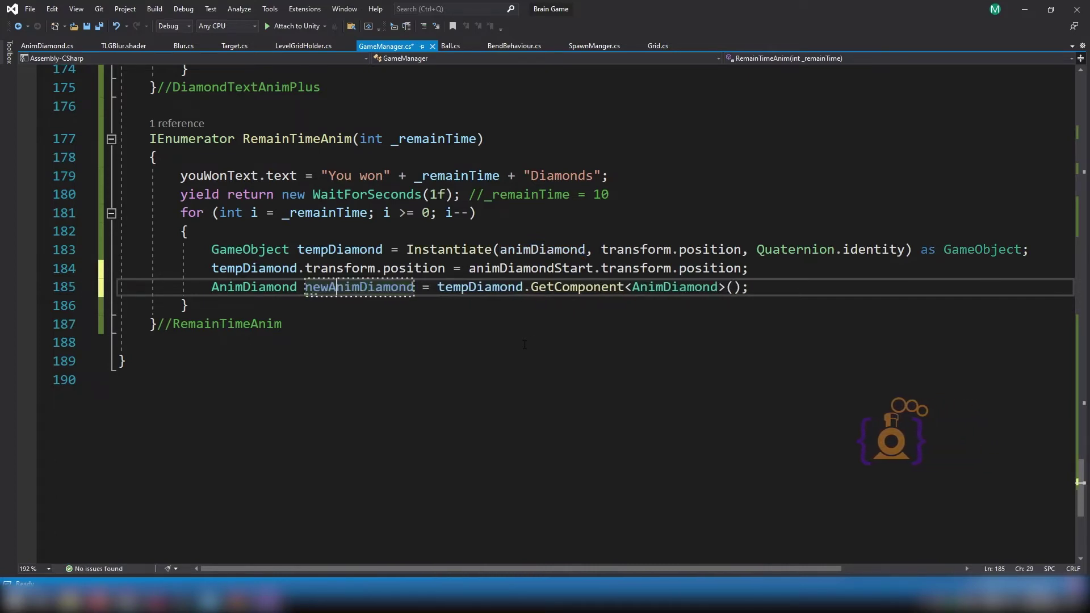
click(482, 335)
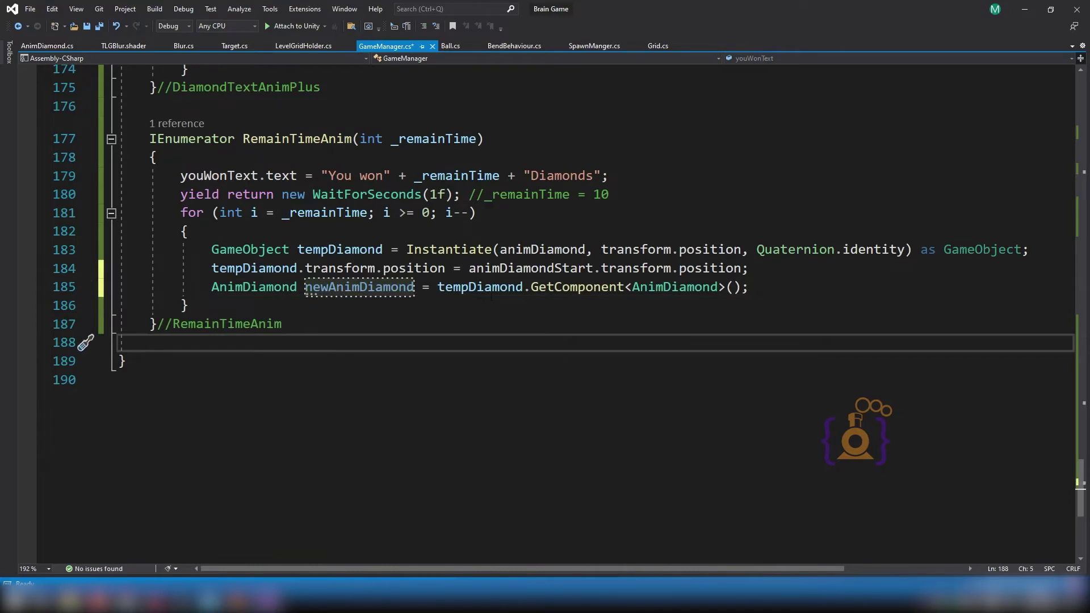
double_click(271, 290)
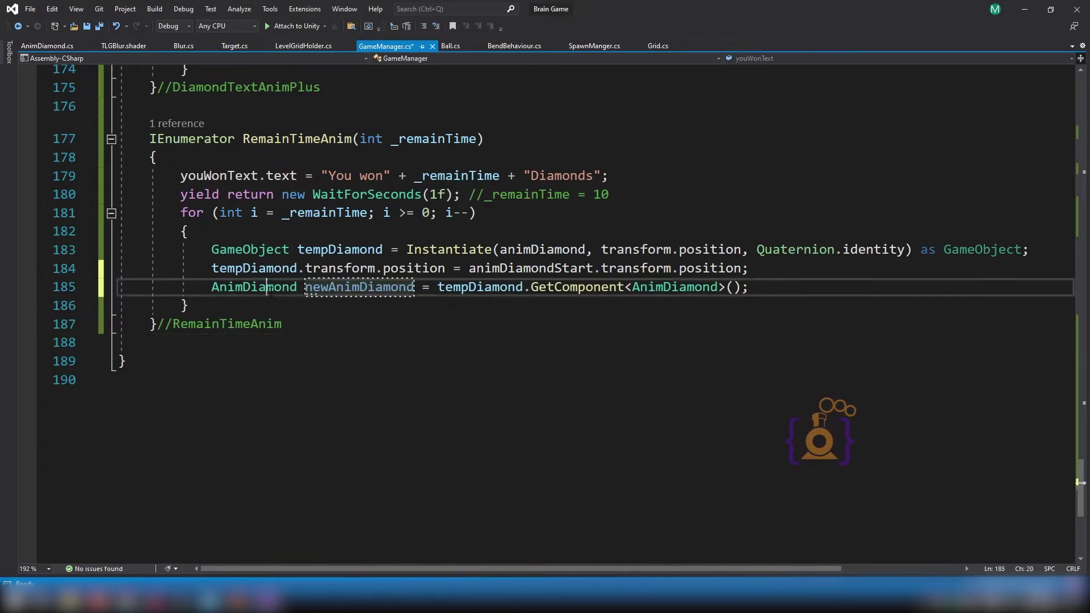
double_click(341, 288)
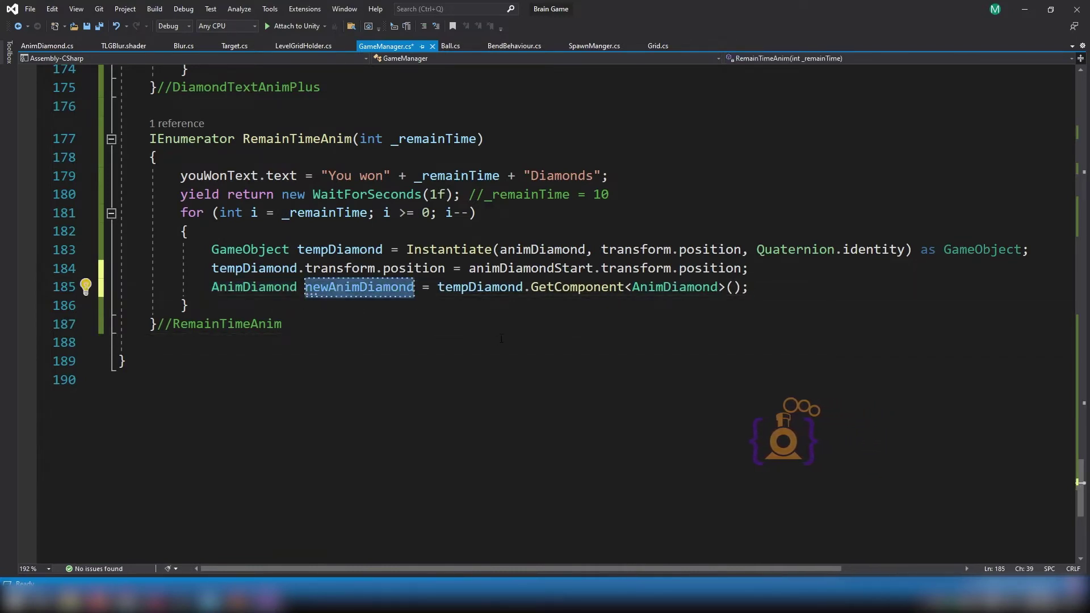
key(ctrl+s)
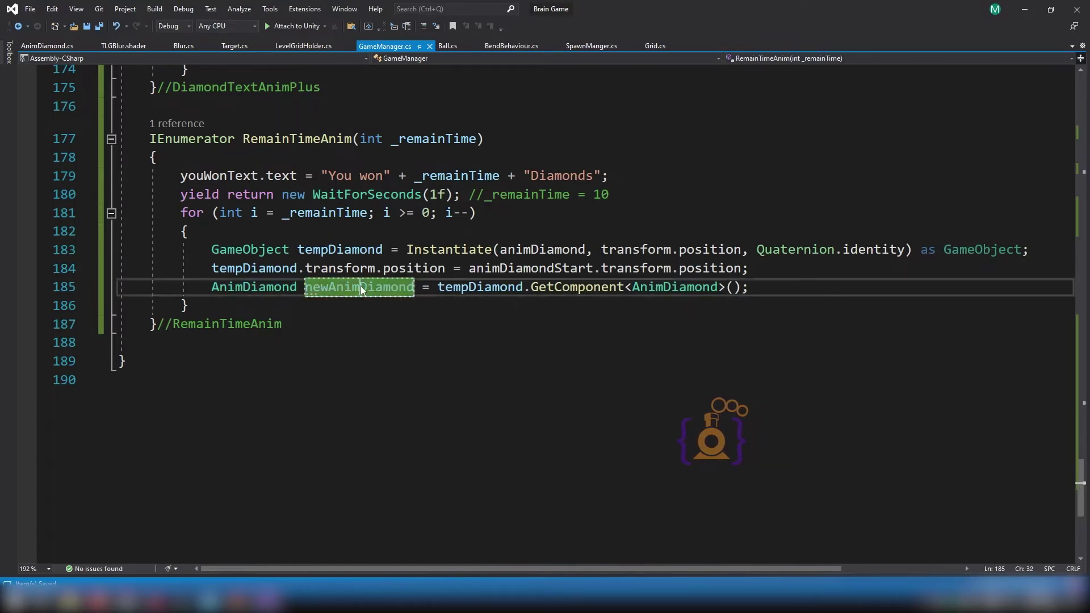
Review the target and endPointGameObject fields in AnimDiamond.cs.
click(41, 49)
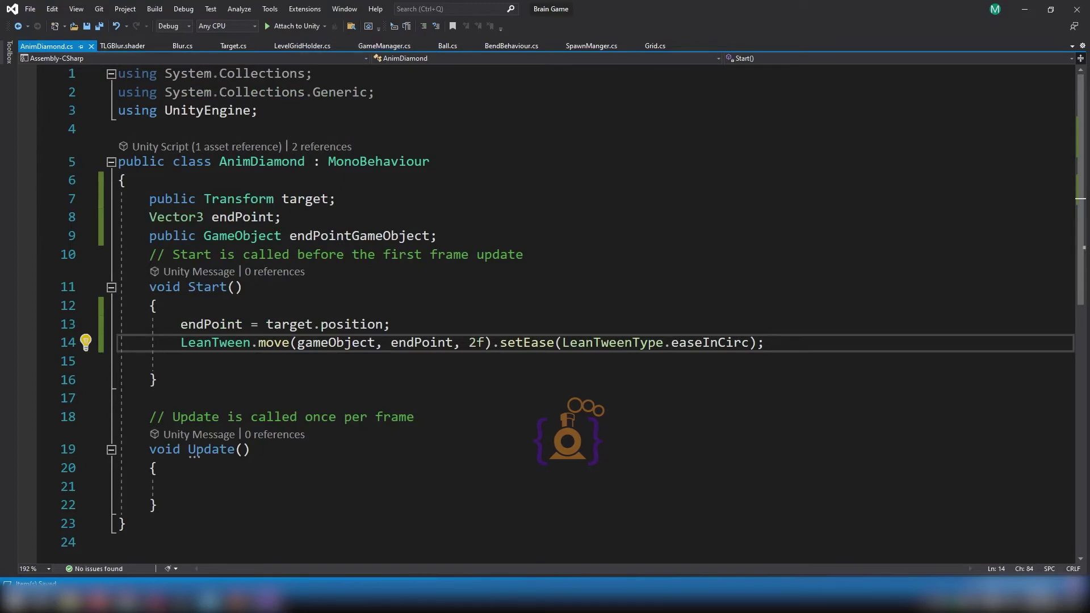
double_click(340, 236)
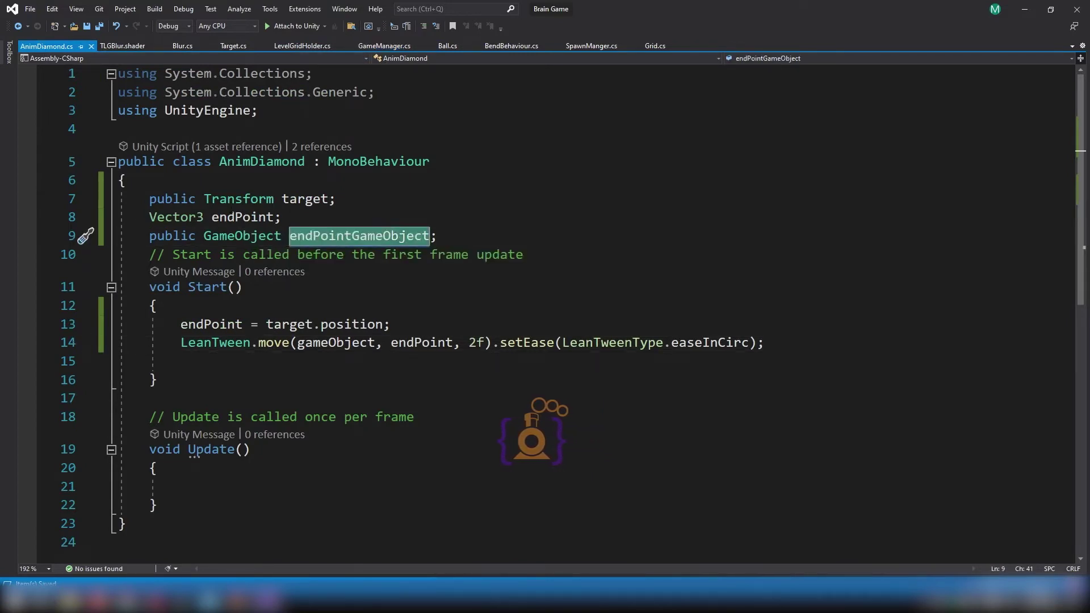
double_click(231, 199)
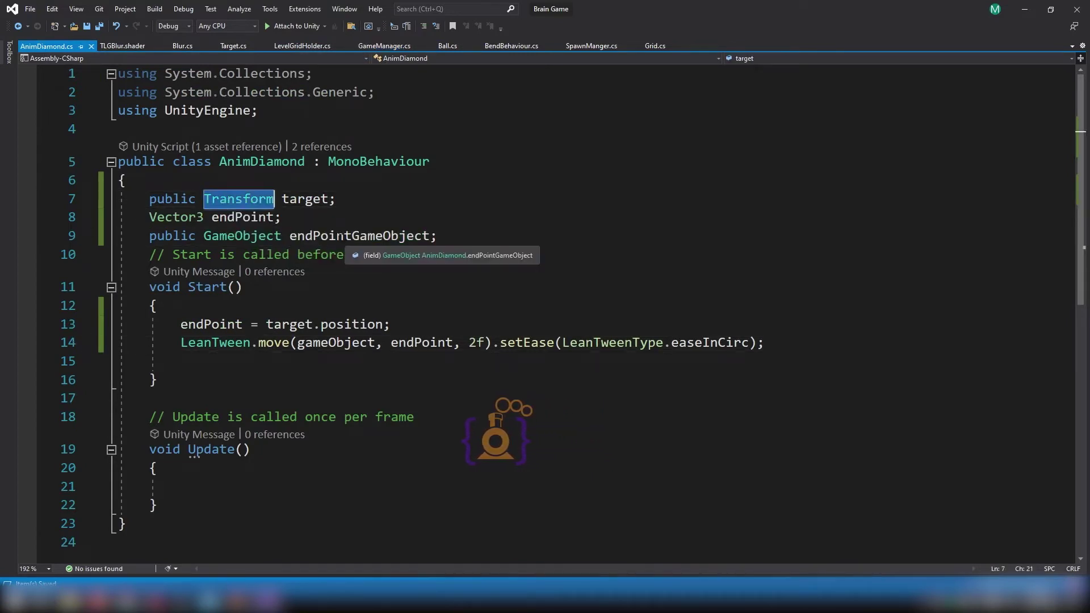
Start line 186 in GameManager.cs with newAnimDiamond.transform.SetParent.
click(392, 45)
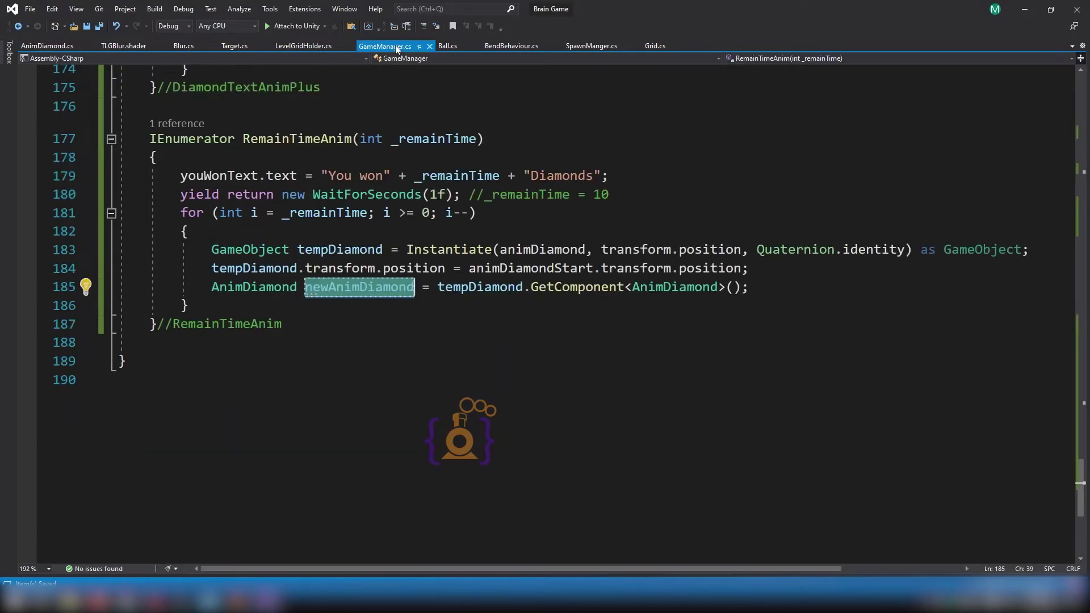
key(Return)
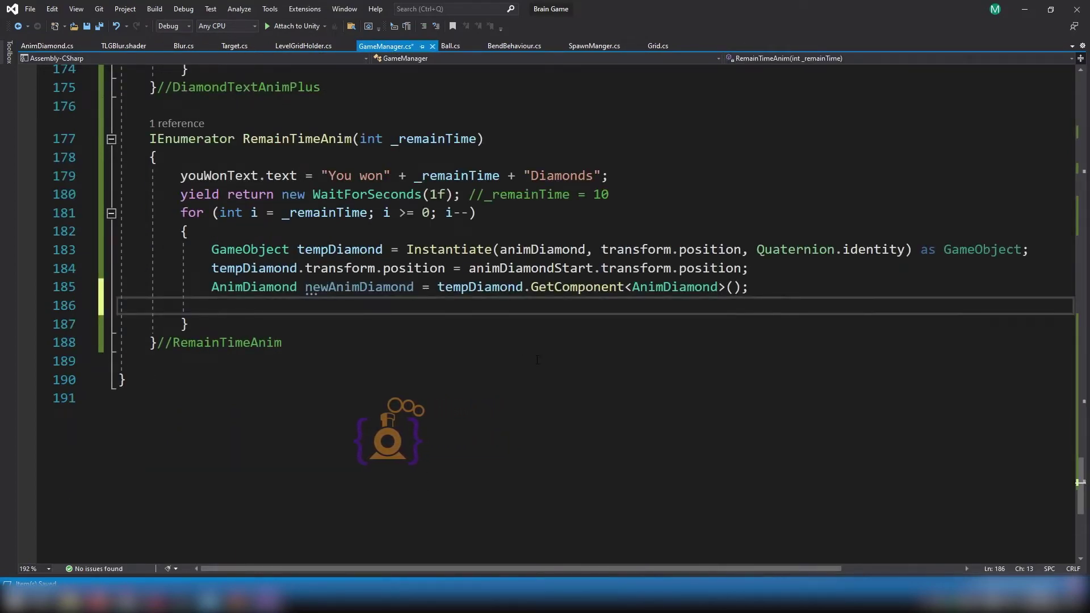
text(new)
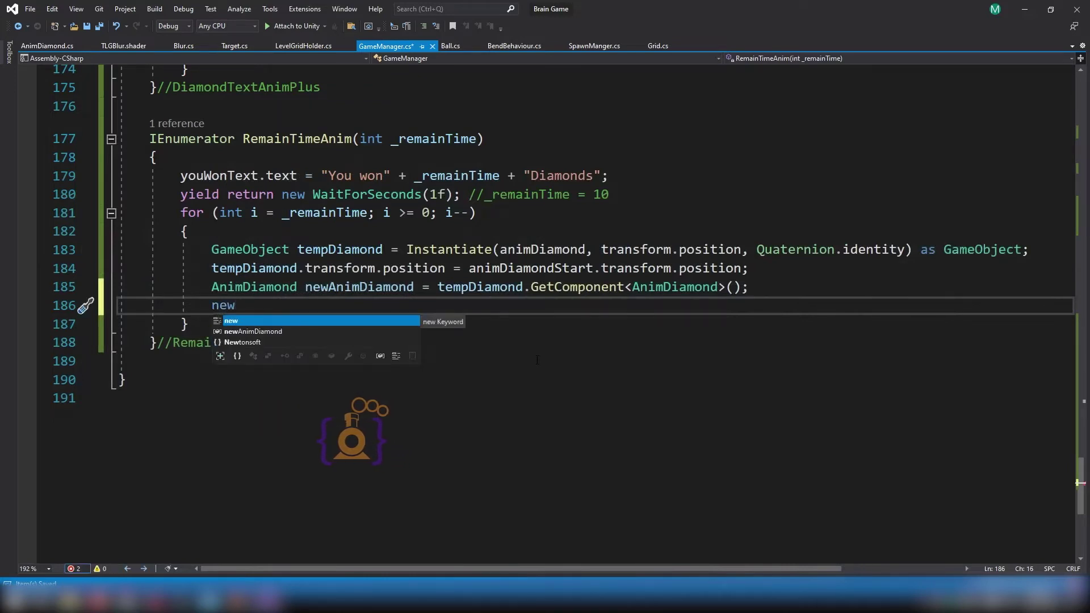
key(Down)
key(Tab)
text(.tra)
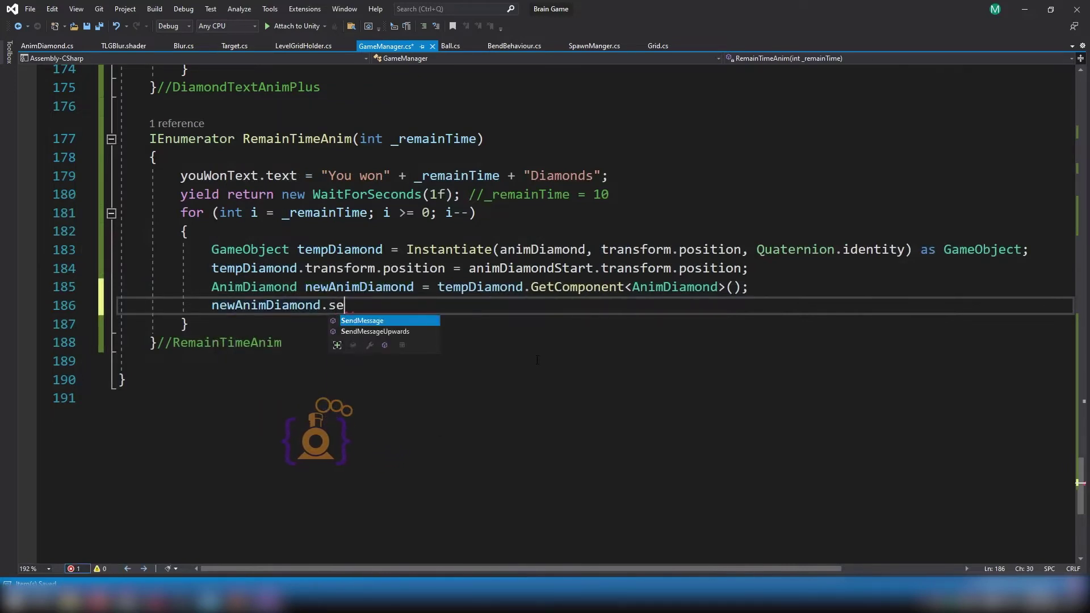
key(Tab)
text(.set)
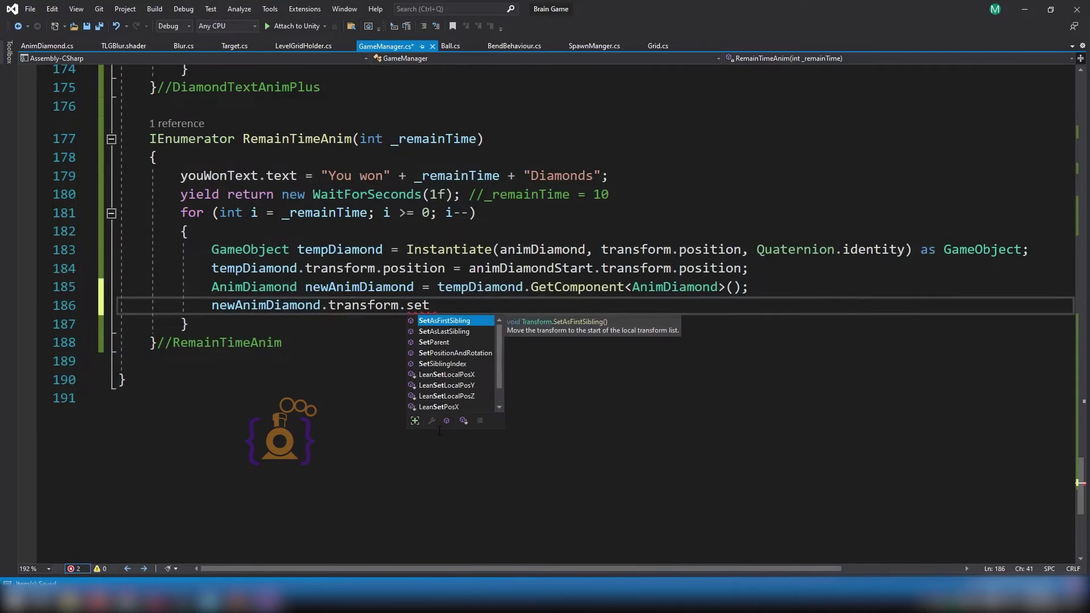
key(Down)
key(Down)
key(Tab)
key(Down)
key(Home)
key(Home)
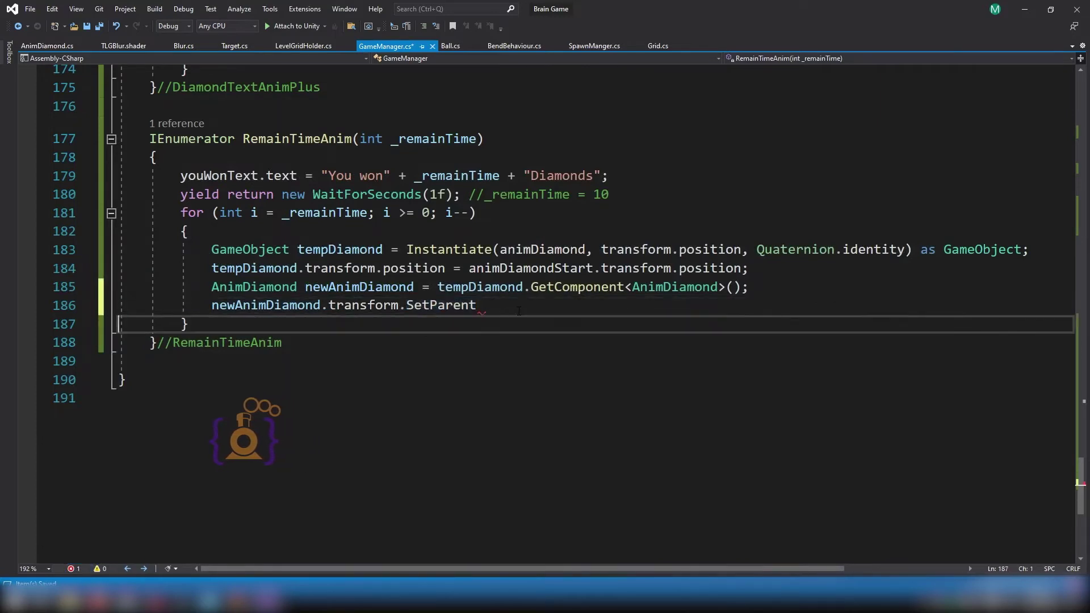
click(518, 311)
Pass animDiamondStart.transform as the parent to complete the SetParent call.
text(()
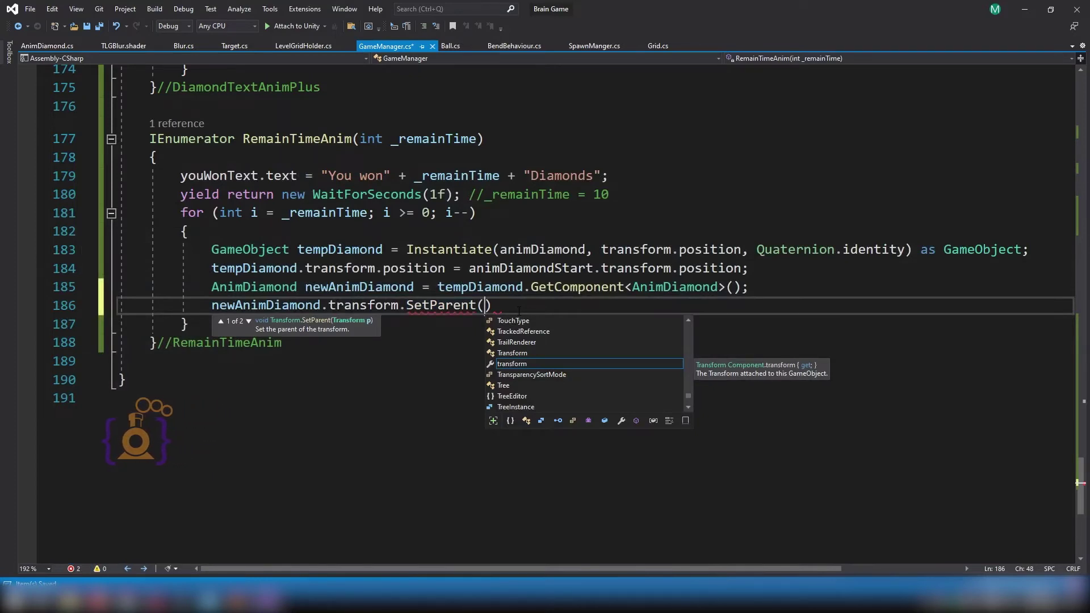
text(a)
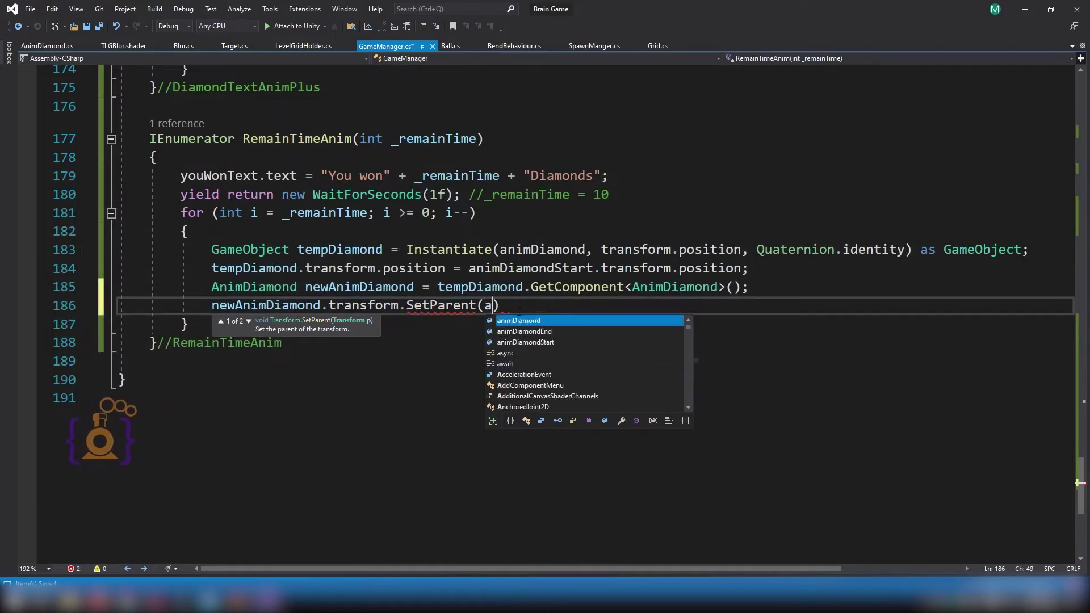
text(n)
key(Down)
key(Down)
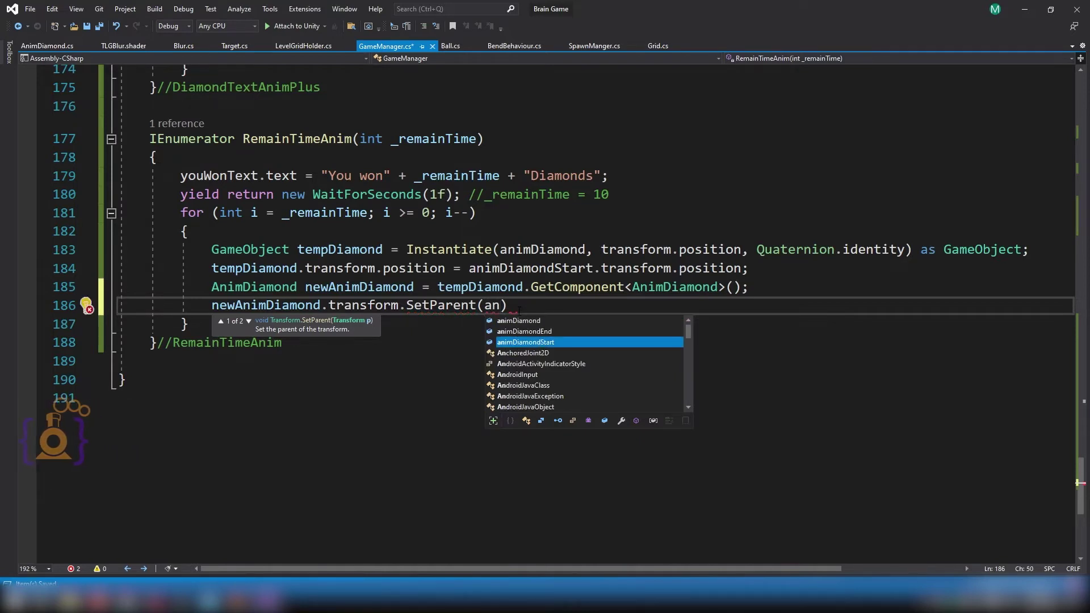
key(Tab)
text(.)
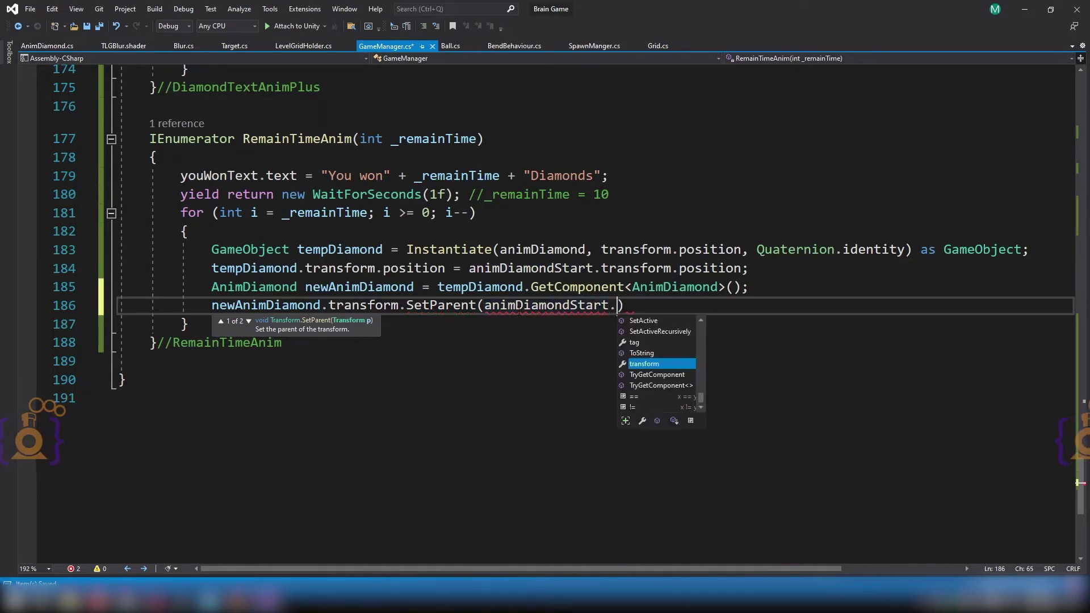
text(t)
key(Tab)
text();)
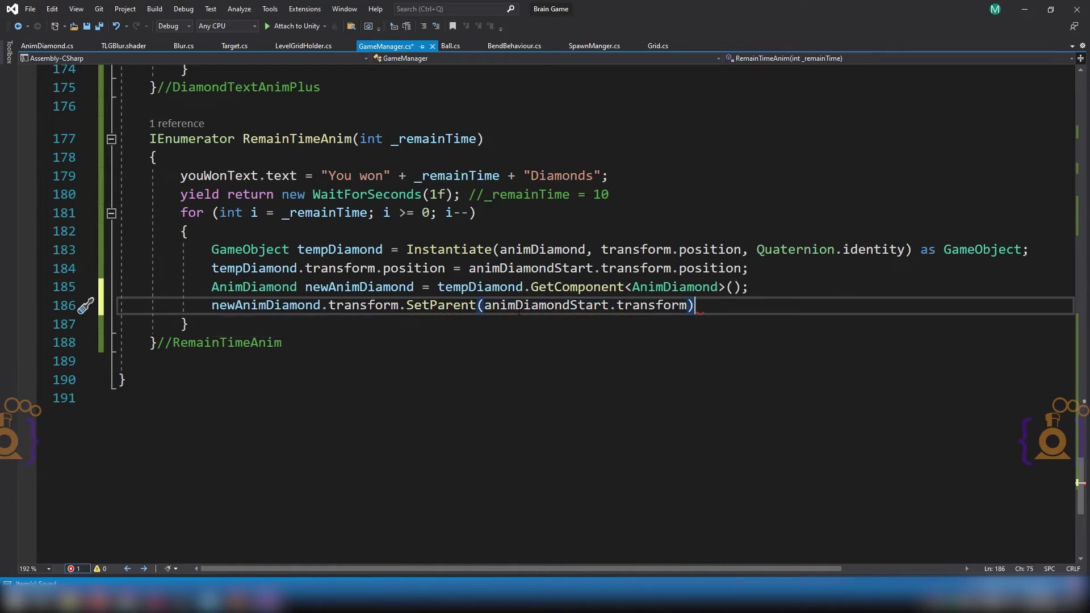
key(Return)
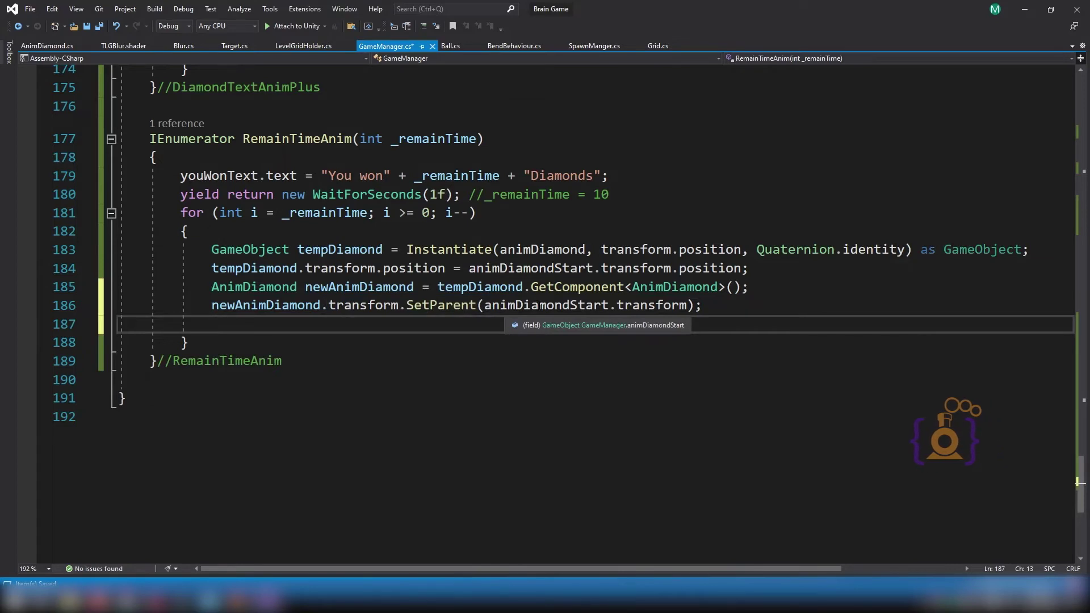
click(47, 46)
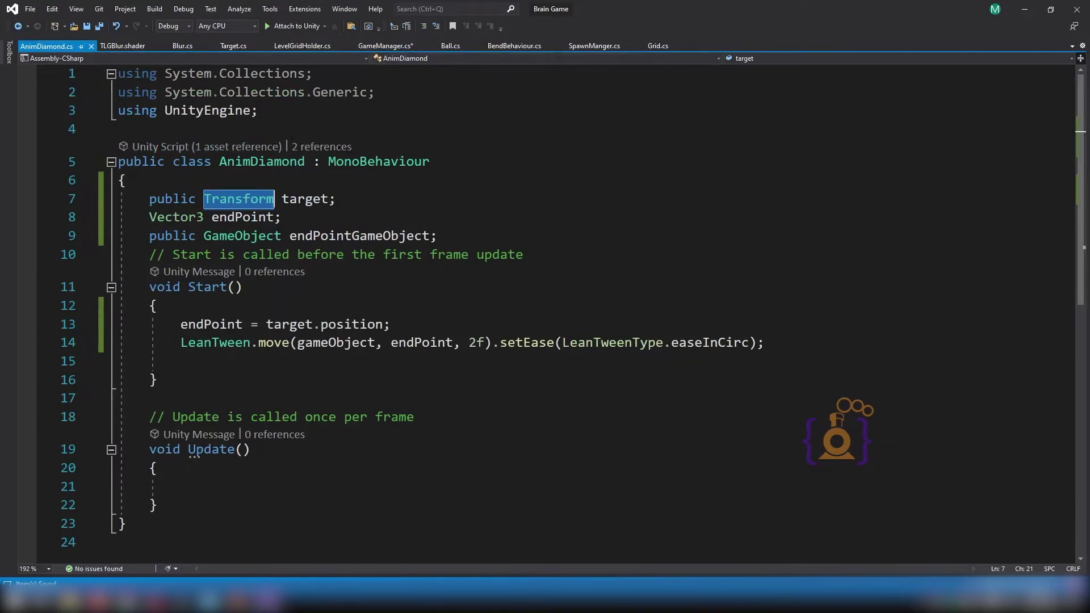
Check the target field declaration in AnimDiamond.cs.
click(297, 198)
double_click(285, 200)
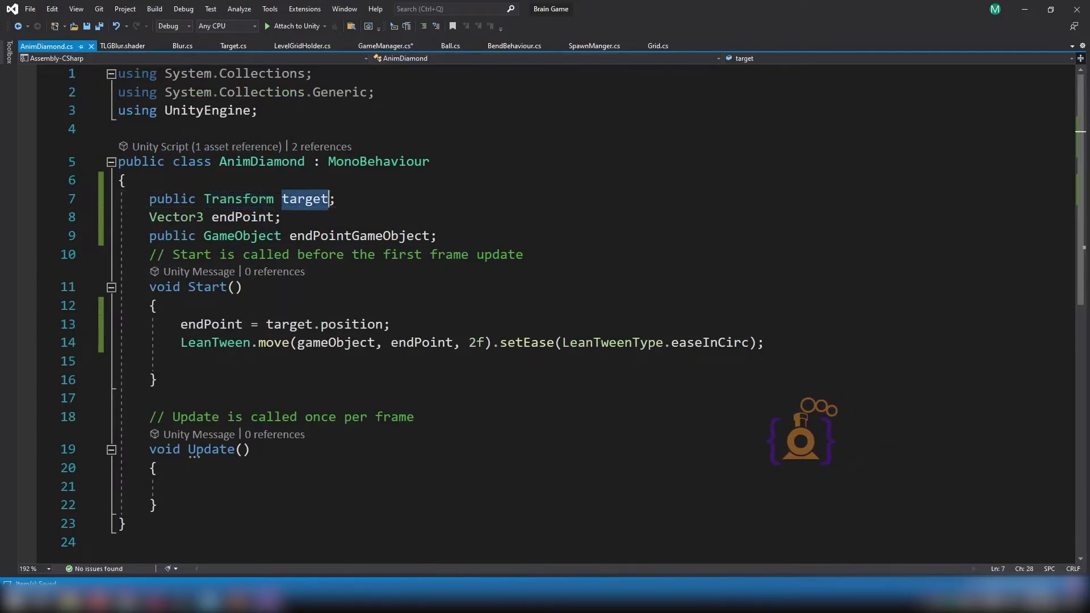
click(386, 45)
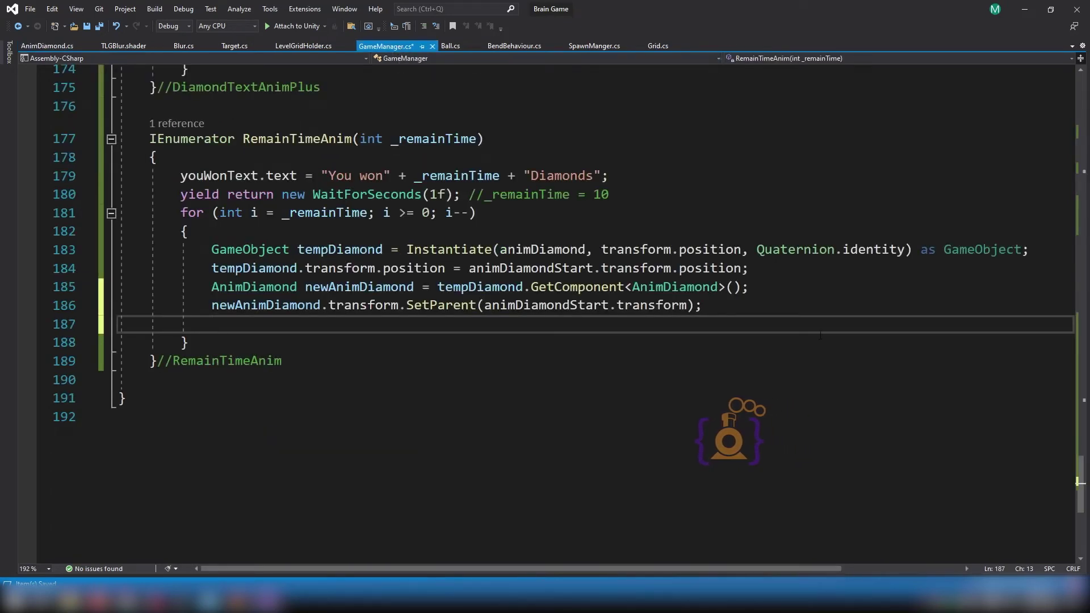
Add 'newAnimDiamond.target = animDiamondEnd;' on line 187 of GameManager.cs.
text(new)
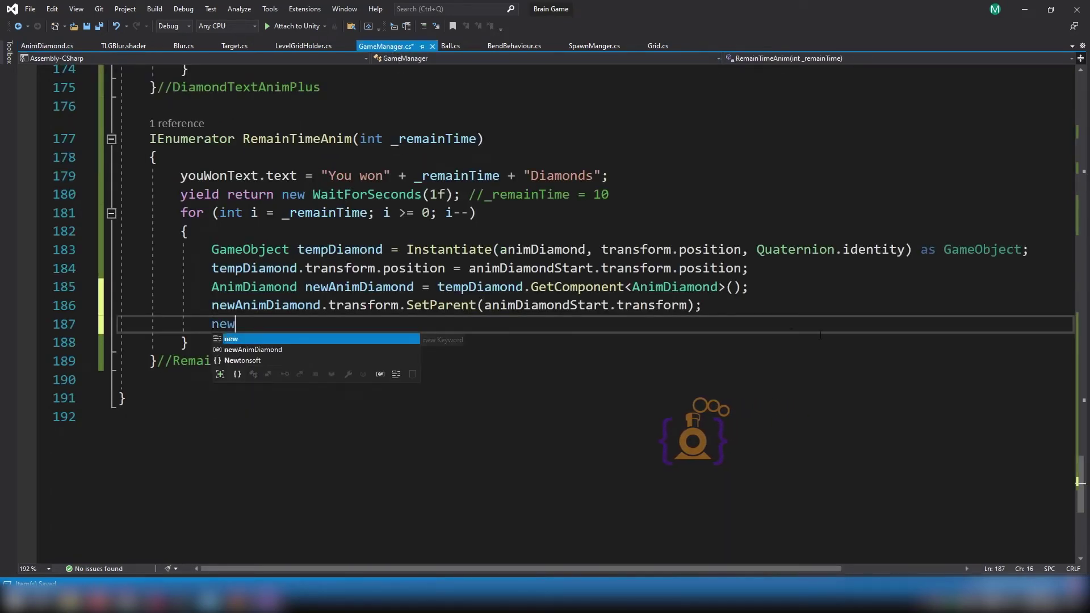
key(Tab)
text(.)
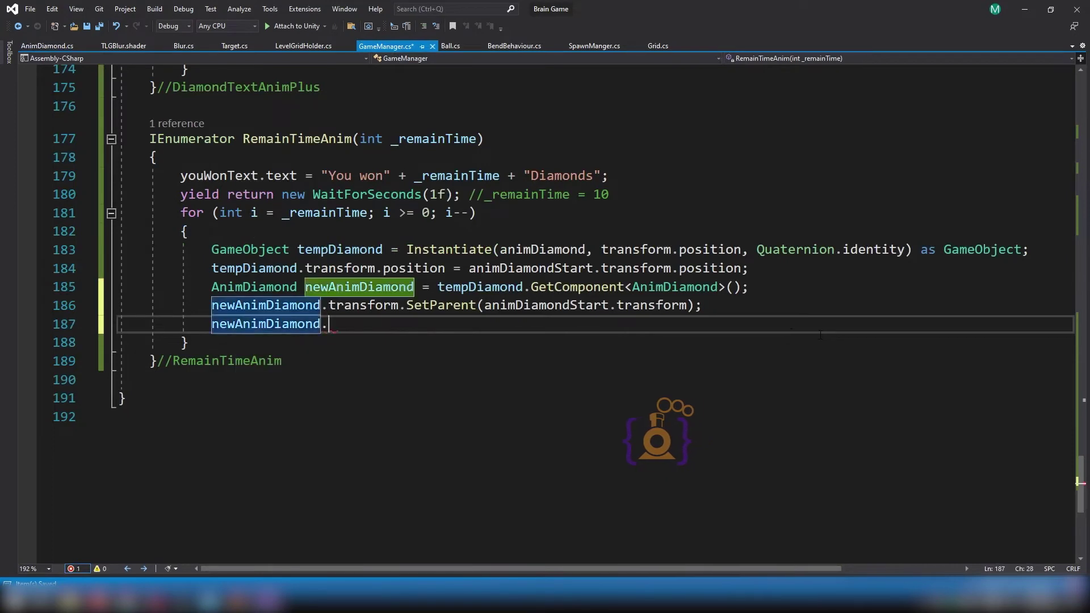
text(tr)
key(BackSpace)
text(a)
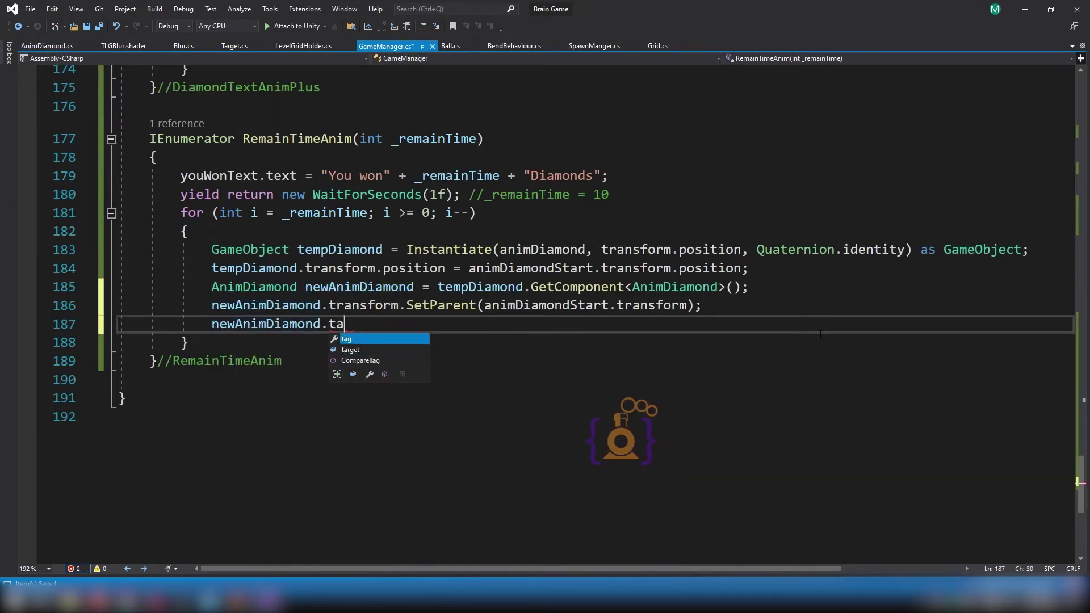
text(r)
key(Tab)
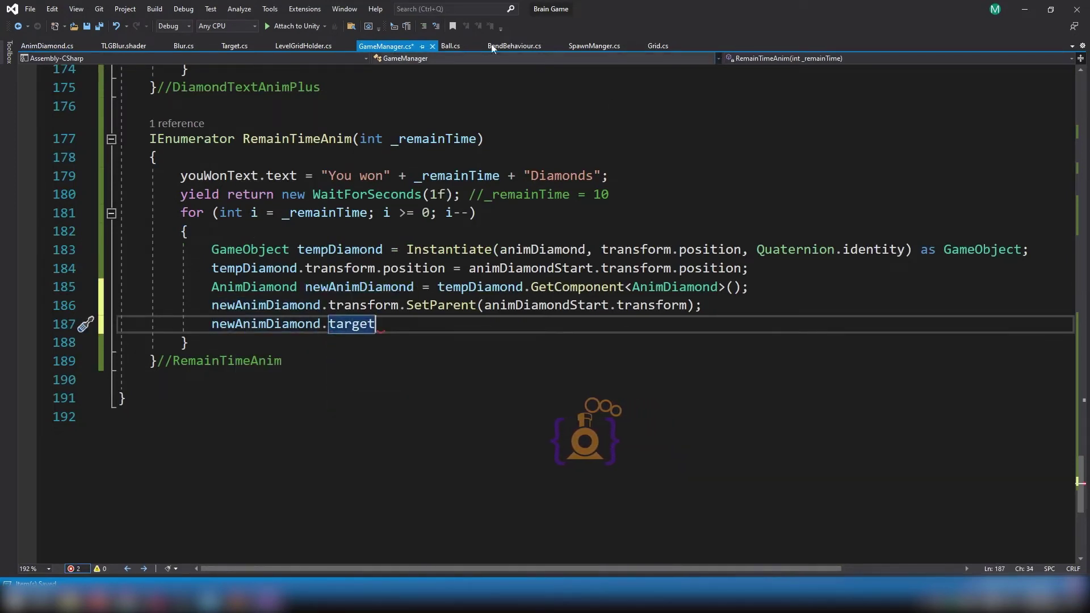
text(= and)
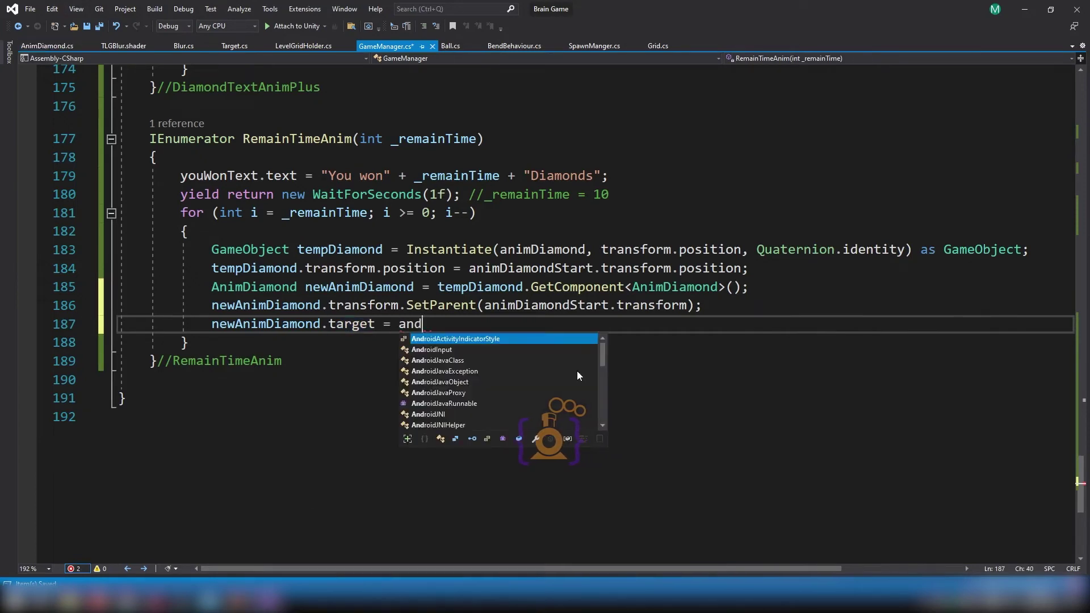
key(Tab)
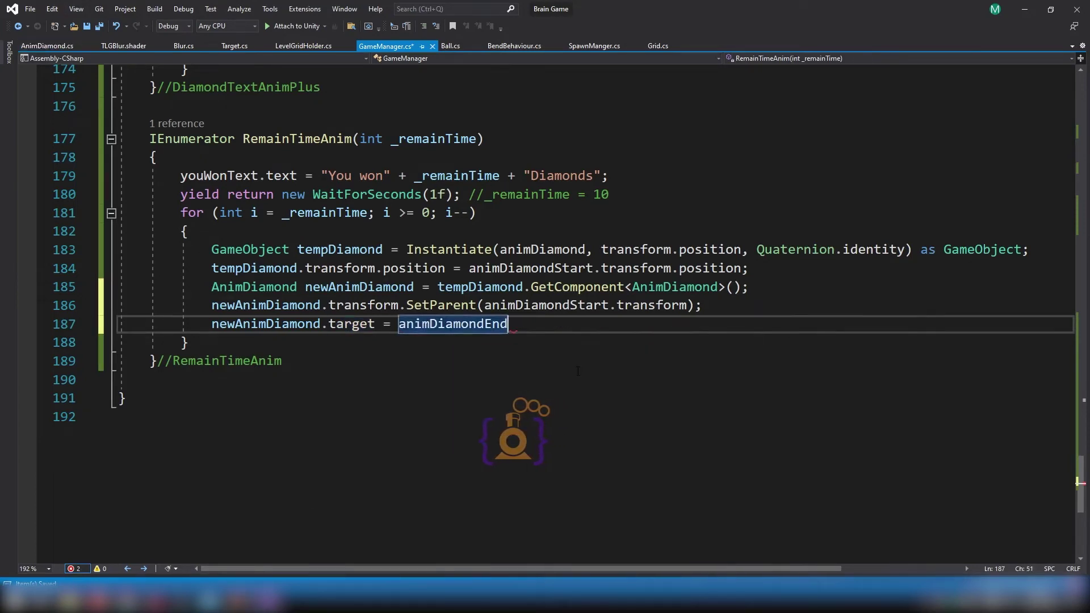
text(;)
scroll(578, 371, up, 8)
Confirm the animDiamondEnd field in GameManager.cs is declared as a Transform.
scroll(292, 230, up, 10)
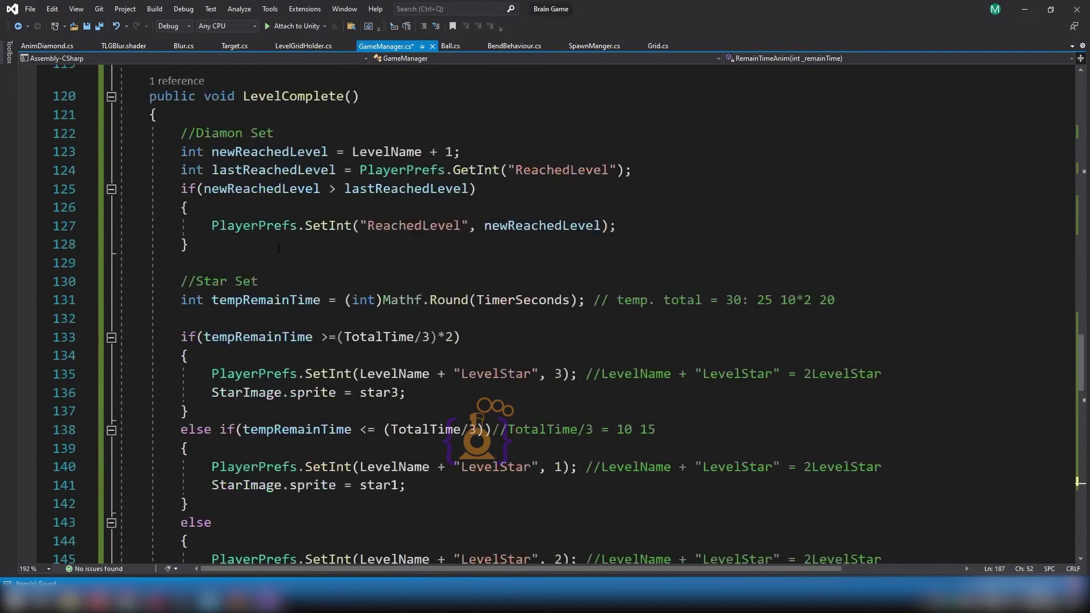
scroll(289, 236, up, 5)
scroll(287, 244, up, 10)
scroll(284, 252, up, 4)
scroll(284, 251, up, 8)
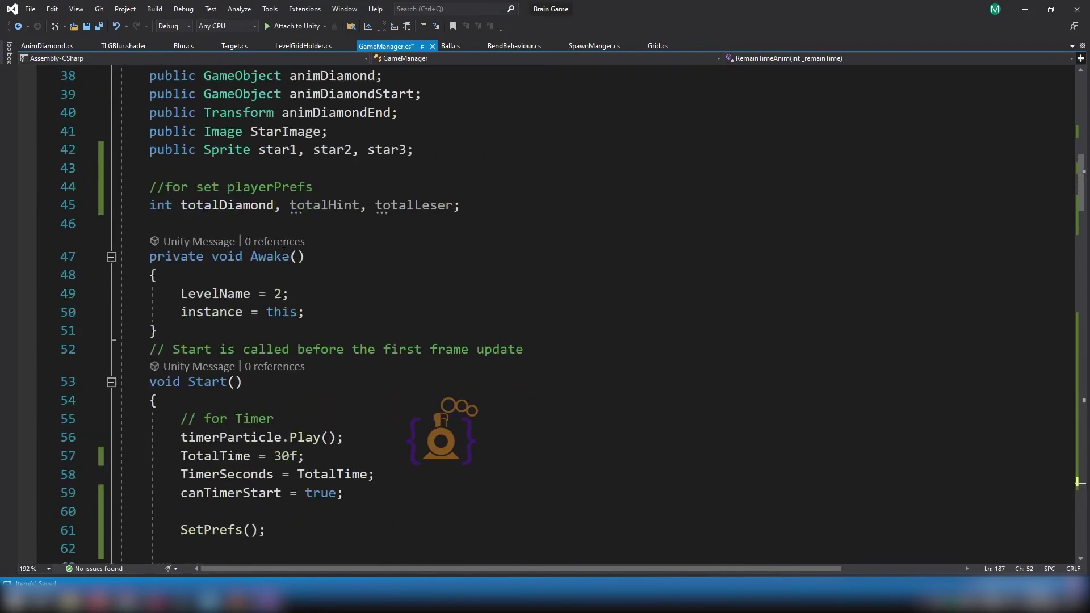
scroll(284, 252, up, 4)
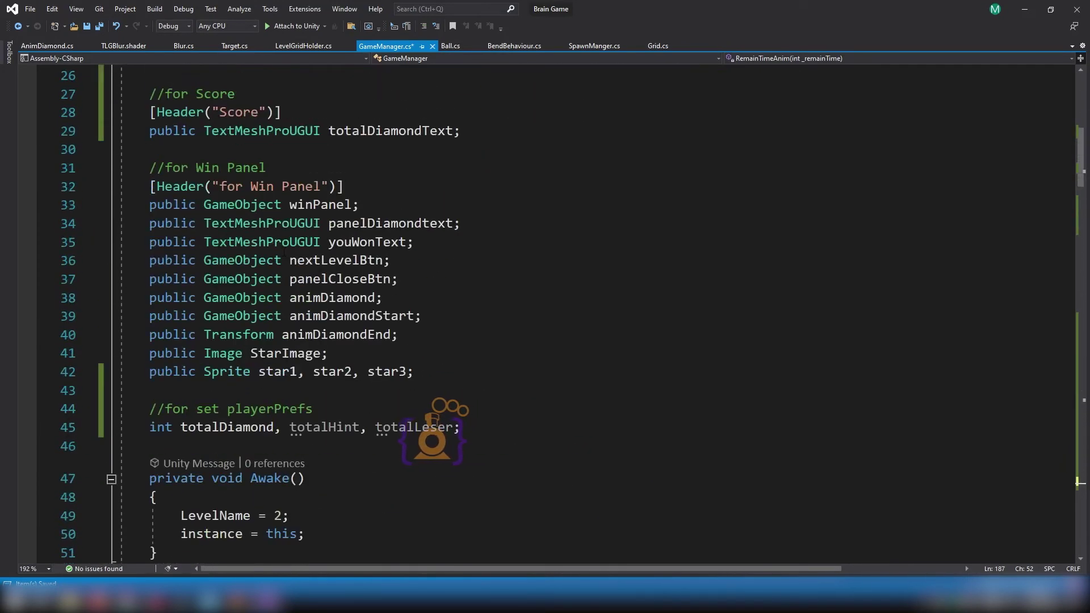
double_click(239, 335)
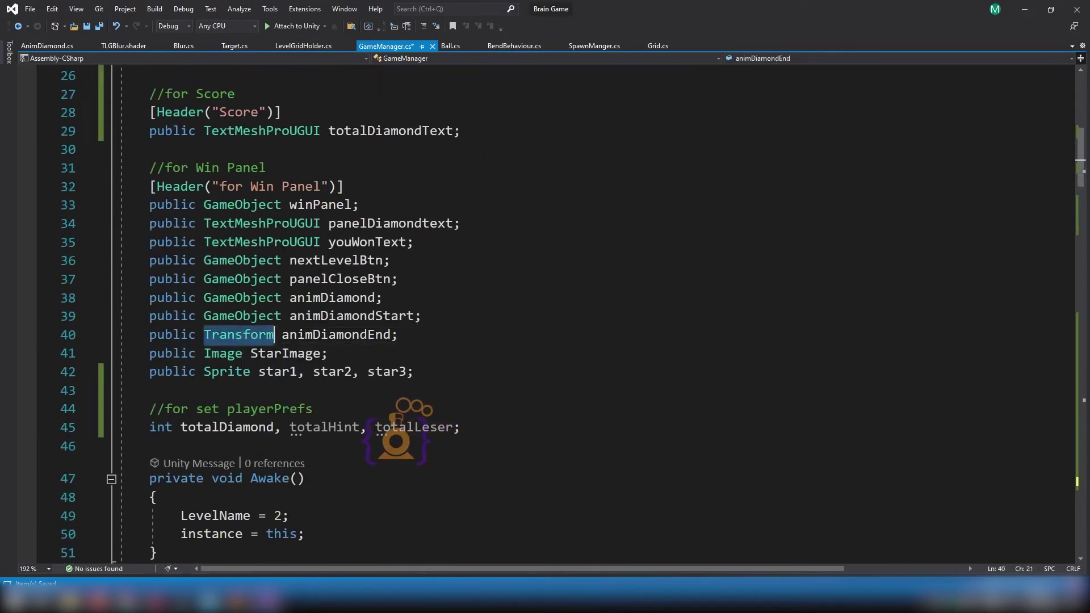
double_click(359, 336)
Save GameManager.cs with the line 187 target assignment.
scroll(469, 358, down, 15)
scroll(468, 359, down, 8)
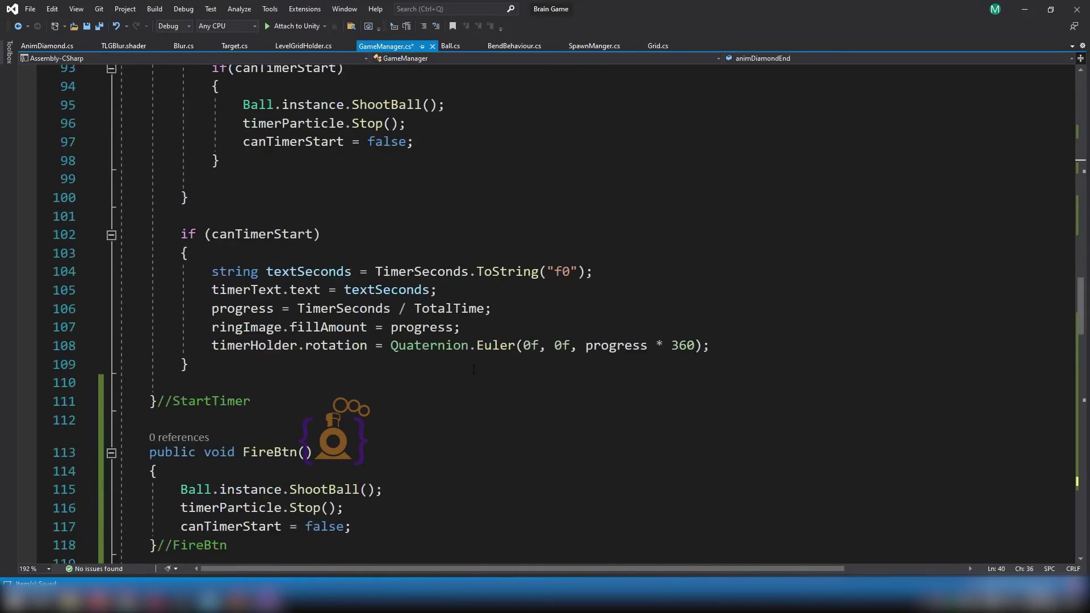
scroll(477, 329, down, 14)
scroll(485, 300, down, 9)
scroll(491, 275, down, 5)
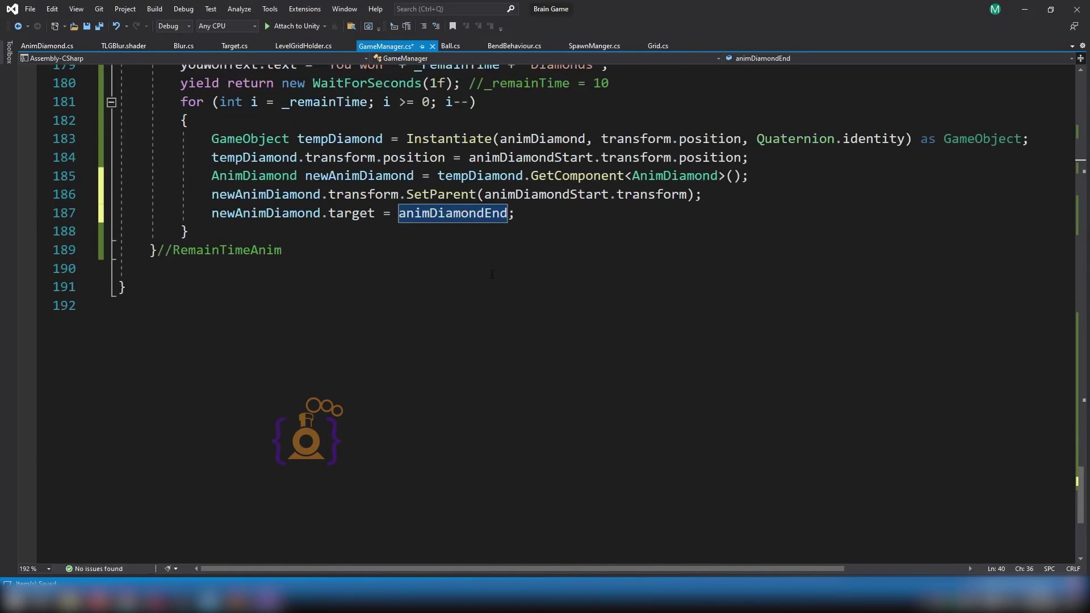
click(544, 214)
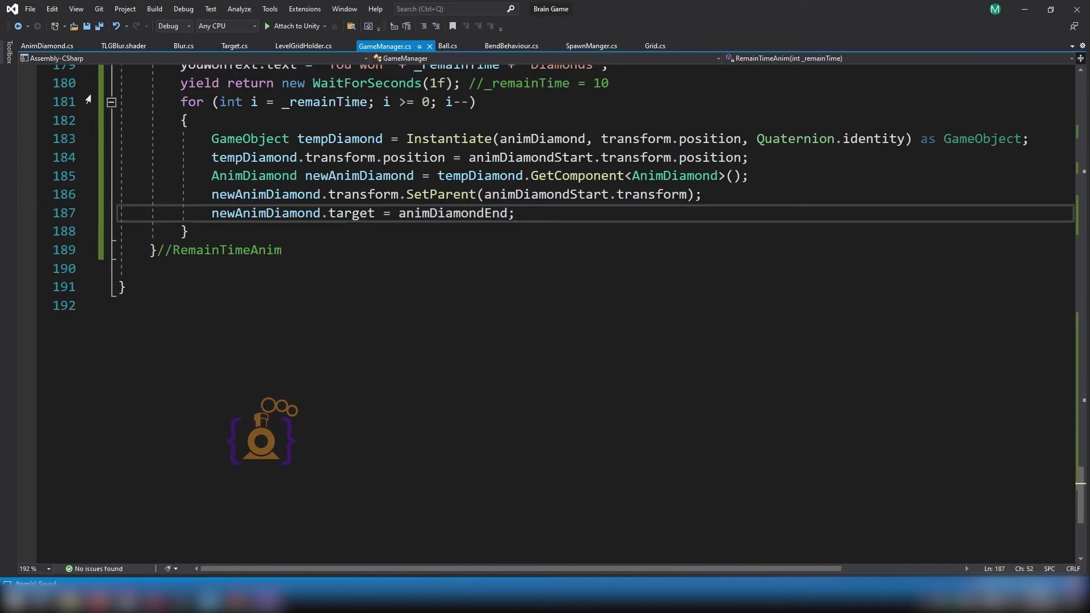
key(ctrl+s)
Review how endPoint is used on line 14 of AnimDiamond.cs, then return to GameManager.cs.
click(47, 45)
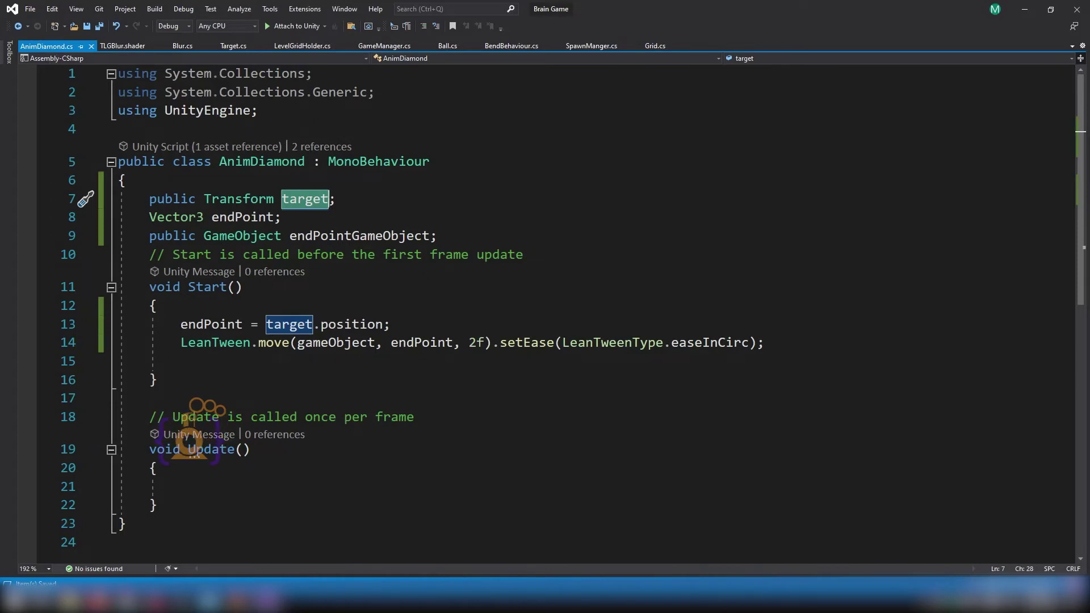
click(452, 342)
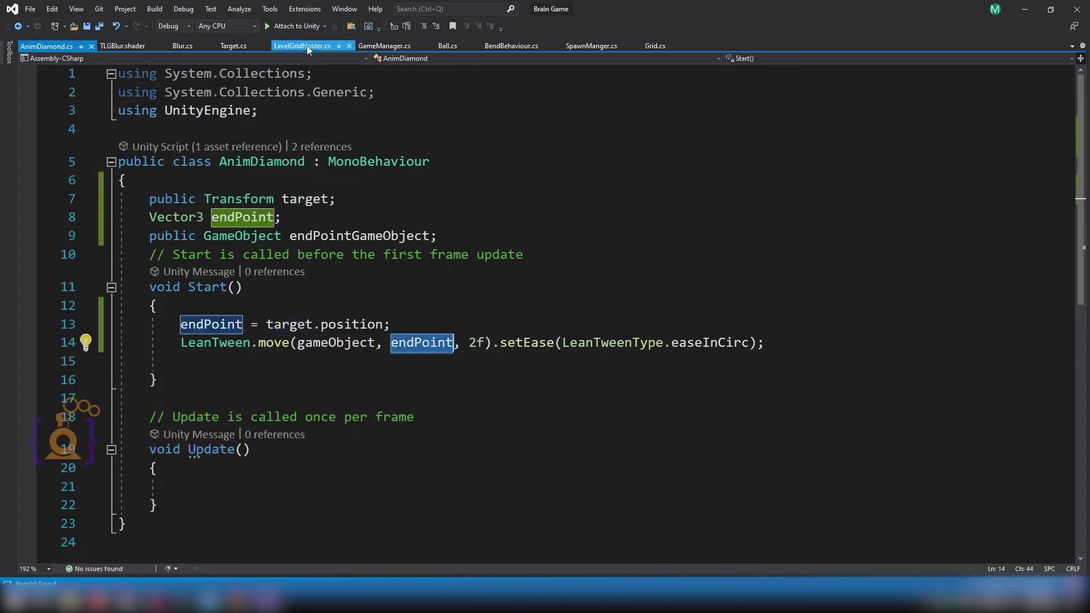
click(384, 46)
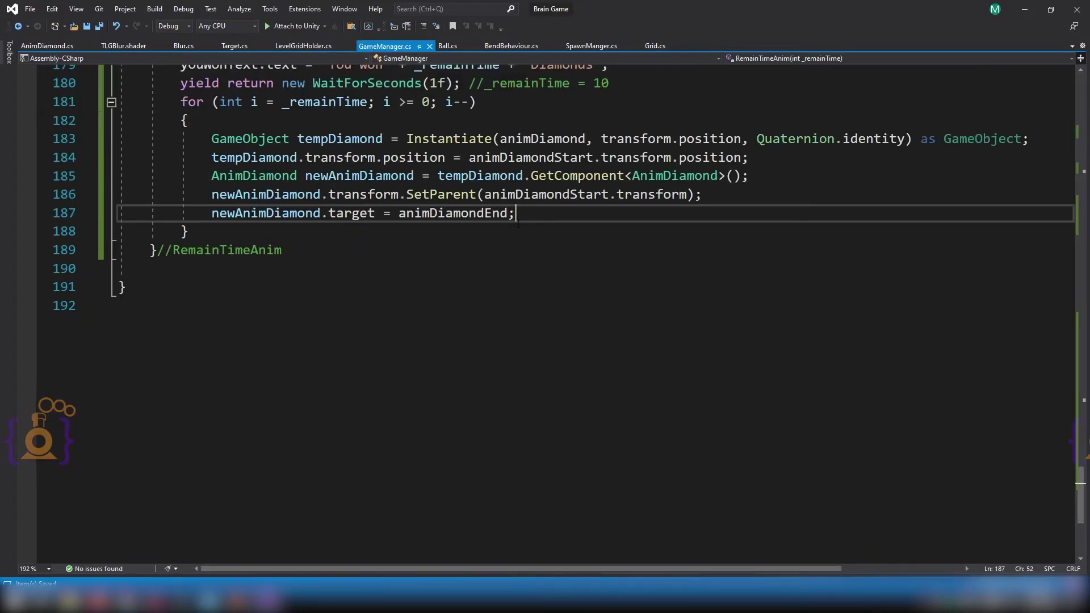
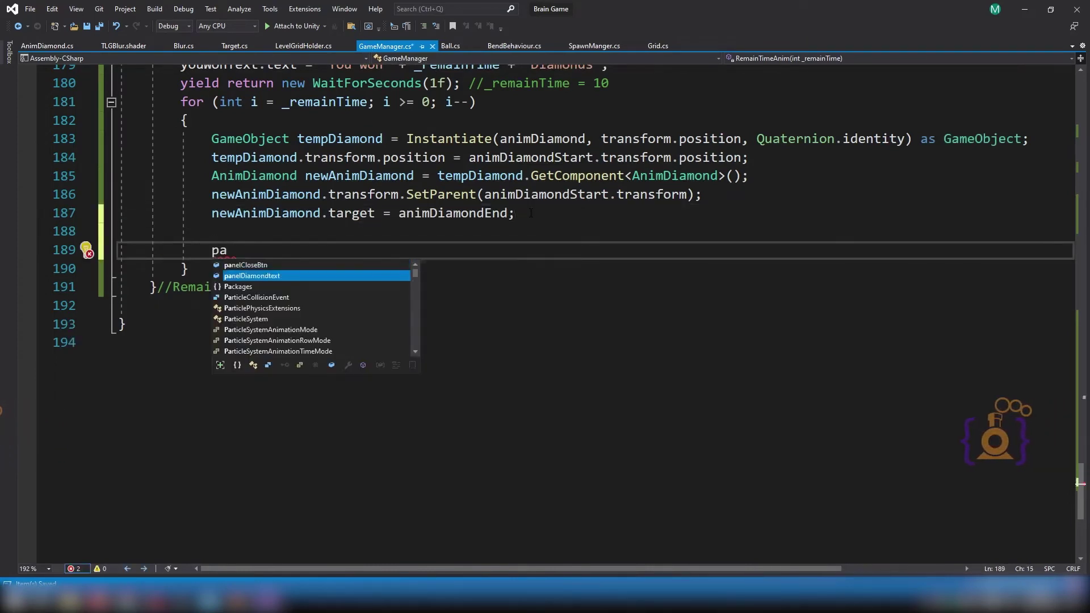
Write panelDiamondtext.text = i.ToString(); on line 189 using IntelliSense completions.
key(Tab)
text(.te)
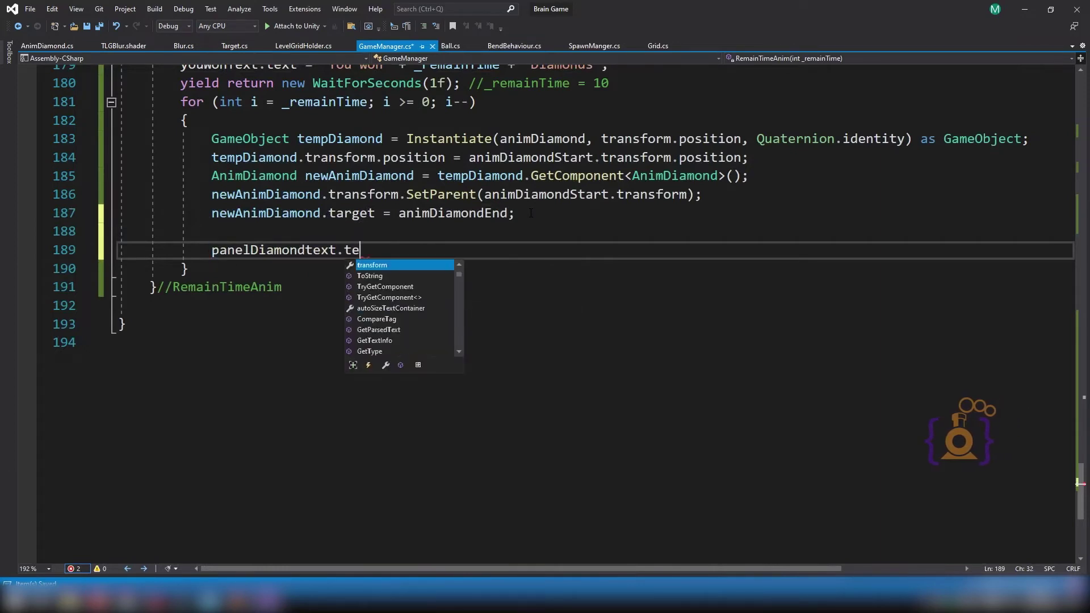
key(Tab)
text(= )
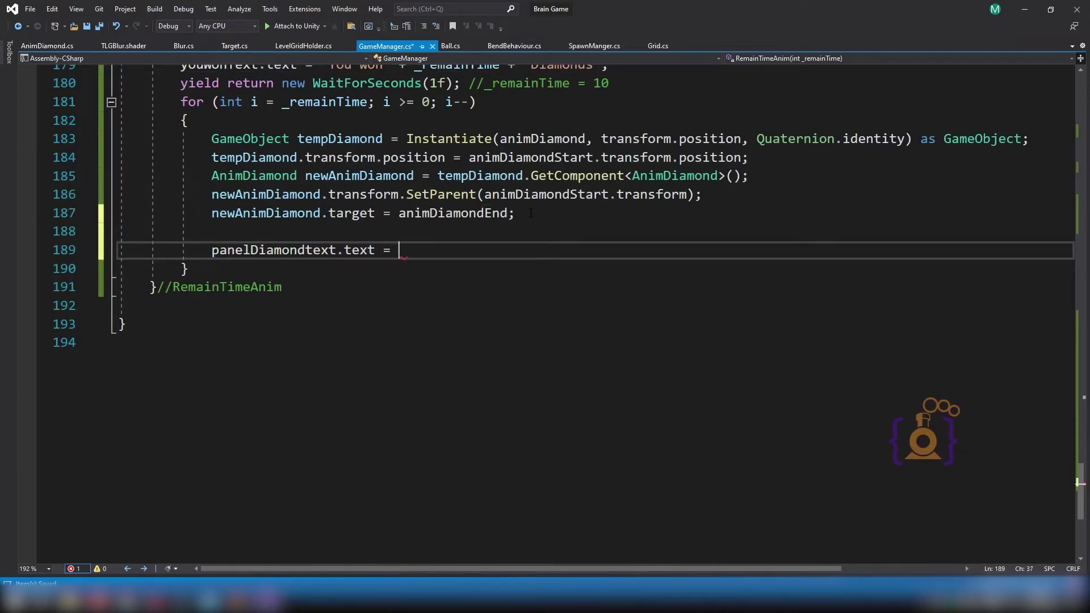
text(i)
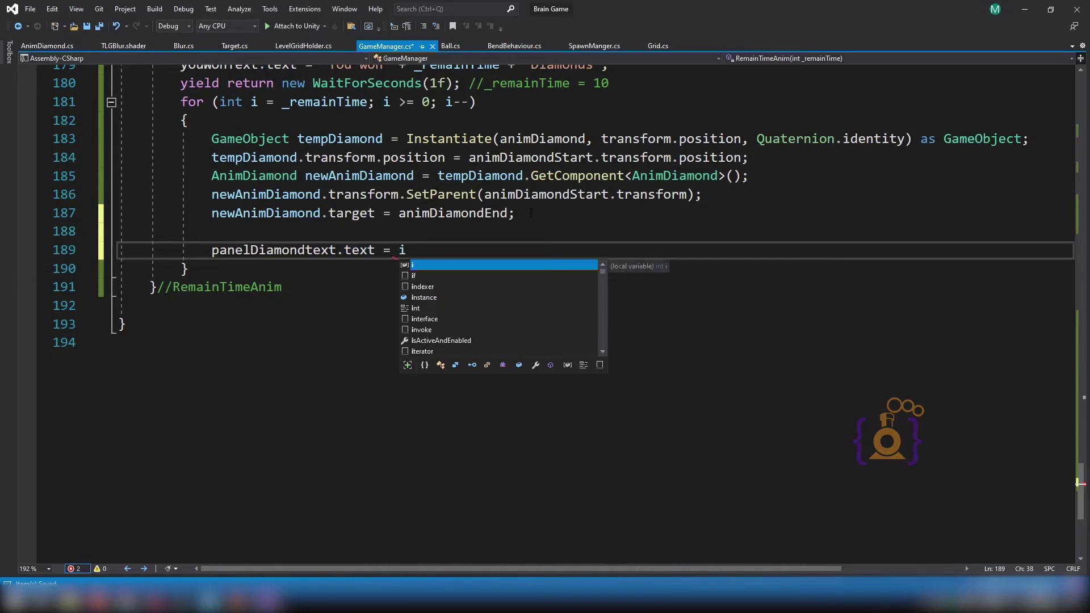
text(.)
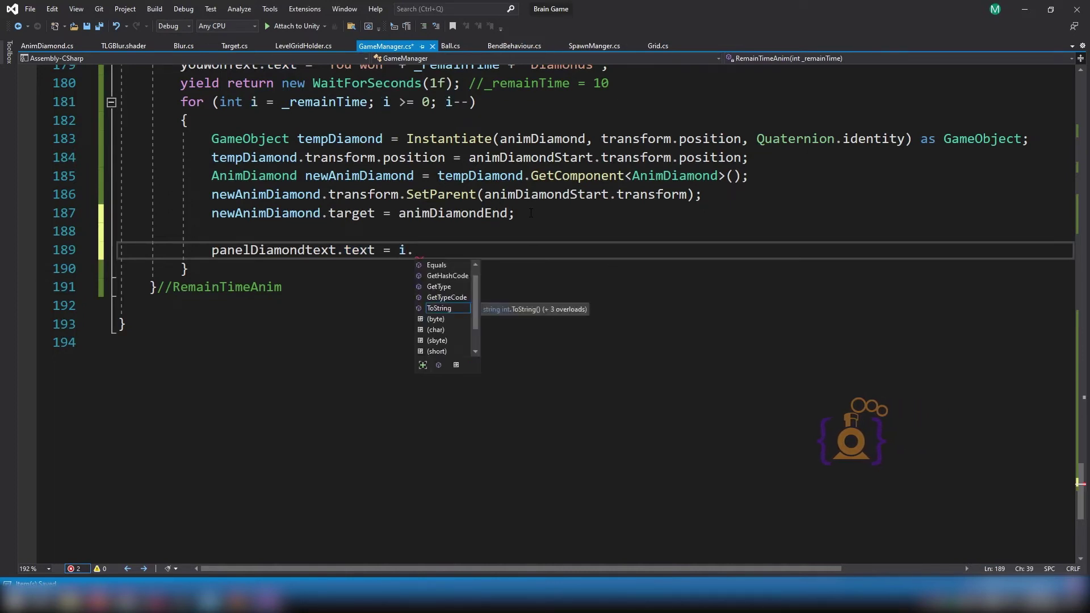
key(Tab)
text(())
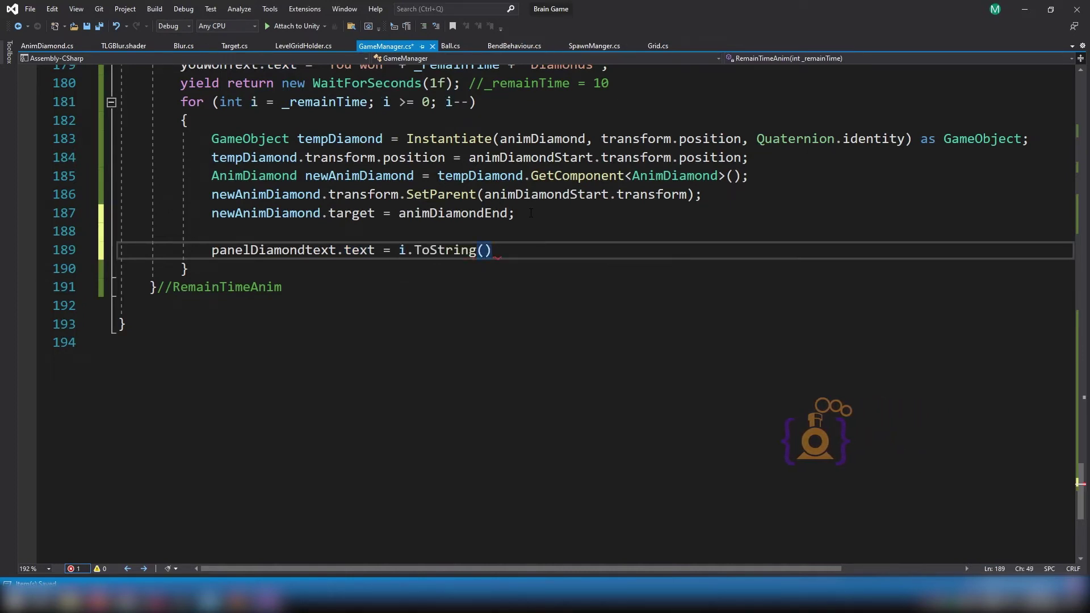
text(;)
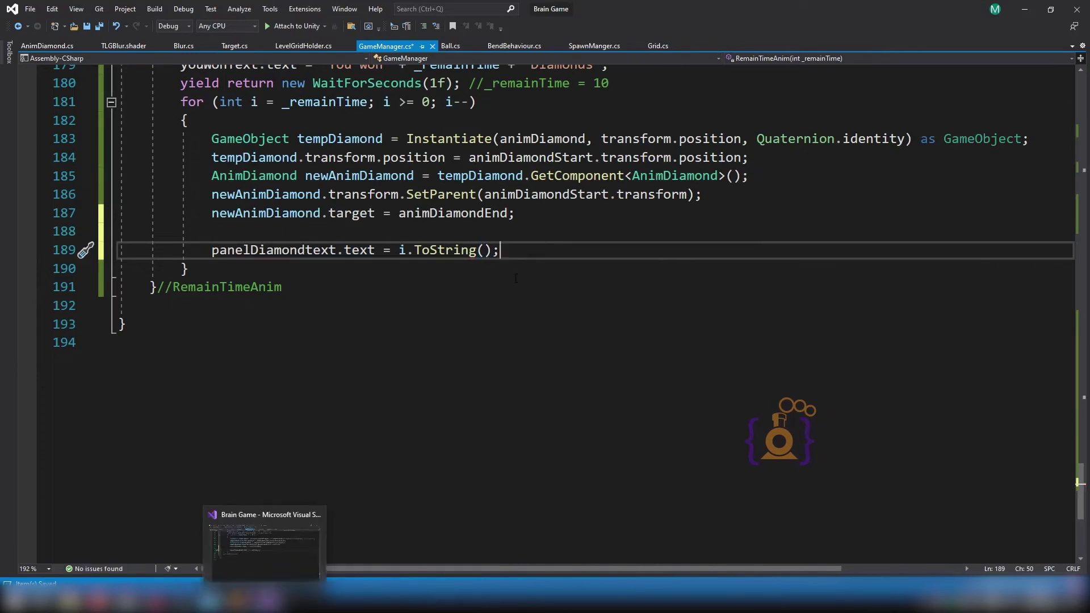
Add yield return new WaitForSeconds(0.5f); on the line below.
key(Return)
text(ye)
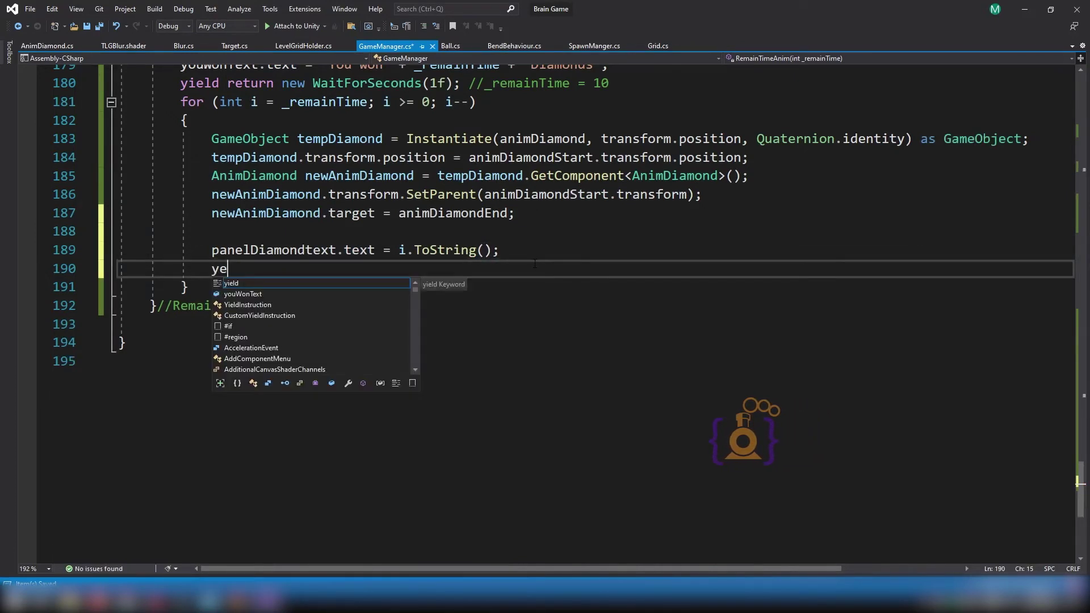
key(Tab)
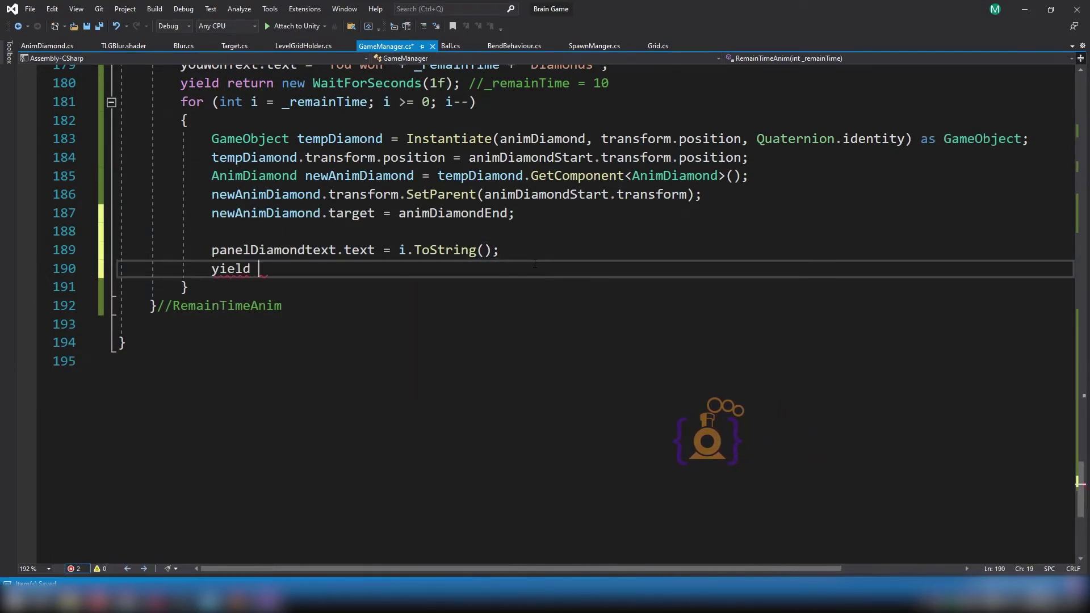
text(return)
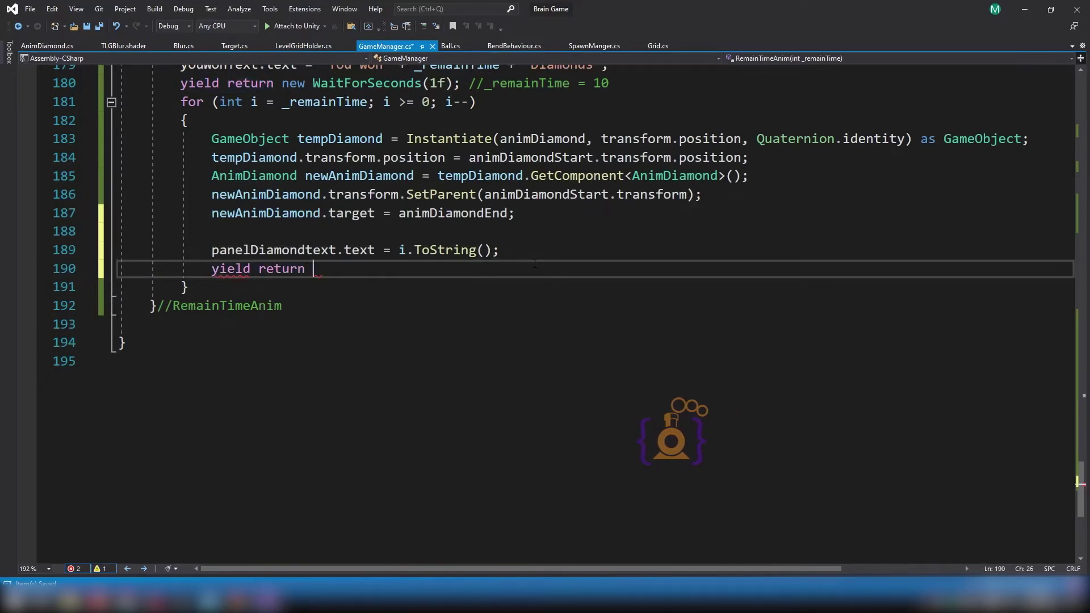
text( new )
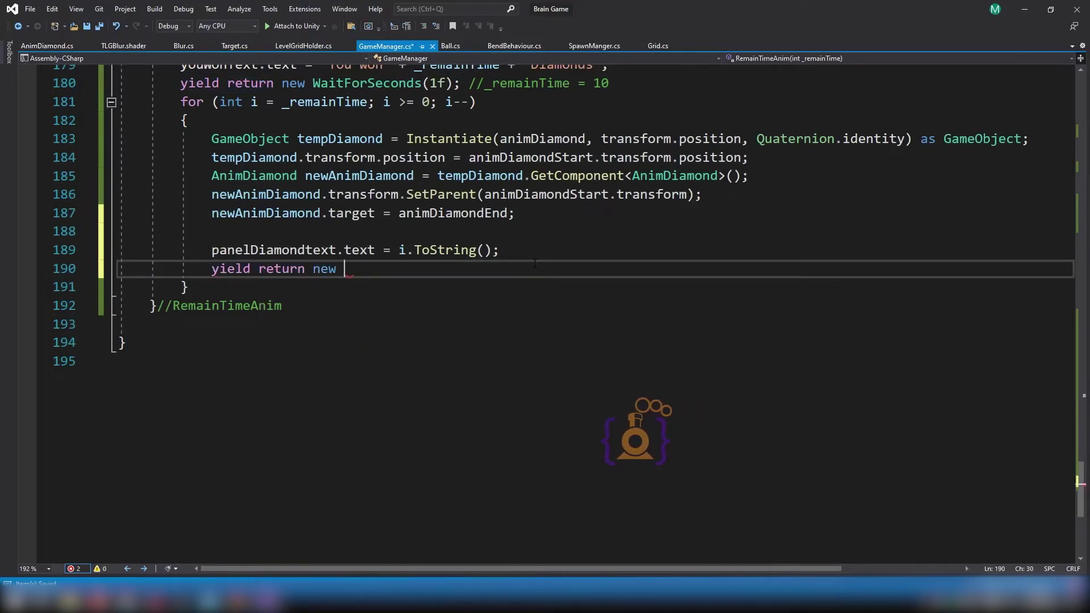
text(wai)
key(Down)
key(Down)
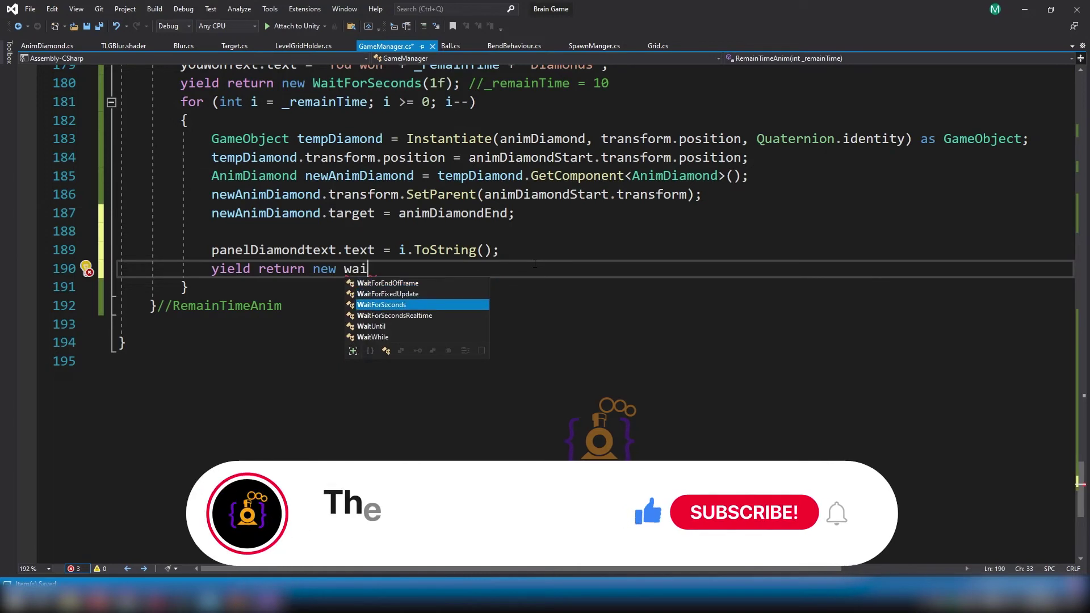
key(Tab)
text((0)
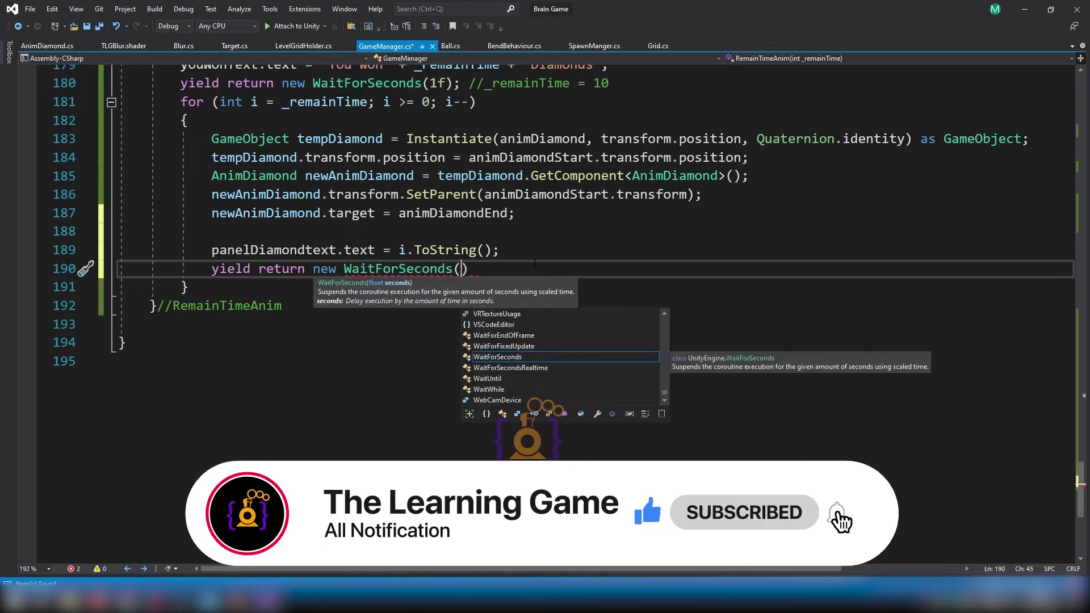
text(.5)
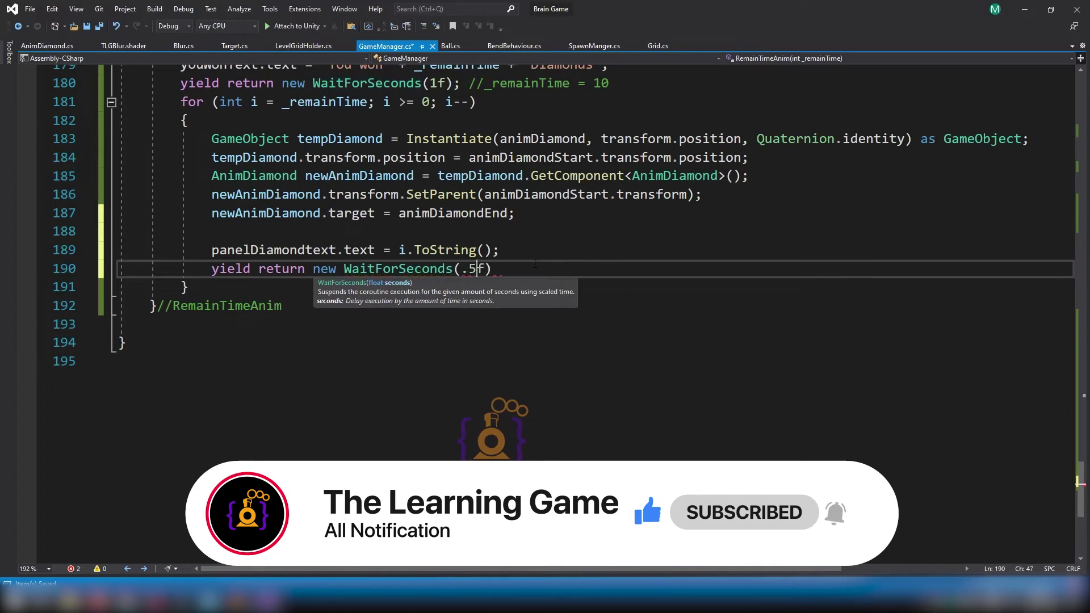
text(f)
key(Left)
key(Left)
key(Left)
text(0)
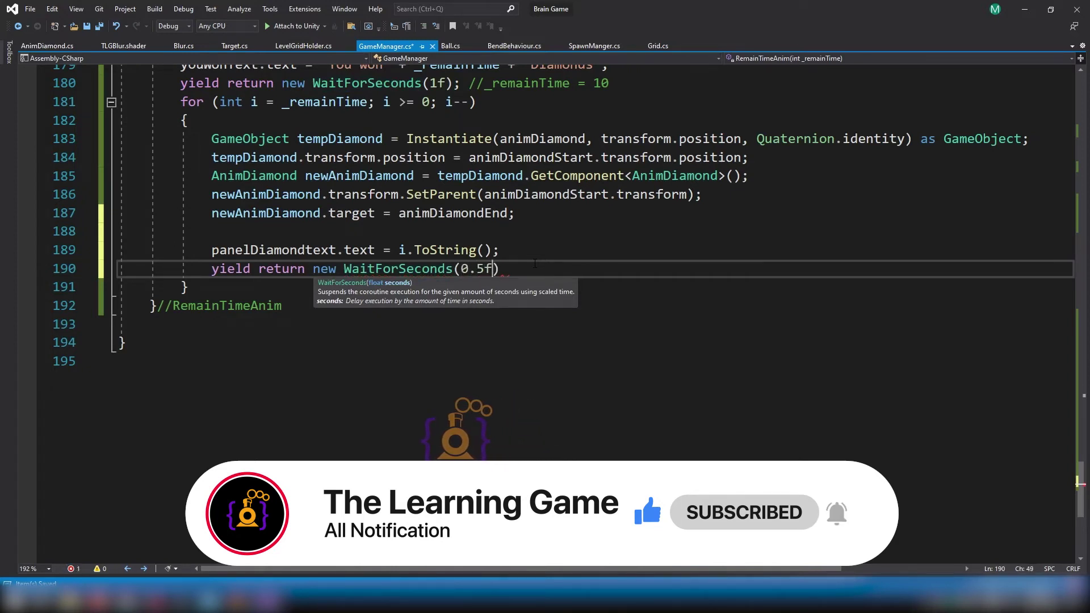
key(End)
text(;)
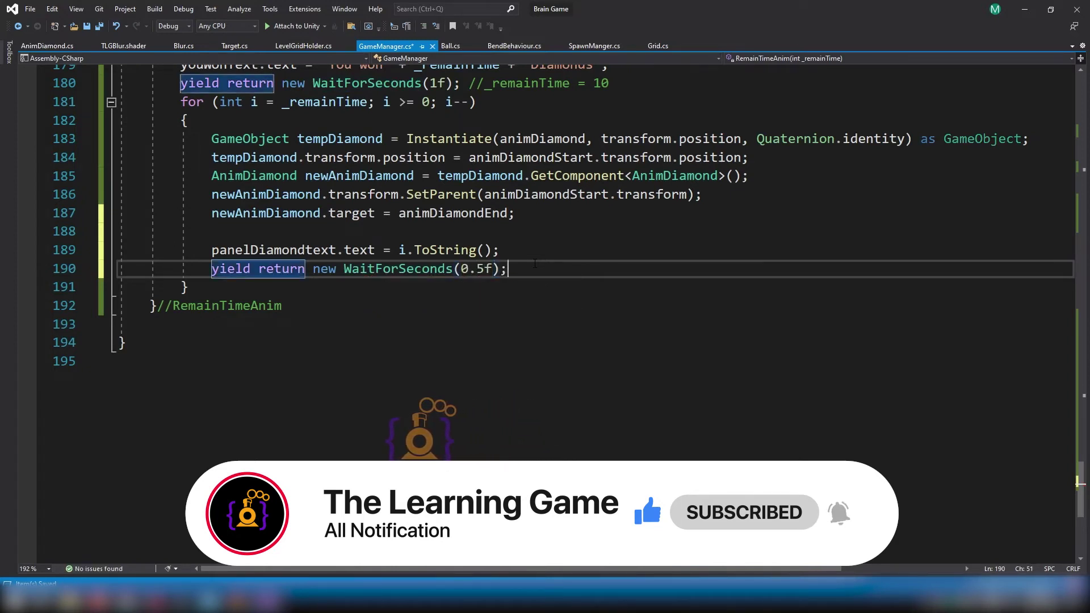
scroll(534, 263, up, 2)
click(601, 194)
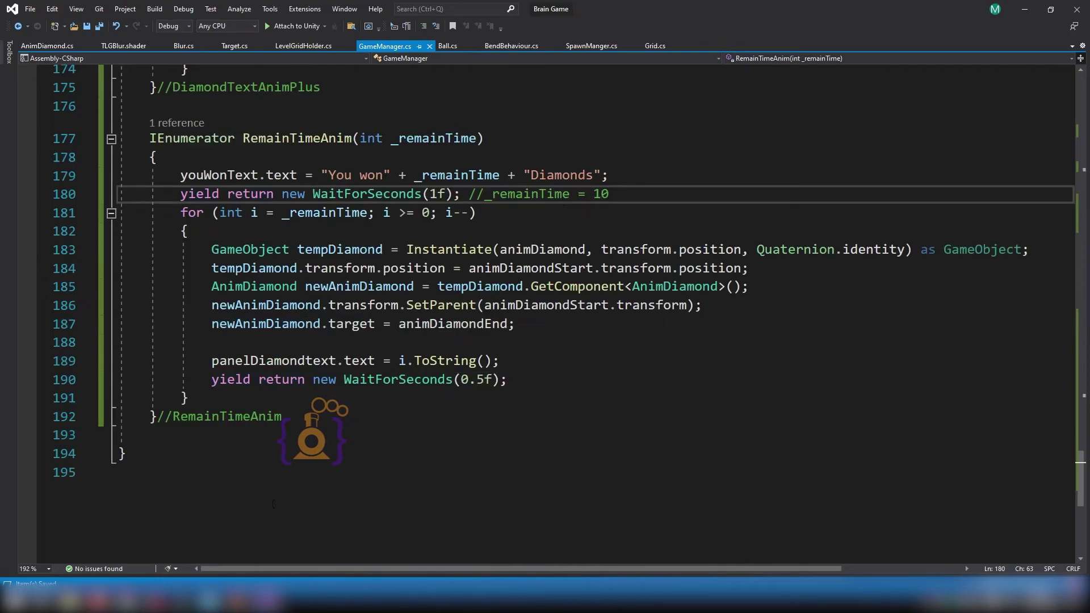
Let Unity reload the scripts, then check where tempDiamond is used in Visual Studio.
mouse_move(176, 598)
click(244, 545)
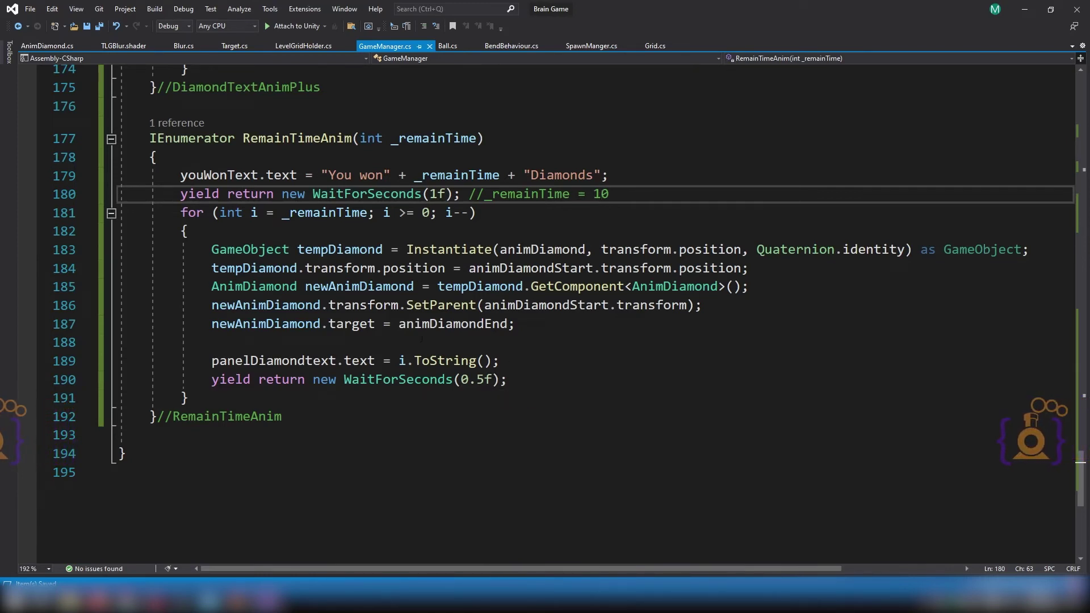
click(383, 250)
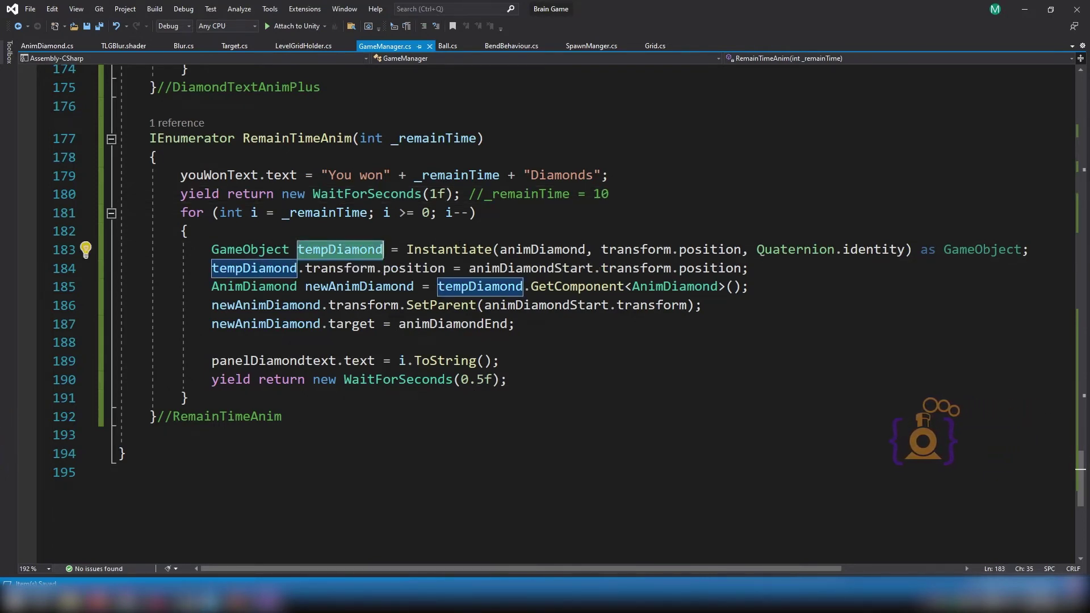
Return to the Unity editor and frame the UI canvas in the scene view.
mouse_move(188, 600)
click(244, 545)
key(f)
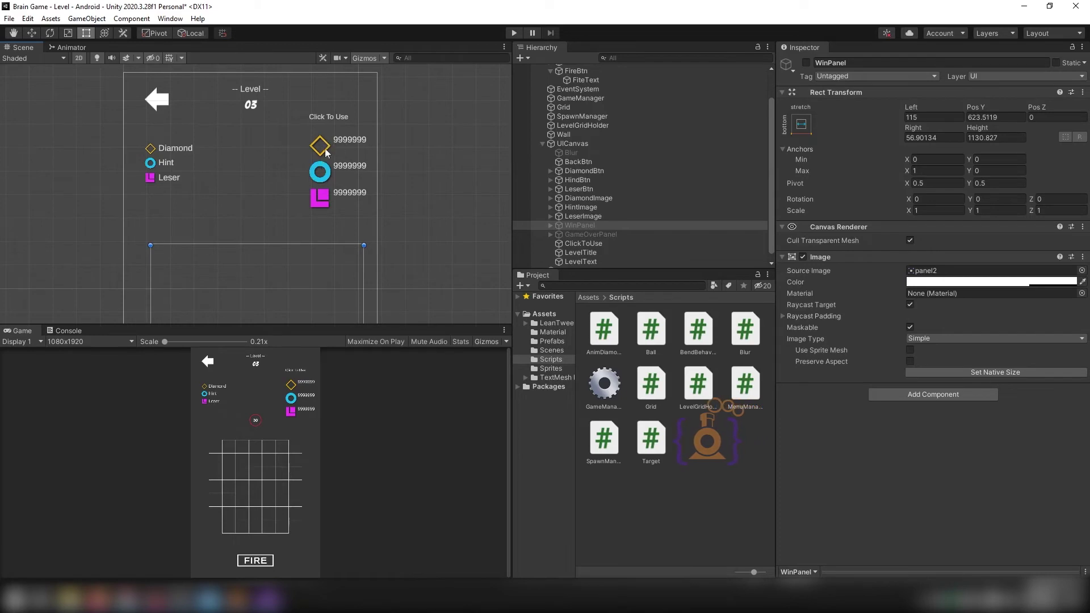
scroll(404, 237, down, 2)
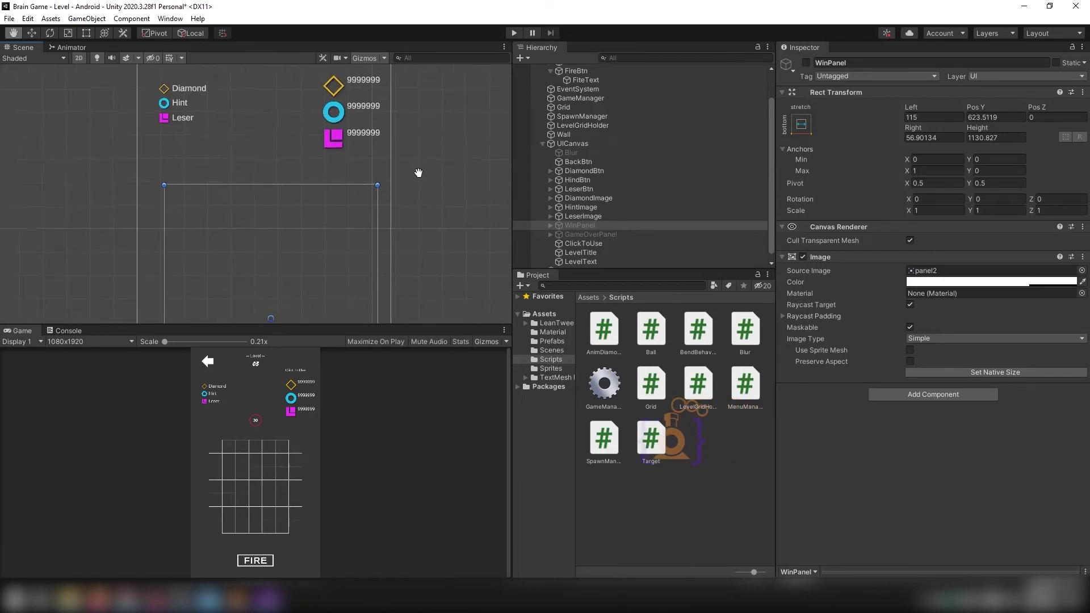
mouse_move(421, 199)
middle_down()
mouse_move(419, 181)
mouse_move(404, 184)
middle_up()
scroll(399, 175, down, 1)
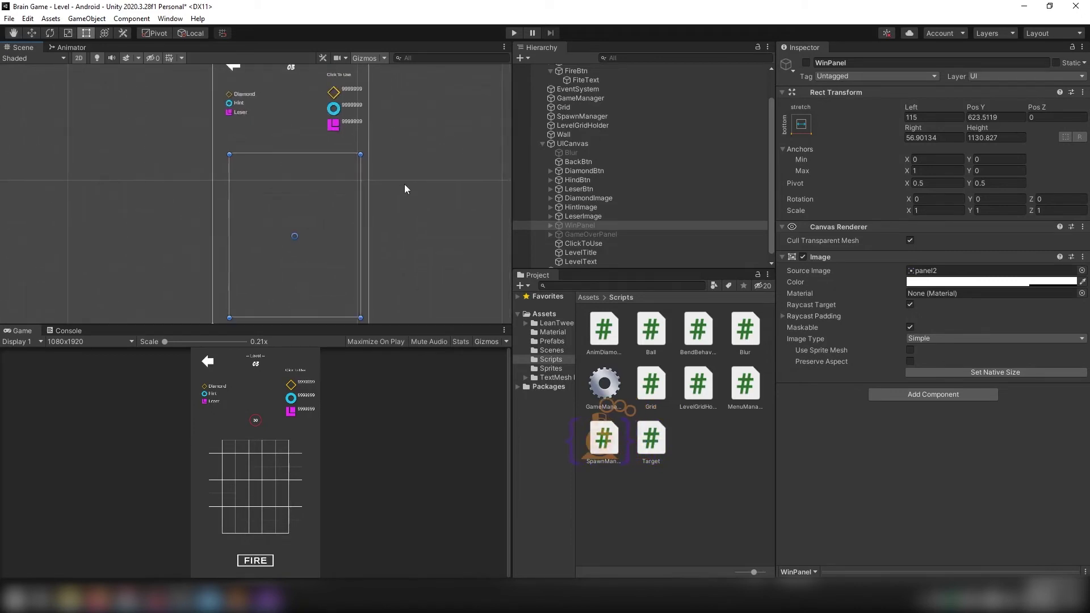
key(ctrl+p)
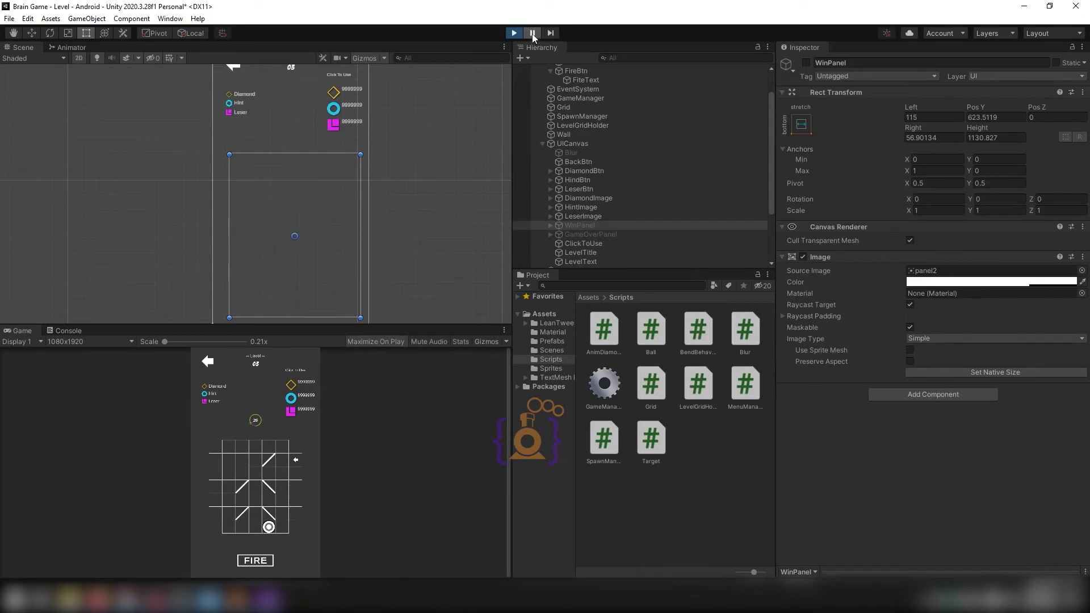
click(513, 34)
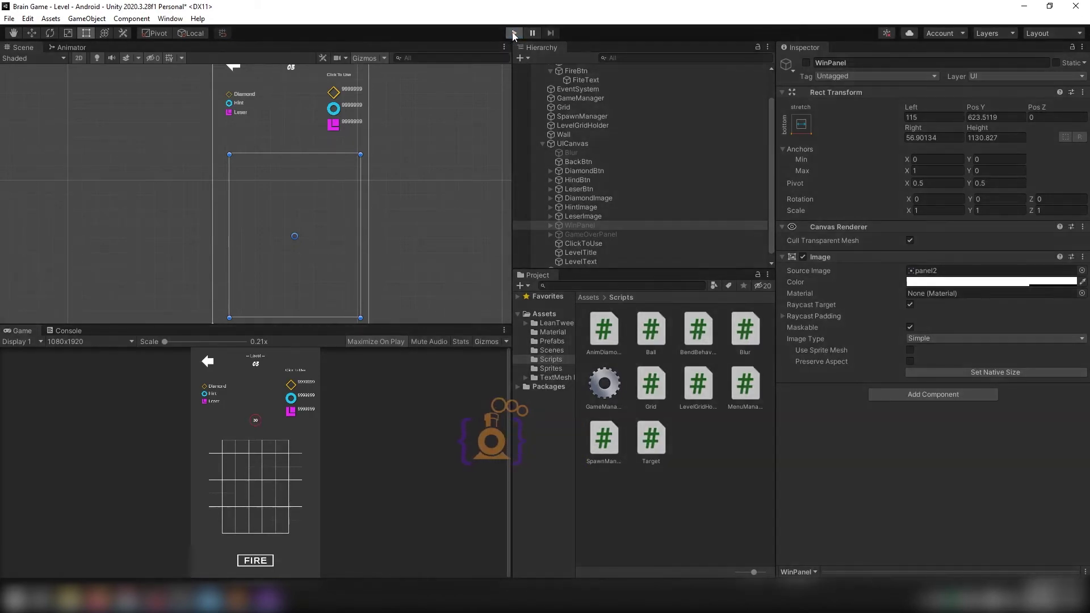
click(514, 34)
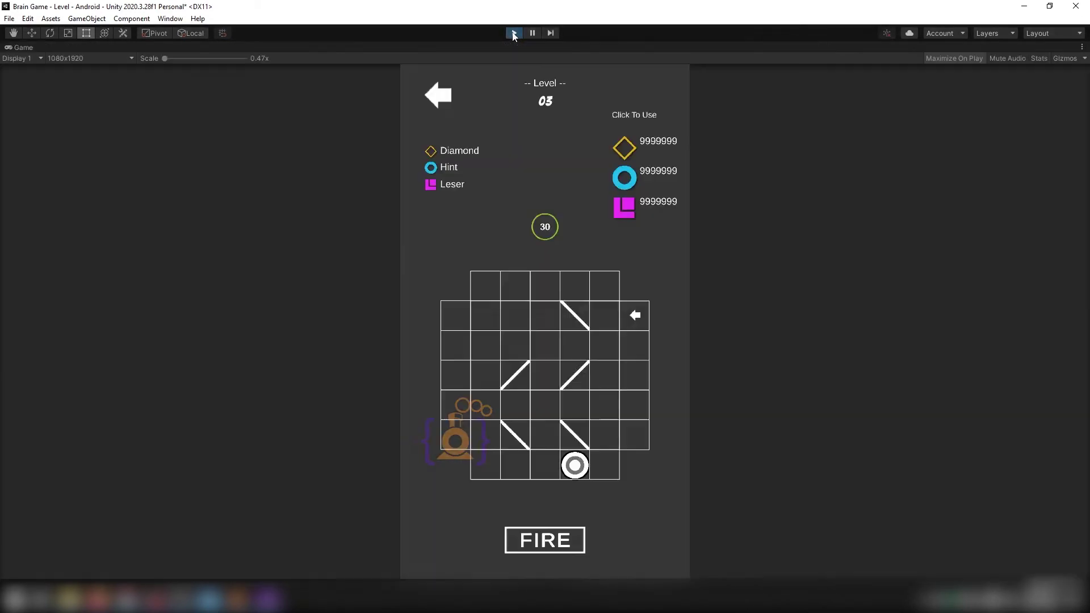
click(579, 322)
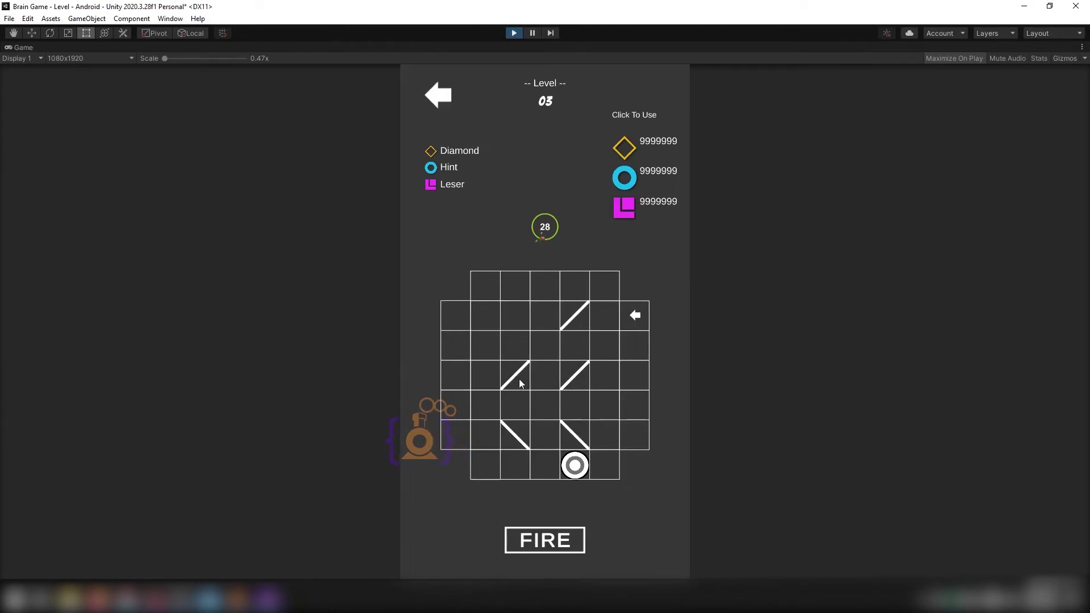
click(561, 541)
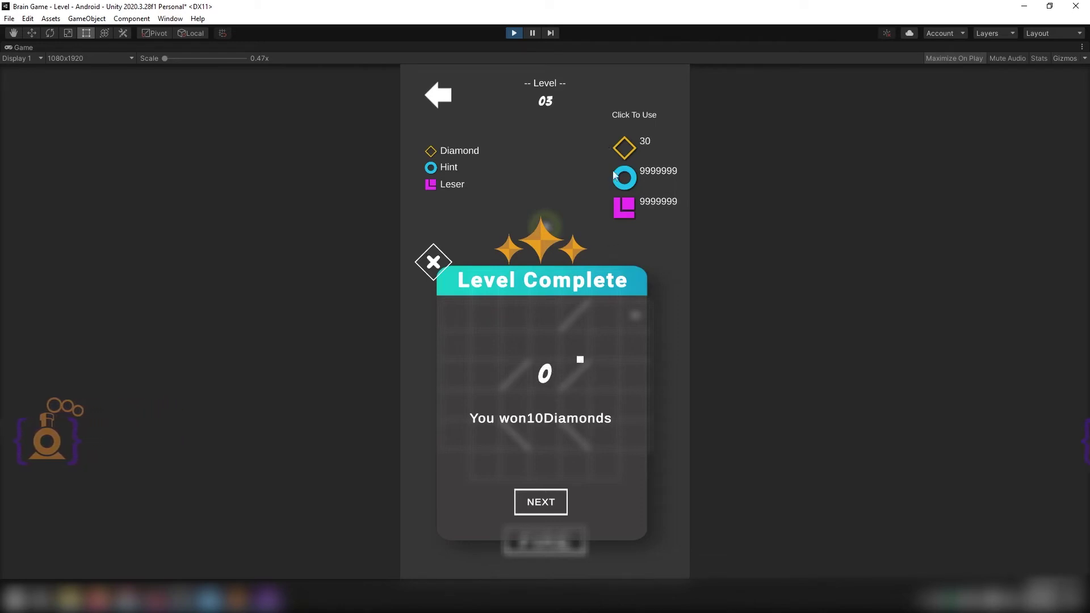
click(514, 33)
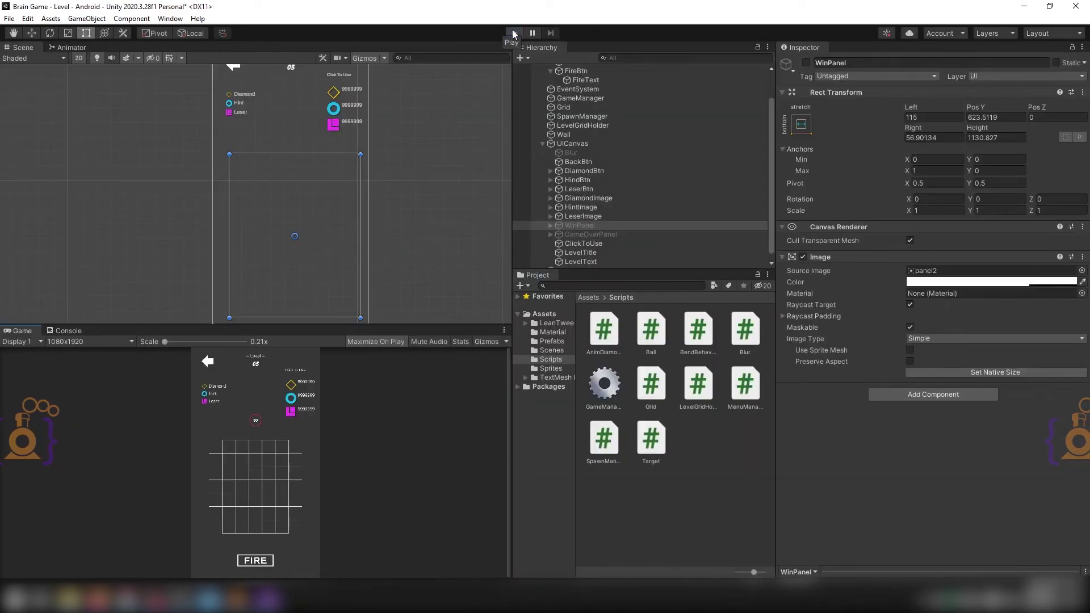
Check the Console, return to the Game view, and replay the level firing the ball to win.
click(68, 331)
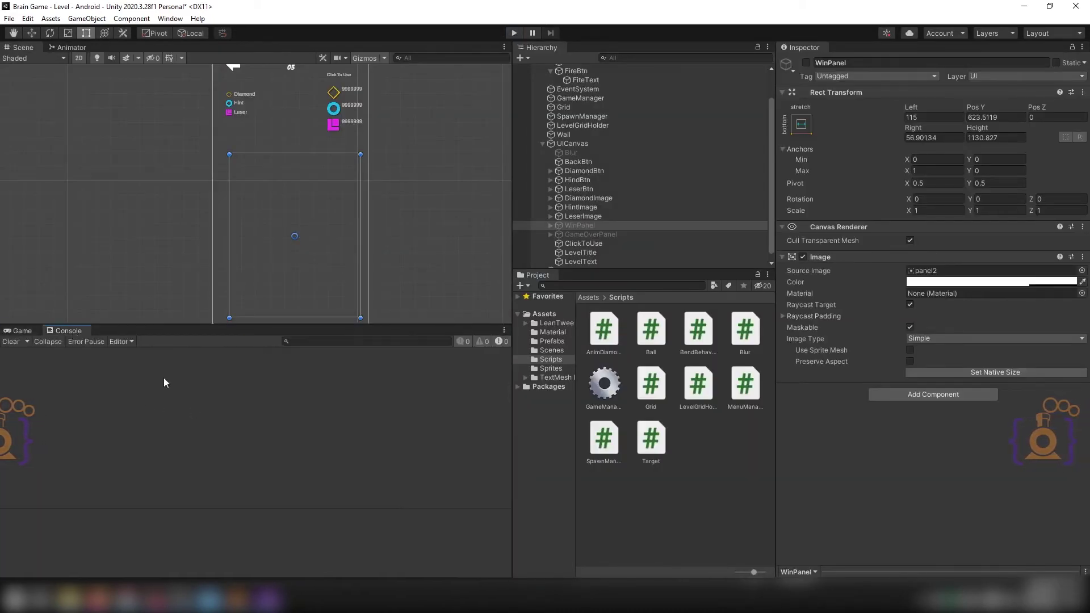
click(23, 331)
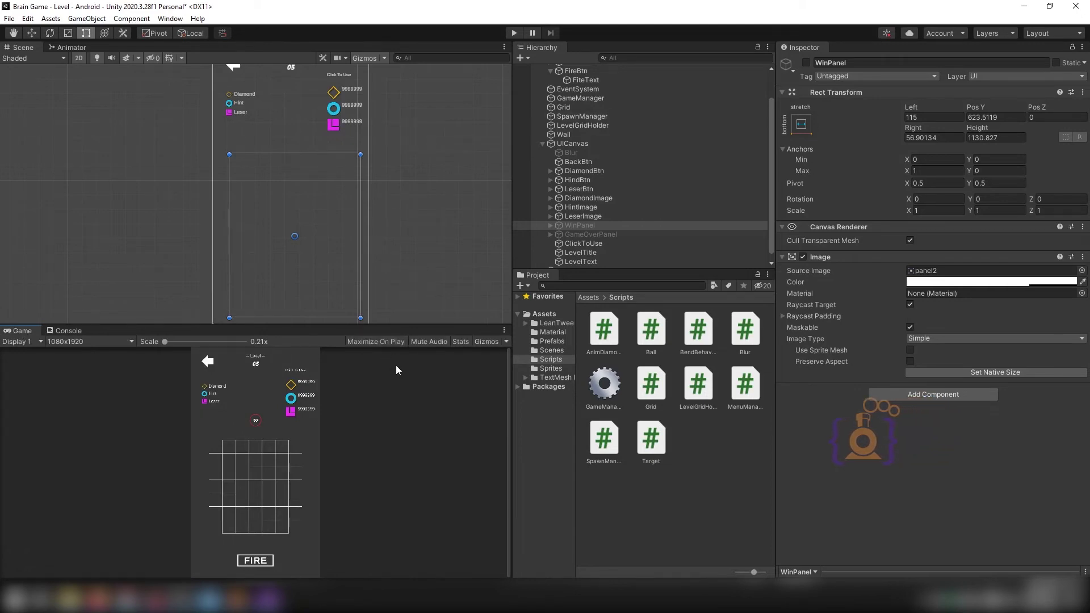
click(513, 33)
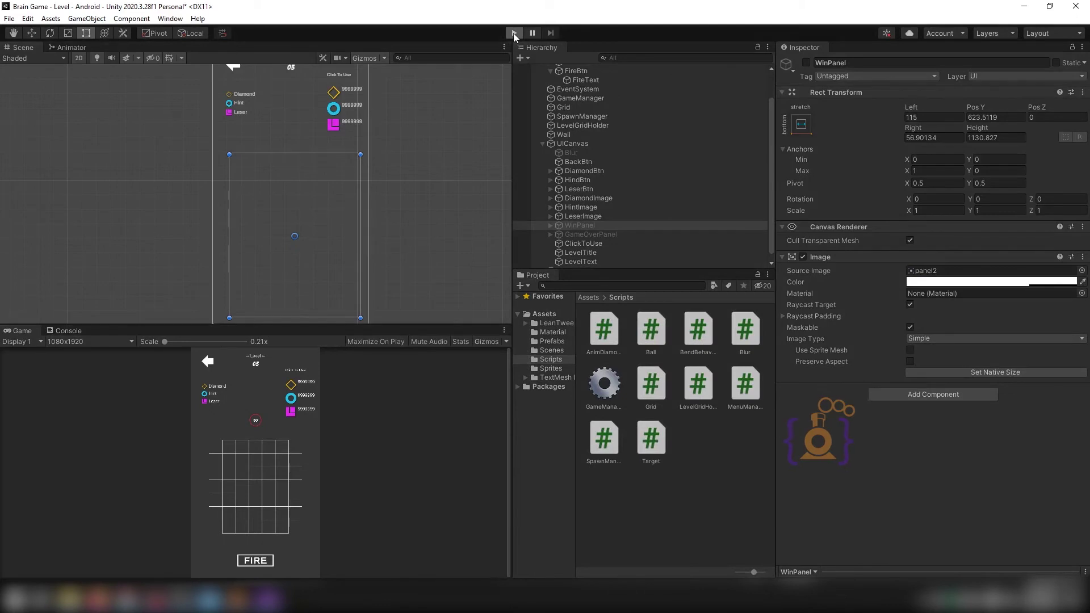
click(256, 561)
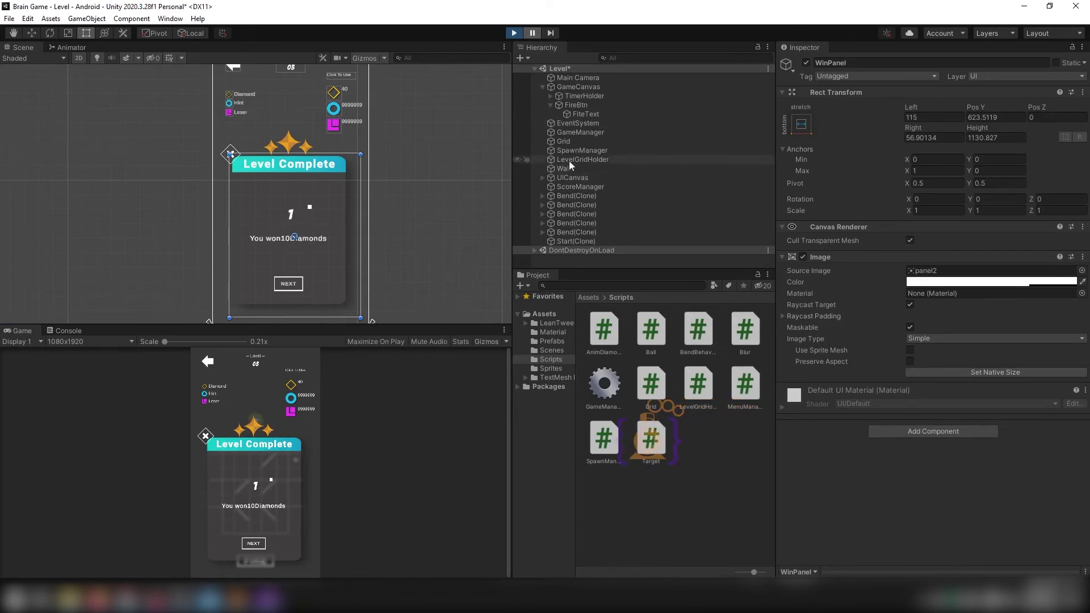
Expand UICanvas > WinPanel > DiamondImage and frame the first spawned AnimDiamondImage clone.
click(543, 178)
scroll(624, 196, down, 3)
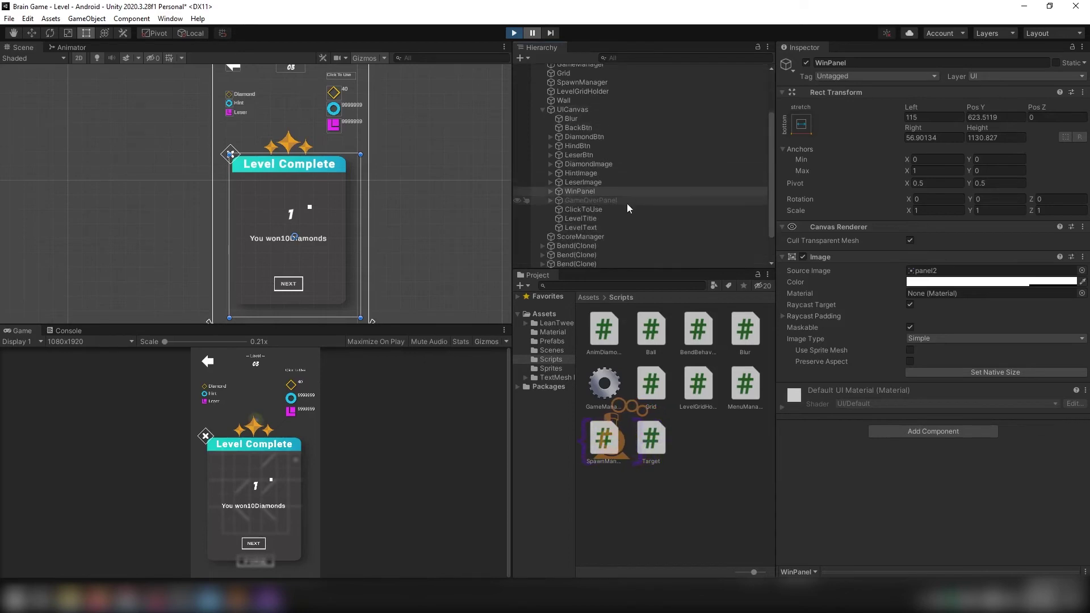
click(551, 192)
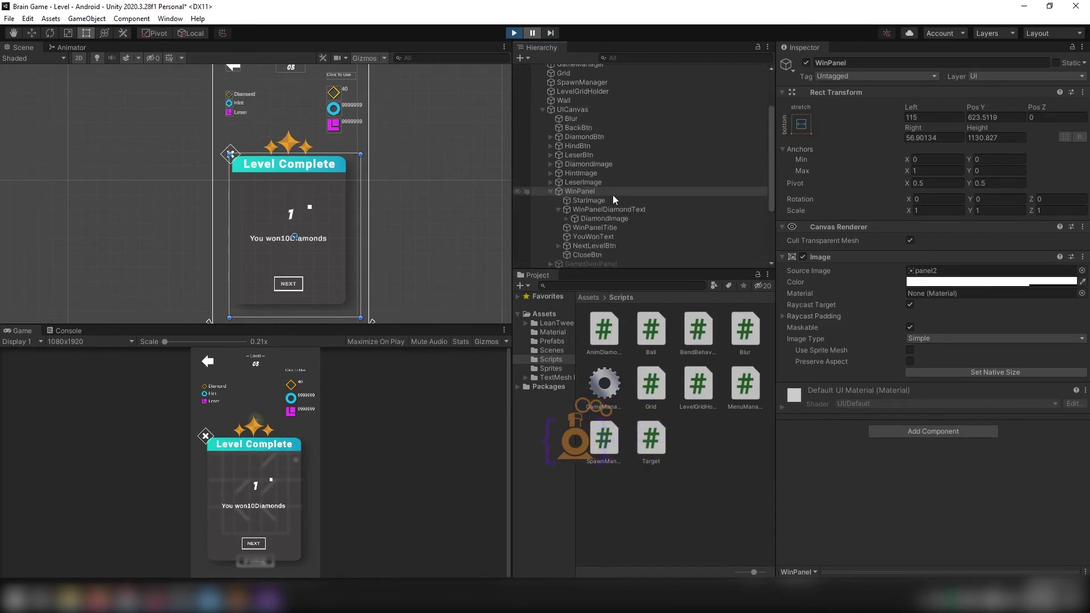
scroll(640, 191, down, 2)
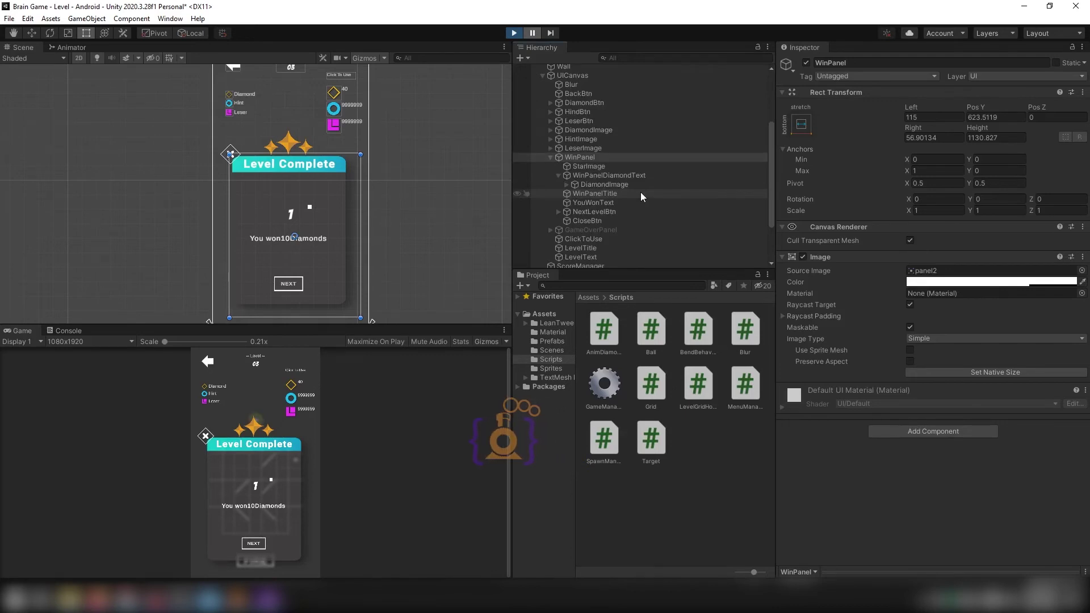
click(611, 186)
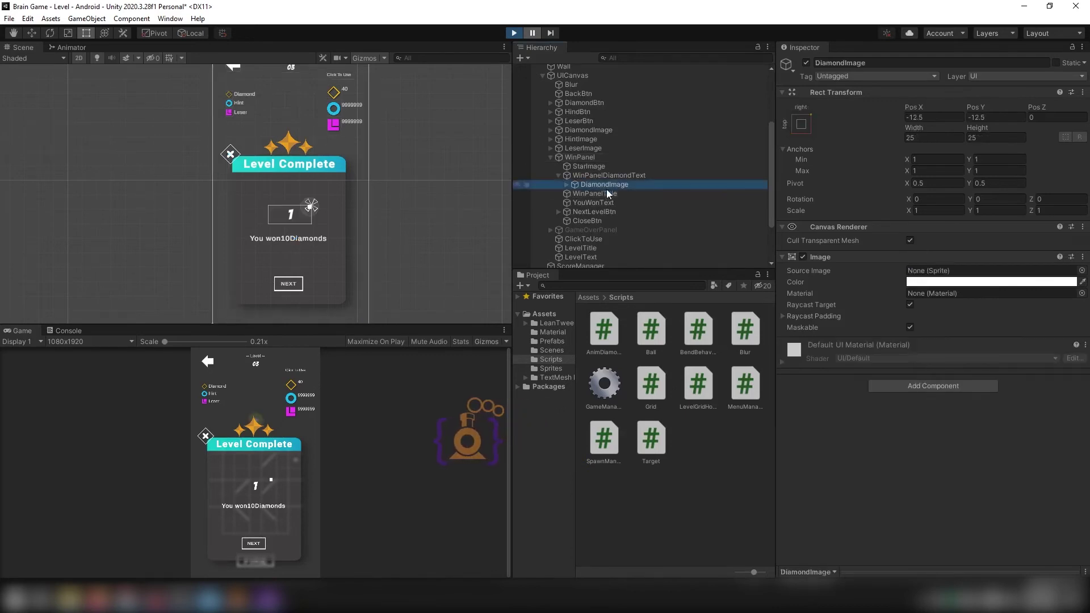
click(566, 185)
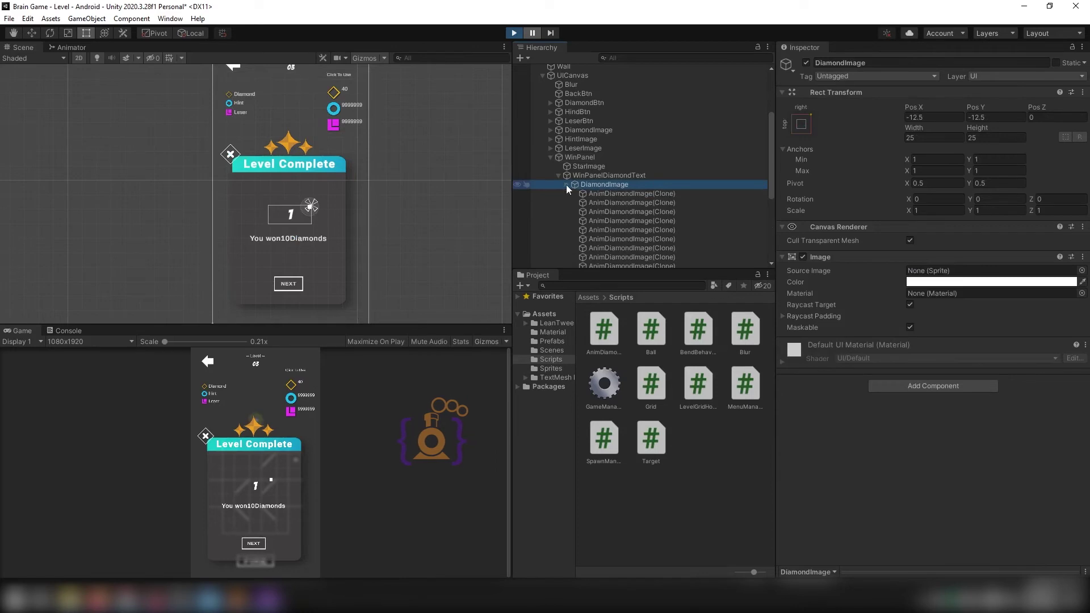
scroll(642, 214, down, 2)
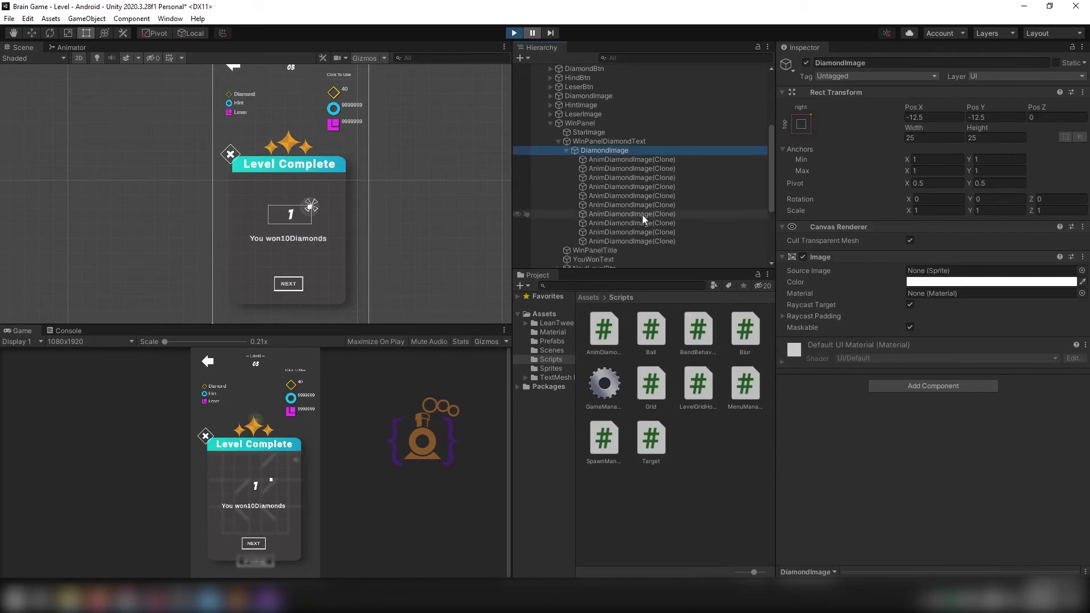
click(618, 162)
key(f)
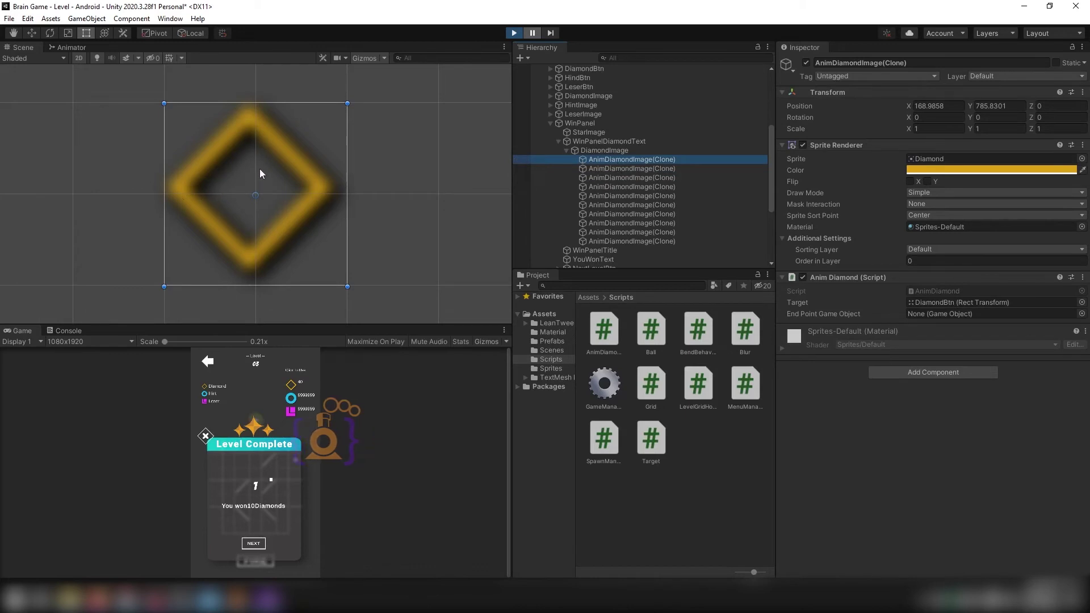
Scroll through the ten spawned clones in the Hierarchy, then stop the game.
scroll(287, 188, down, 3)
scroll(288, 194, down, 2)
scroll(288, 196, down, 3)
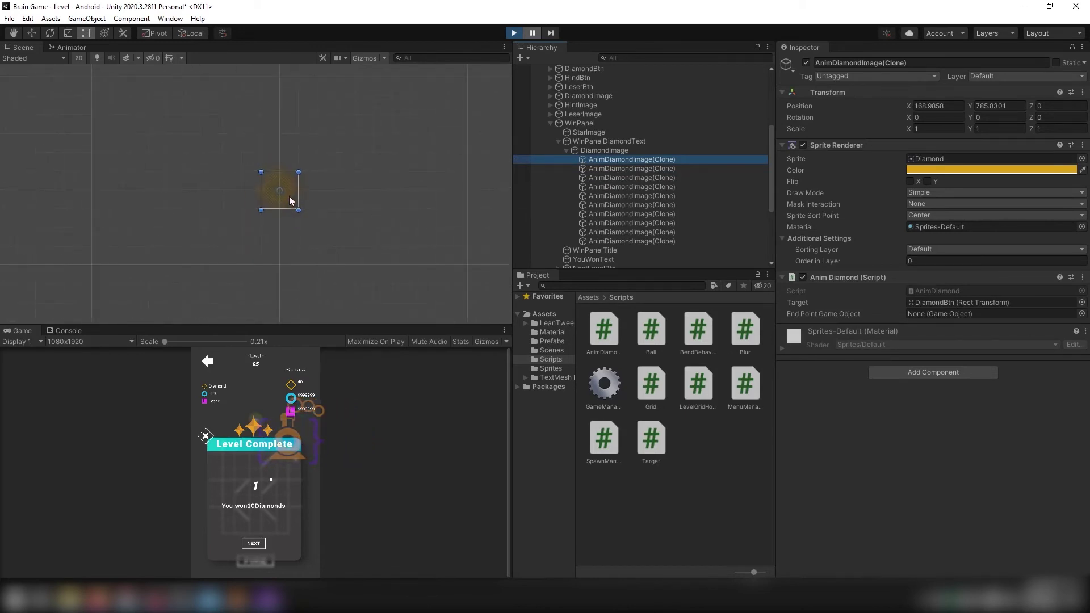
scroll(288, 196, up, 6)
scroll(290, 198, down, 2)
scroll(291, 201, down, 1)
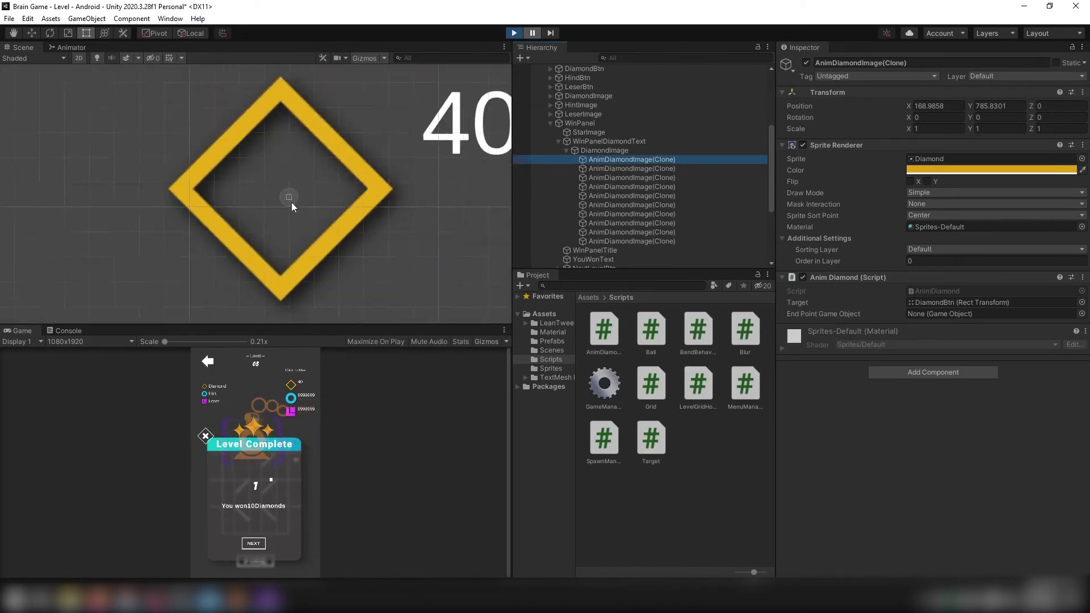
scroll(291, 204, down, 3)
scroll(291, 208, down, 2)
scroll(292, 208, down, 1)
key(ctrl+p)
click(551, 341)
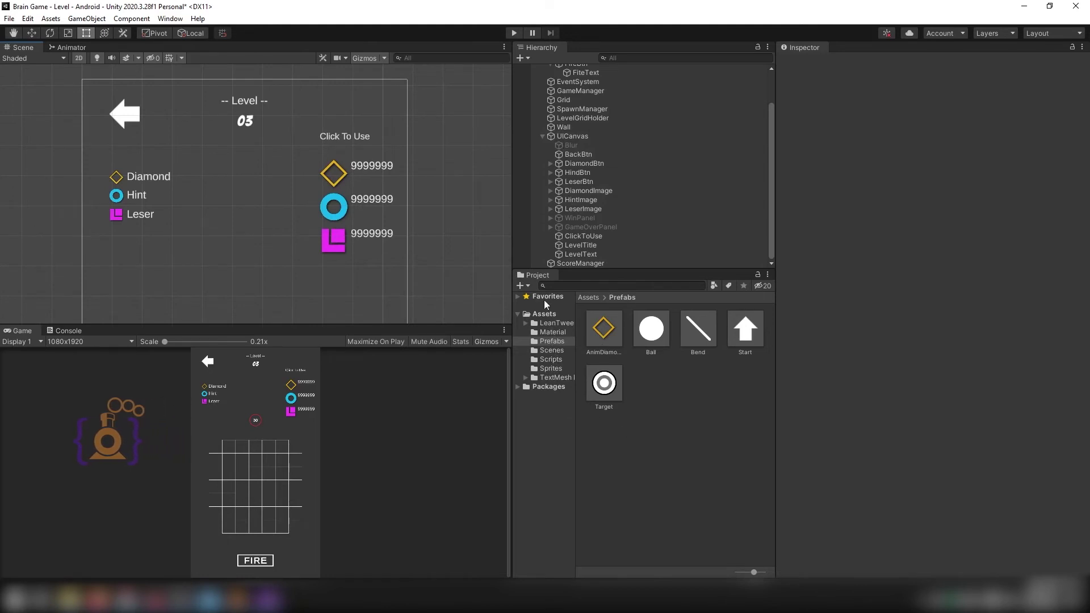
Add a UI Image under UICanvas named NewAnimDiamond.
click(550, 368)
click(572, 136)
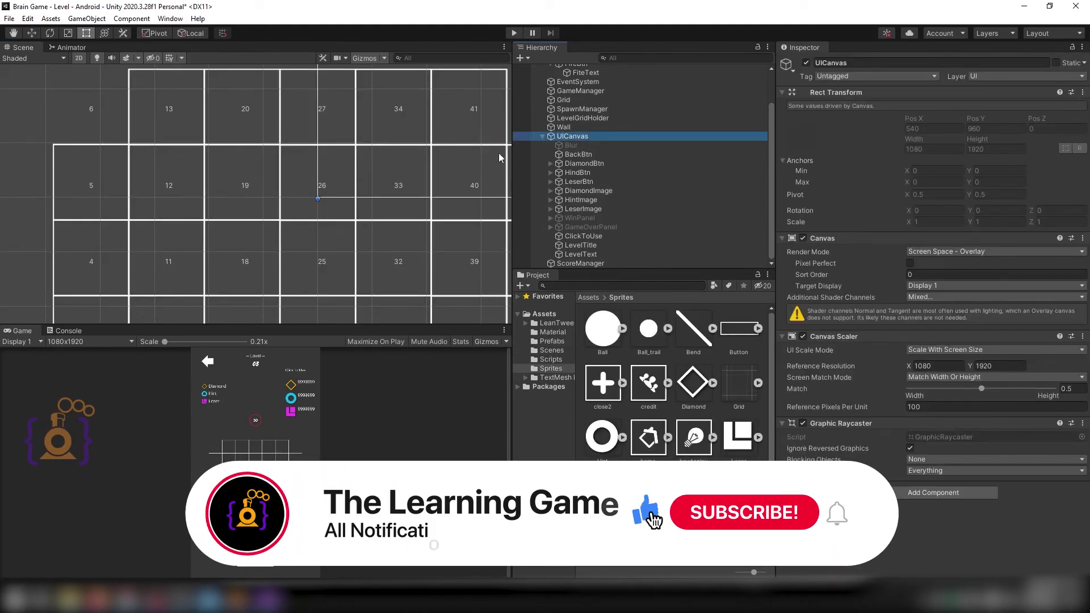
double_click(564, 135)
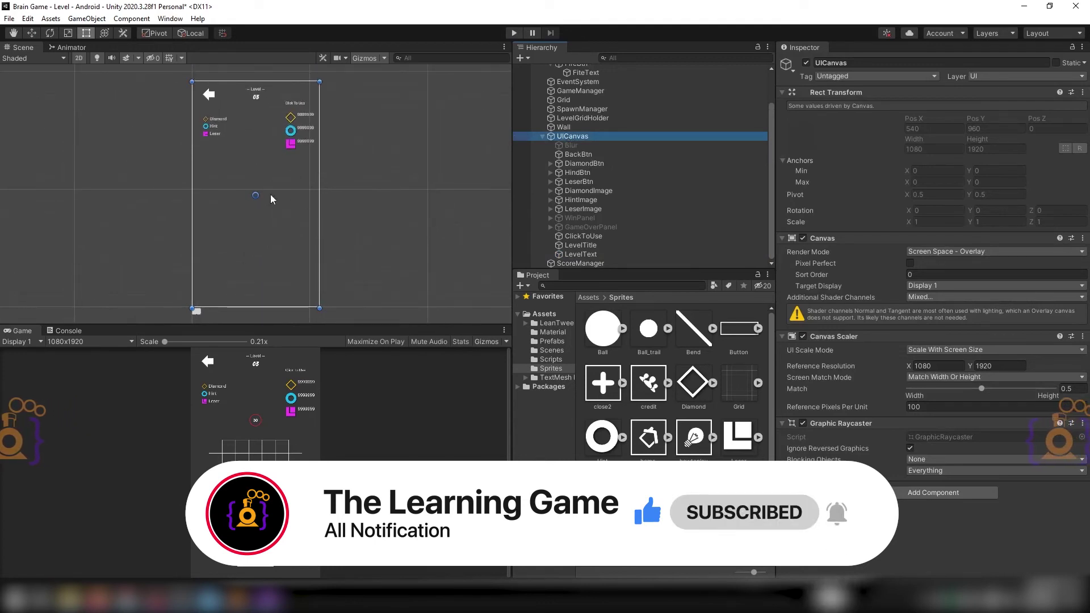
right_click(564, 140)
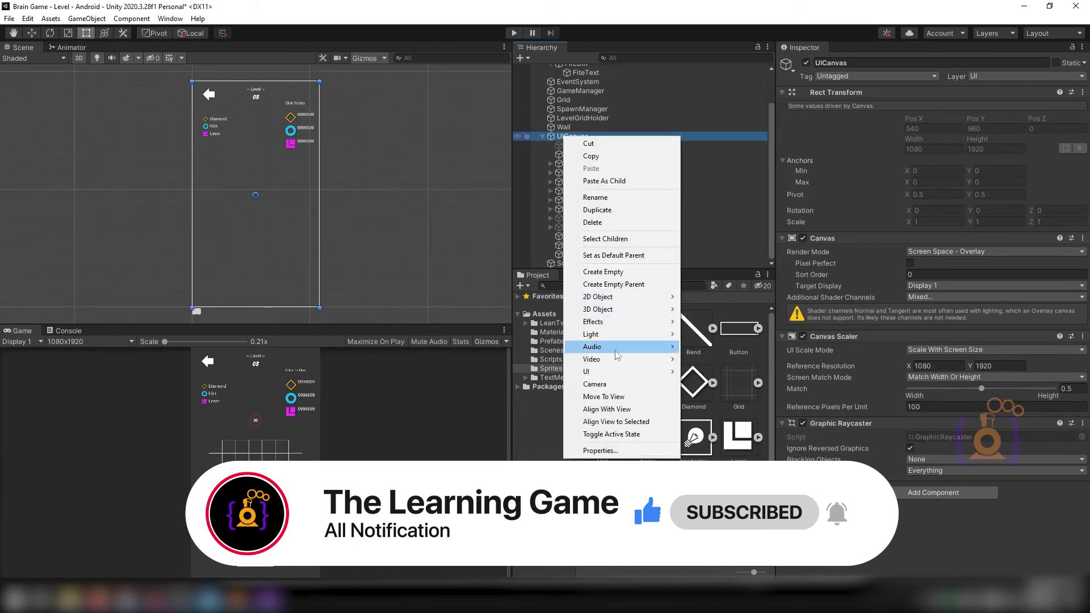
mouse_move(616, 371)
click(710, 398)
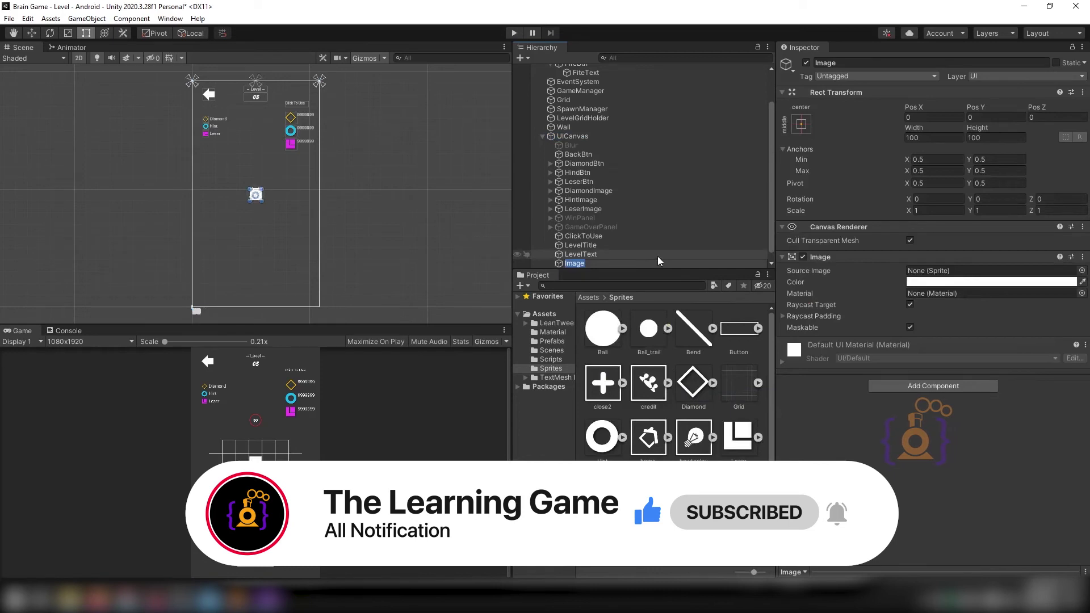
text(NewAnim)
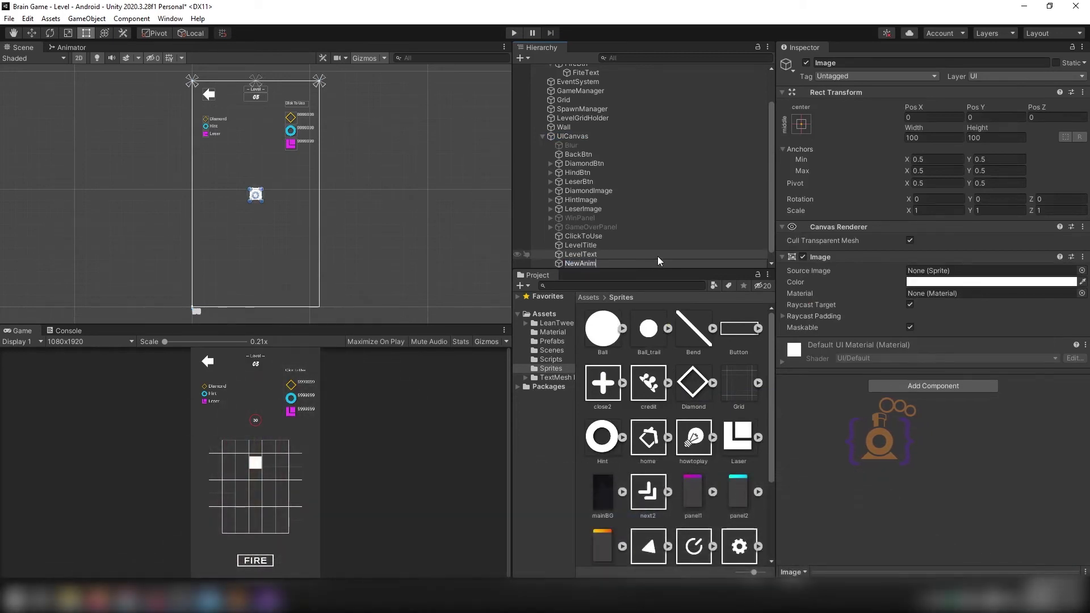
text(Diamond)
key(Return)
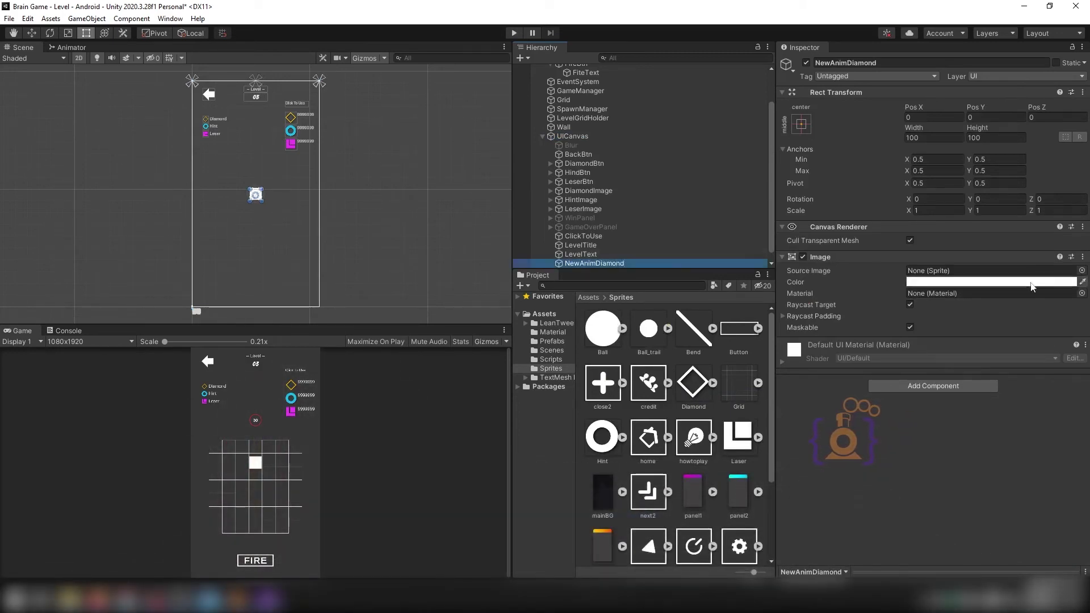
Give NewAnimDiamond the Diamond sprite with orange tint E7A81C and drag it into Prefabs.
click(1081, 270)
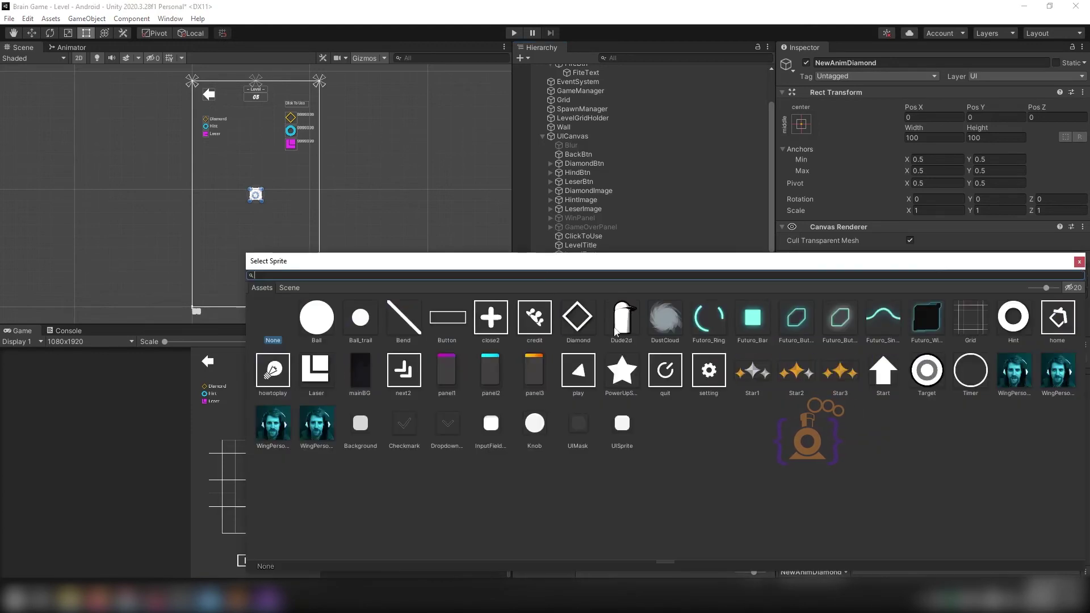
click(578, 317)
click(1024, 282)
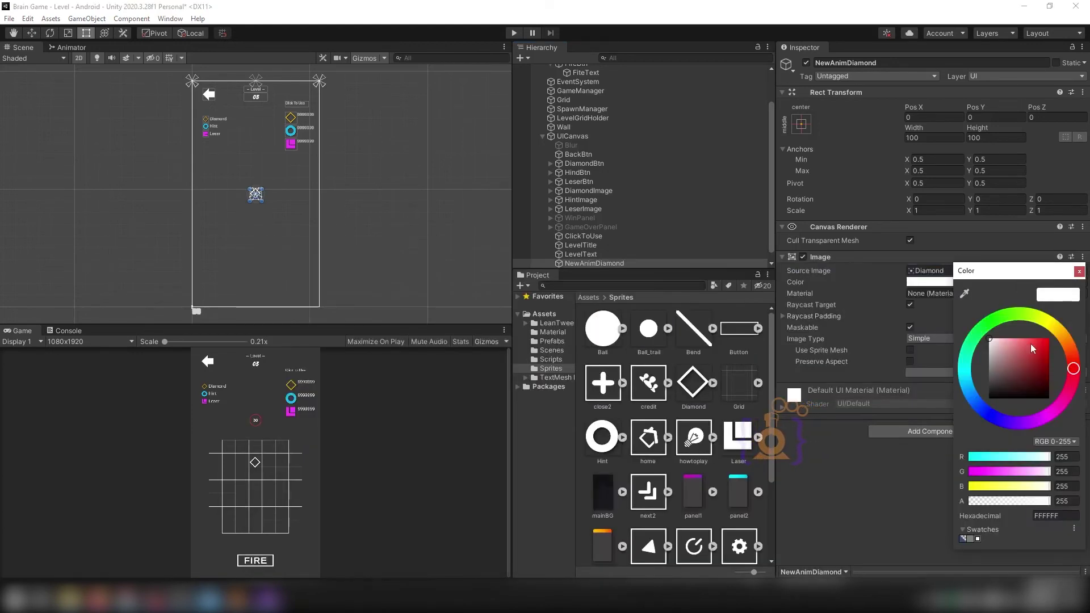
click(1042, 345)
drag(1060, 341, 1067, 334)
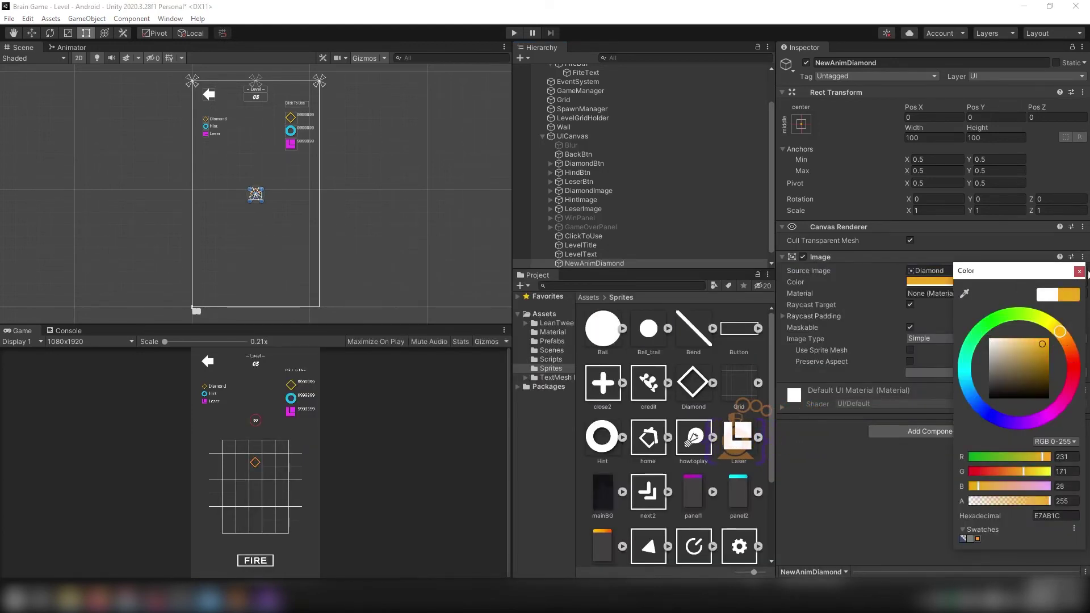
double_click(577, 261)
drag(577, 261, 549, 343)
Add the Anim Diamond script component to the NewAnimDiamond prefab.
click(755, 339)
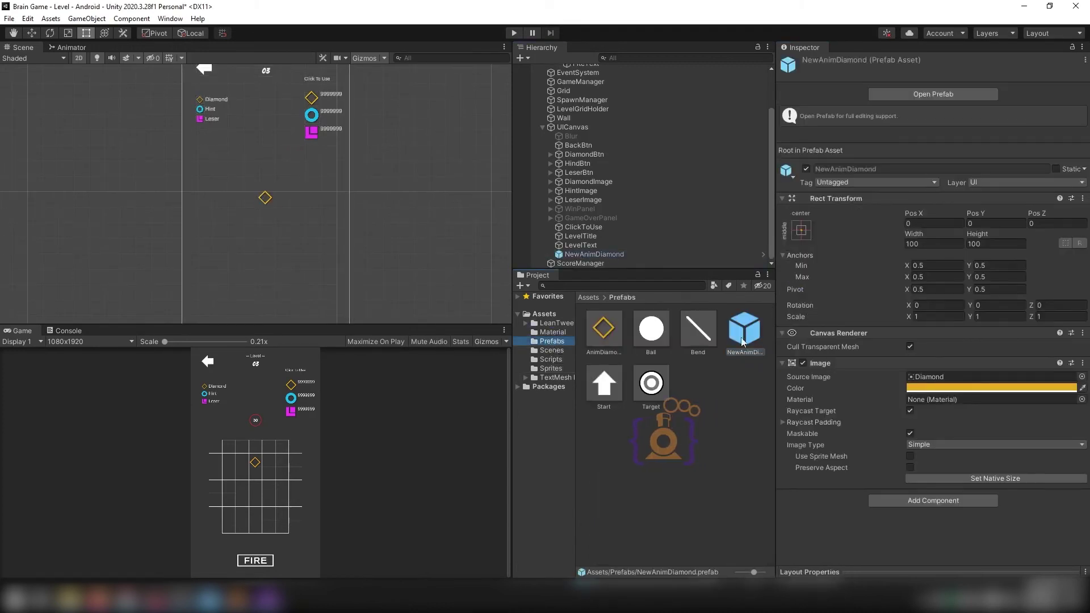
click(945, 501)
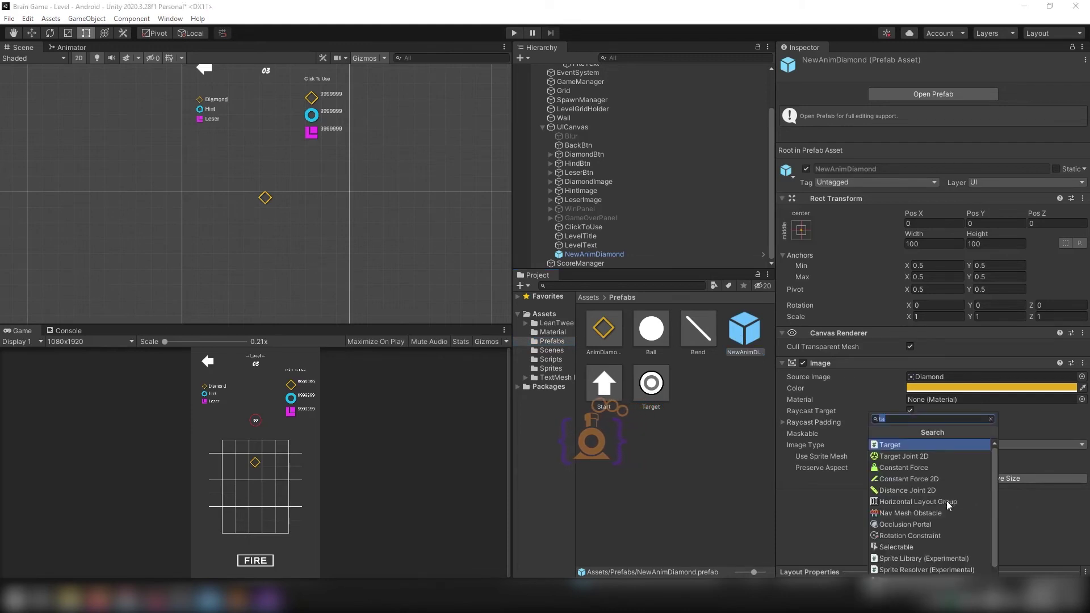
text(anim)
key(Return)
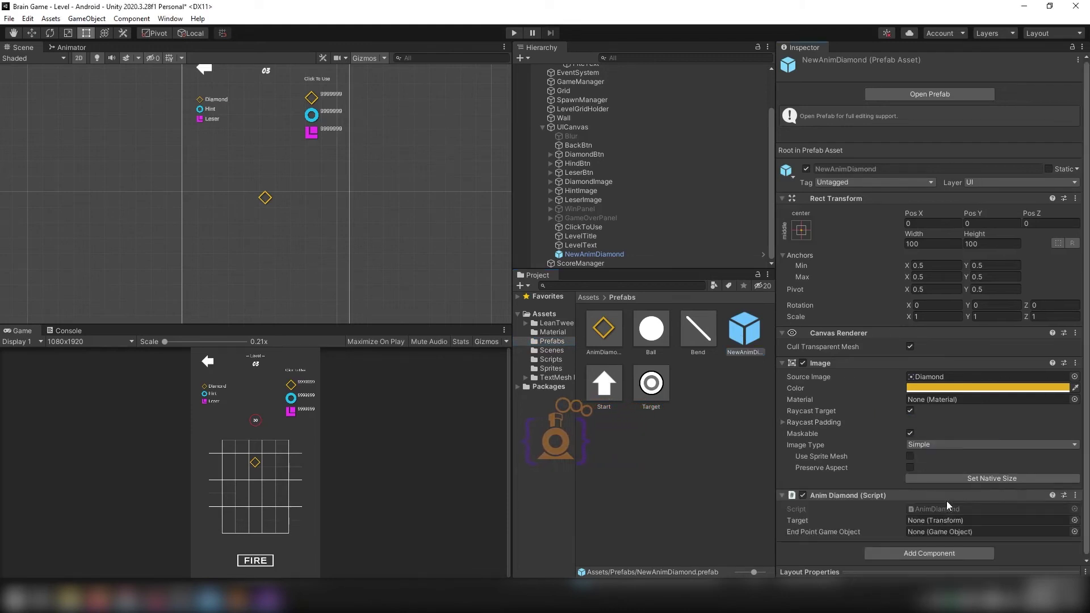
click(694, 409)
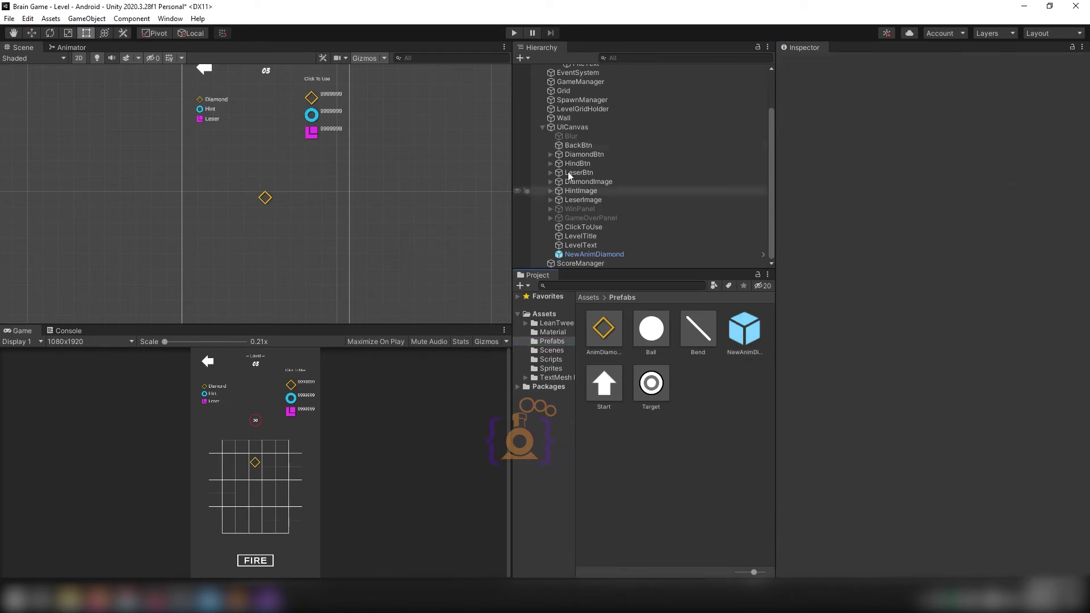
Delete the NewAnimDiamond copy from under UICanvas in the Hierarchy.
click(542, 126)
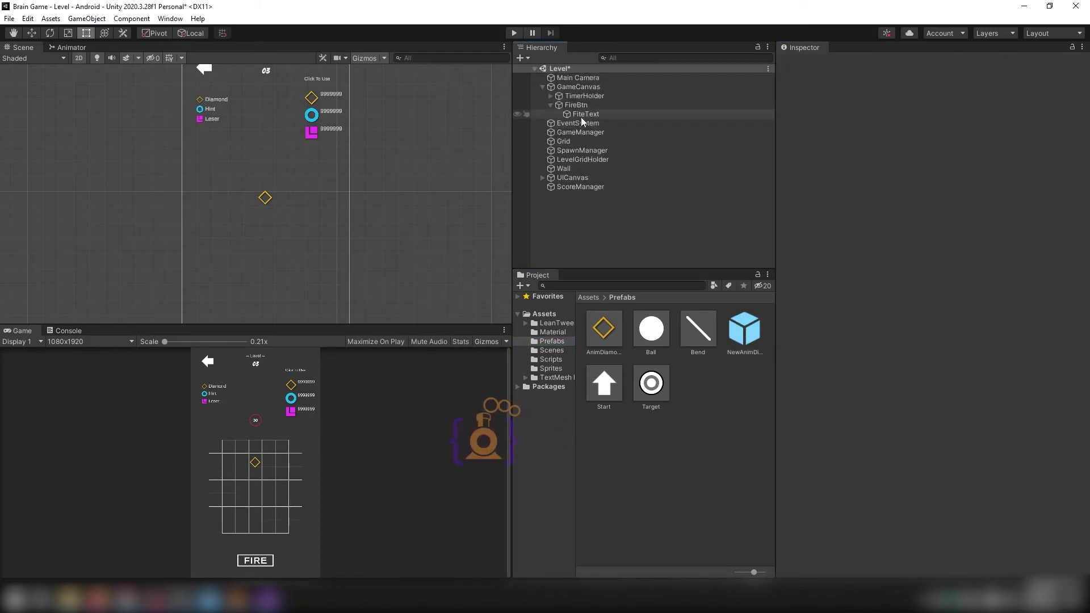
click(543, 178)
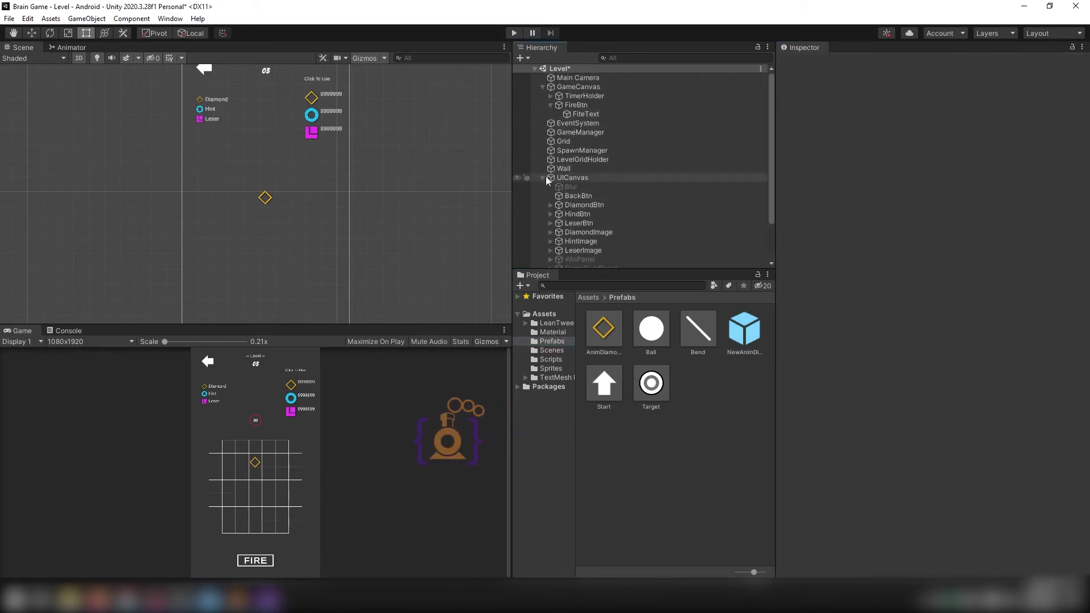
scroll(594, 225, down, 3)
click(591, 254)
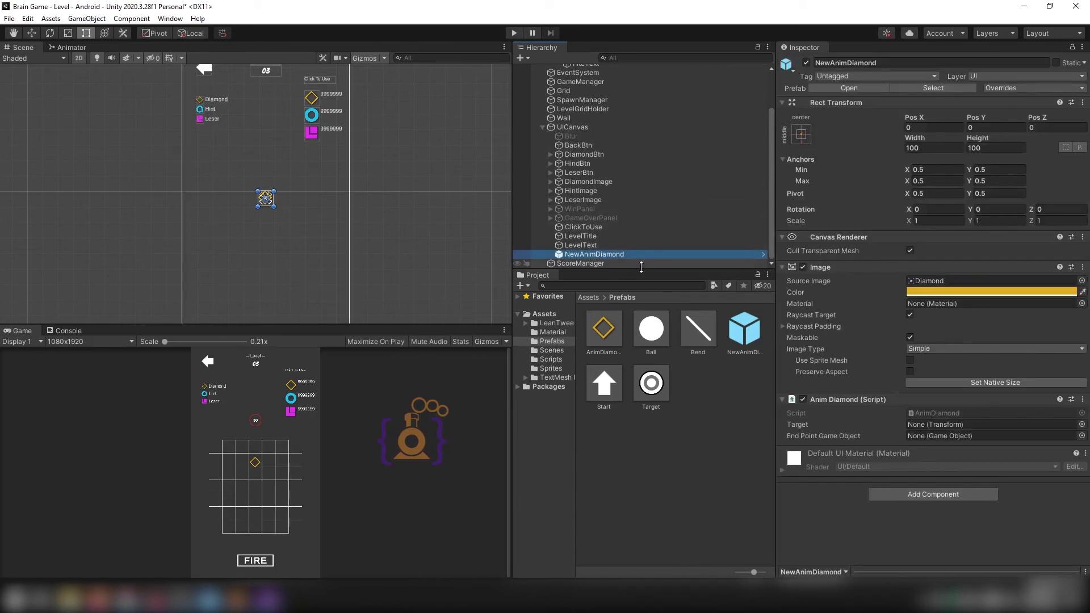
key(Delete)
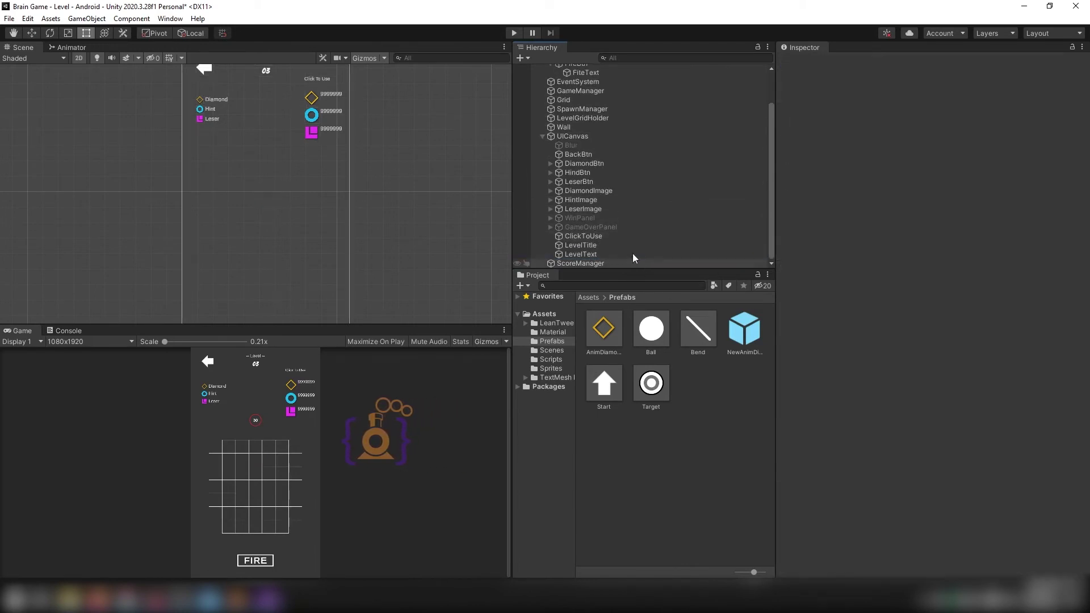
scroll(624, 244, up, 2)
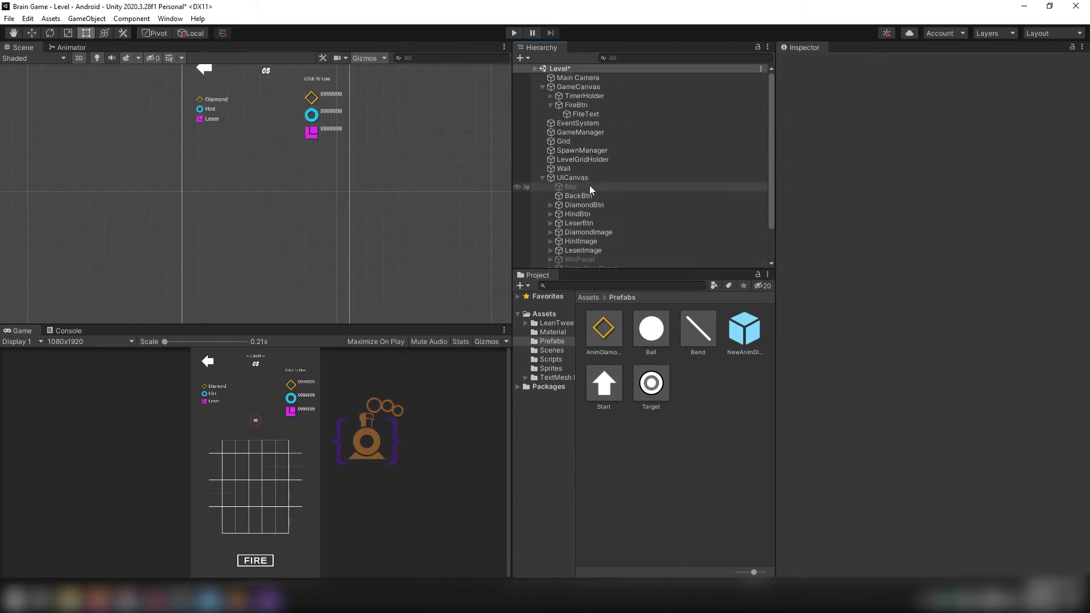
Drag the NewAnimDiamond prefab into GameManager's Anim Diamond field and enter Play mode.
click(581, 89)
click(580, 132)
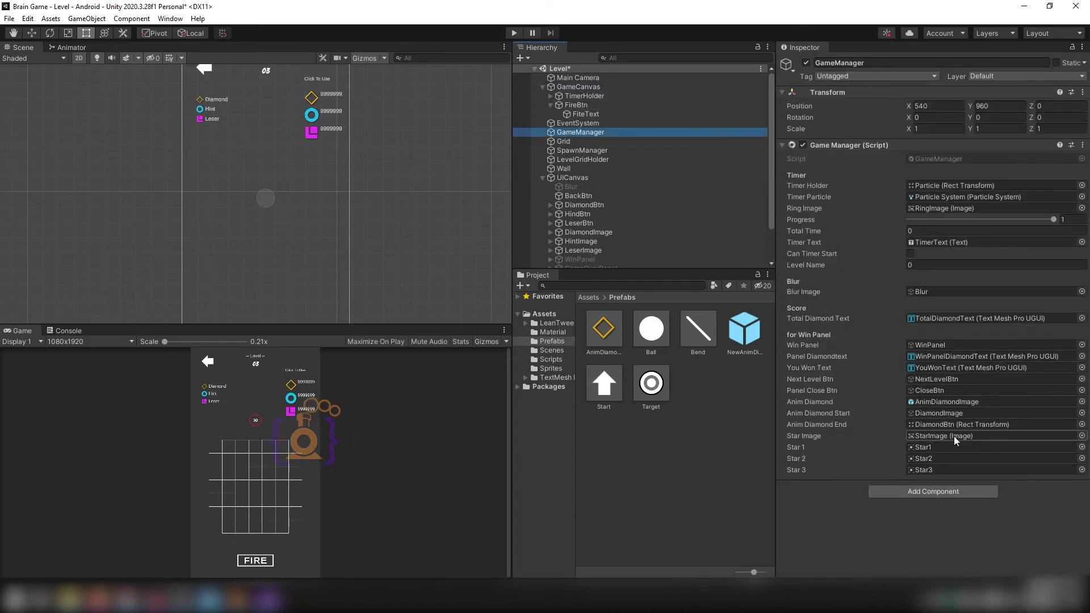
drag(746, 334, 869, 409)
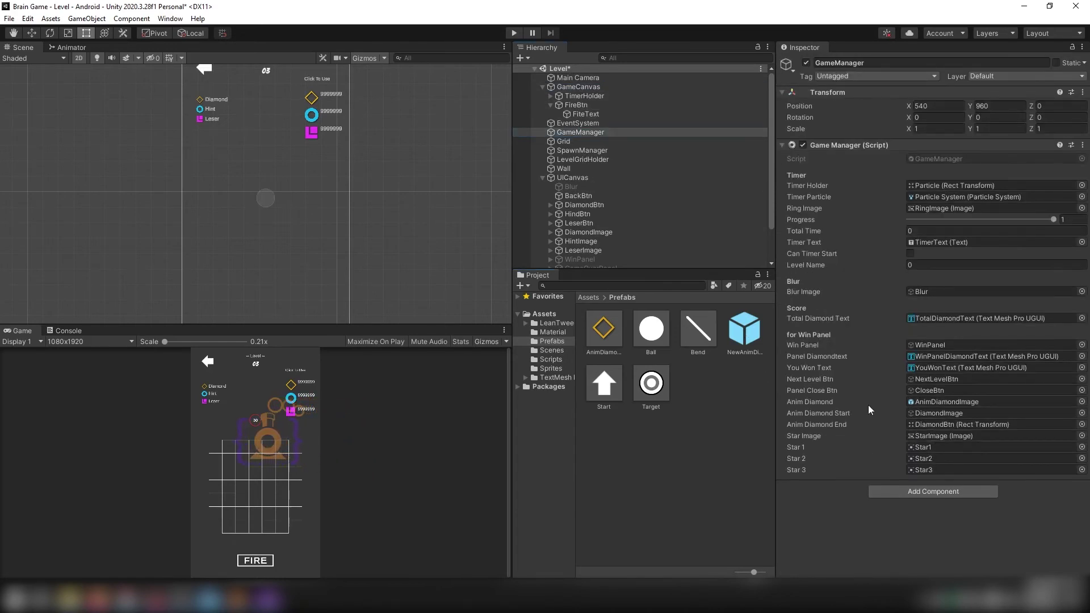
drag(745, 358, 929, 402)
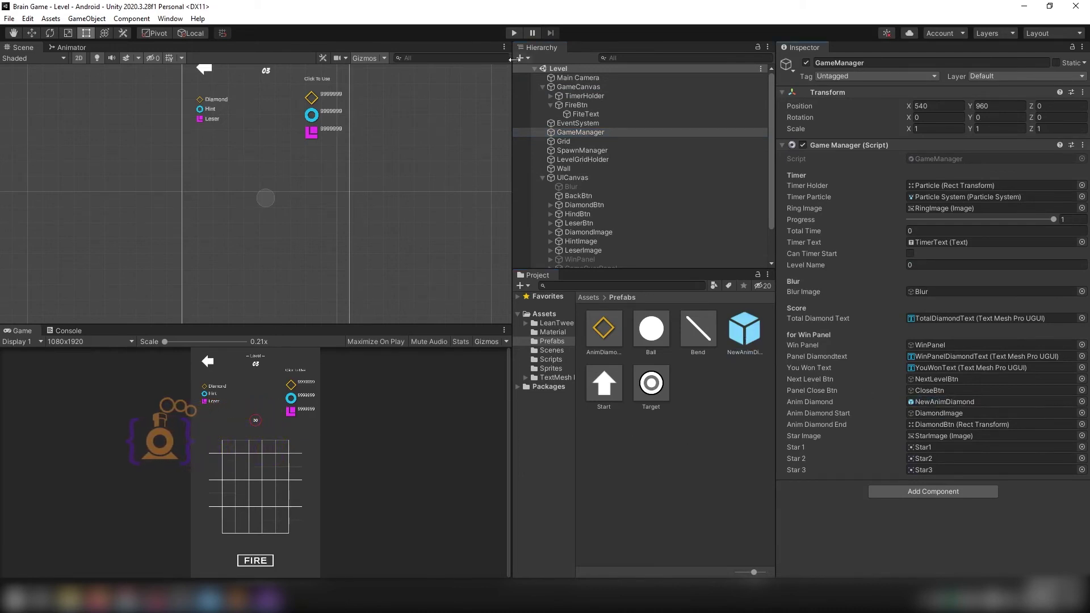
click(513, 32)
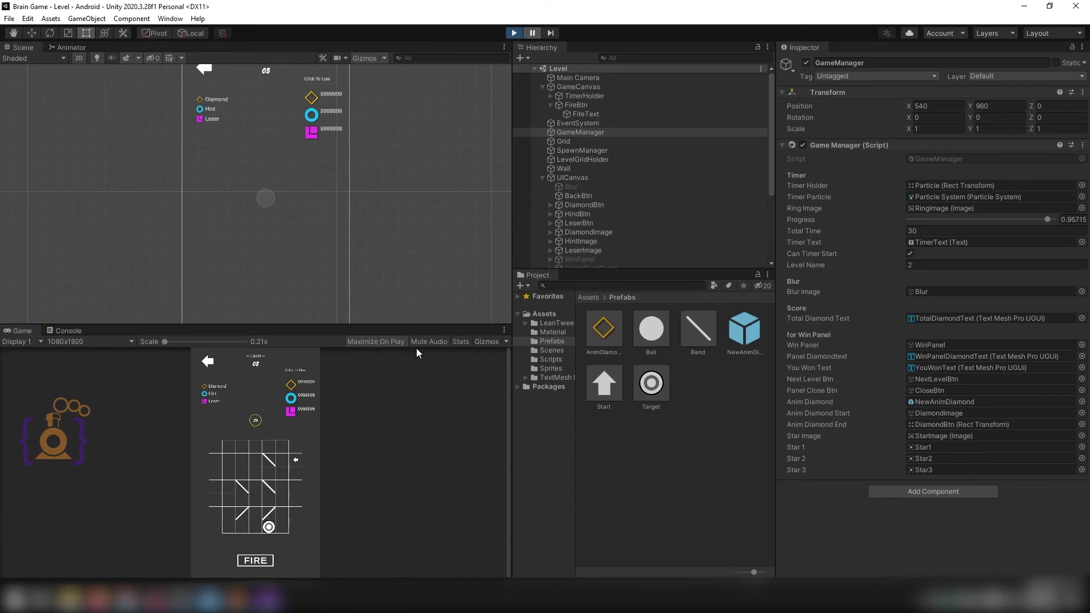
Maximize the Game view, rotate five mirrors, fire the ball to win level 03, then stop.
key(shift+space)
click(574, 317)
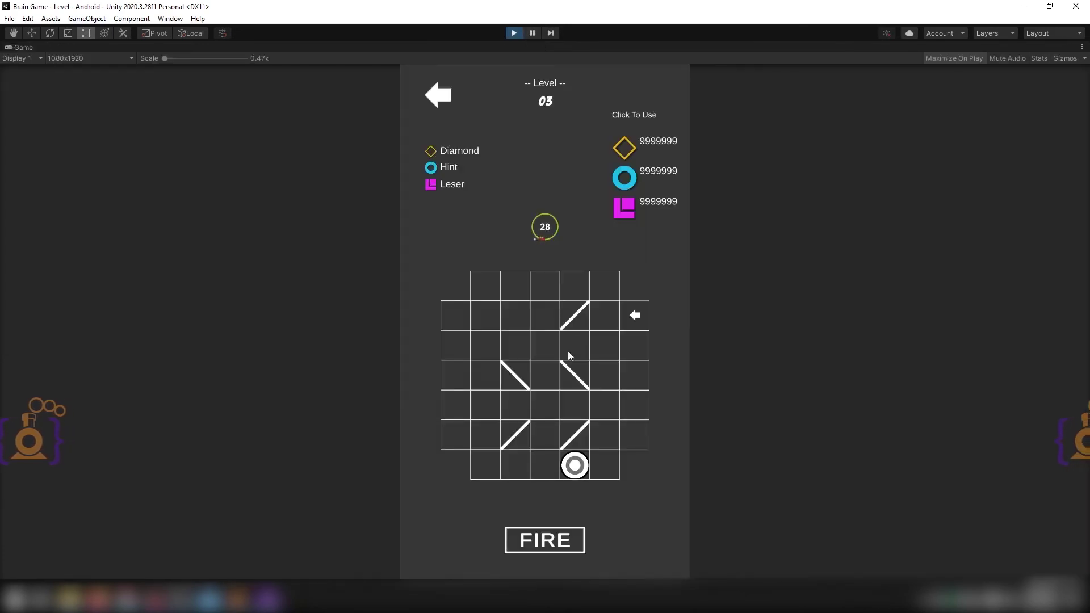
click(571, 371)
click(519, 383)
click(518, 437)
click(575, 434)
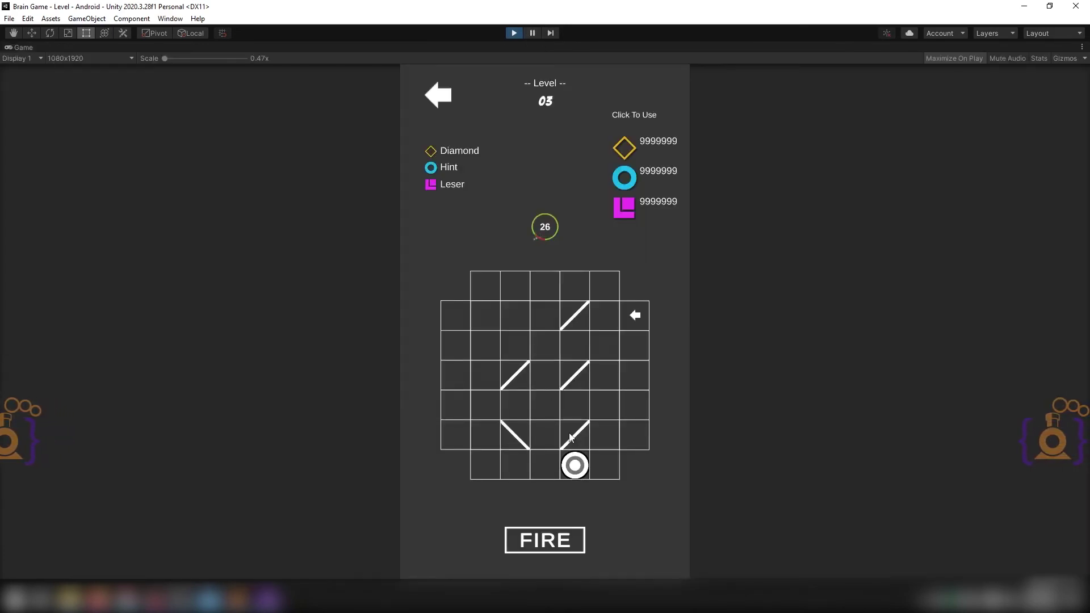
click(545, 540)
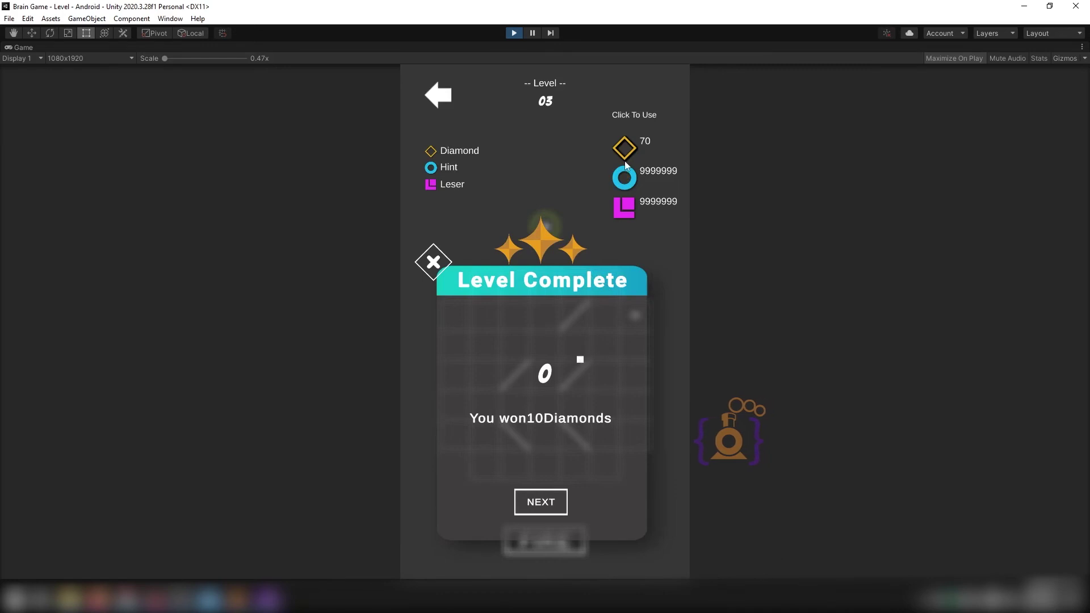
click(513, 33)
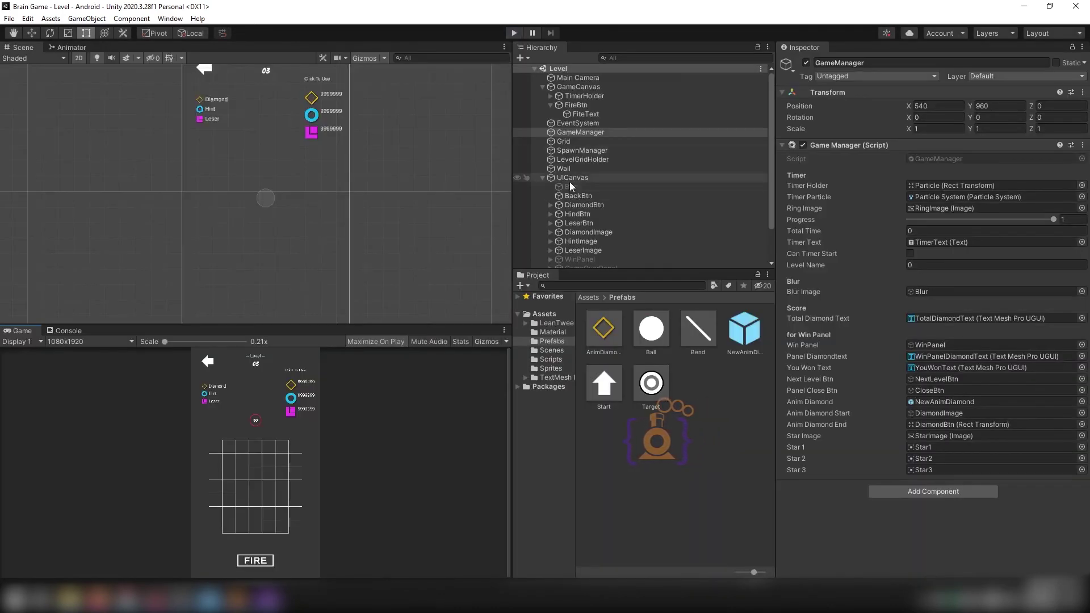
Enable WinPanel and select its DiamondImage child in the Hierarchy.
scroll(577, 224, down, 2)
click(575, 219)
click(806, 63)
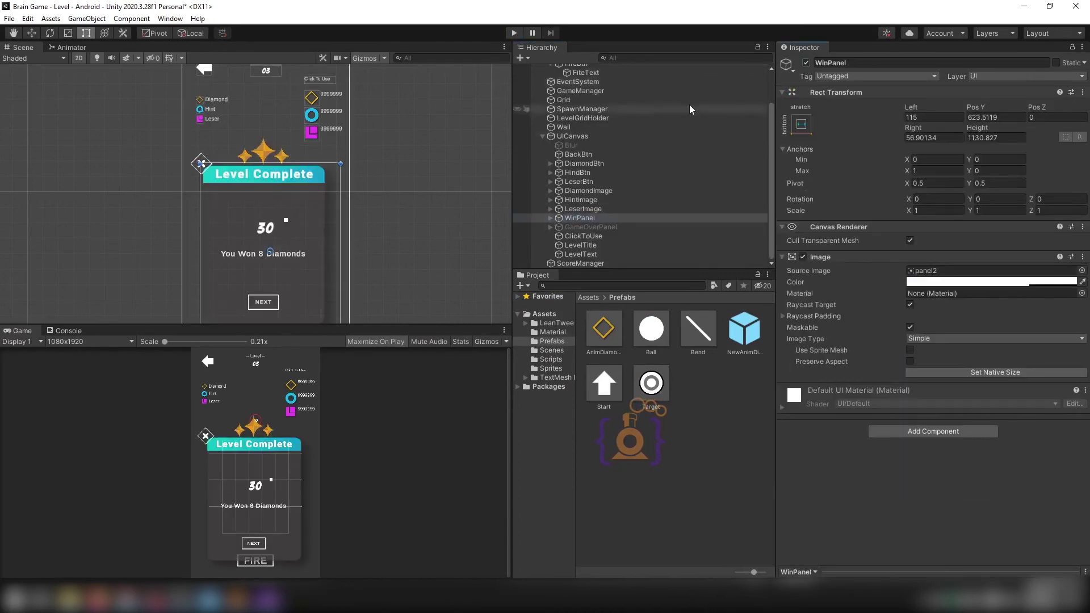
click(551, 219)
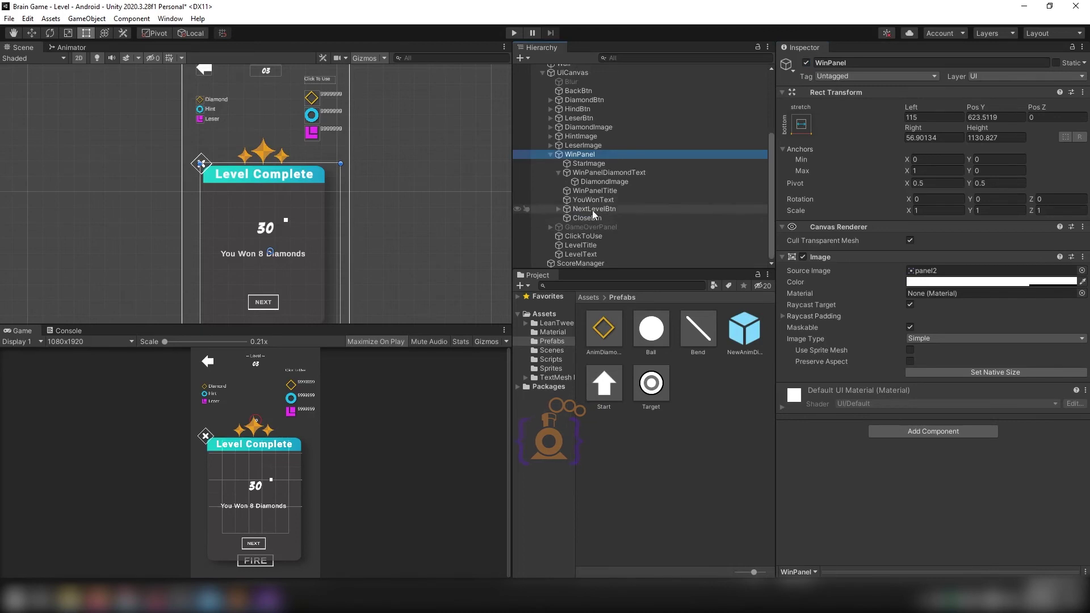
click(563, 209)
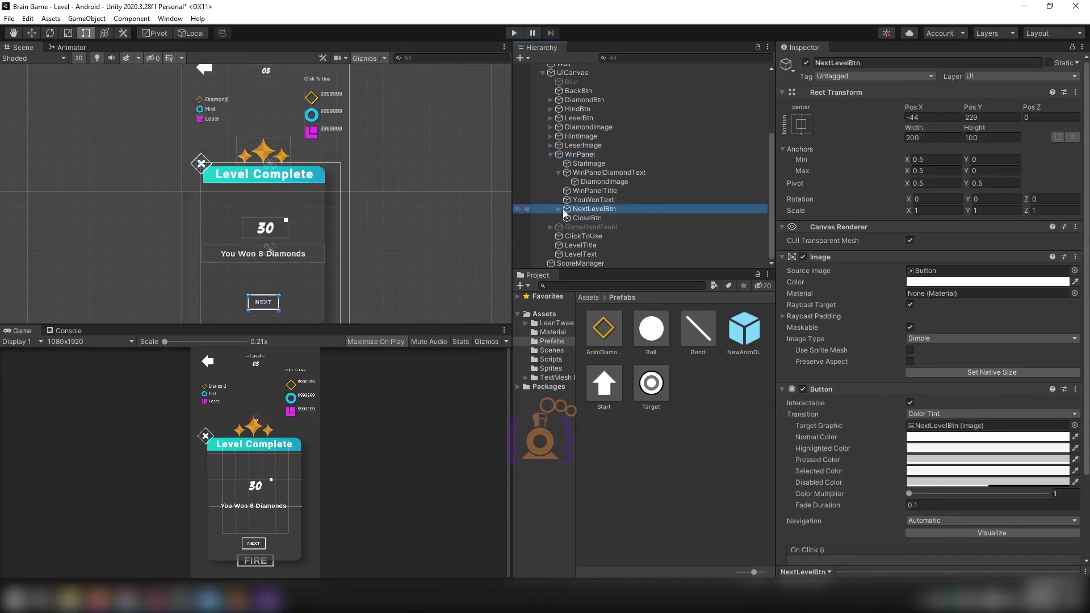
click(605, 182)
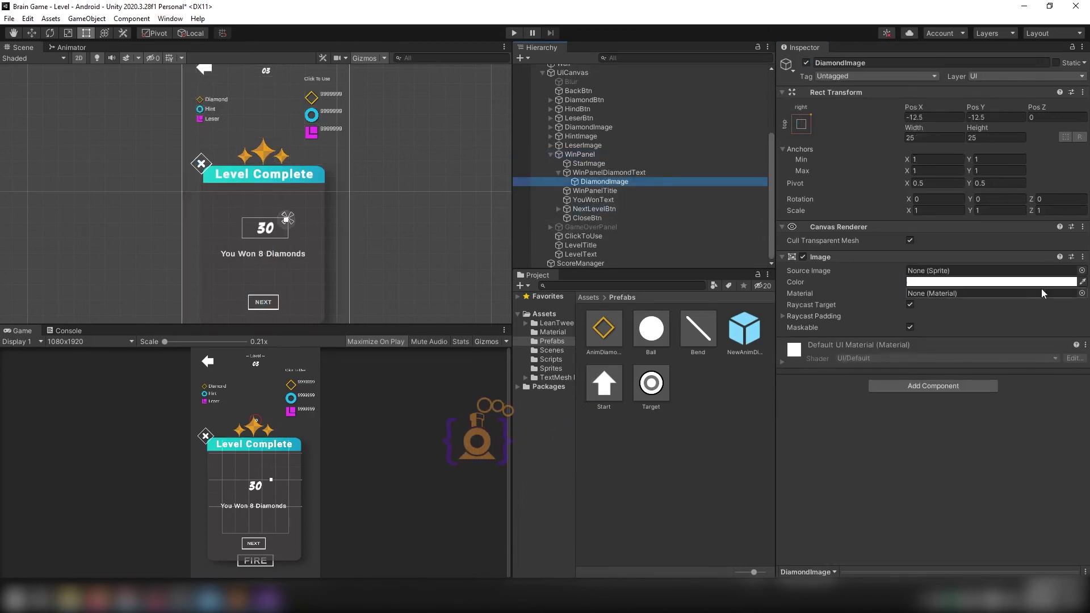
Set DiamondImage's Source Image to Diamond and its colour to orange ECA71A.
click(1081, 271)
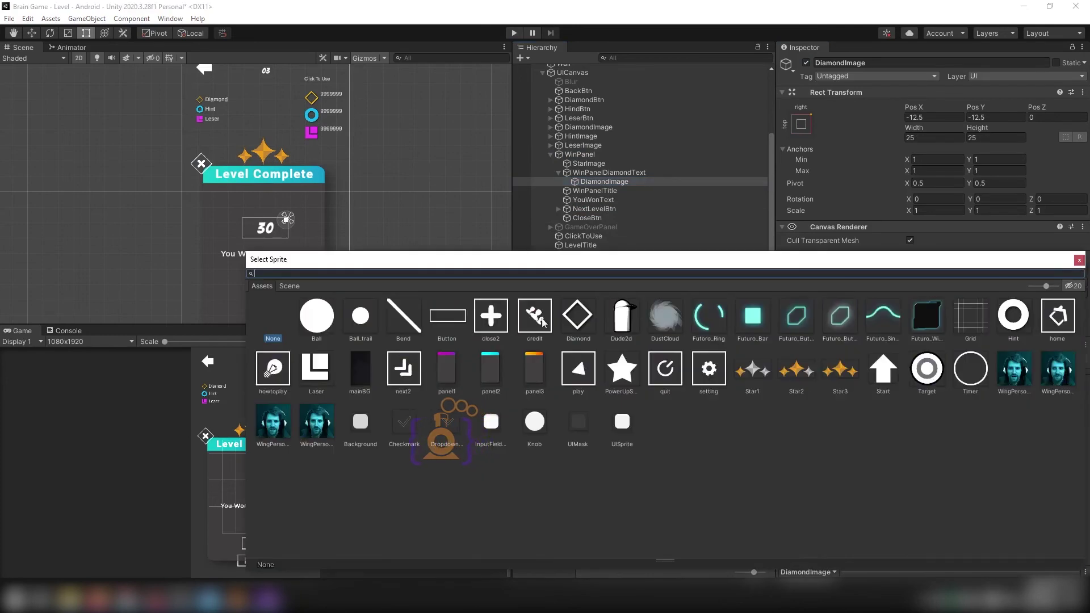
click(576, 323)
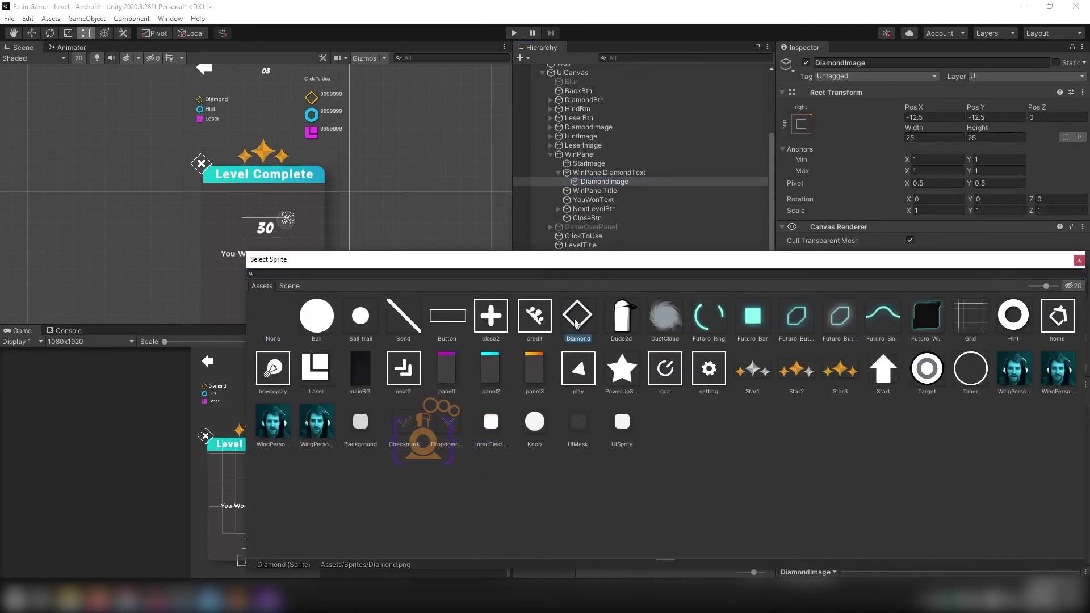
click(1079, 260)
click(1013, 282)
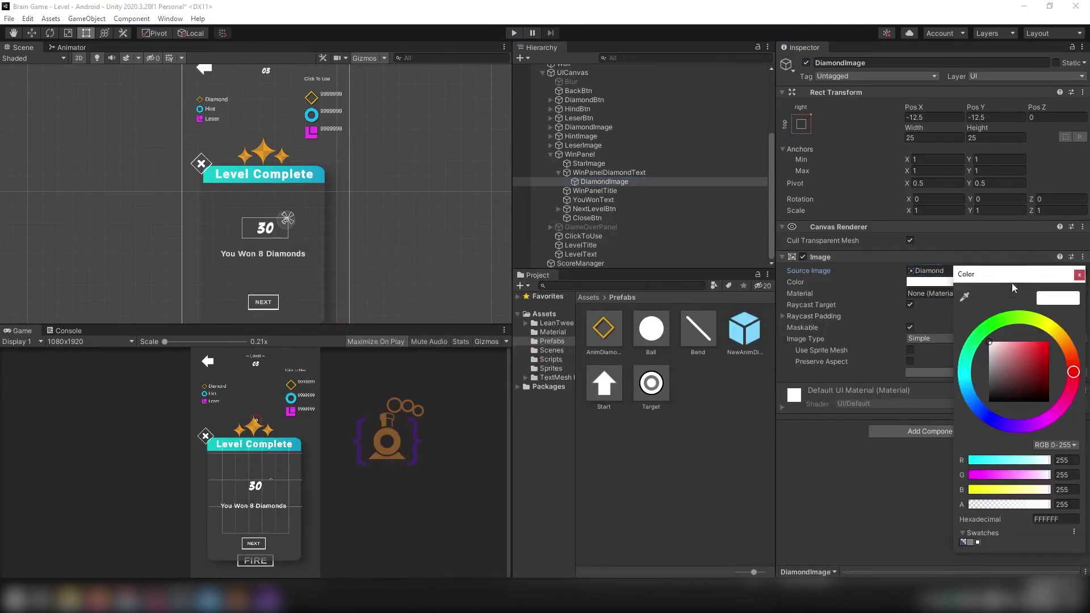
click(1044, 351)
drag(1064, 345, 1072, 334)
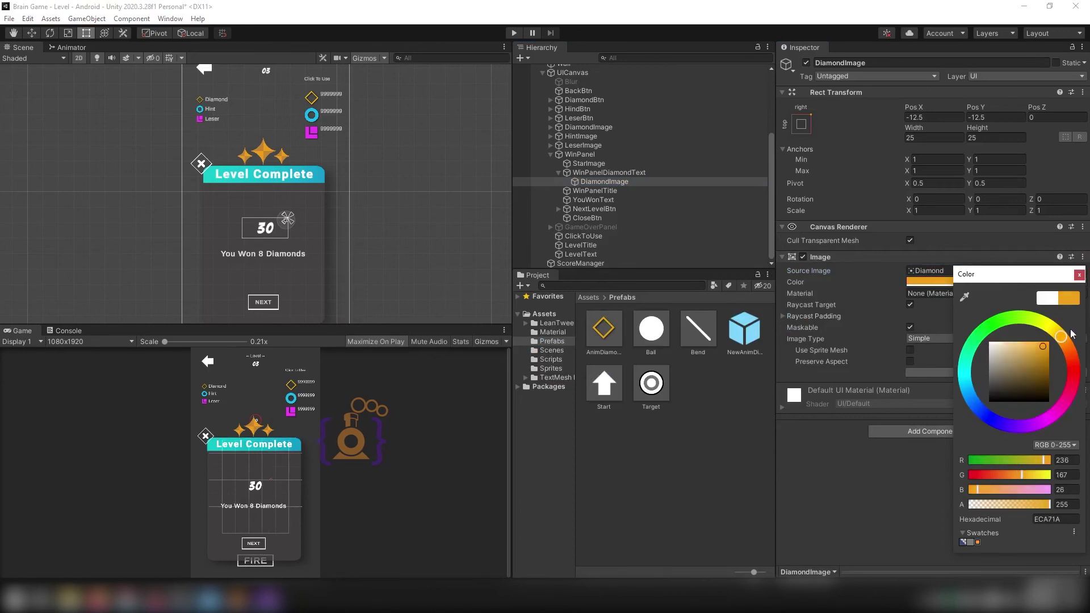
click(1079, 275)
Zoom and pan the scene view to centre the recoloured diamond beside the 30 text.
scroll(284, 203, up, 2)
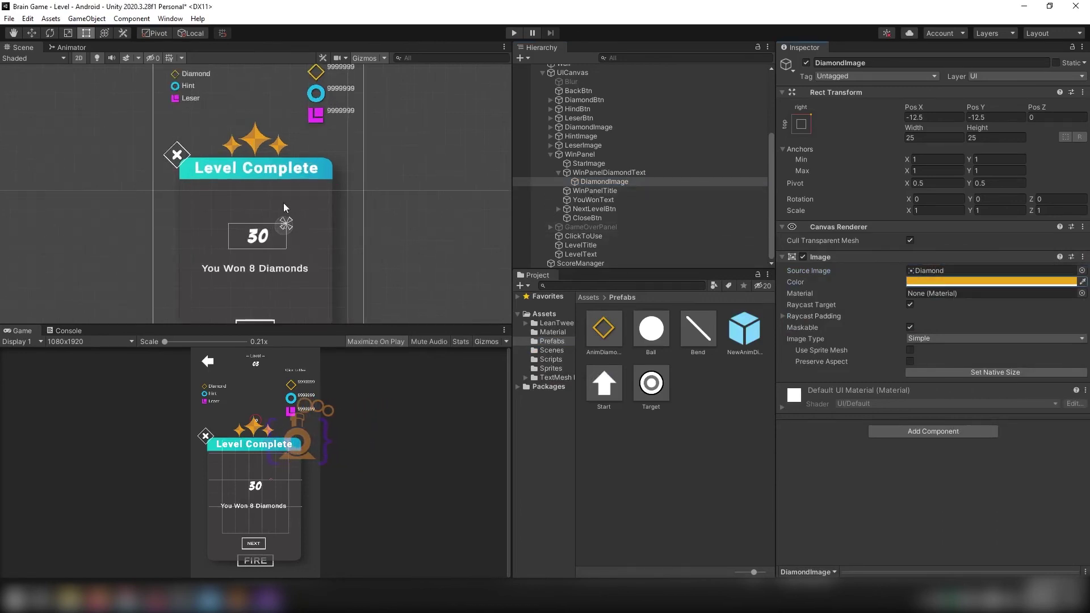
scroll(277, 231, up, 2)
scroll(288, 241, up, 2)
scroll(288, 240, up, 3)
scroll(288, 241, up, 1)
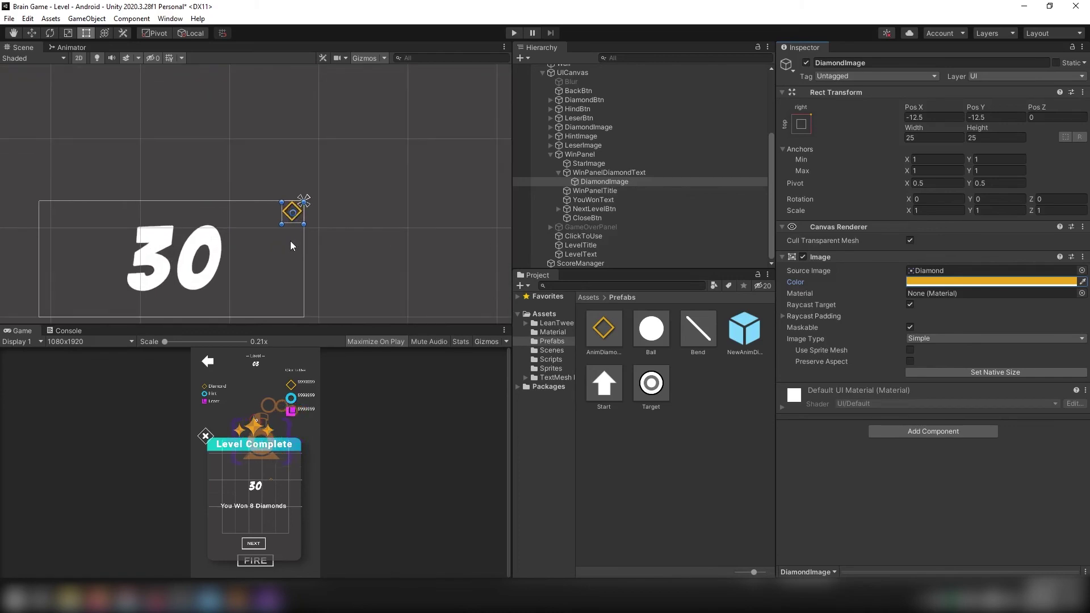
scroll(290, 241, down, 2)
scroll(292, 240, down, 2)
scroll(292, 241, down, 1)
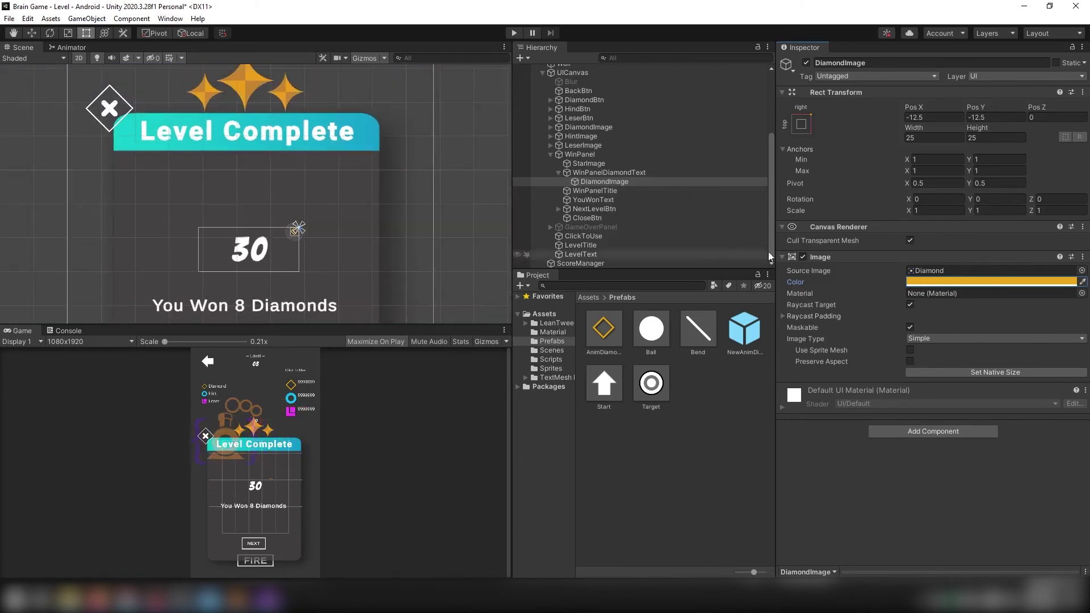
middle_drag(453, 247, 504, 206)
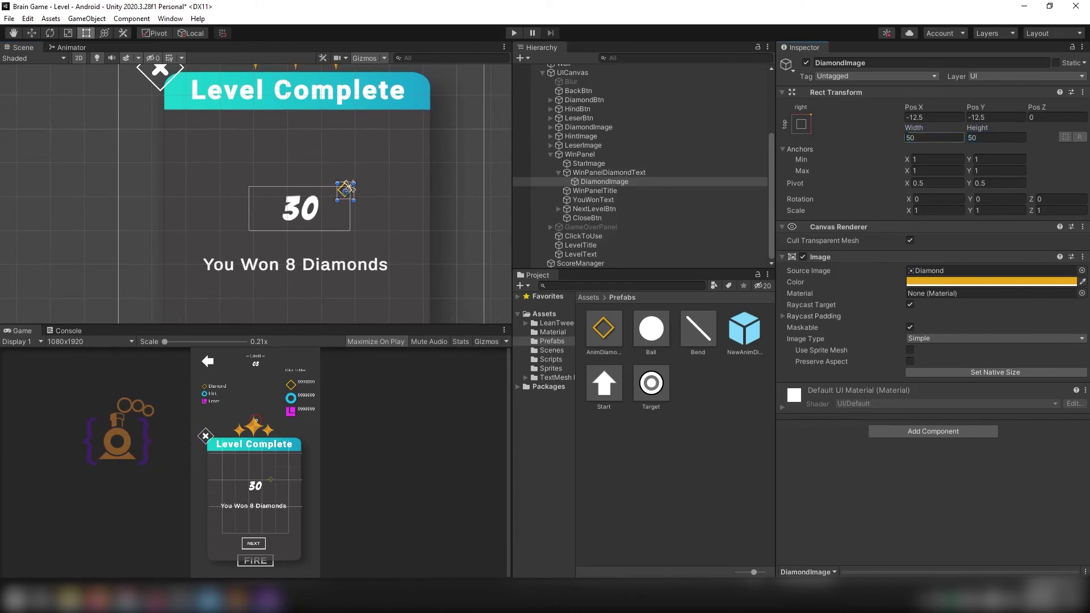
scroll(347, 187, down, 5)
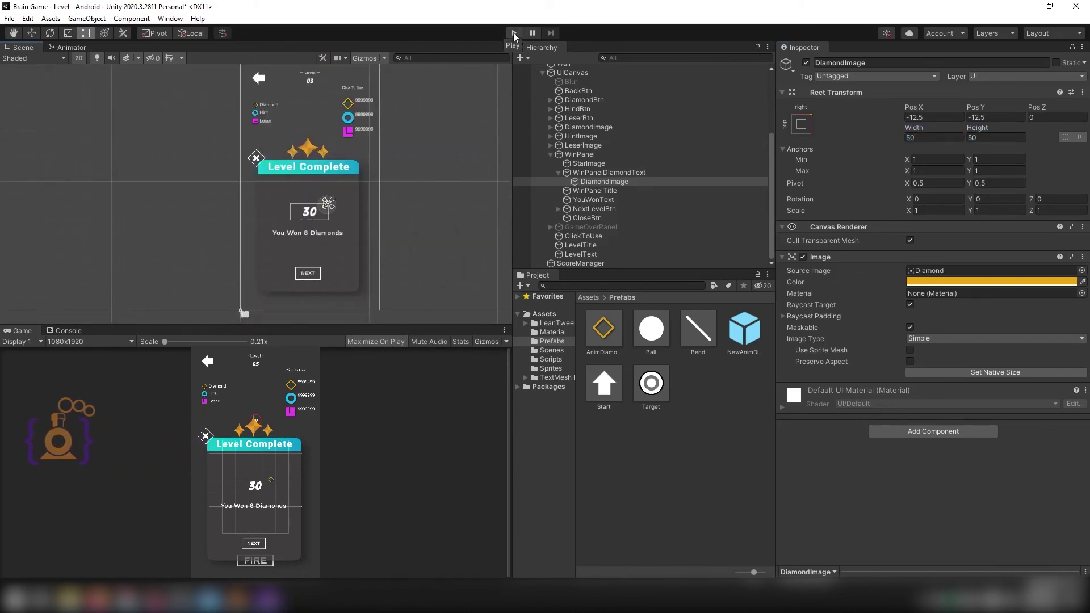
Hide WinPanel, replay and win the level, then pause to inspect the spawned orange diamonds.
click(579, 154)
click(806, 63)
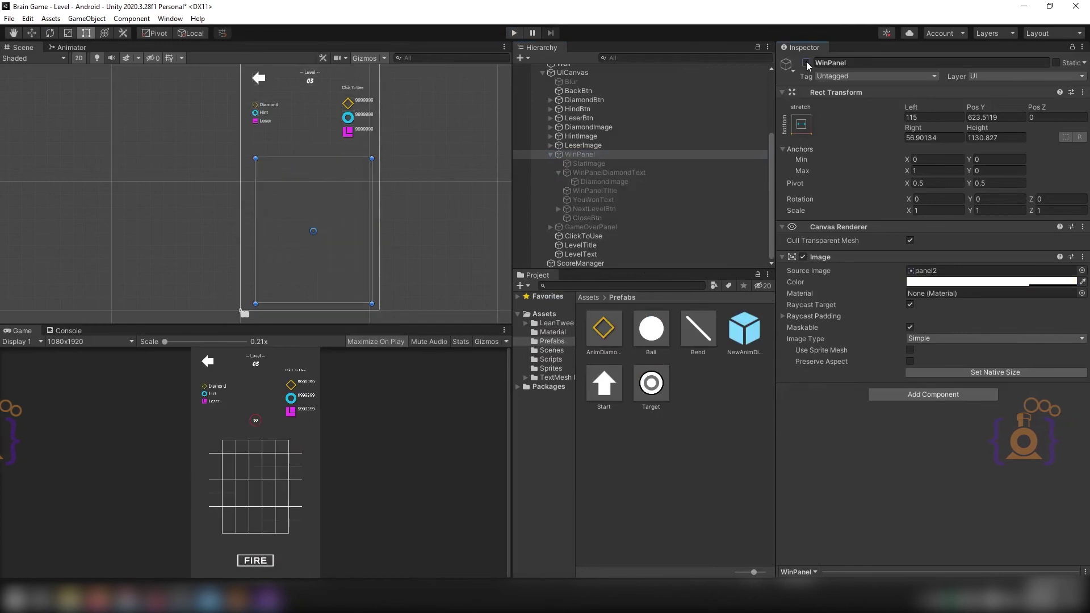
click(515, 33)
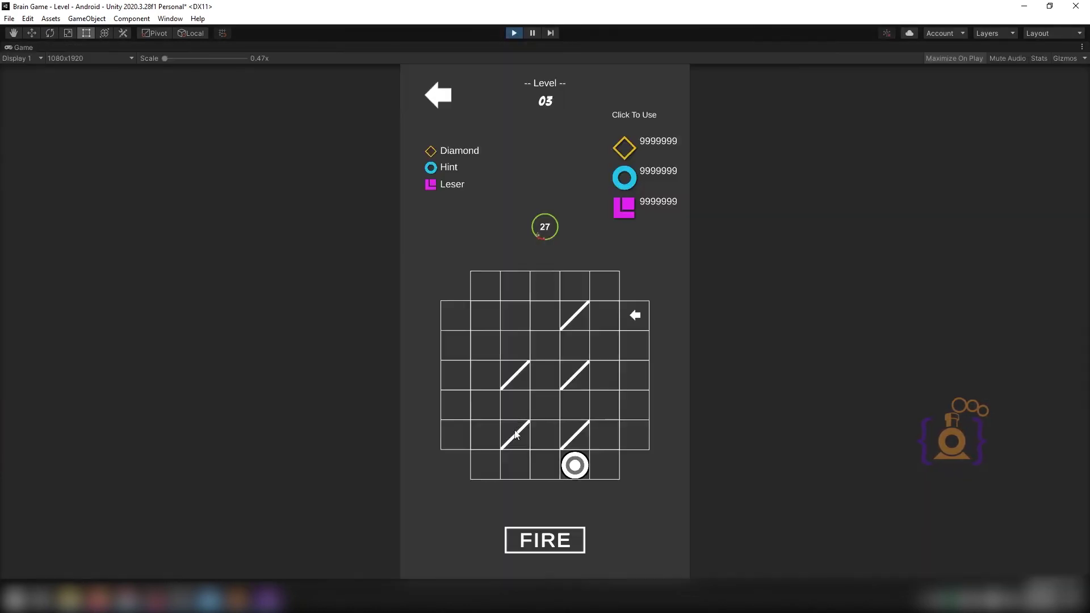
click(549, 542)
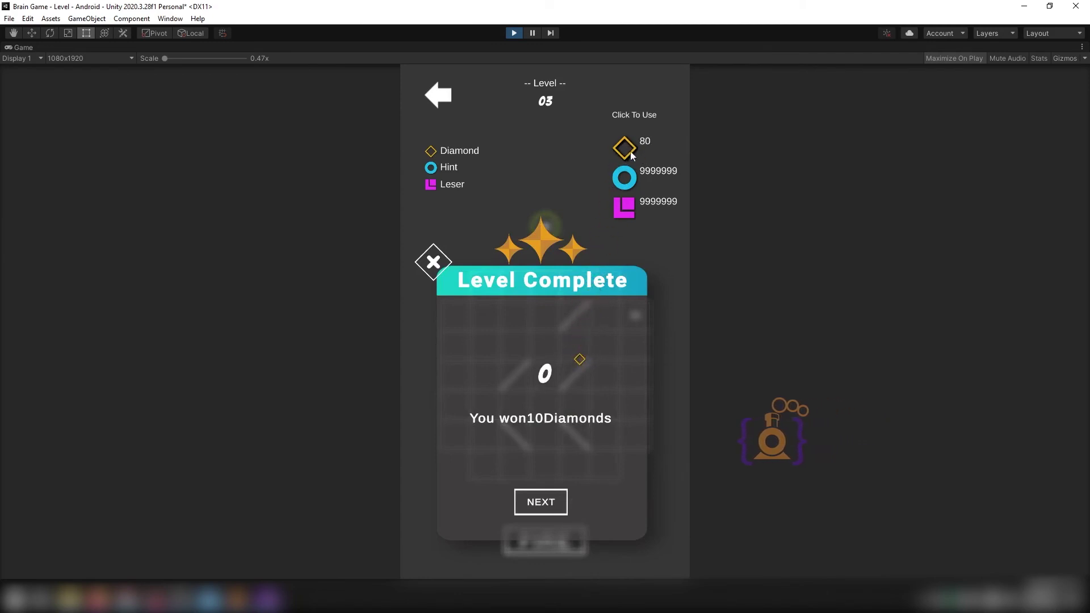
click(531, 34)
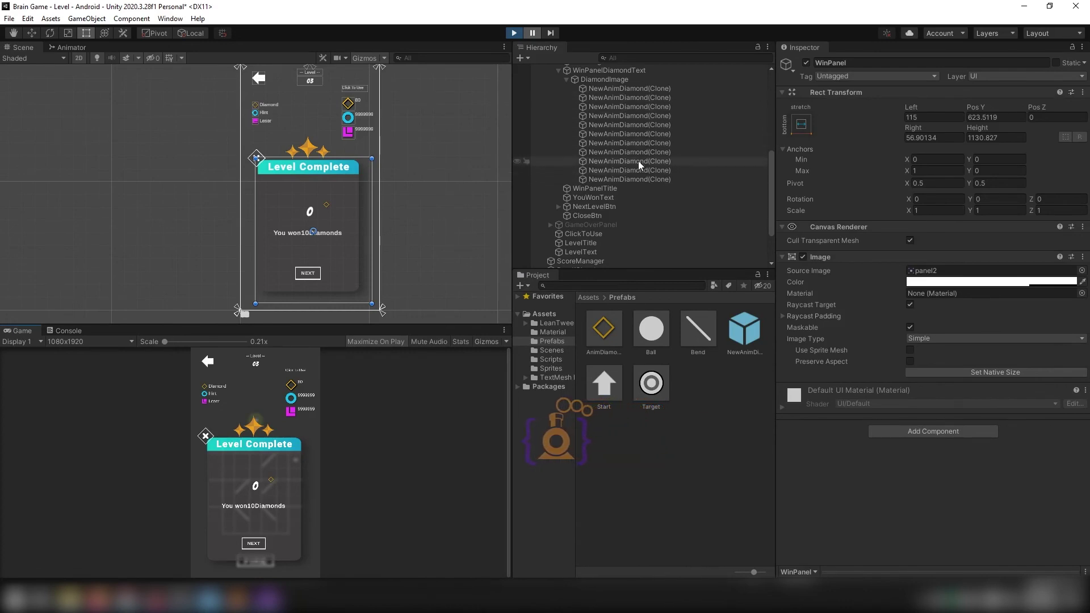
Stop play mode and open AnimDiamond.cs inside its Update method.
click(514, 33)
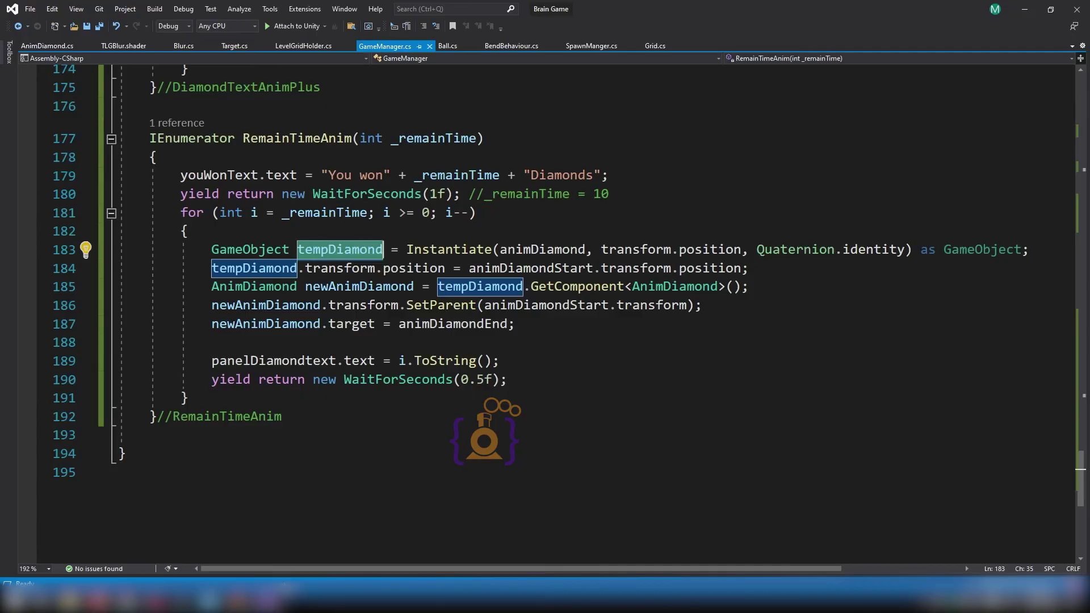
click(46, 46)
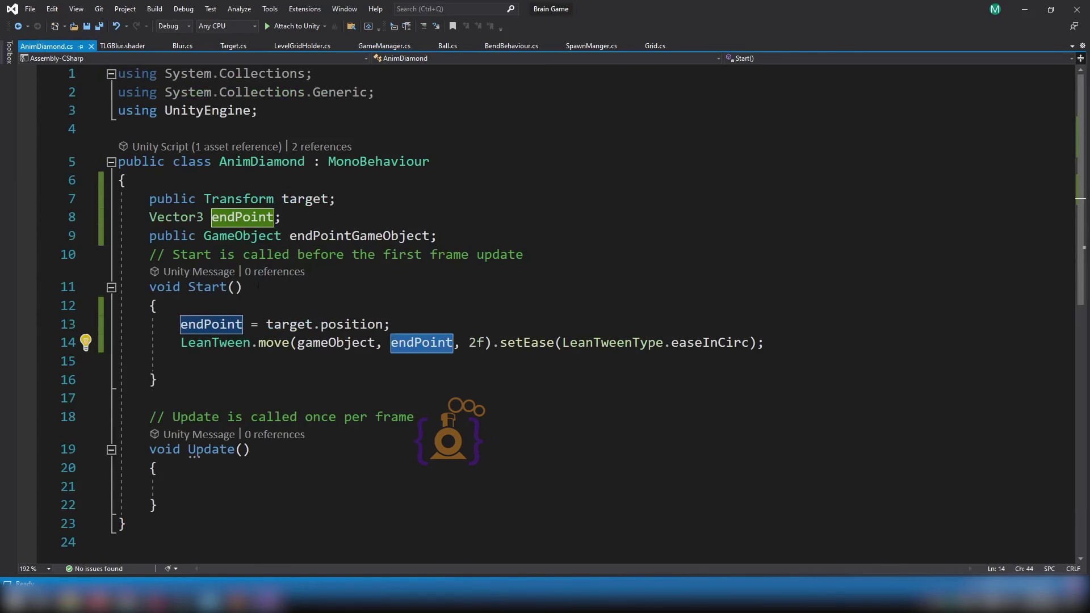
scroll(281, 384, down, 1)
scroll(230, 373, down, 1)
click(230, 373)
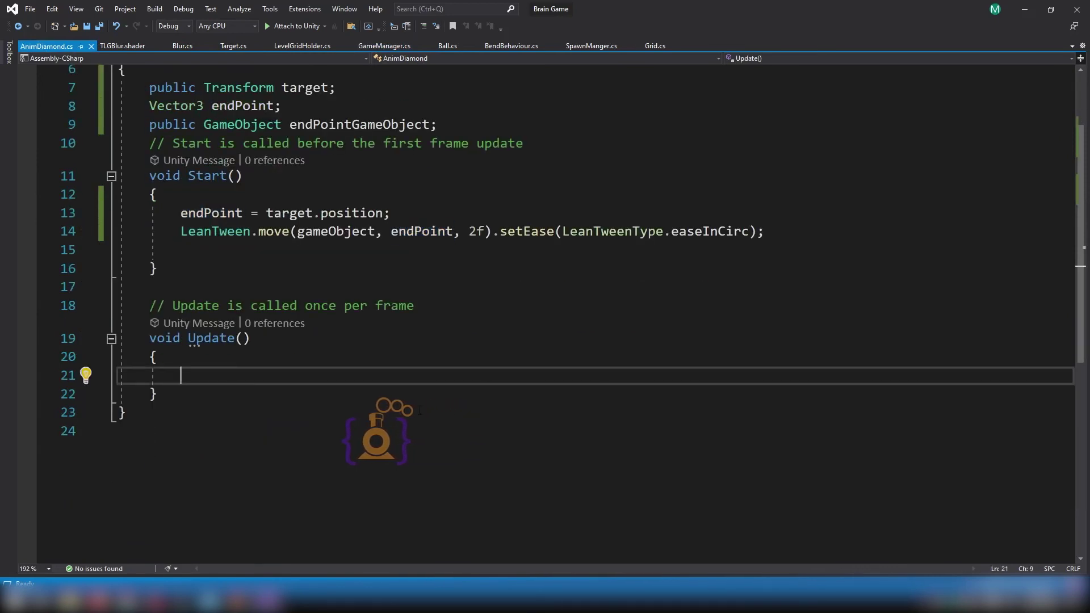
Start the condition if(Vector3.Distance(transform.position,endPoint) in Update.
text(if)
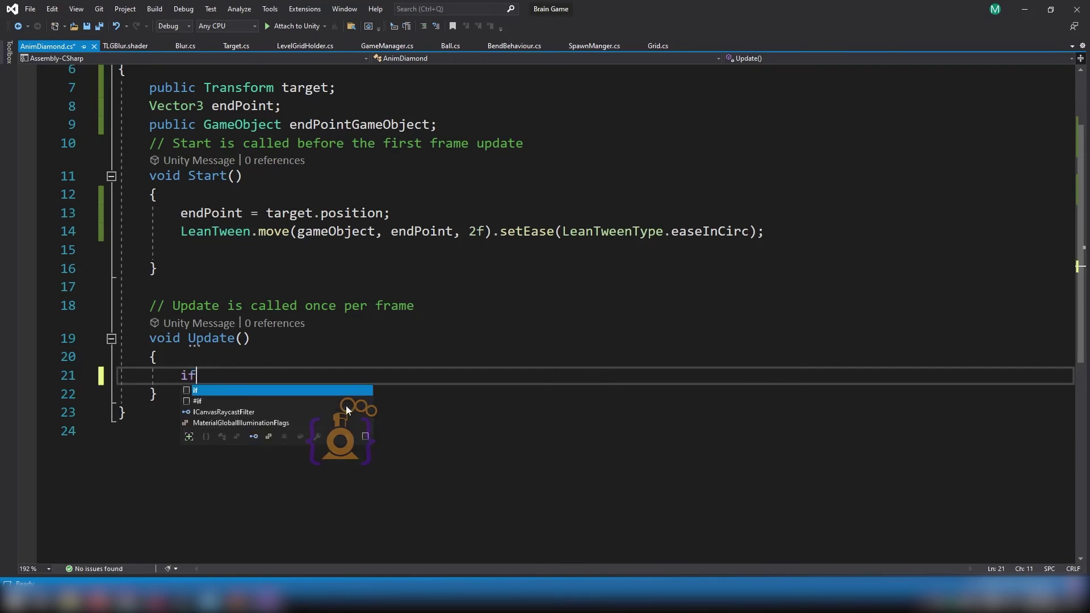
text((V)
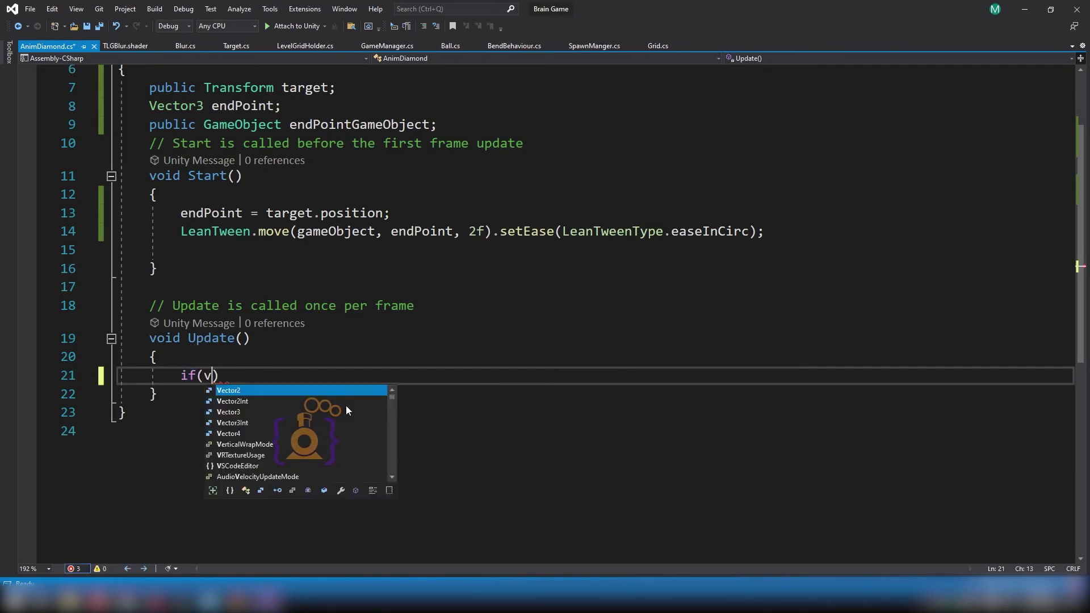
text(ector3)
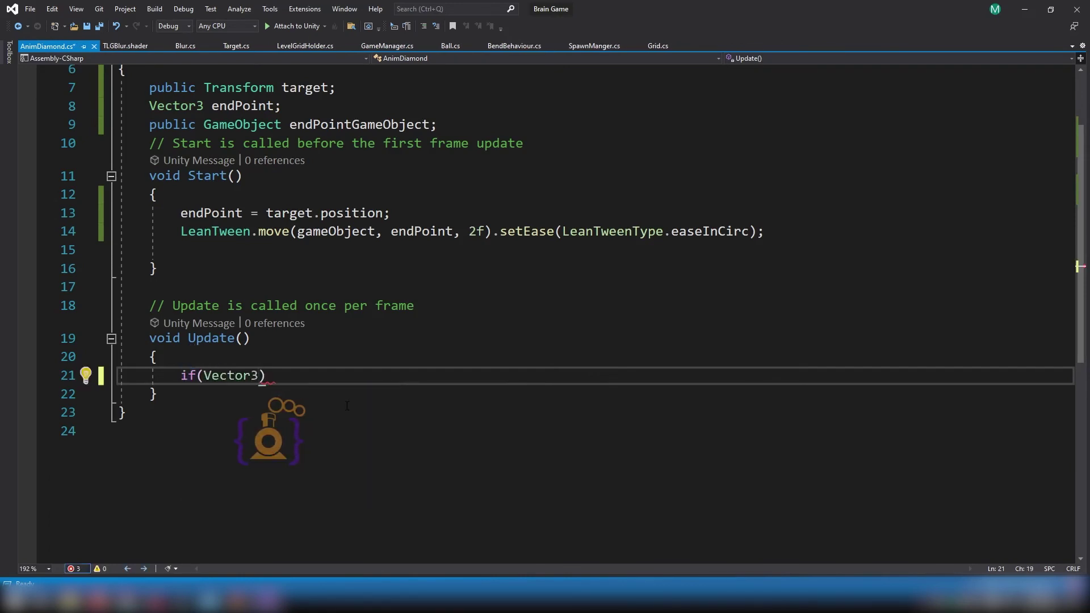
text(.d)
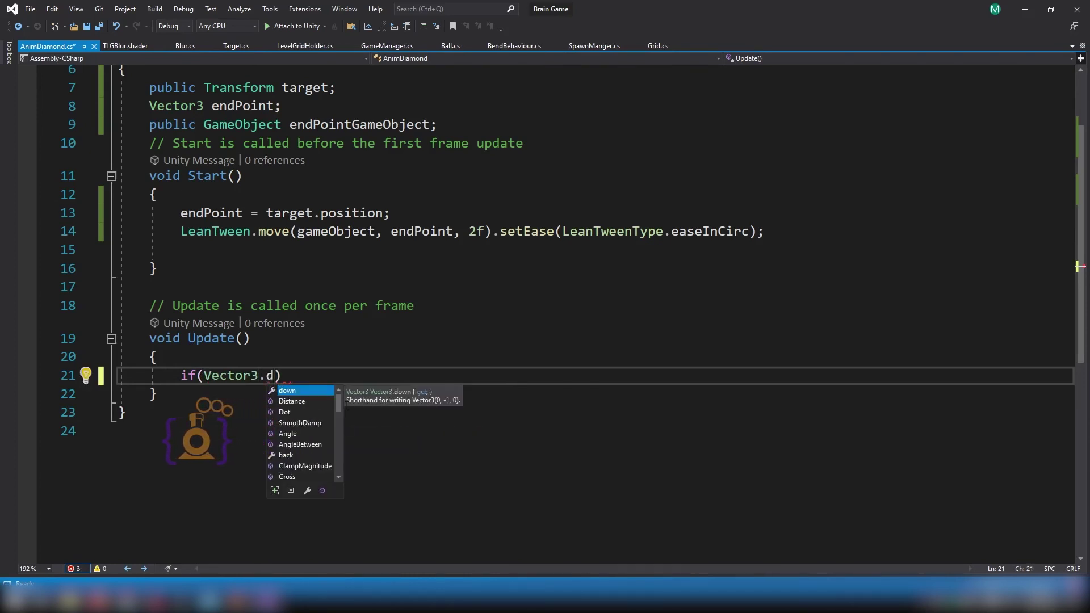
key(Down)
key(Tab)
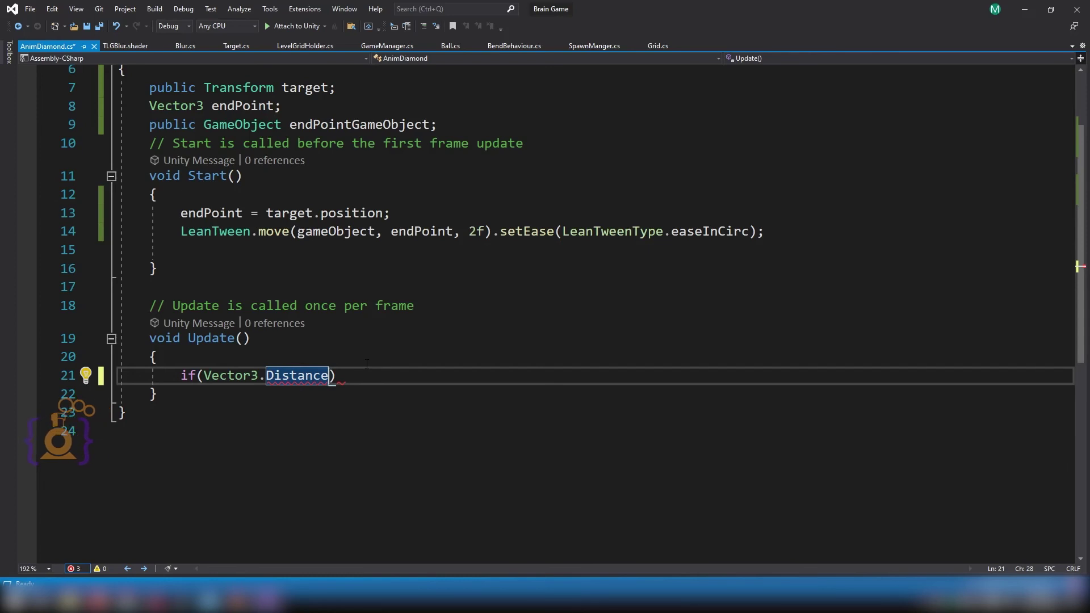
text((tra)
key(Tab)
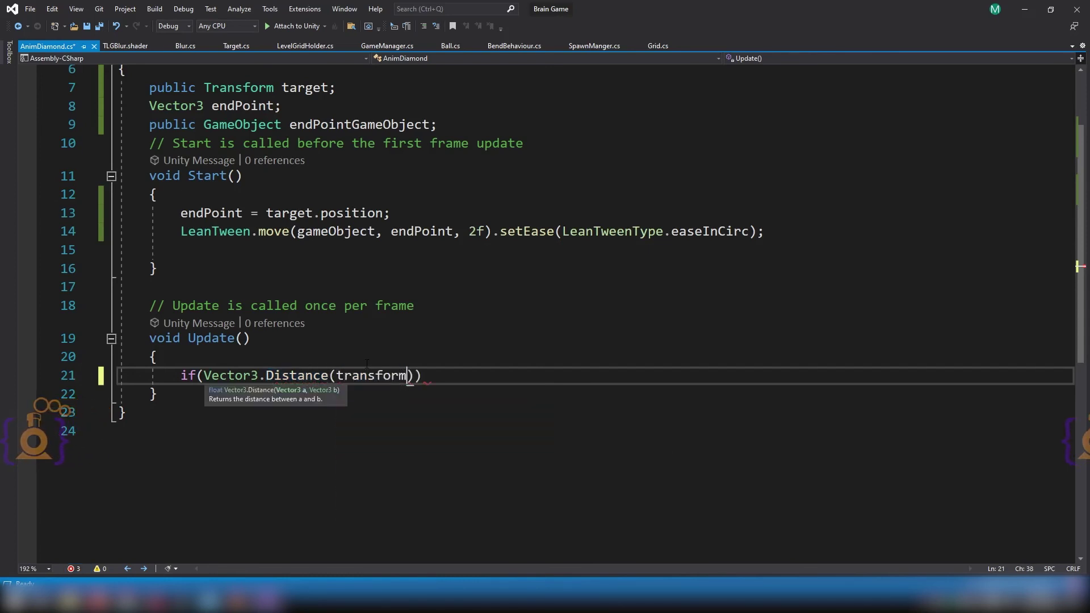
text(.p)
key(Tab)
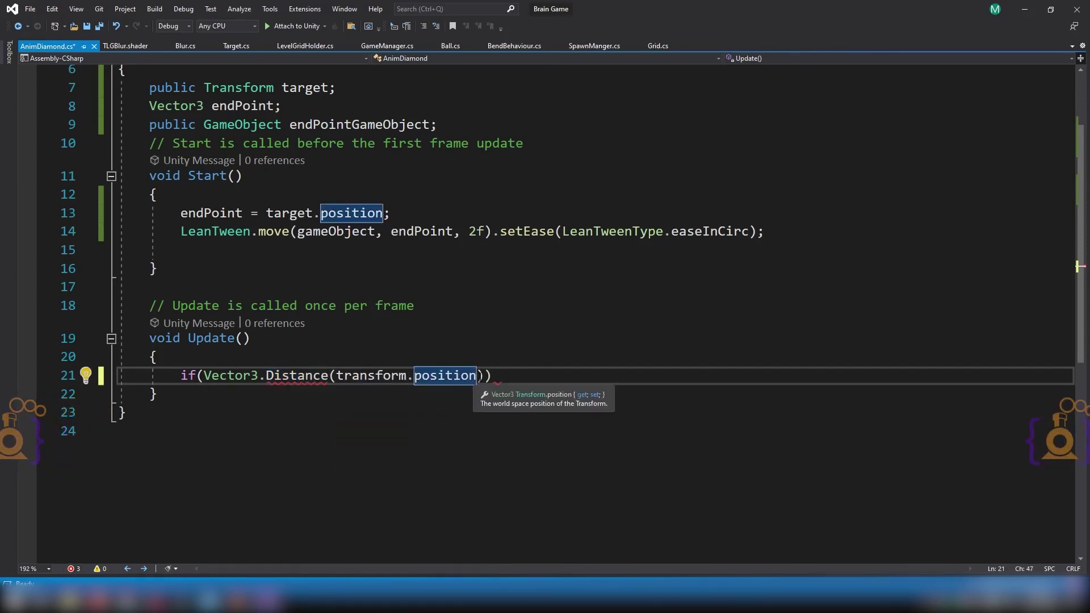
text(,)
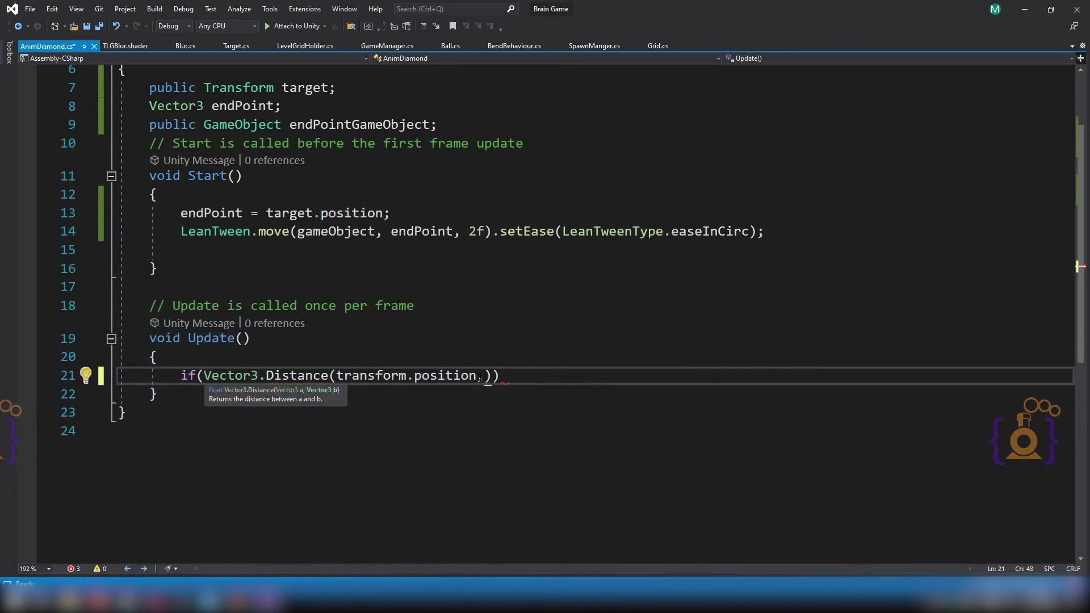
text(end)
key(Tab)
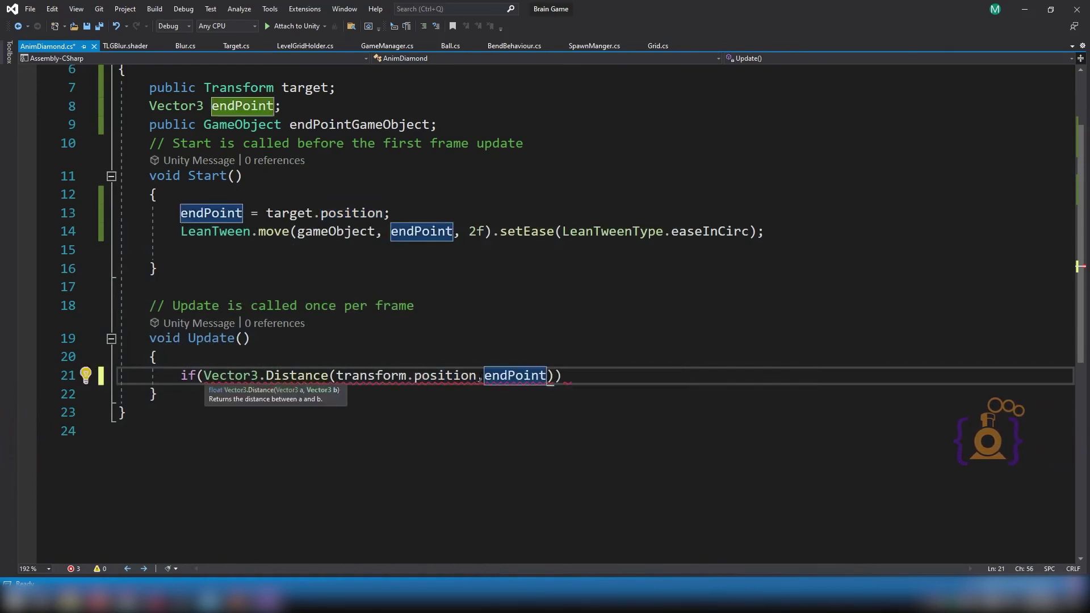
Complete the comparison as <= 0.01f and add an empty brace block below it.
text())
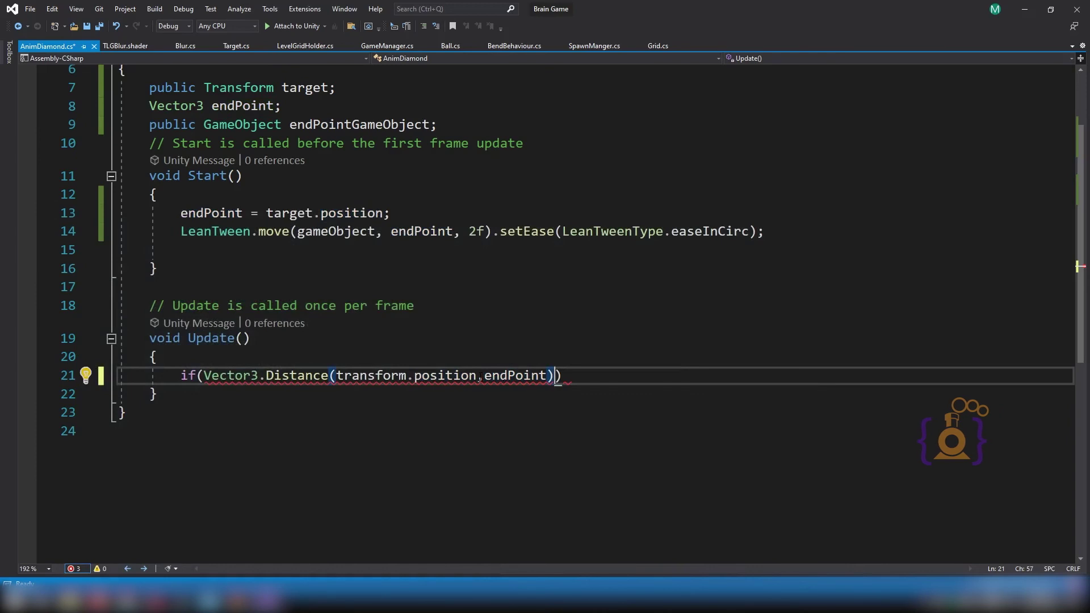
text(<)
key(Left)
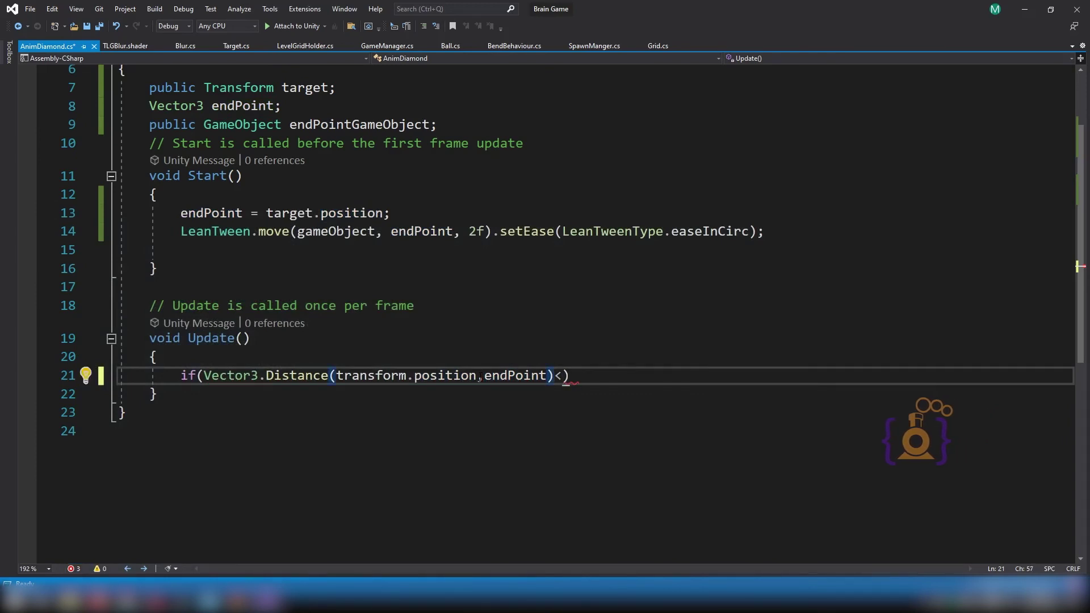
text(=)
key(Right)
text(0.0)
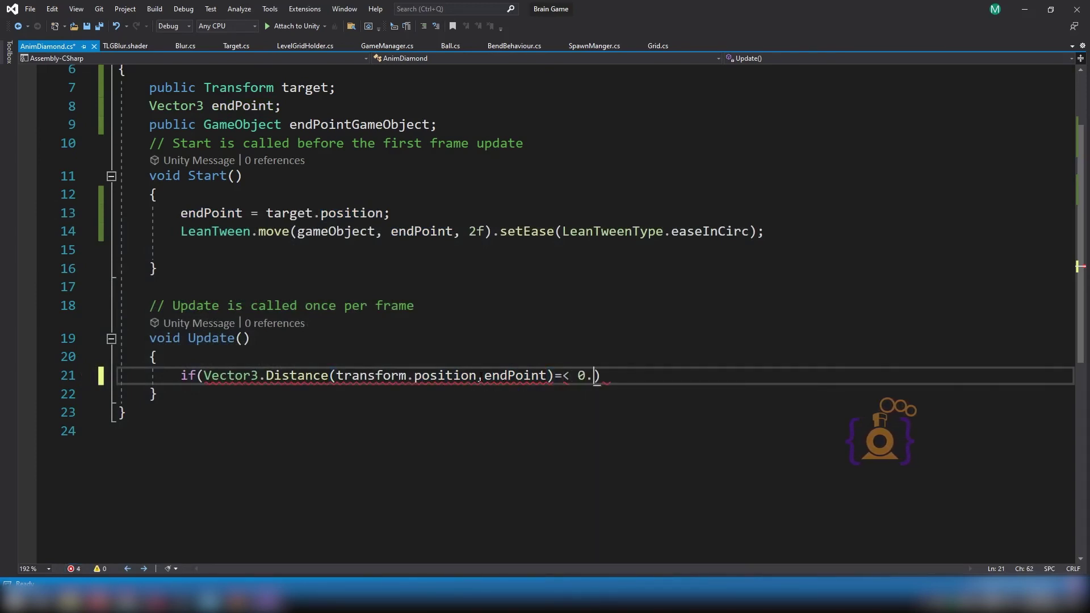
text(01)
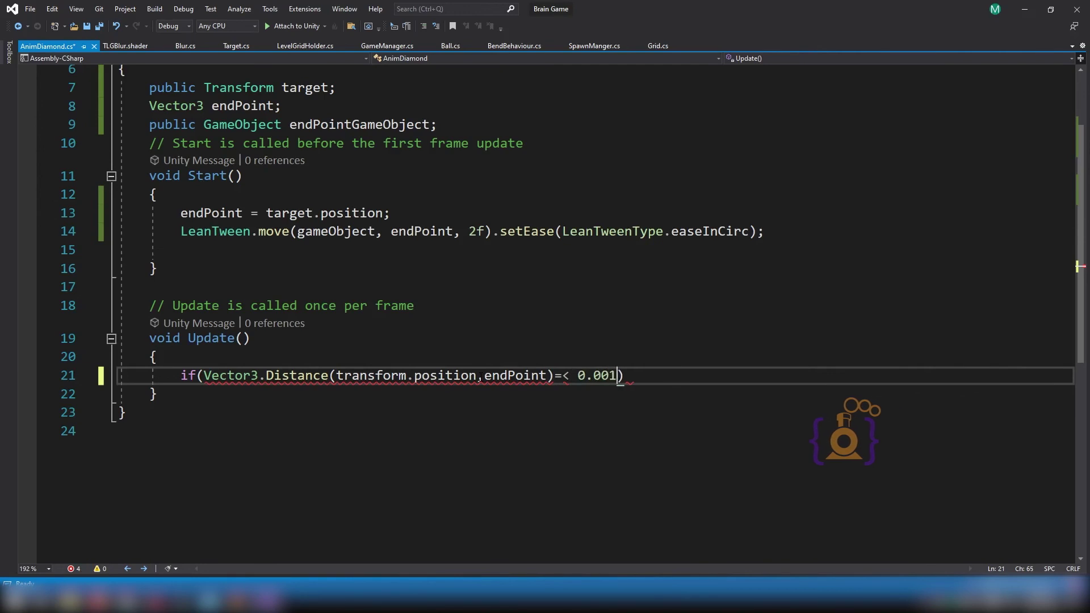
key(BackSpace)
key(BackSpace)
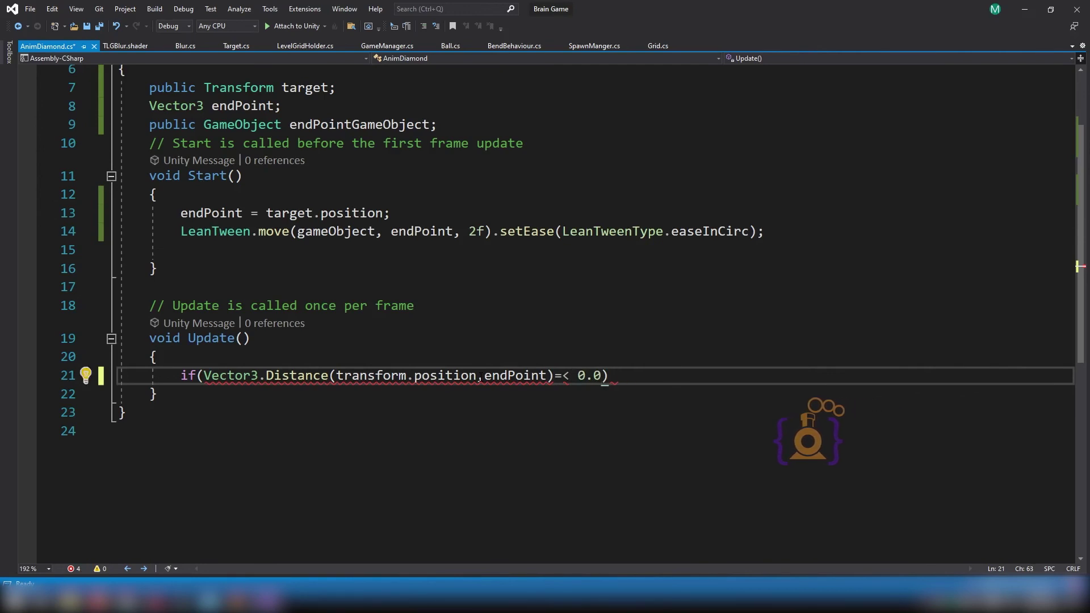
text(1f)
key(End)
key(Return)
text({)
key(Return)
double_click(562, 375)
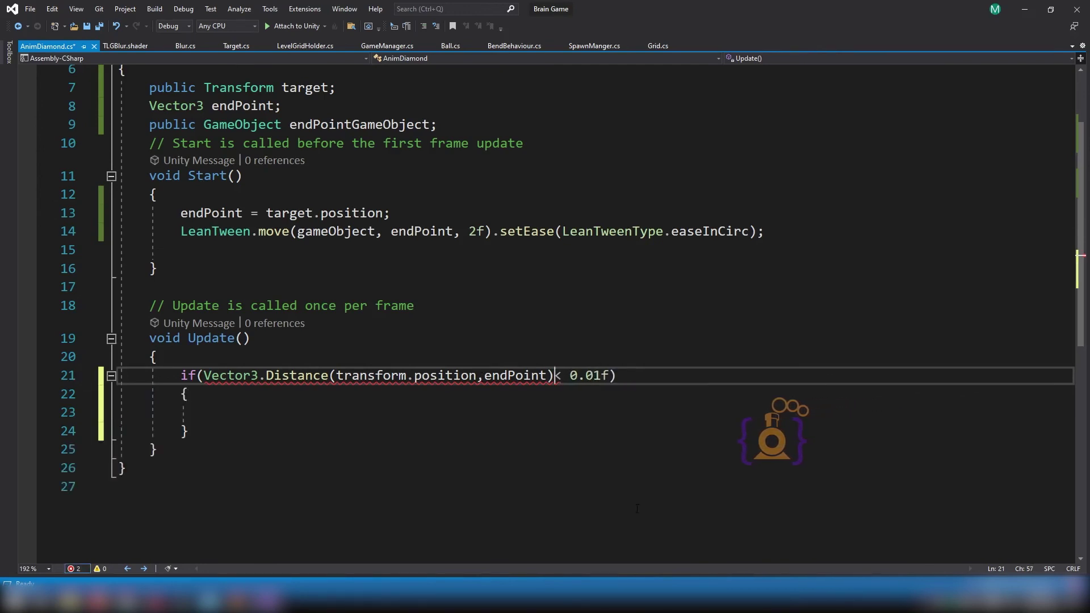
text(<=)
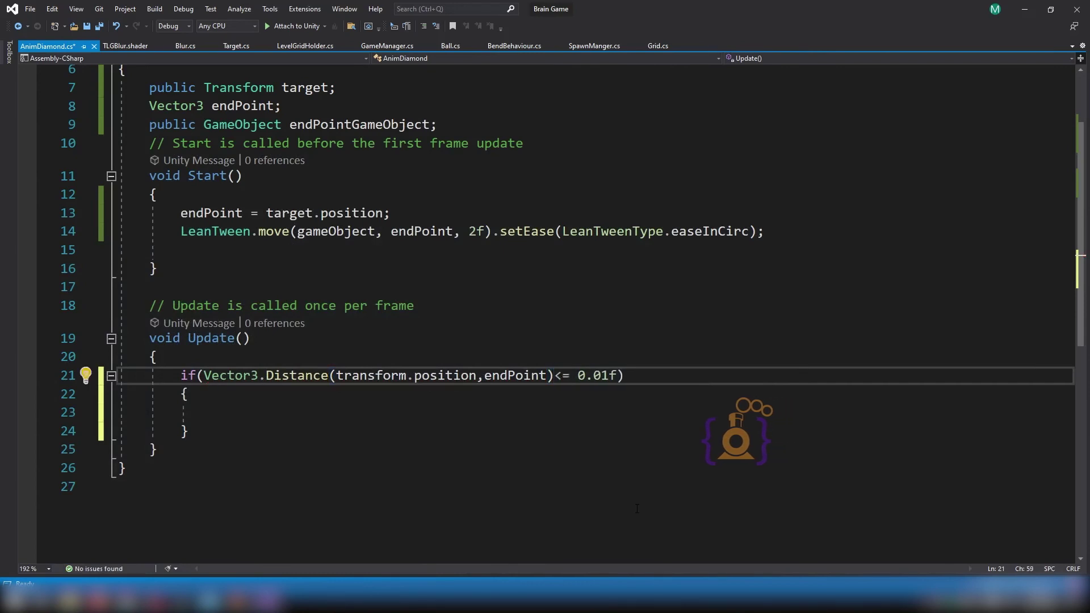
click(554, 375)
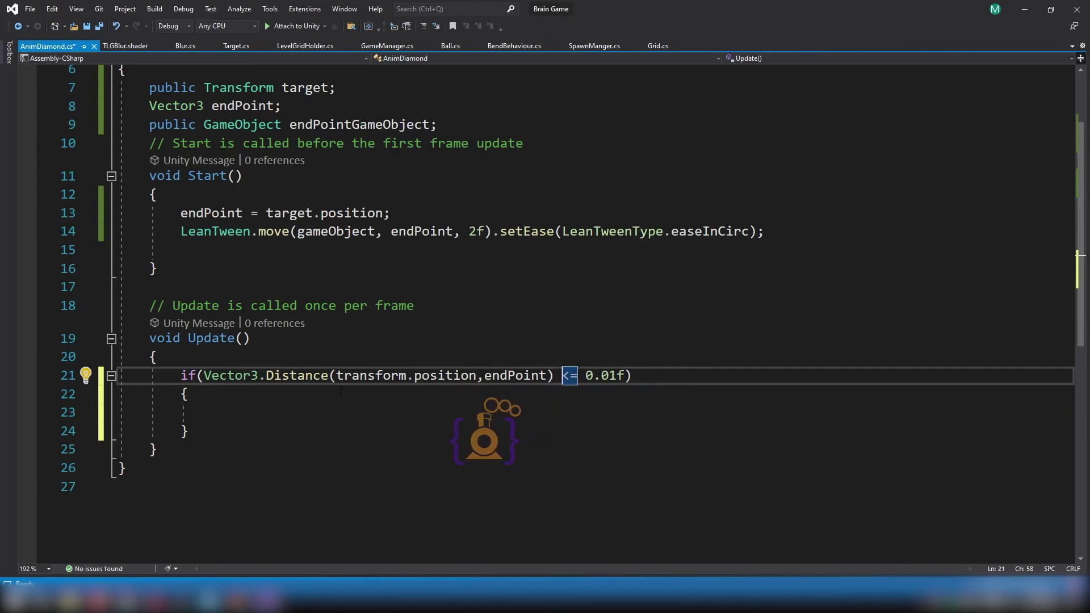
Add Destroy(gameObject); inside the if block, save the script, and return to Unity.
click(242, 416)
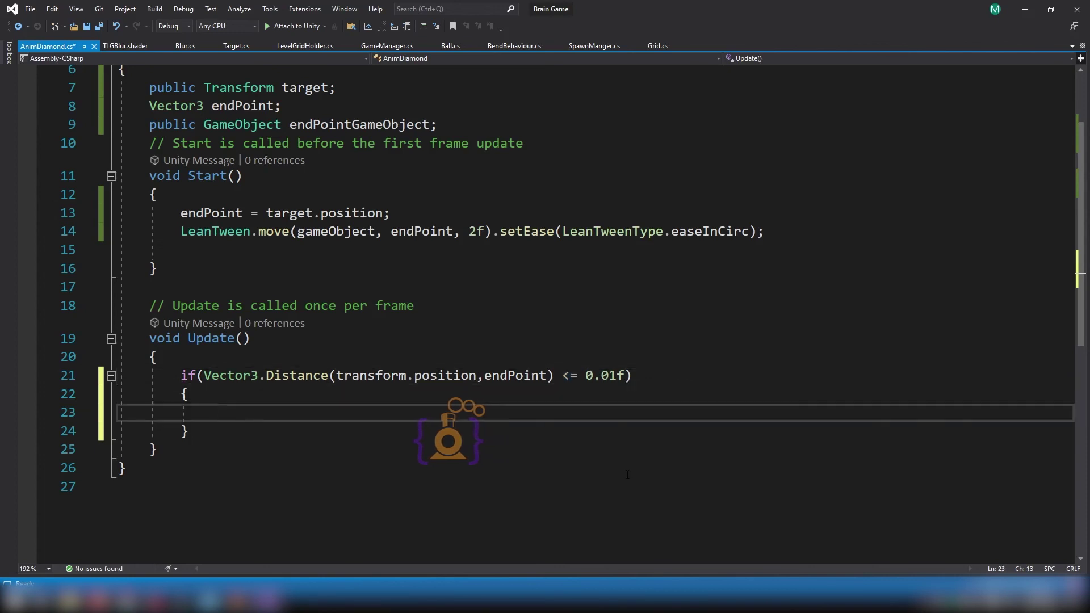
text(De)
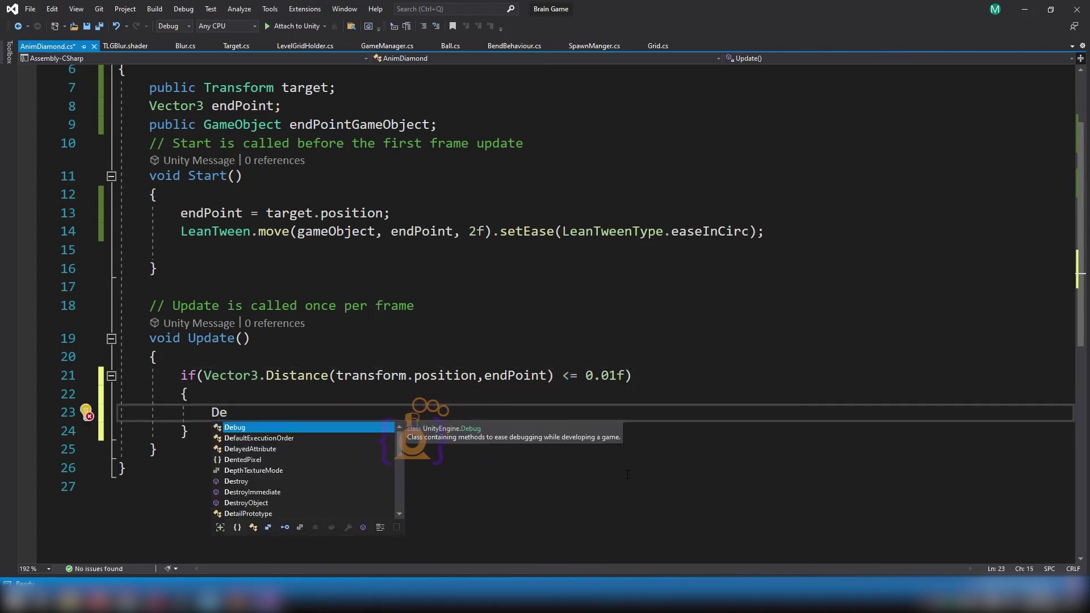
text(st)
key(Tab)
text(()
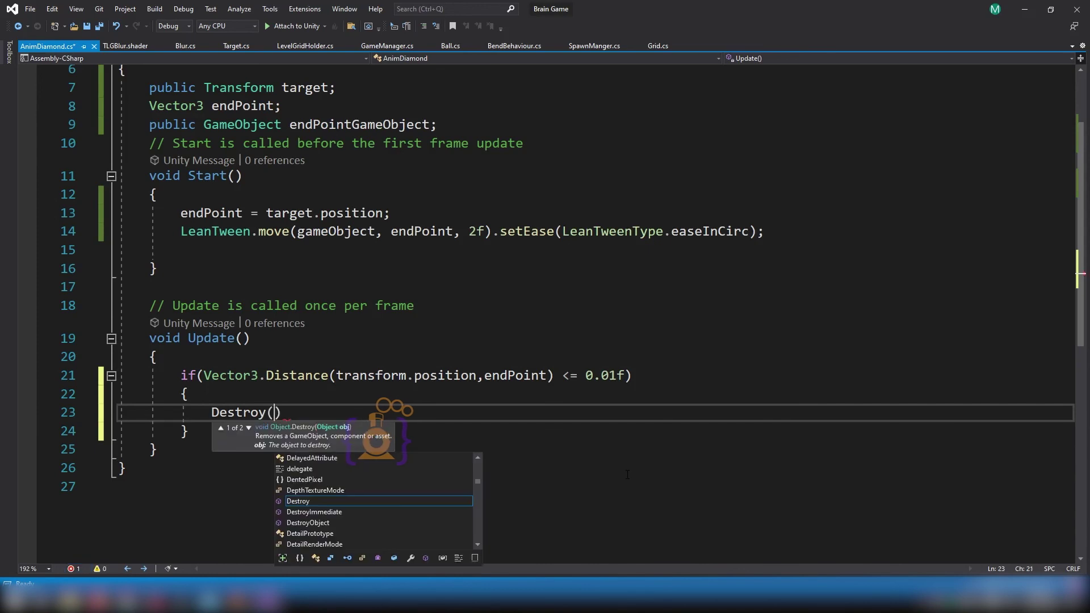
text(gr)
key(Tab)
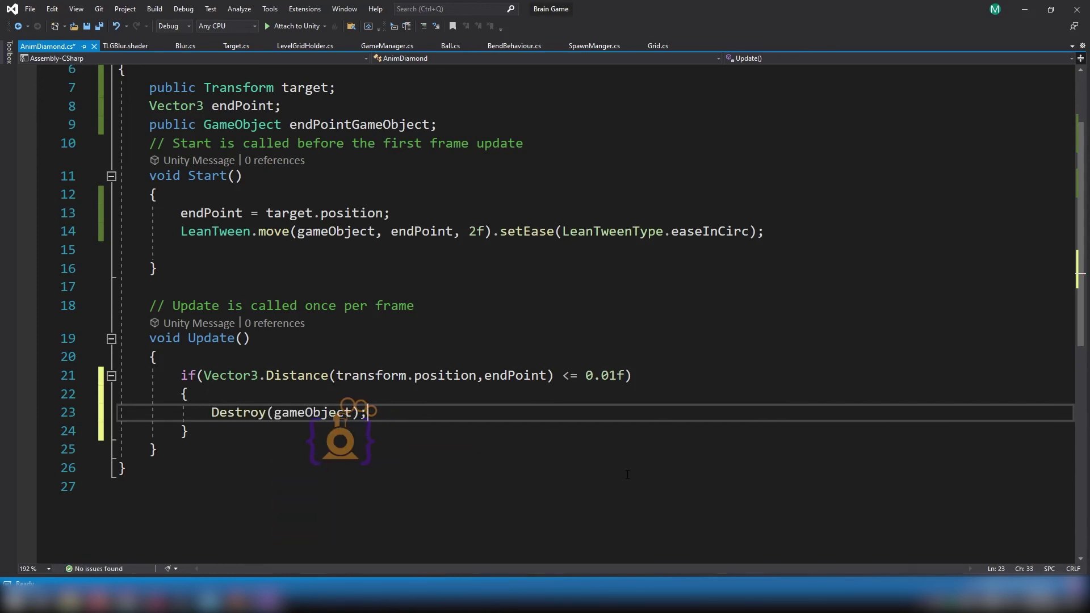
text(;)
key(ctrl+s)
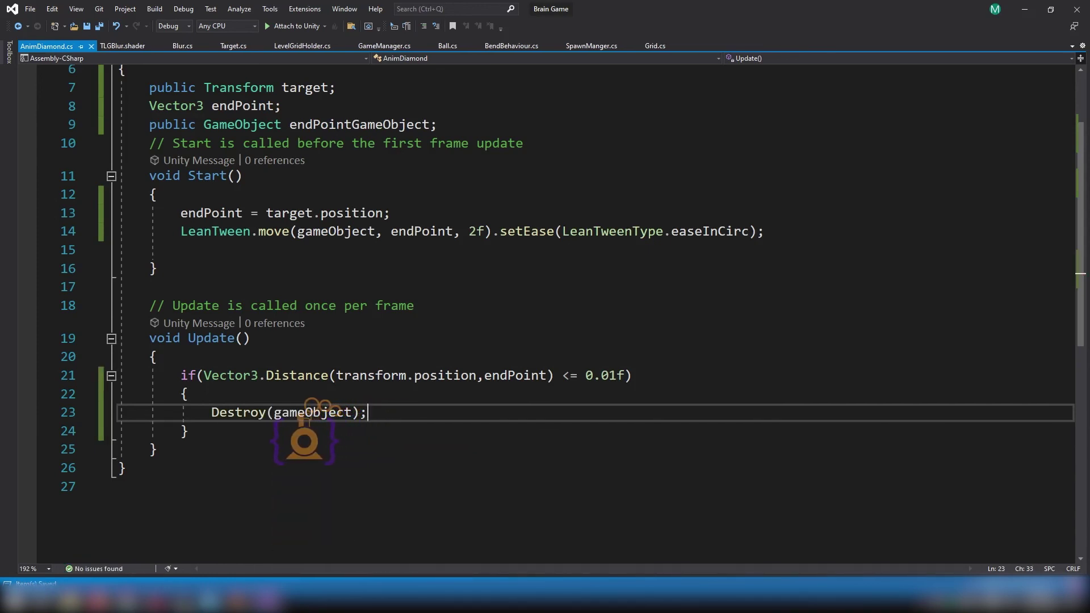
mouse_move(183, 599)
click(220, 565)
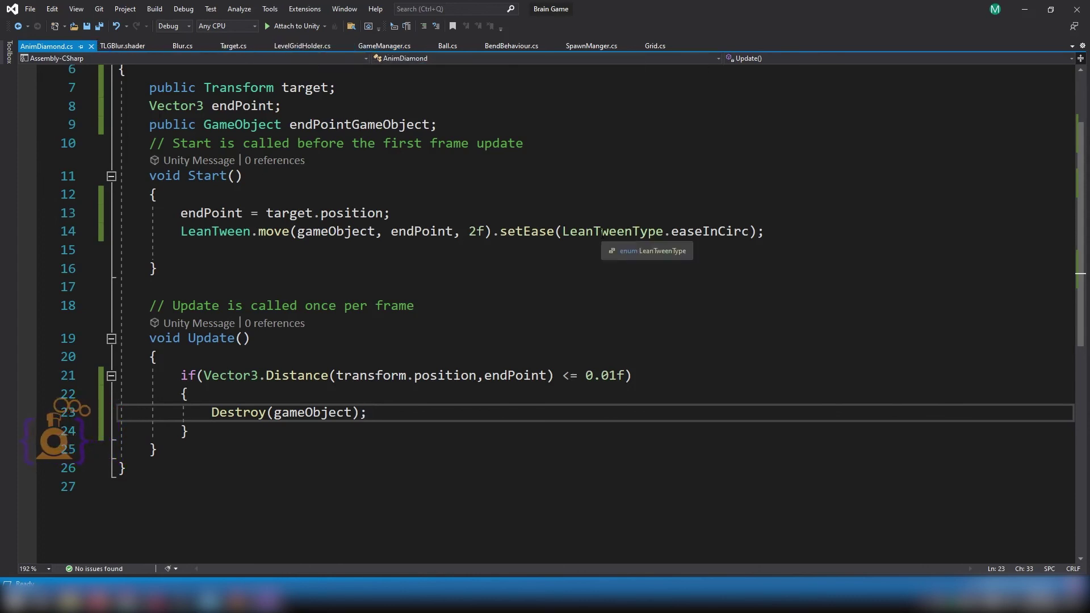
Replace easeInCirc with LeanTweenType.easeOutCirc in setEase, save, and switch back to Brain Game in Unity.
double_click(732, 232)
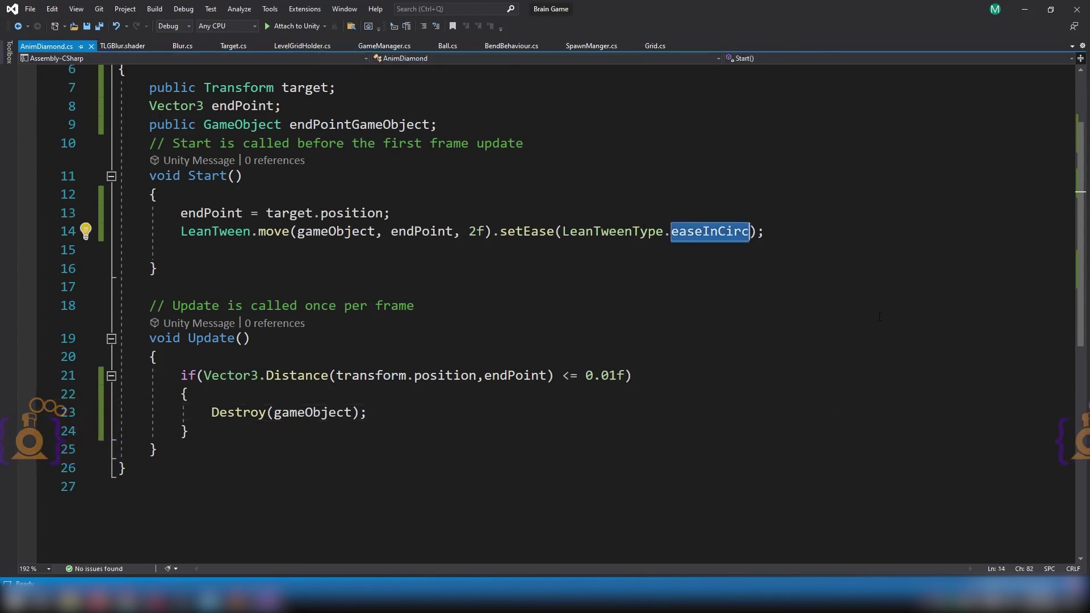
key(BackSpace)
key(BackSpace)
text(.)
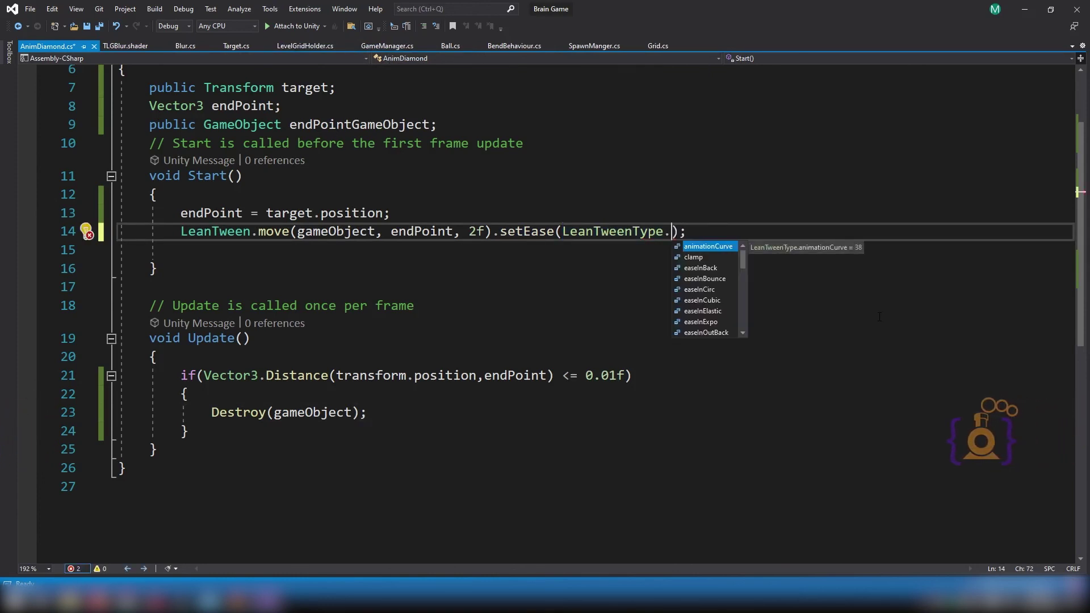
text(ease)
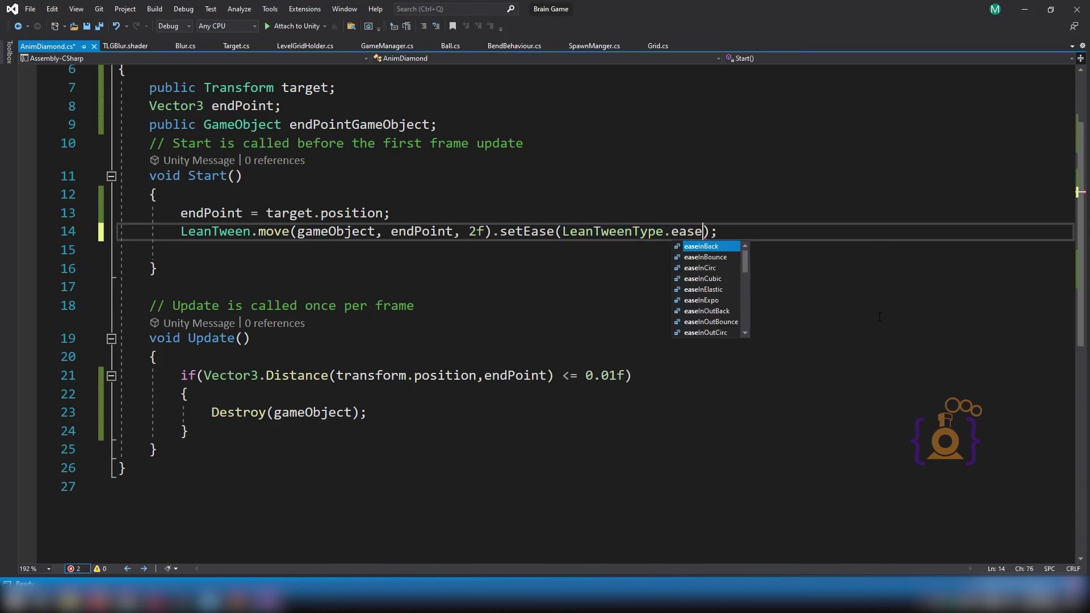
text(ou)
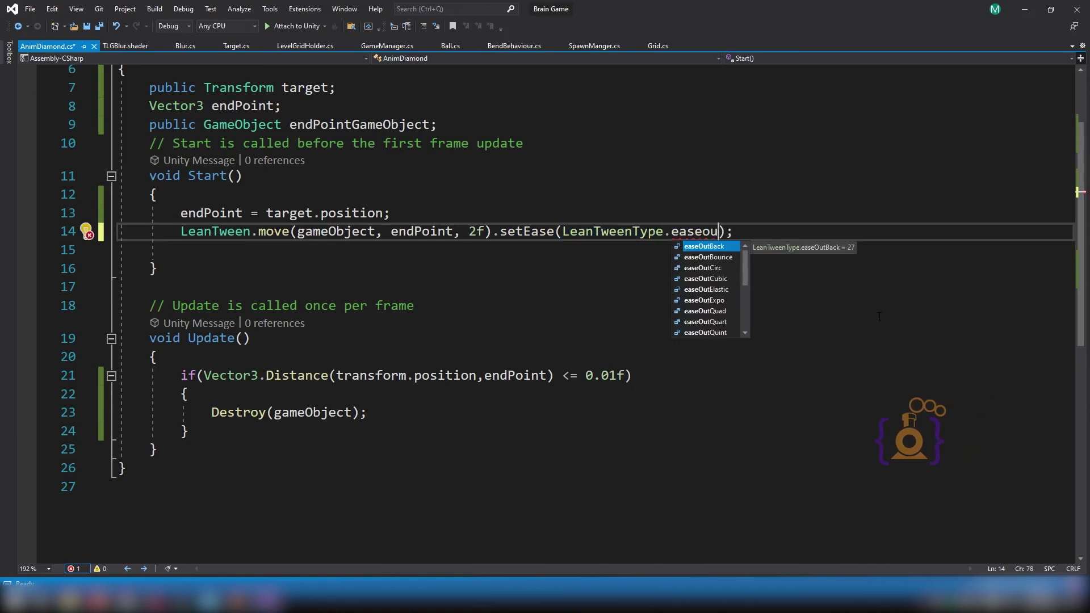
double_click(704, 267)
key(ctrl+s)
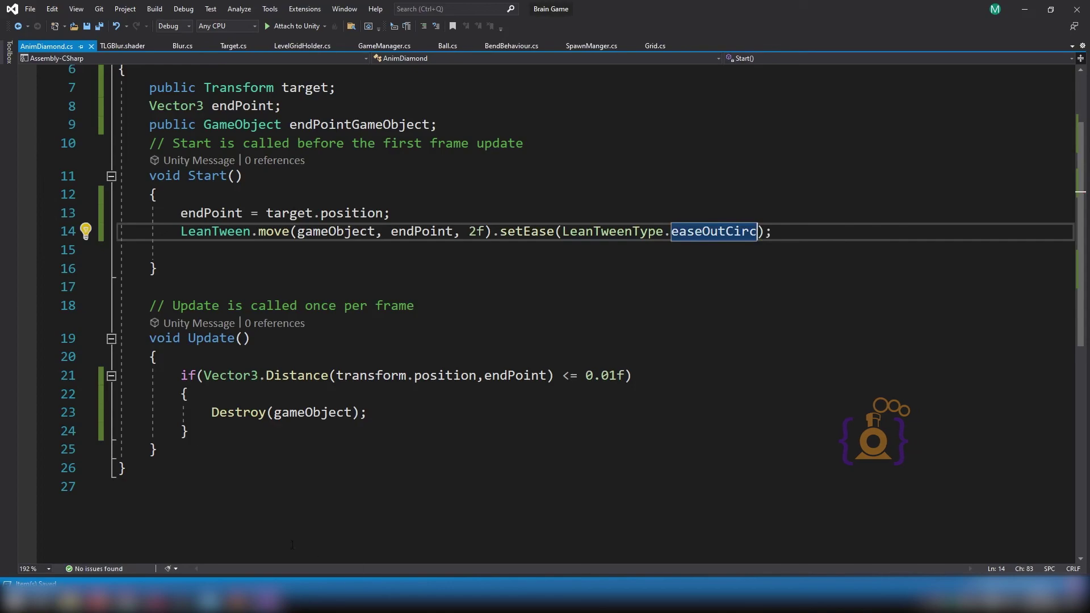
mouse_move(188, 601)
click(260, 565)
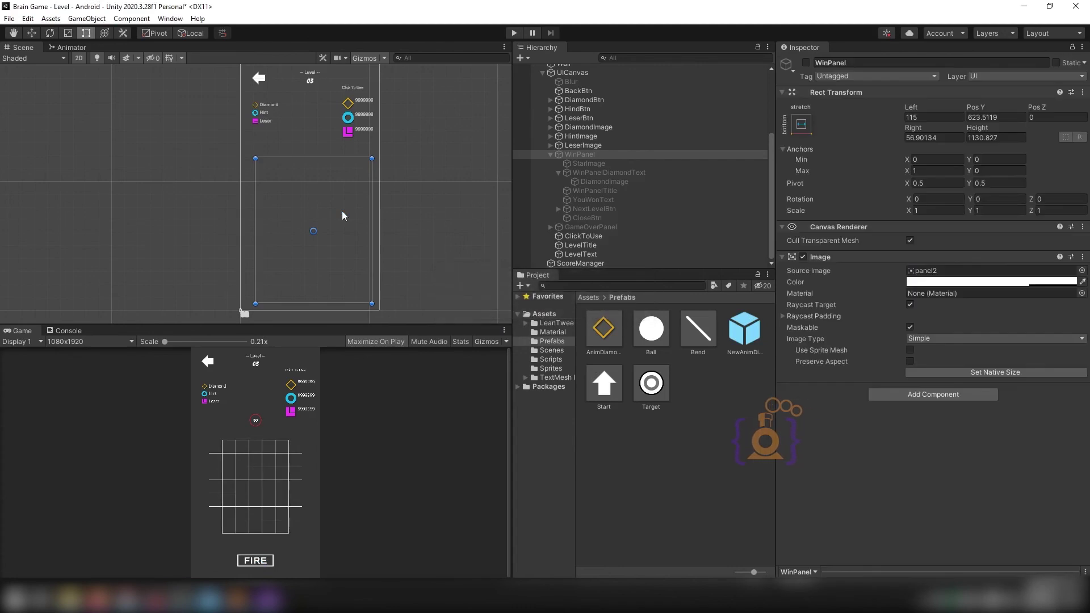
Play-test the level to watch the win panel diamonds count the total up to 90, then stop.
click(515, 34)
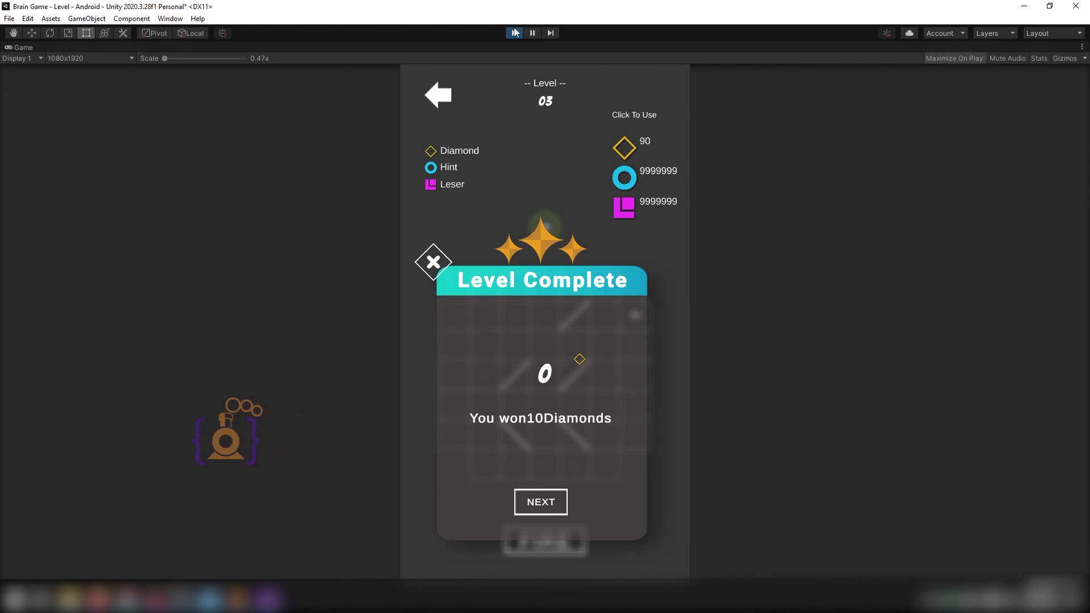
click(515, 34)
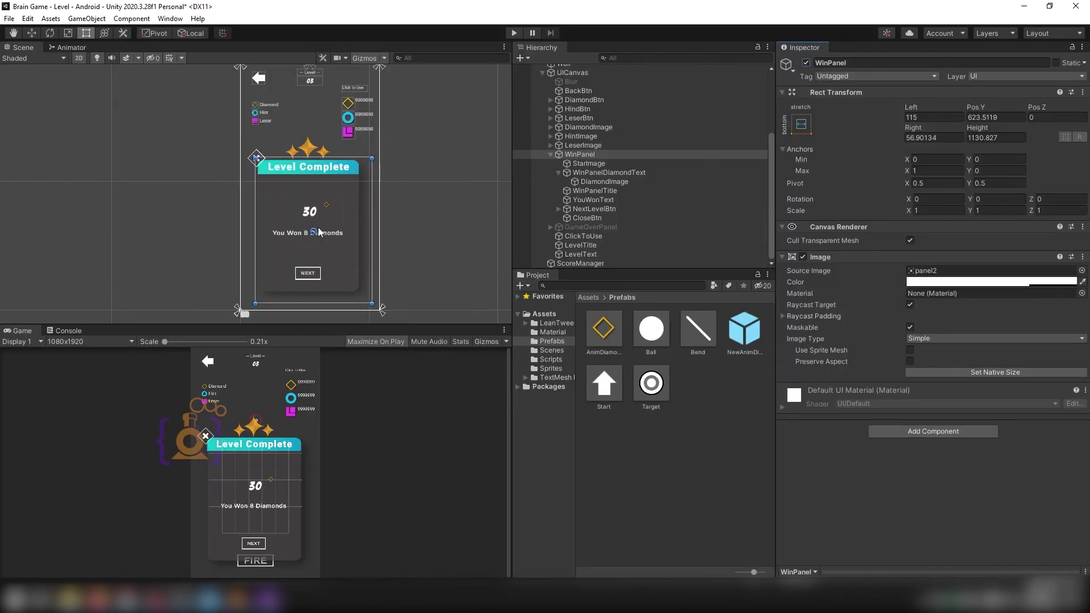